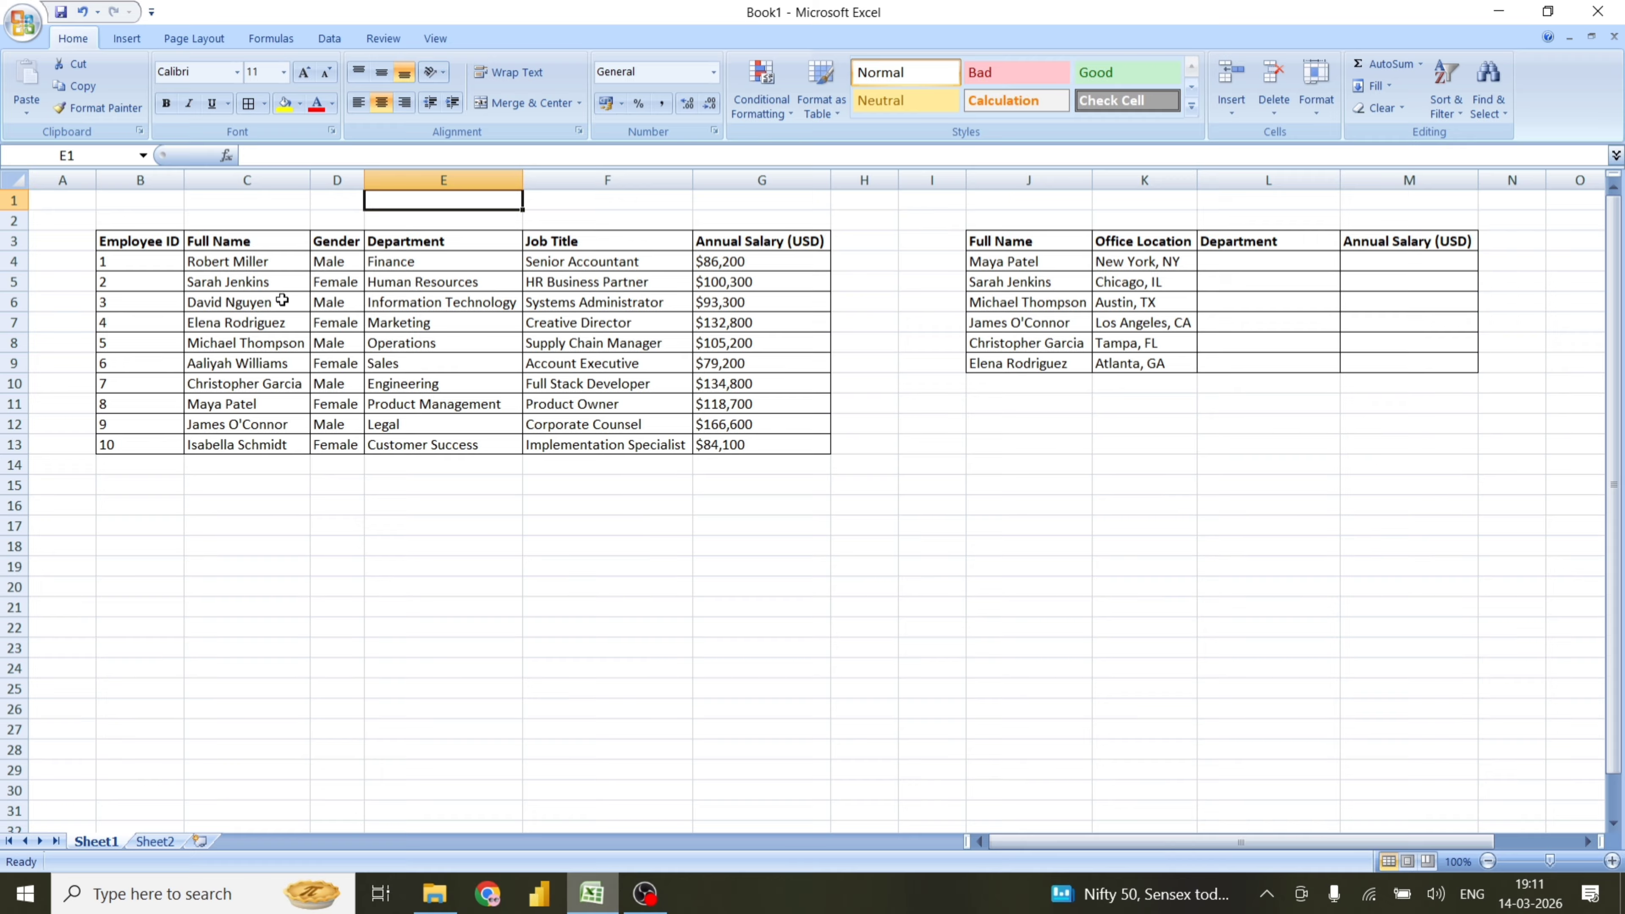
Label the employee table that starts with Employee ID as A in cell E1
{"action": "left_click_drag", "start_coordinate": [153, 240], "coordinate": [752, 446]}
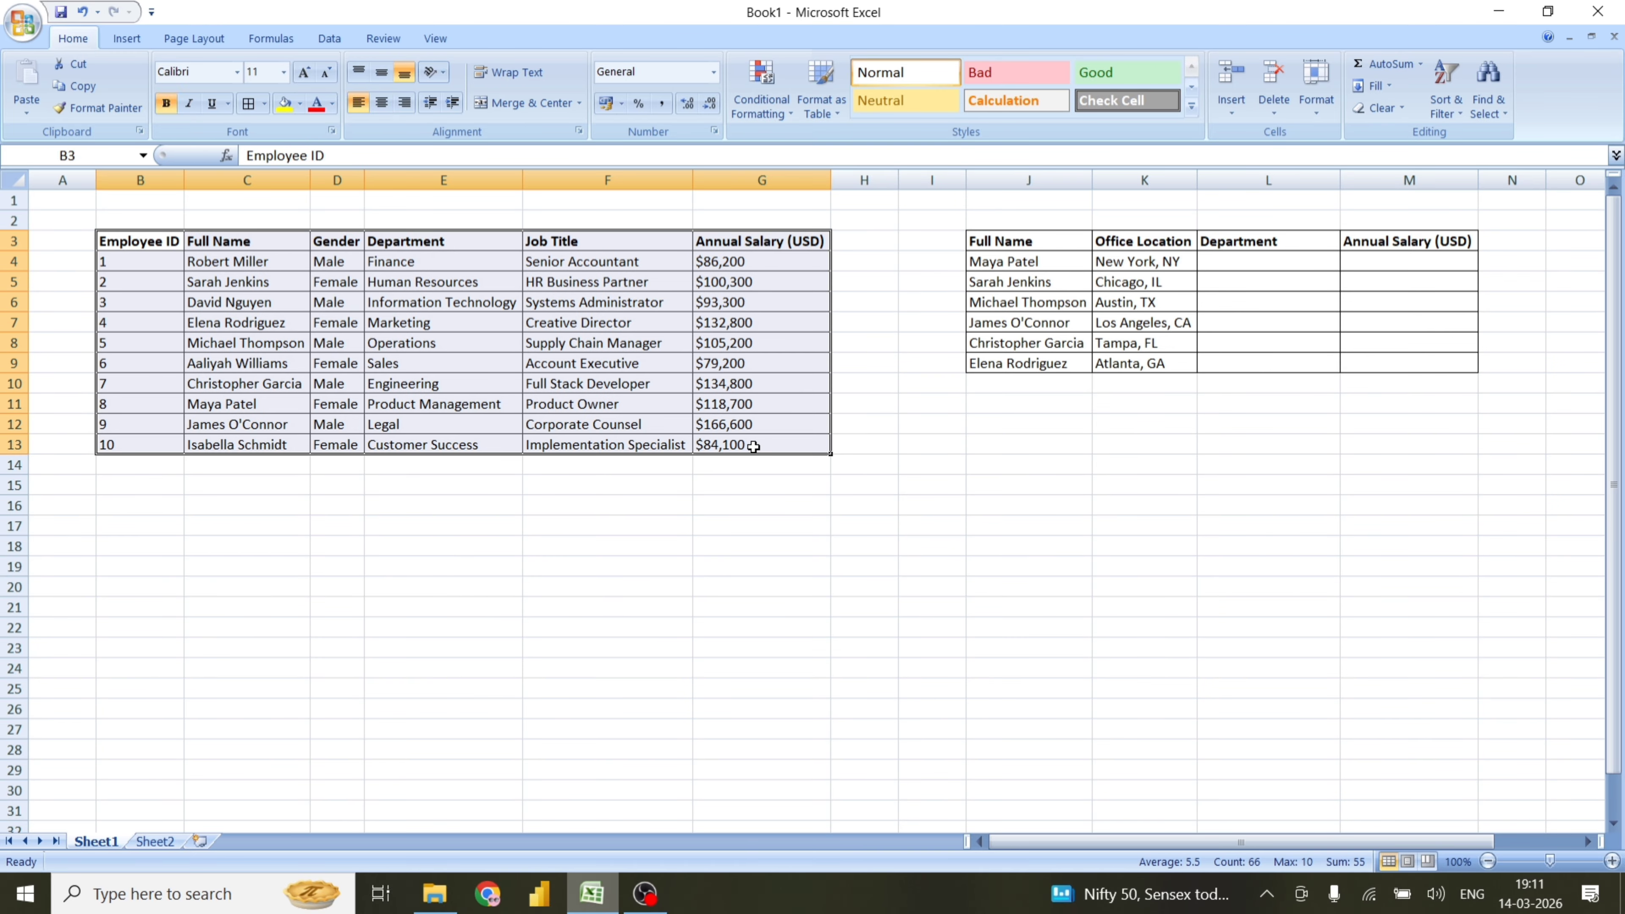
{"action": "left_click", "coordinate": [442, 201]}
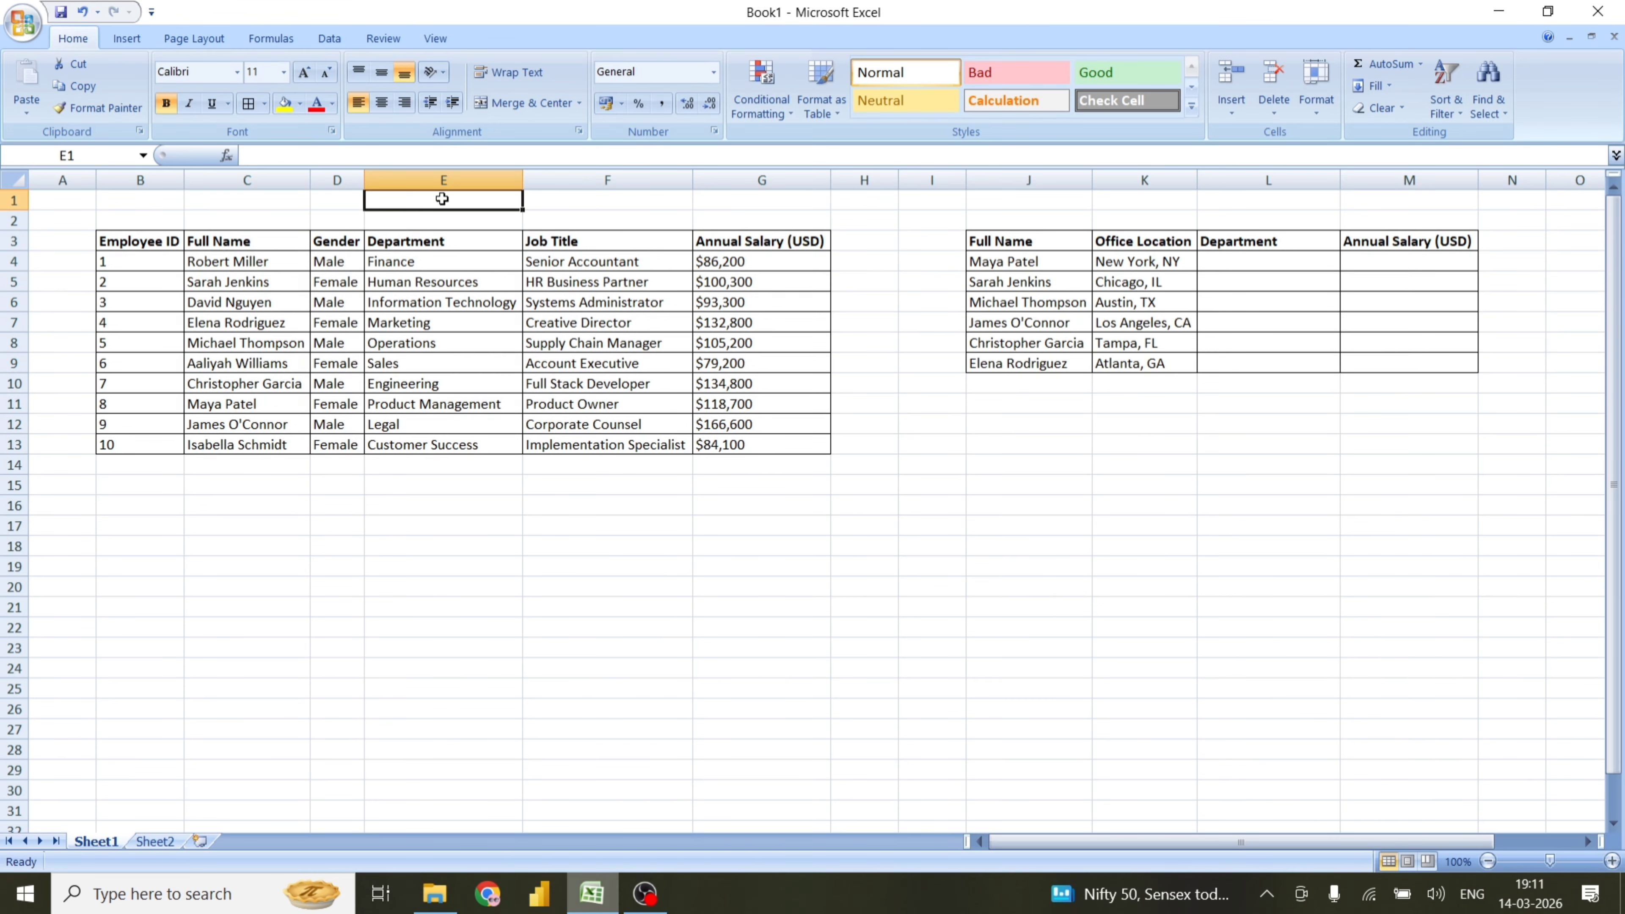
{"action": "type", "text": "A"}
{"action": "key", "text": "Return"}
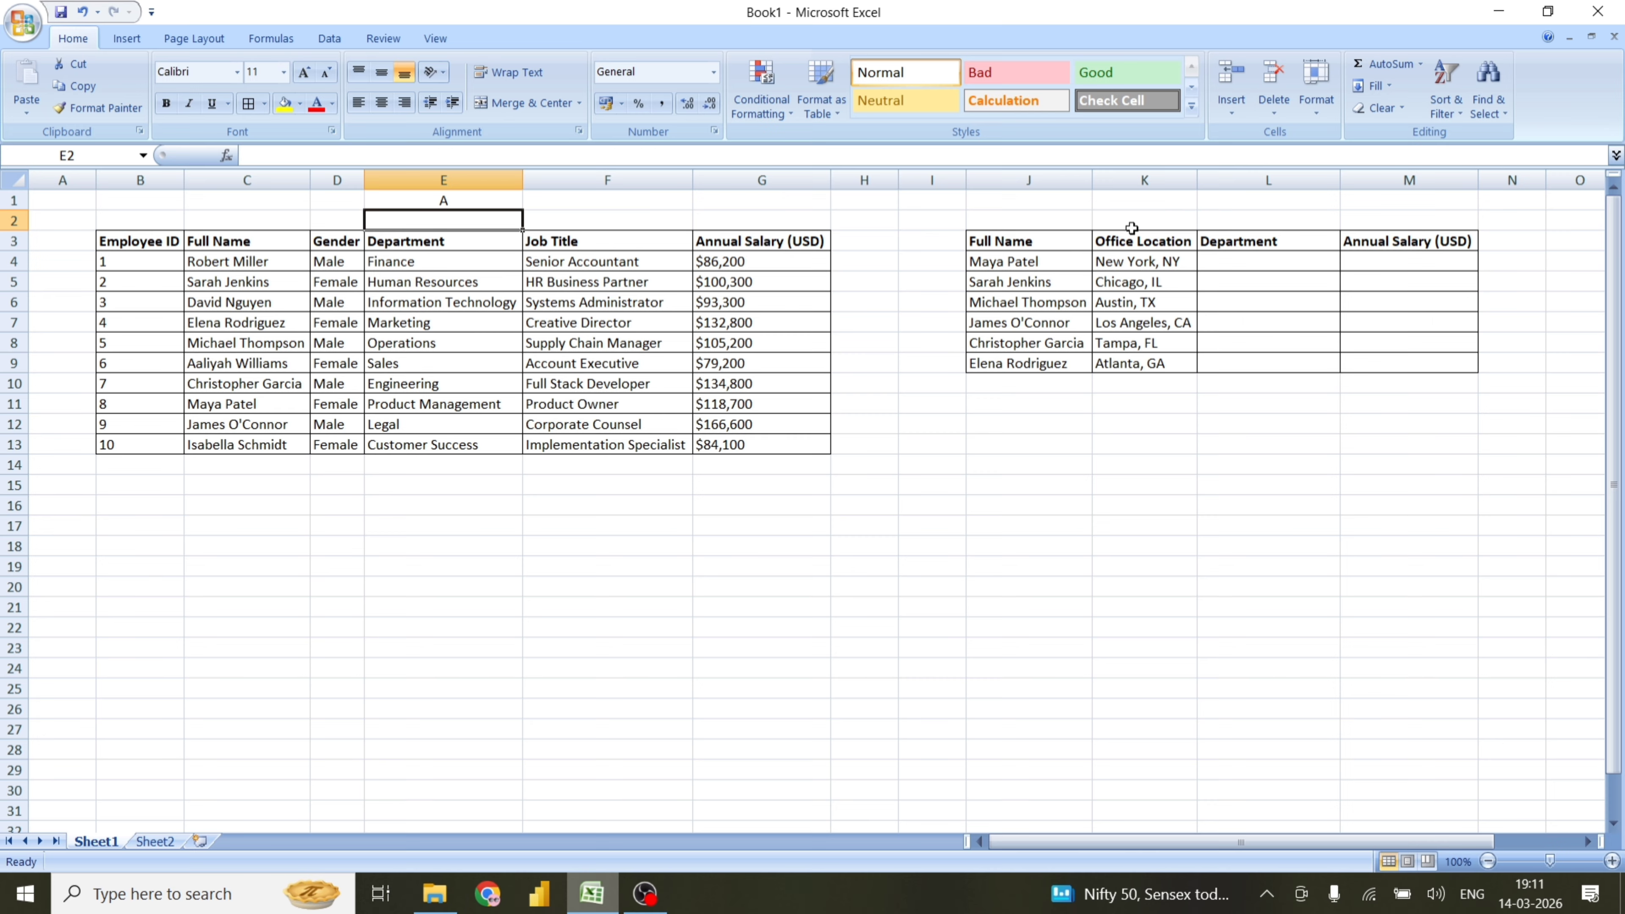
Label the smaller table with the Office Location column as B in cell L1
{"action": "left_click_drag", "start_coordinate": [1056, 241], "coordinate": [1412, 357]}
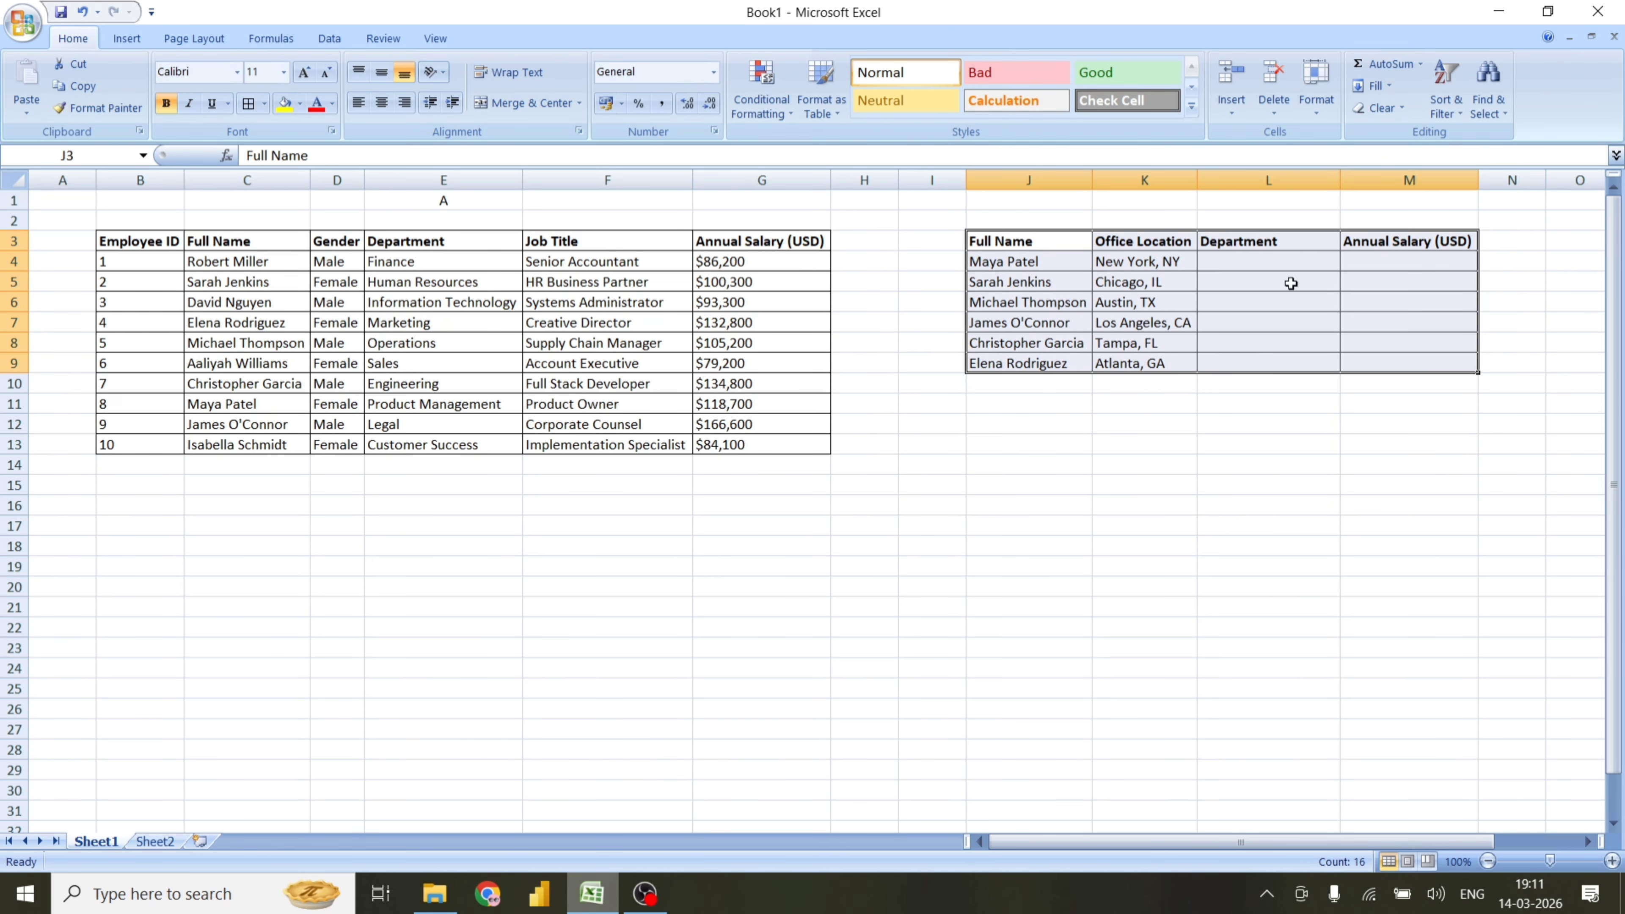
{"action": "left_click", "coordinate": [1242, 203]}
{"action": "type", "text": "B"}
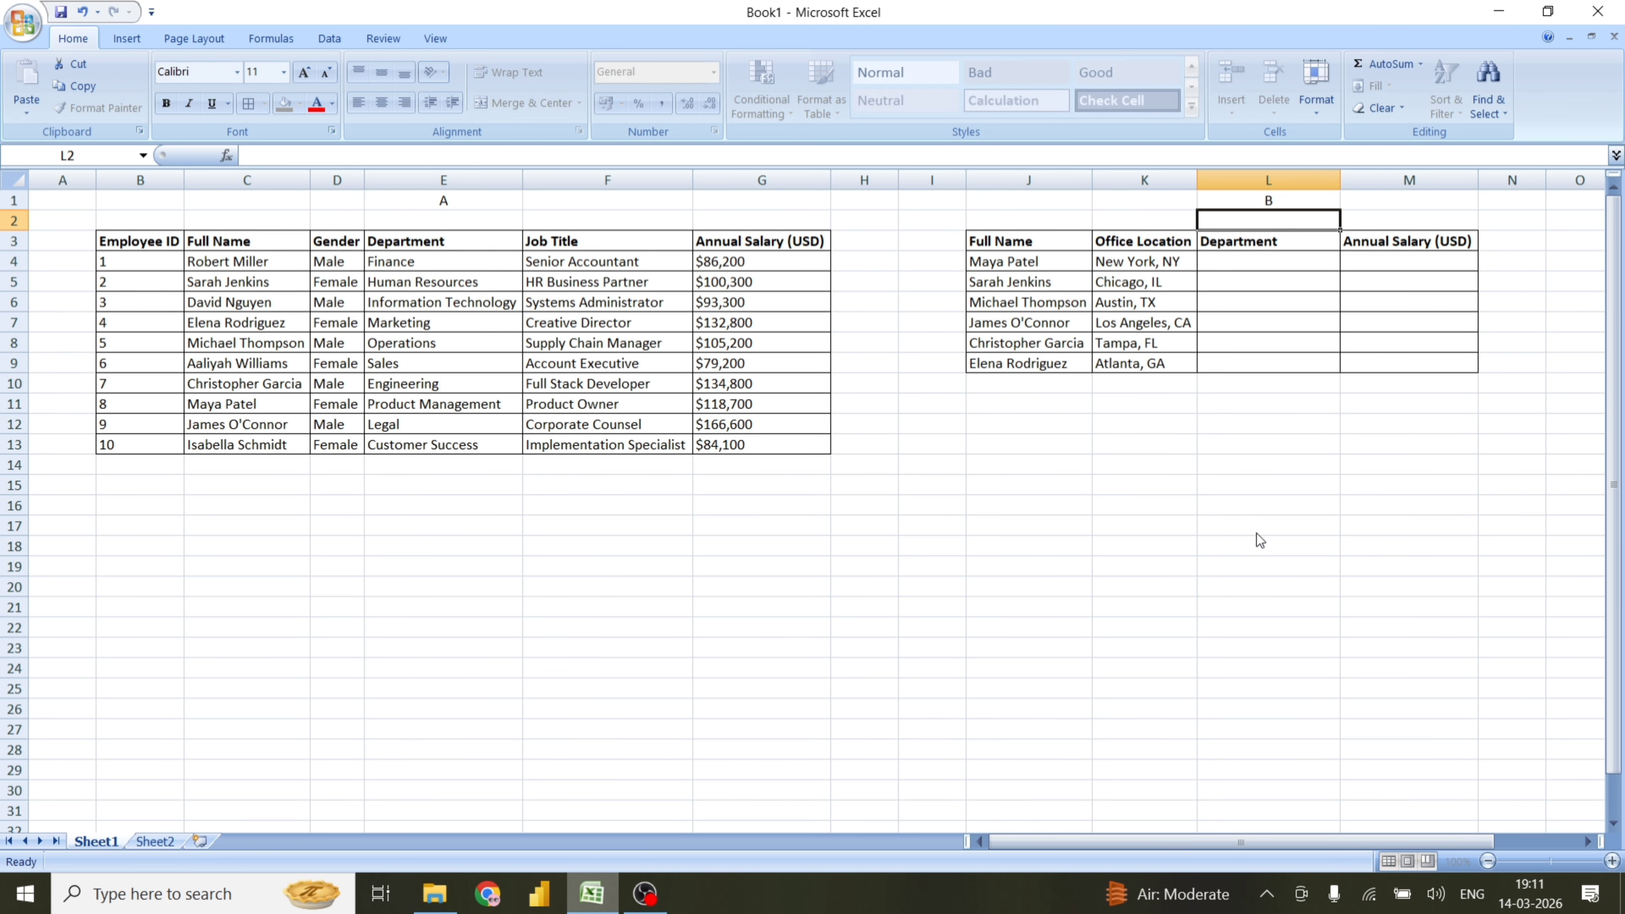
{"action": "left_click", "coordinate": [1256, 532]}
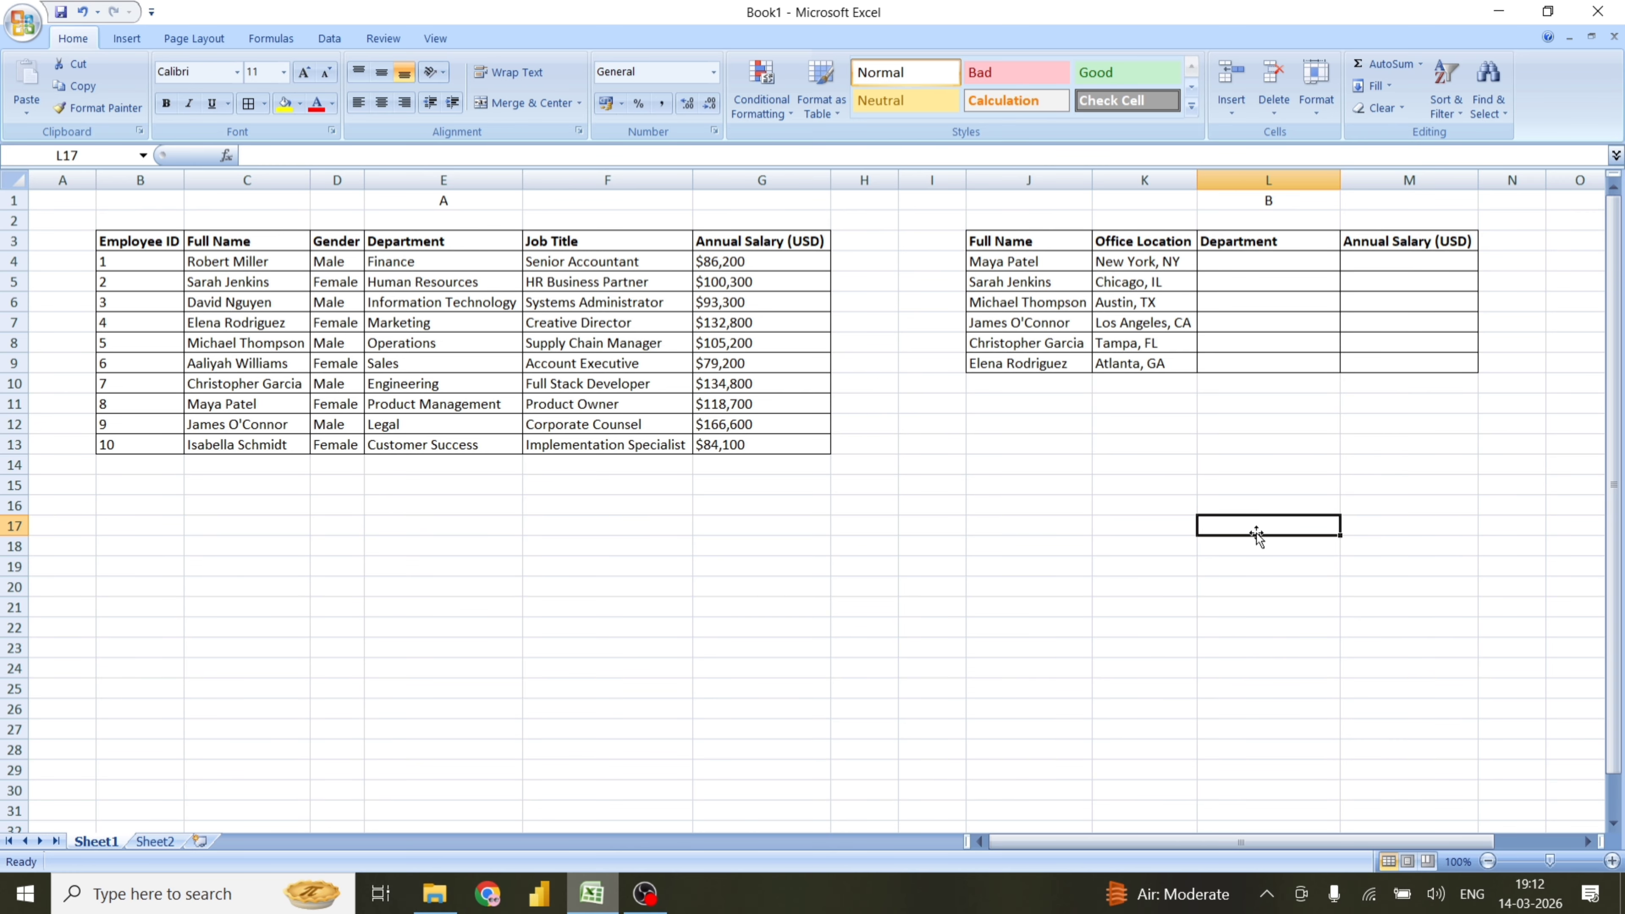
{"action": "left_click_drag", "start_coordinate": [160, 243], "coordinate": [746, 443]}
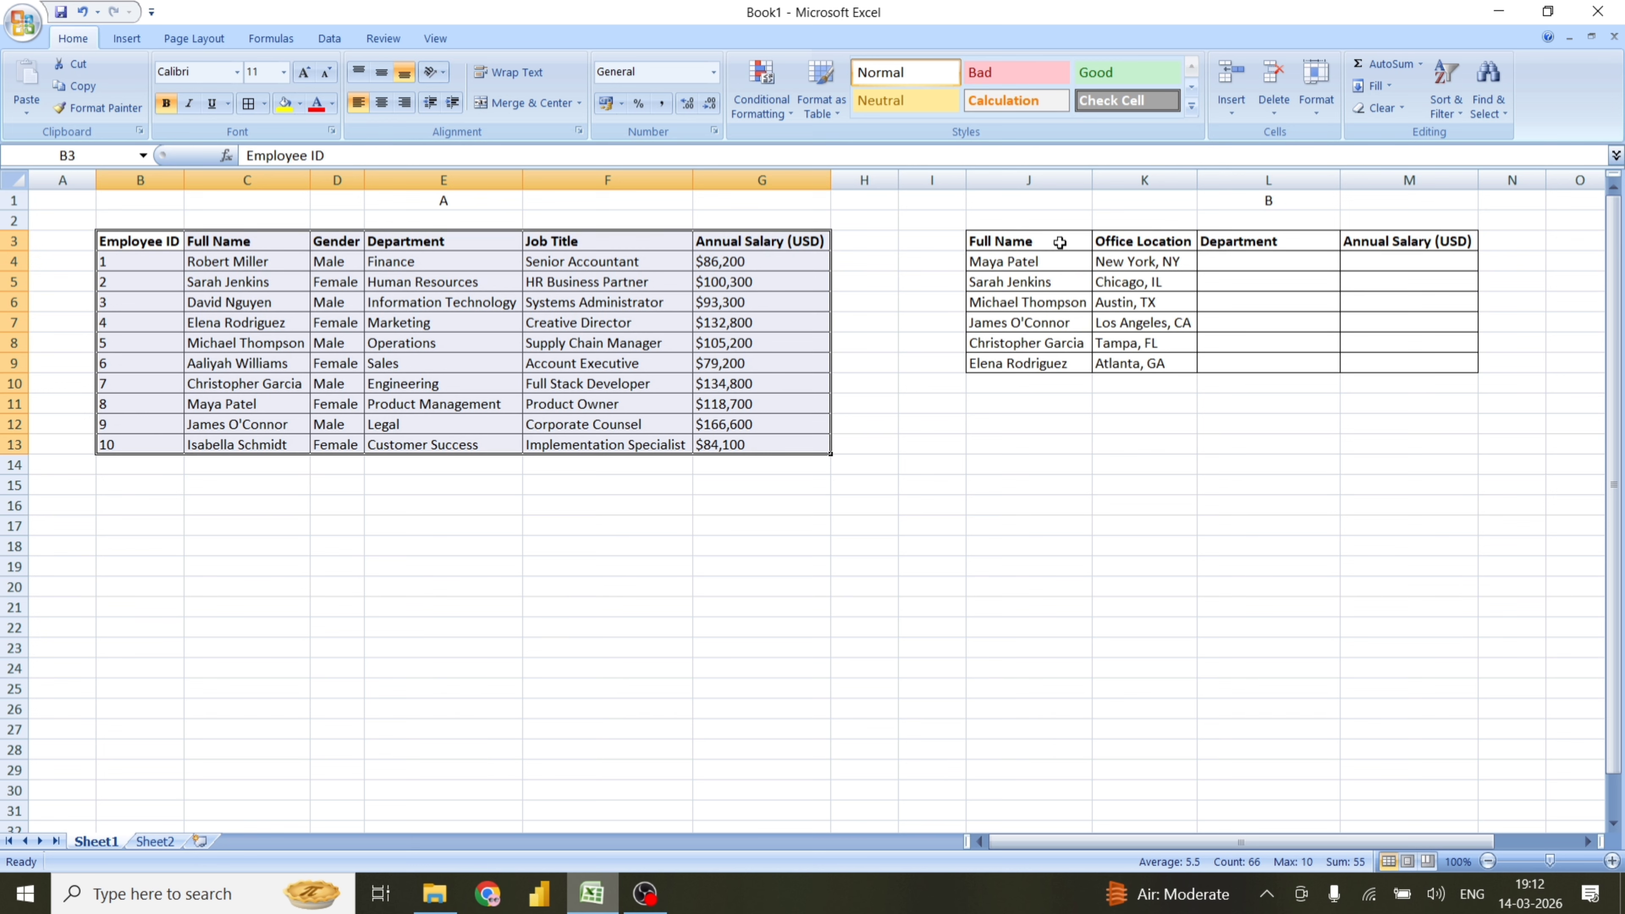
{"action": "left_click_drag", "start_coordinate": [1060, 245], "coordinate": [1402, 362]}
{"action": "left_click", "coordinate": [1235, 461]}
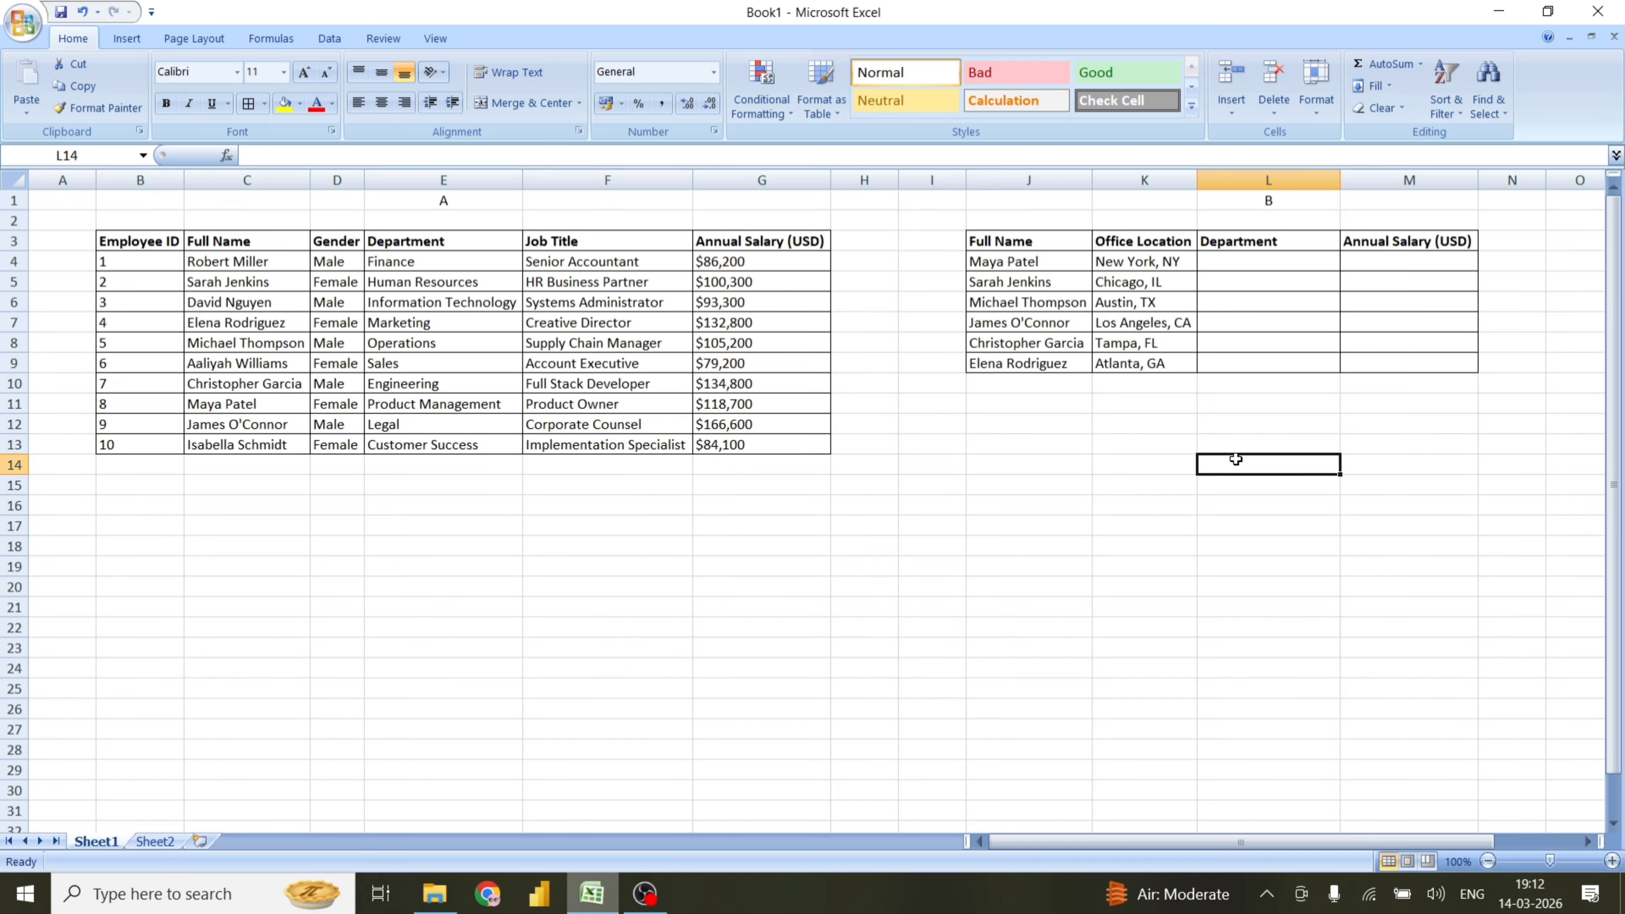
{"action": "left_click_drag", "start_coordinate": [1060, 243], "coordinate": [1388, 364]}
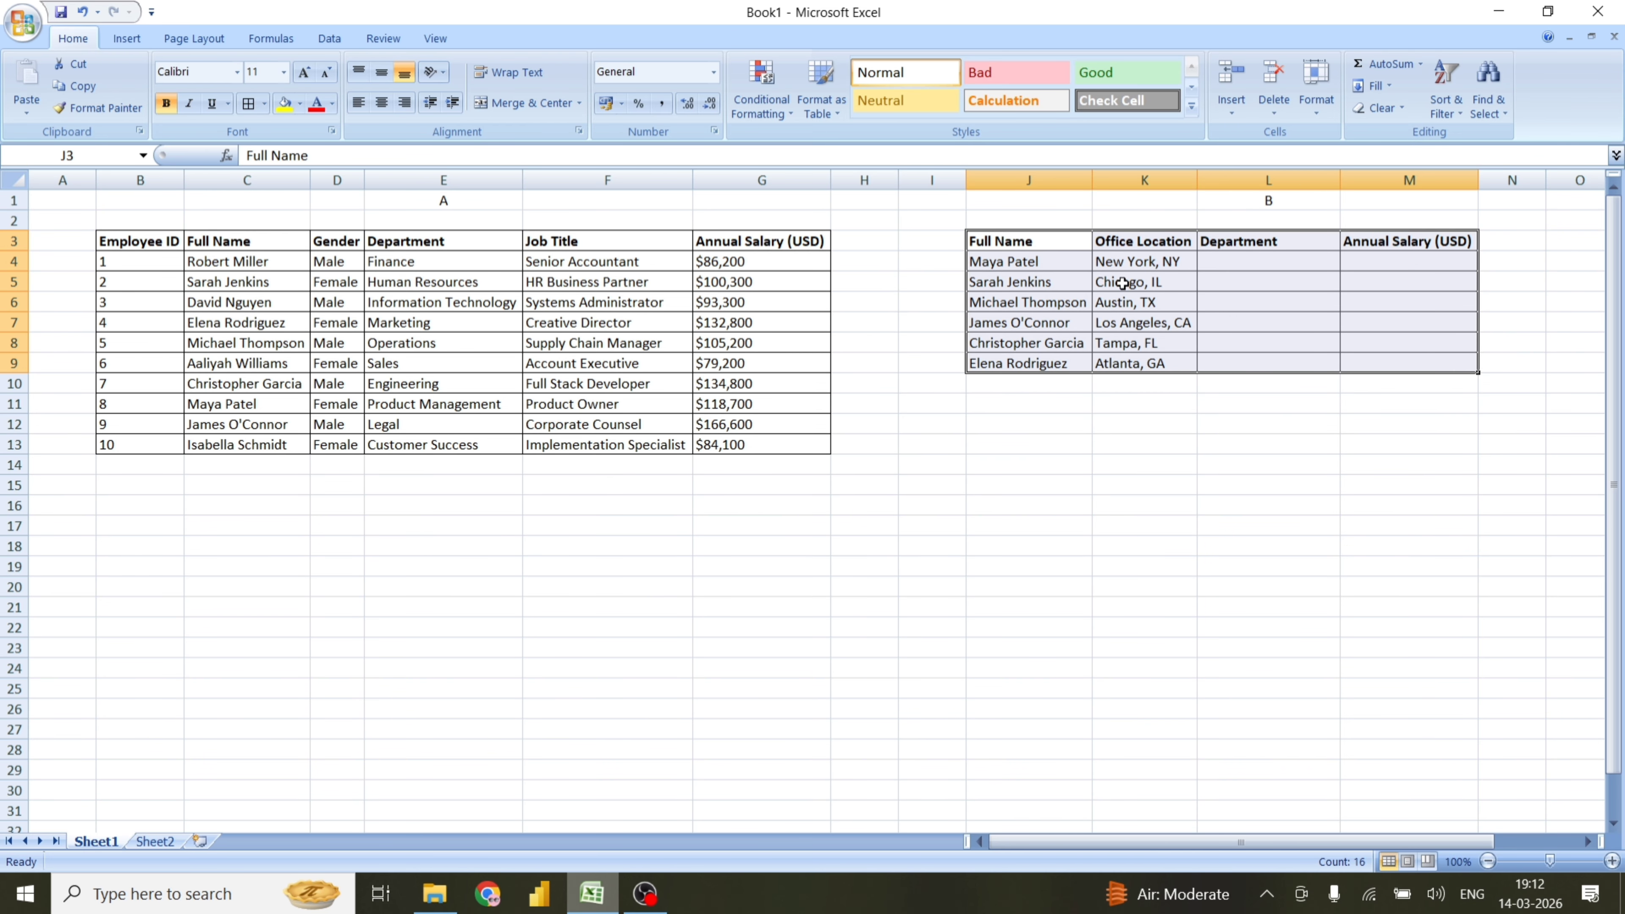
Mark table A's Full Name column as shared by both tables by entering Common in cell C16
{"action": "left_click_drag", "start_coordinate": [1027, 240], "coordinate": [1036, 381]}
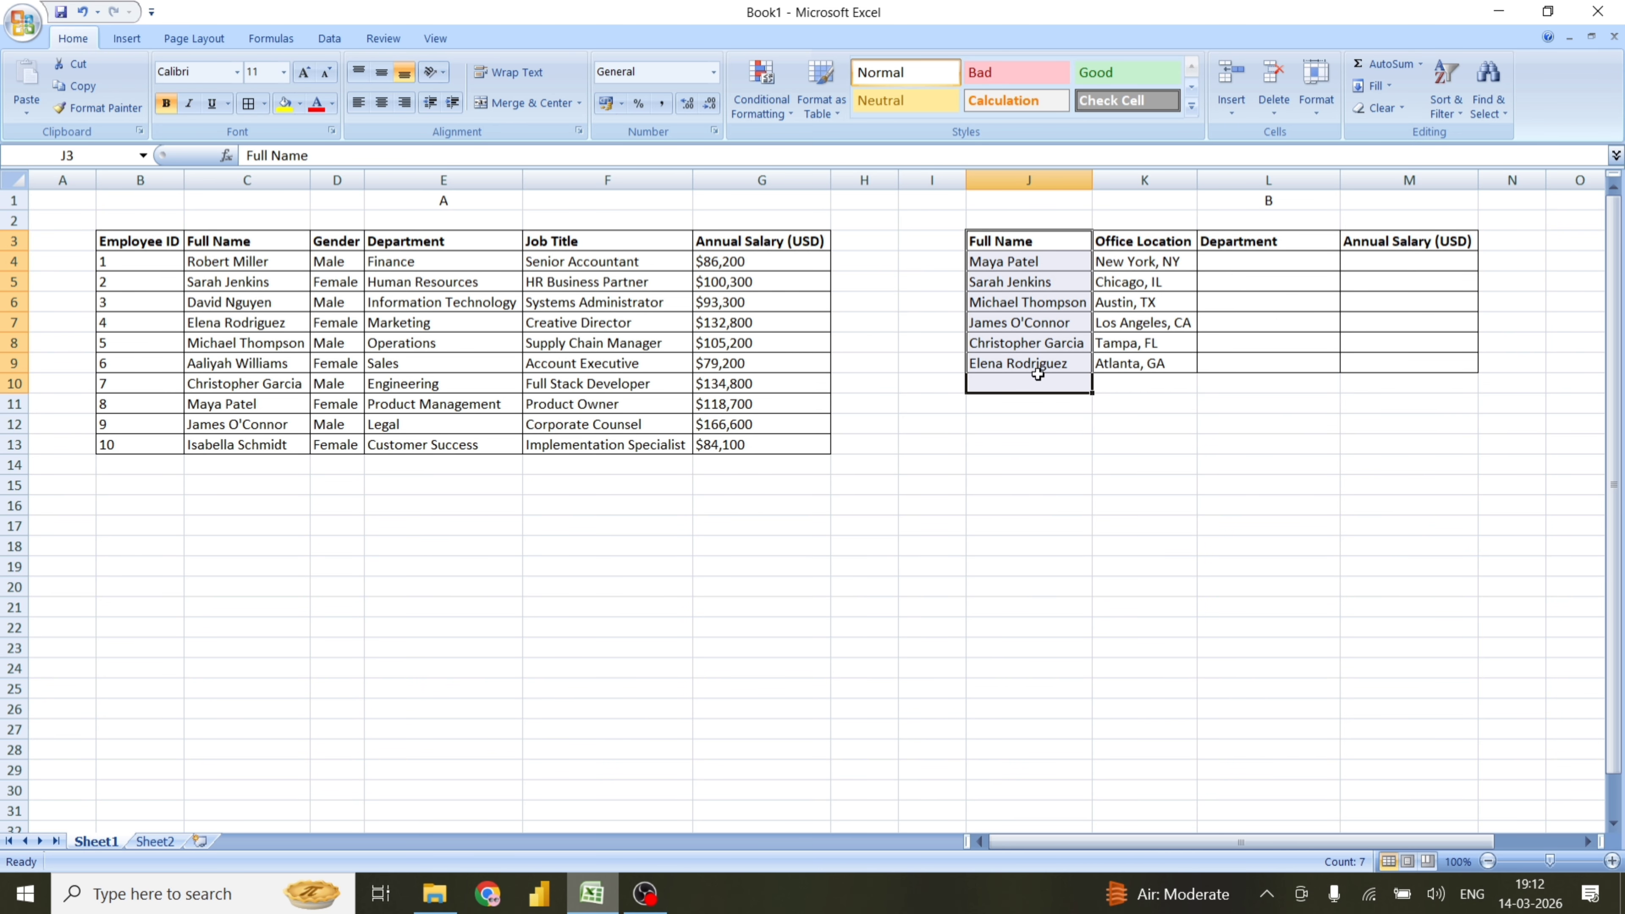
{"action": "key", "text": "shift+Up"}
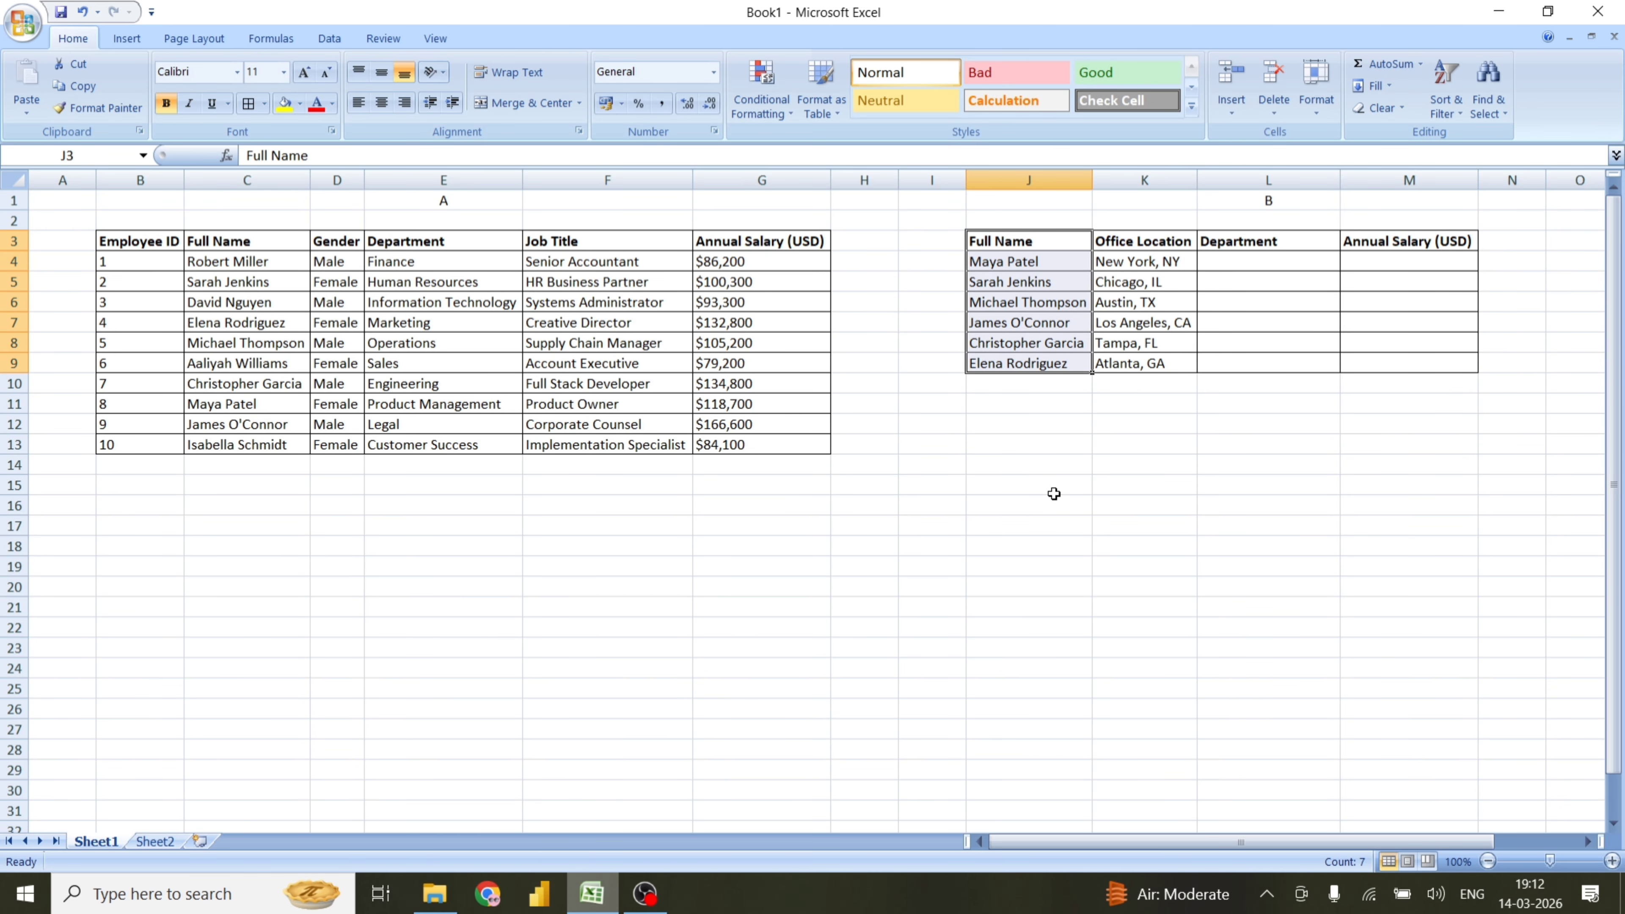
{"action": "left_click_drag", "start_coordinate": [267, 243], "coordinate": [281, 445]}
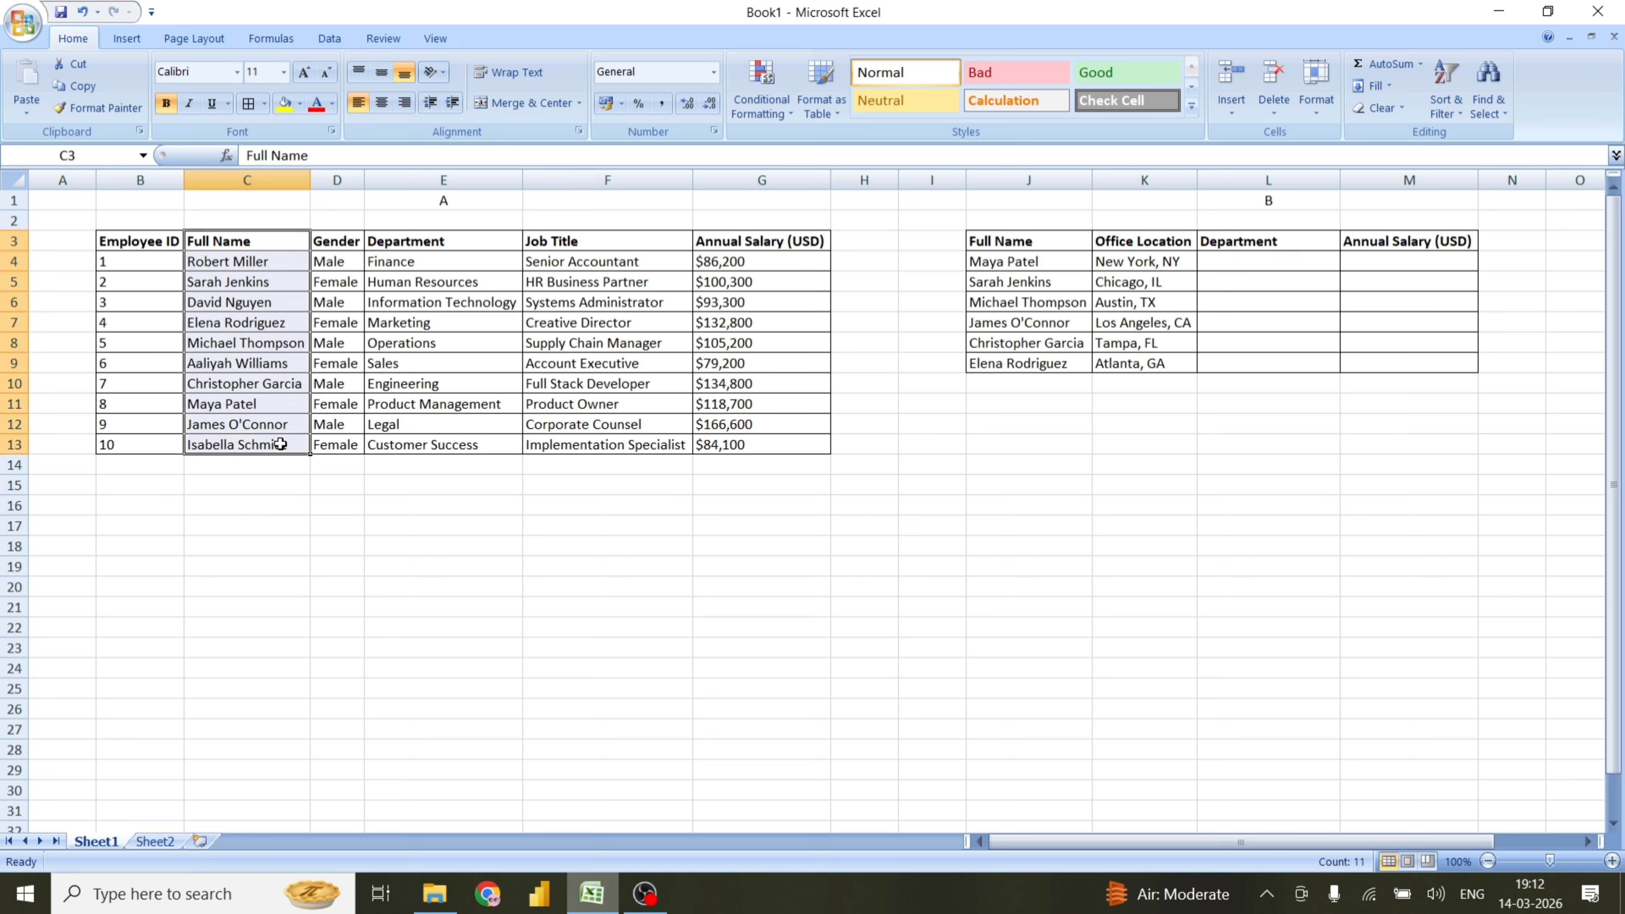
{"action": "left_click", "coordinate": [242, 508]}
{"action": "type", "text": "C"}
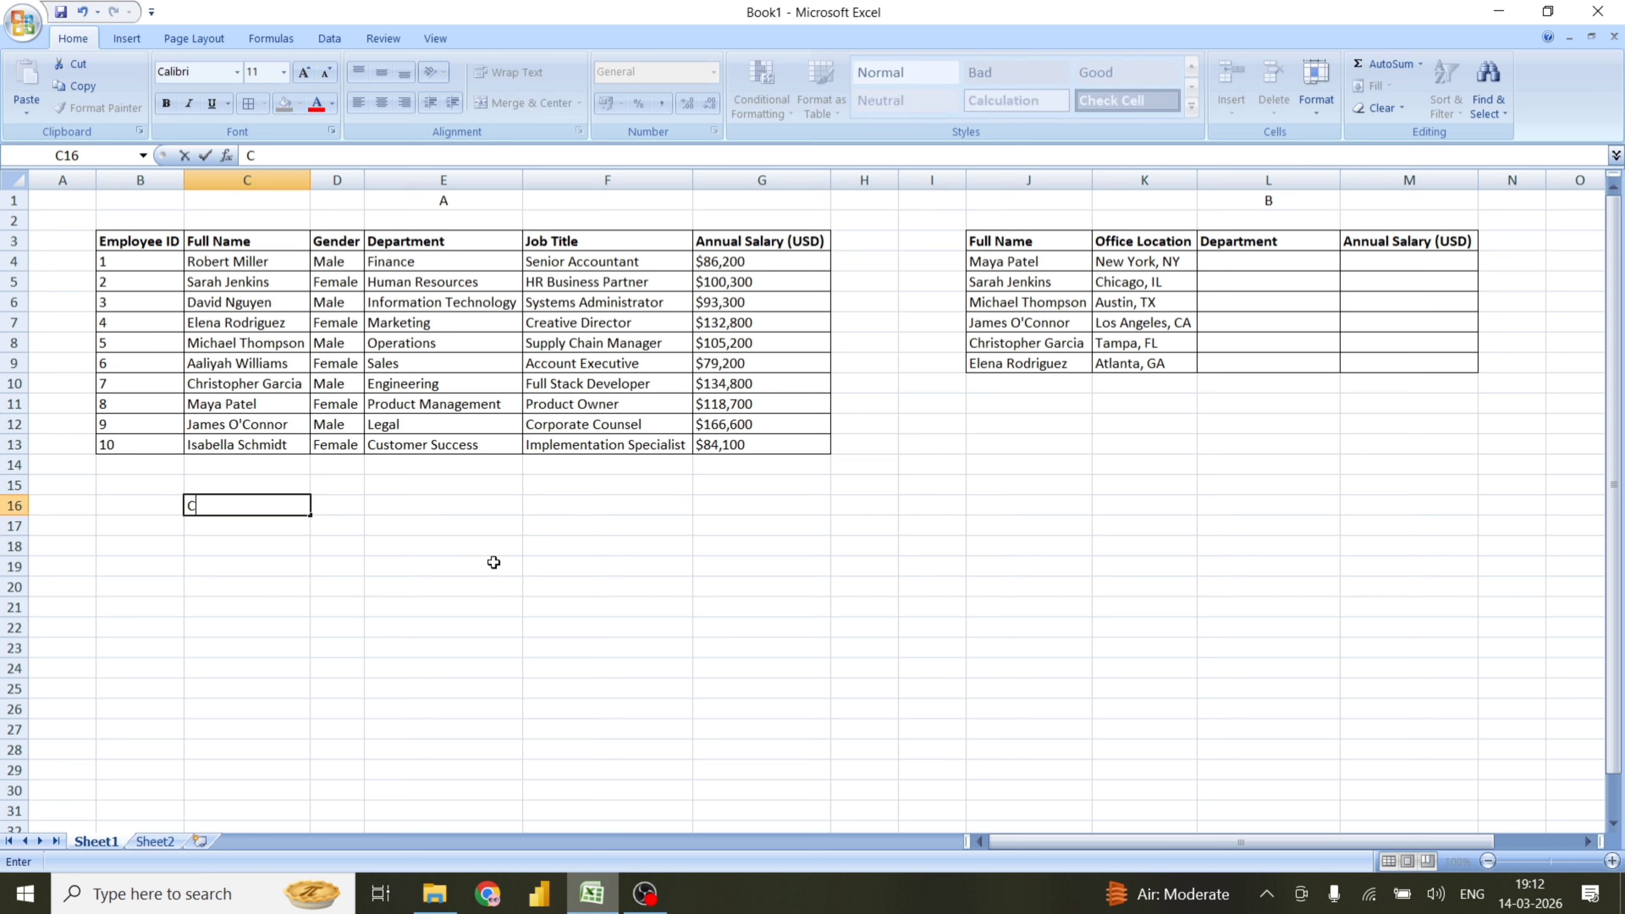
{"action": "type", "text": "ommon"}
{"action": "key", "text": "Return"}
{"action": "key", "text": "Up"}
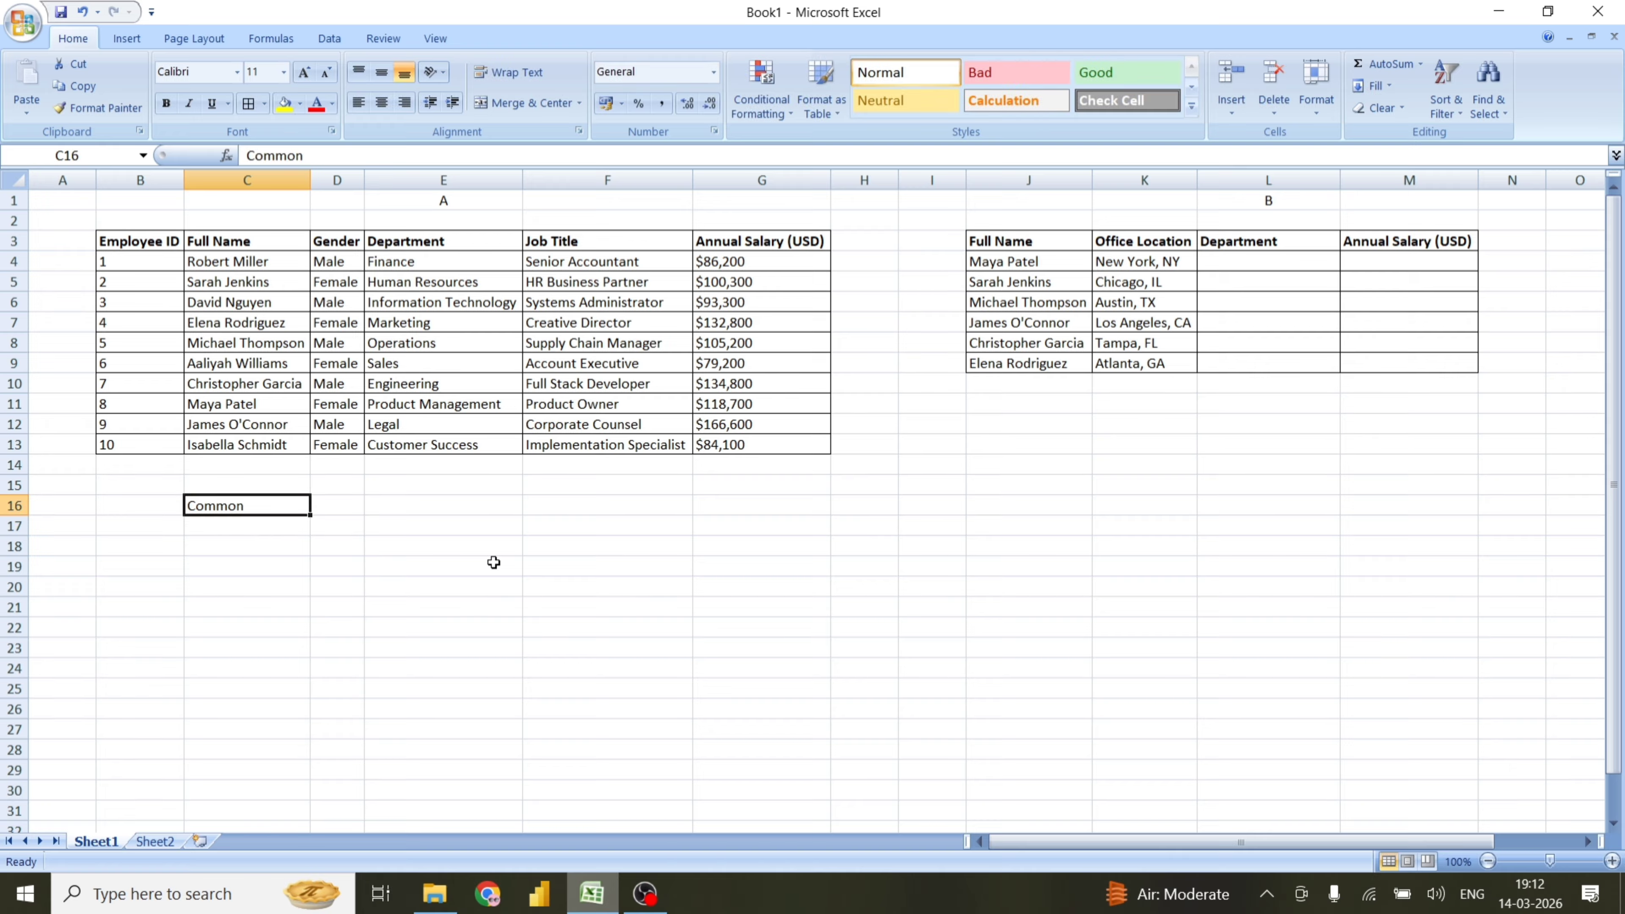
Copy the Common label from C16 to cell J16 beneath table B's Full Name column
{"action": "key", "text": "ctrl+c"}
{"action": "key", "text": "Right"}
{"action": "key", "text": "Right"}
{"action": "key", "text": "Right"}
{"action": "key", "text": "Right"}
{"action": "key", "text": "Right"}
{"action": "key", "text": "Right"}
{"action": "key", "text": "Right"}
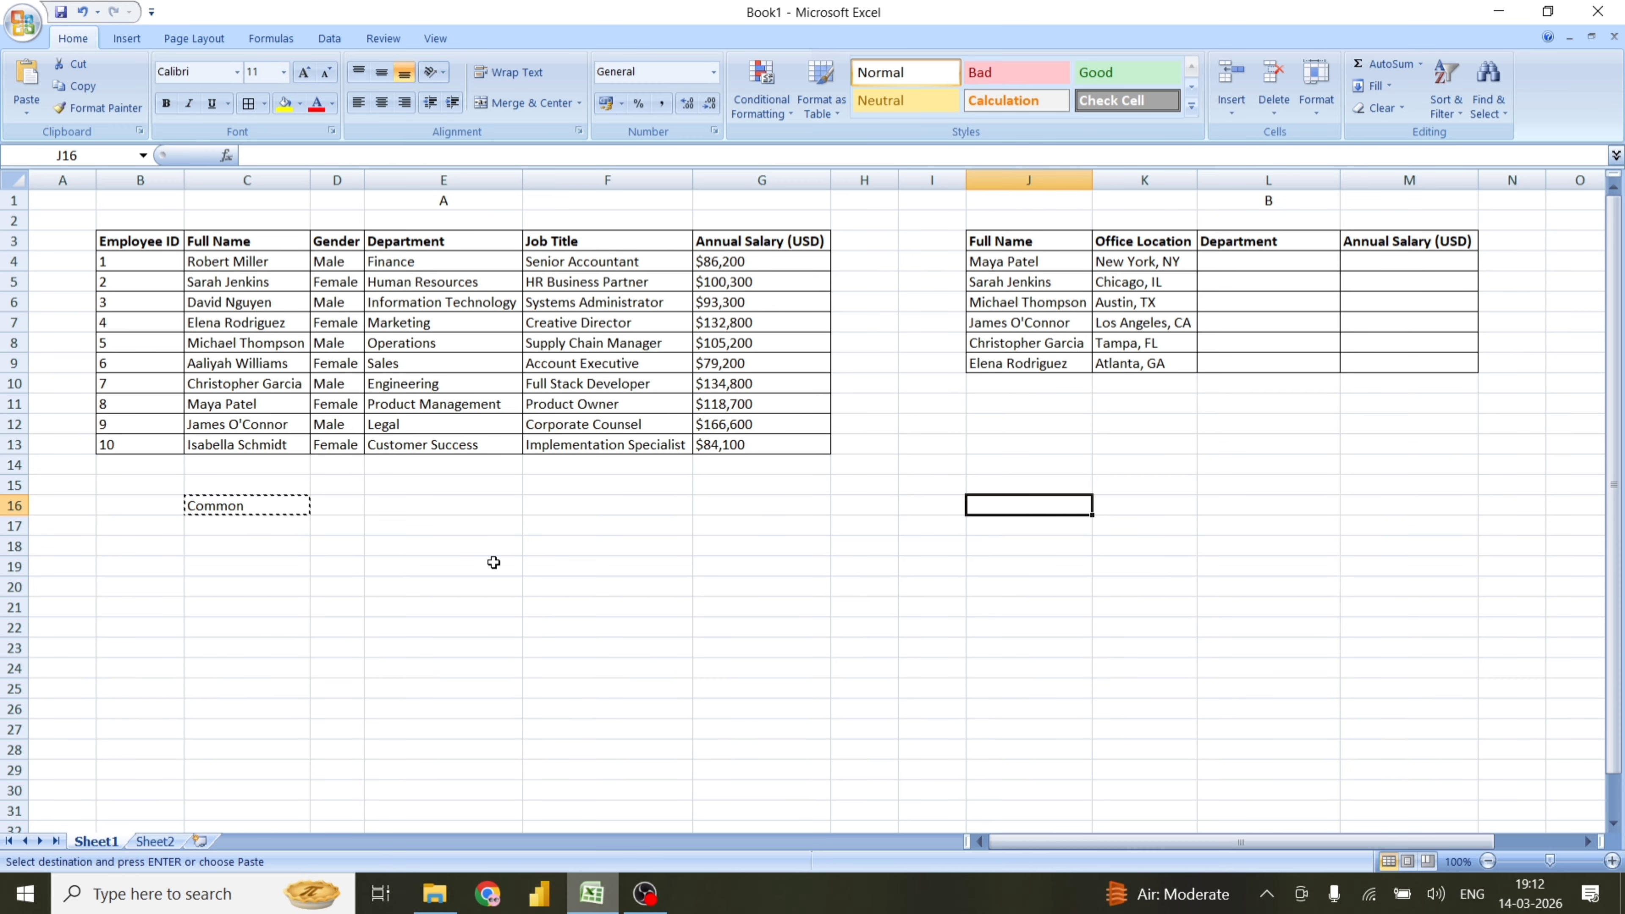
{"action": "key", "text": "ctrl+v"}
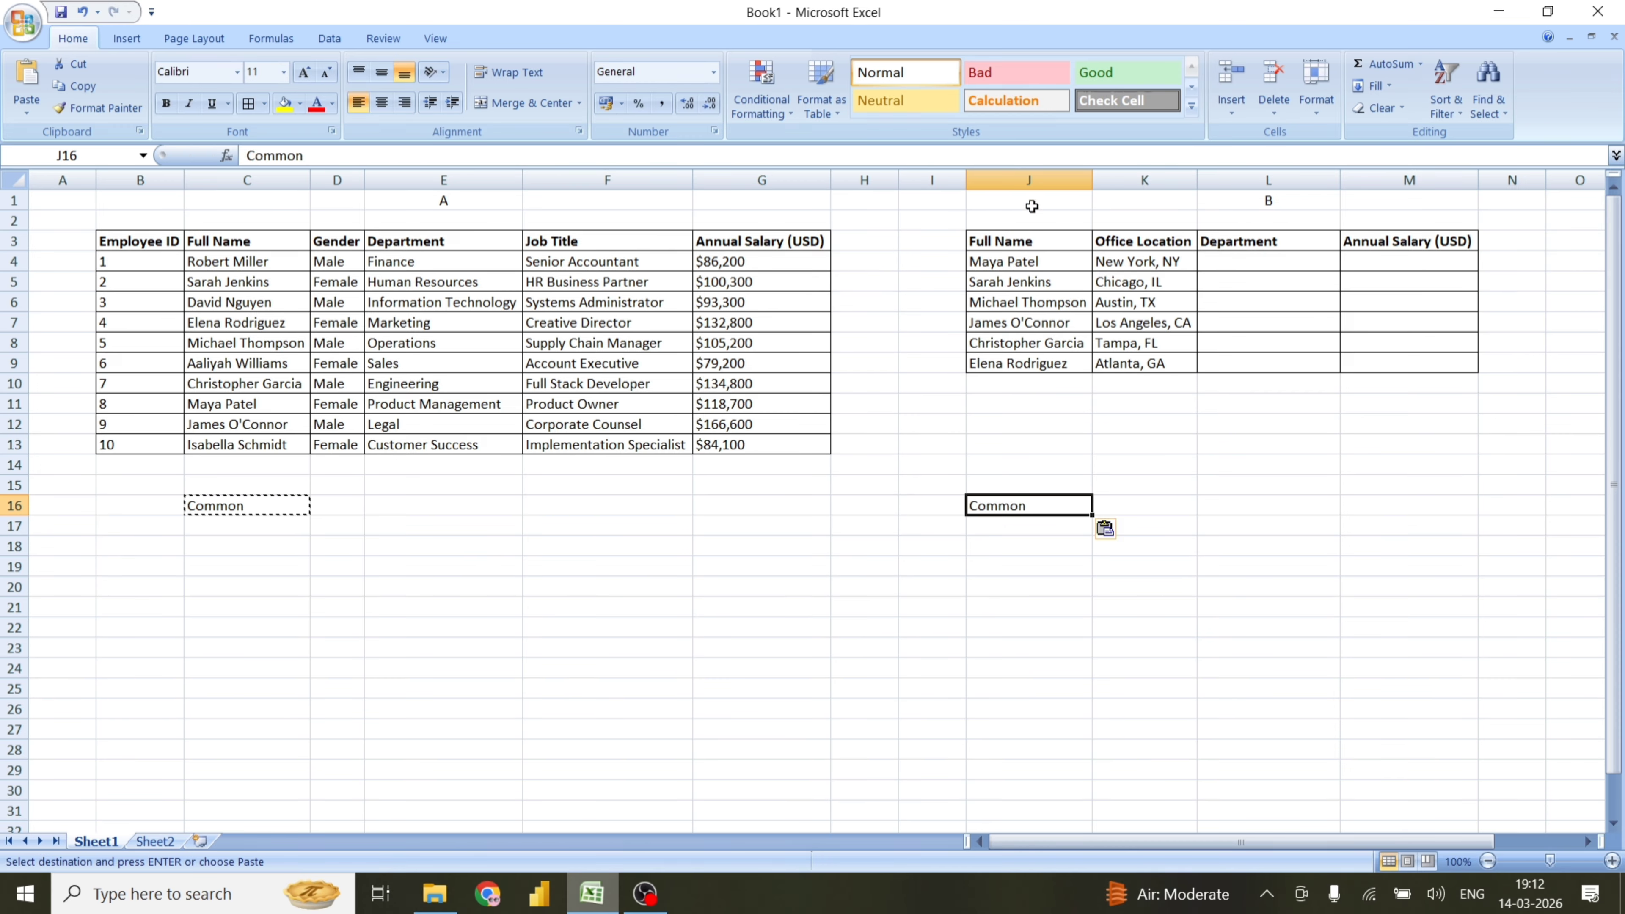
{"action": "left_click", "coordinate": [1030, 180]}
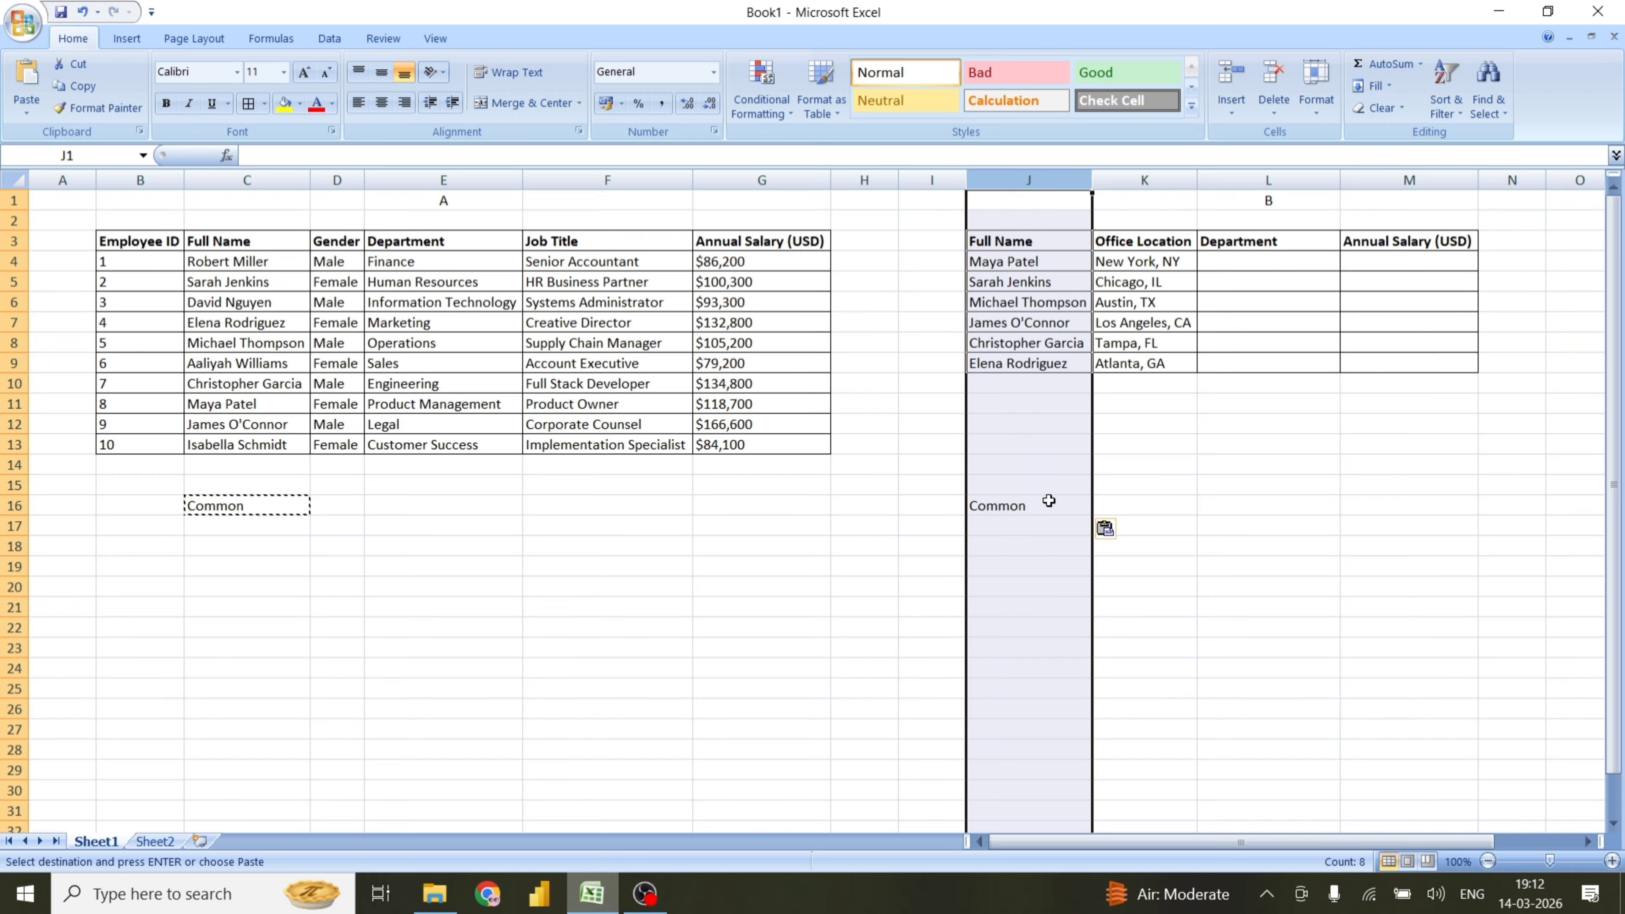
{"action": "left_click", "coordinate": [257, 179]}
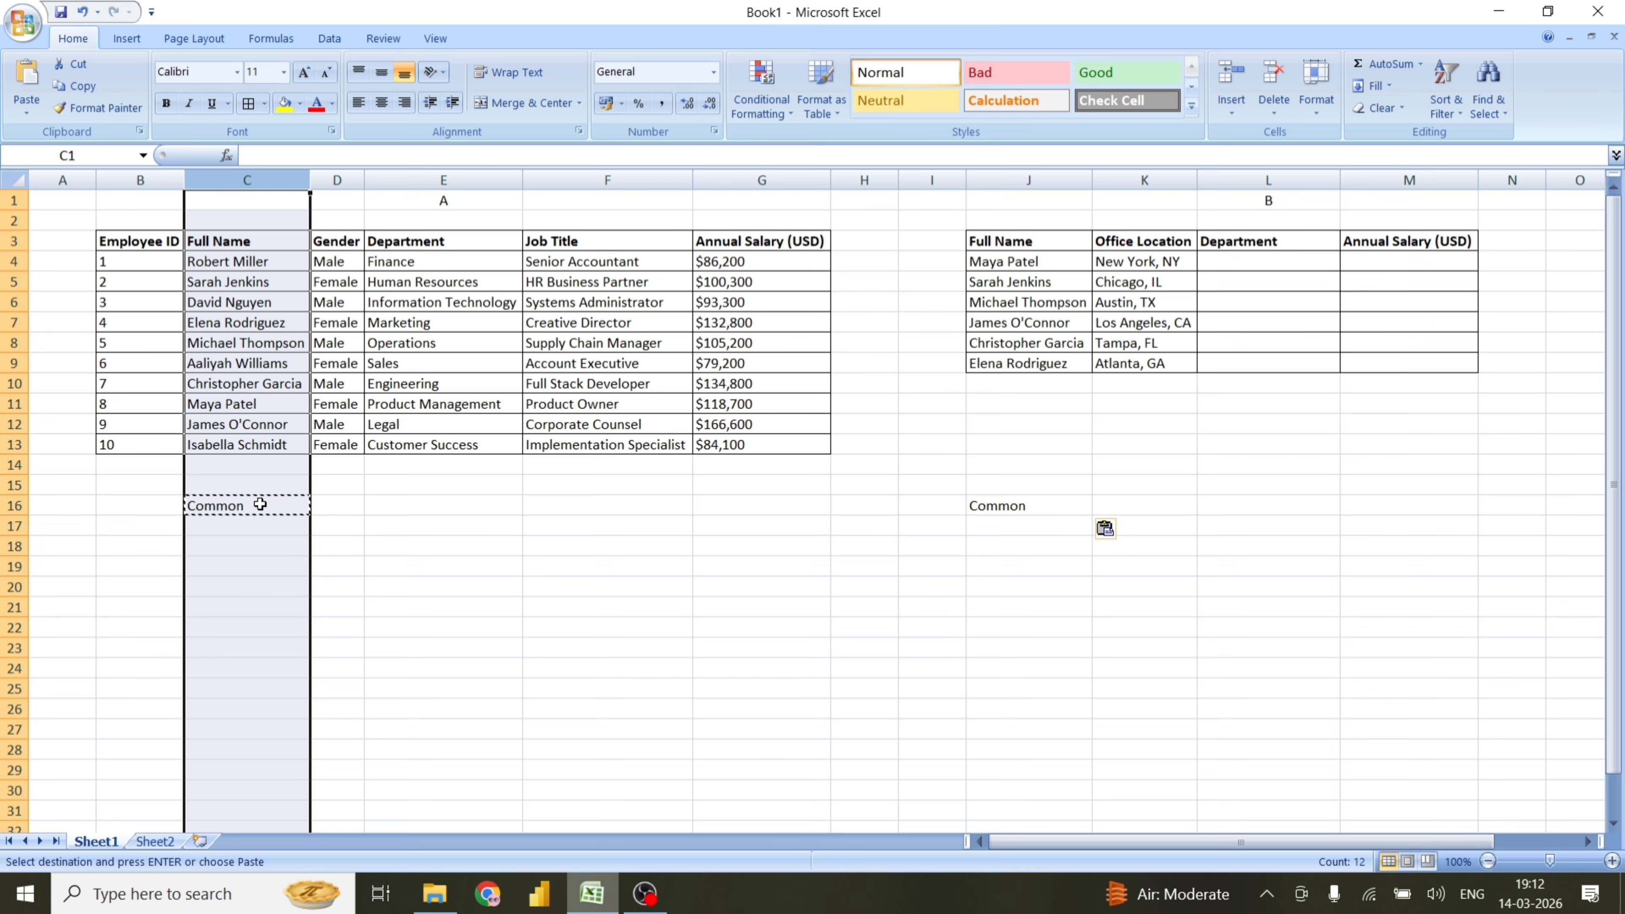
{"action": "key", "text": "Escape"}
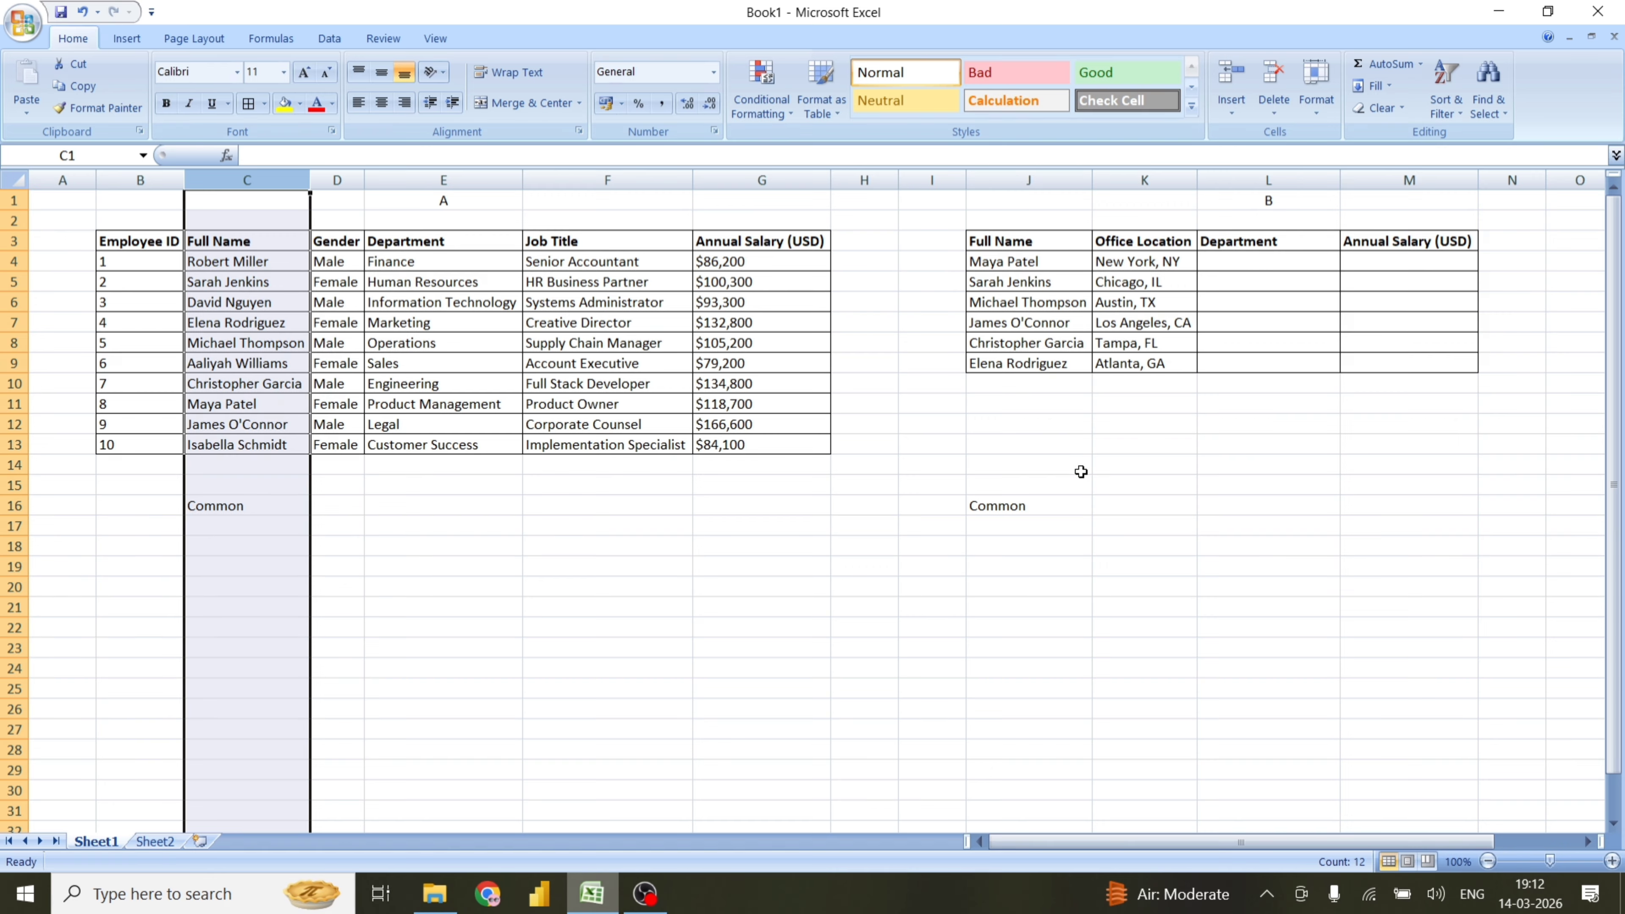
{"action": "left_click", "coordinate": [1261, 499]}
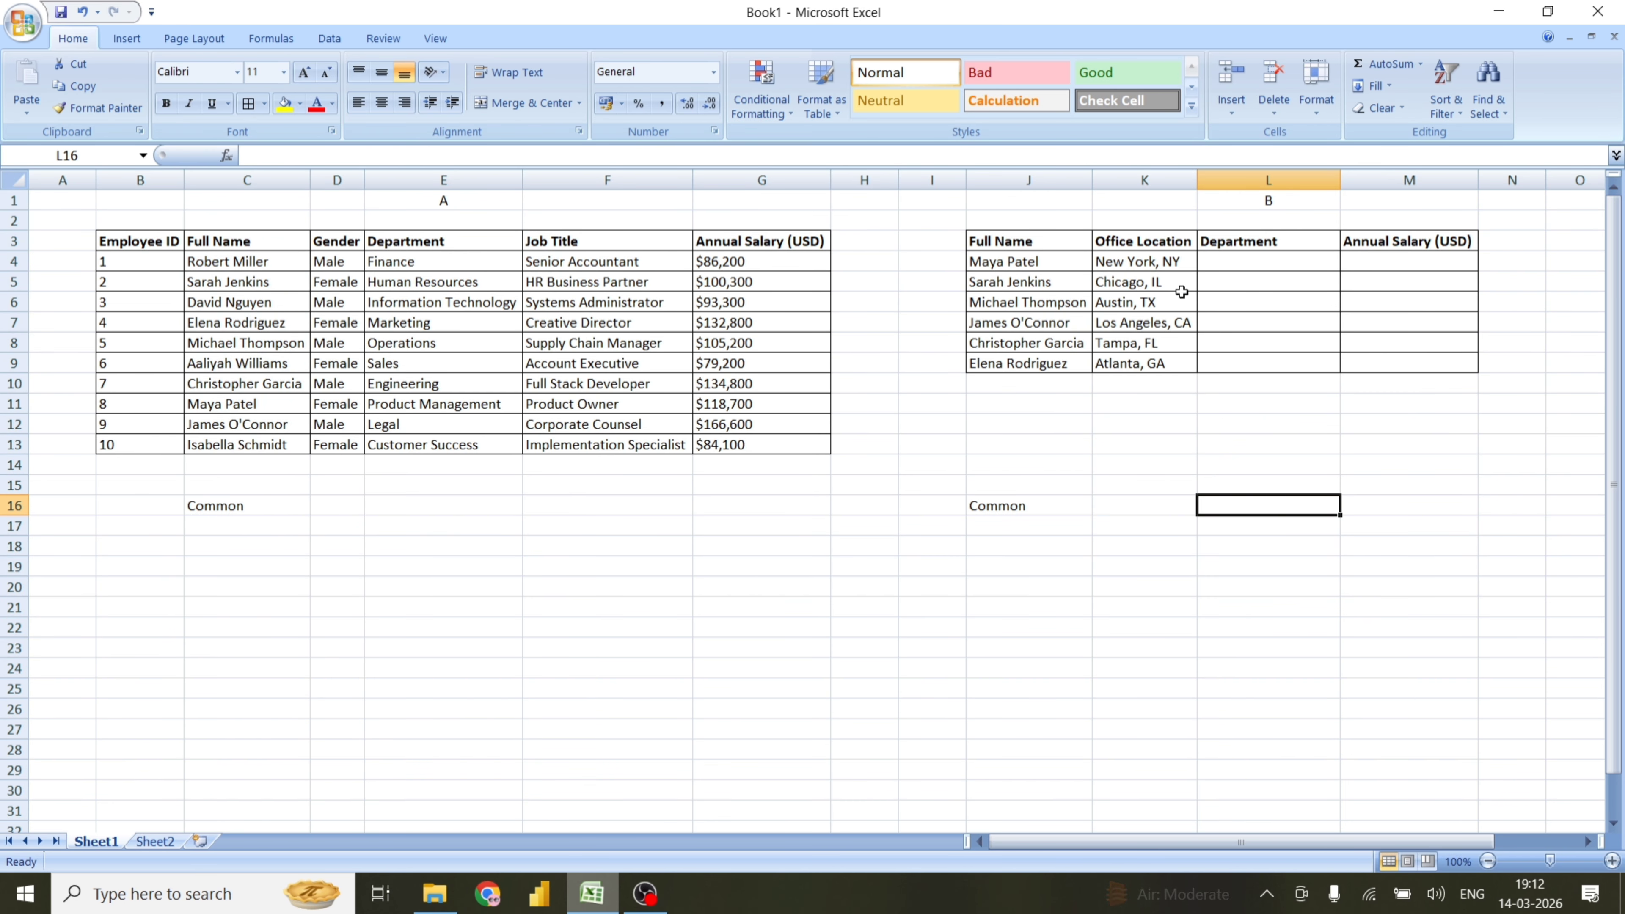
Compare the Office Location column with table A's headers and enter DNU beneath it in cell K16
{"action": "left_click_drag", "start_coordinate": [1146, 247], "coordinate": [1151, 365]}
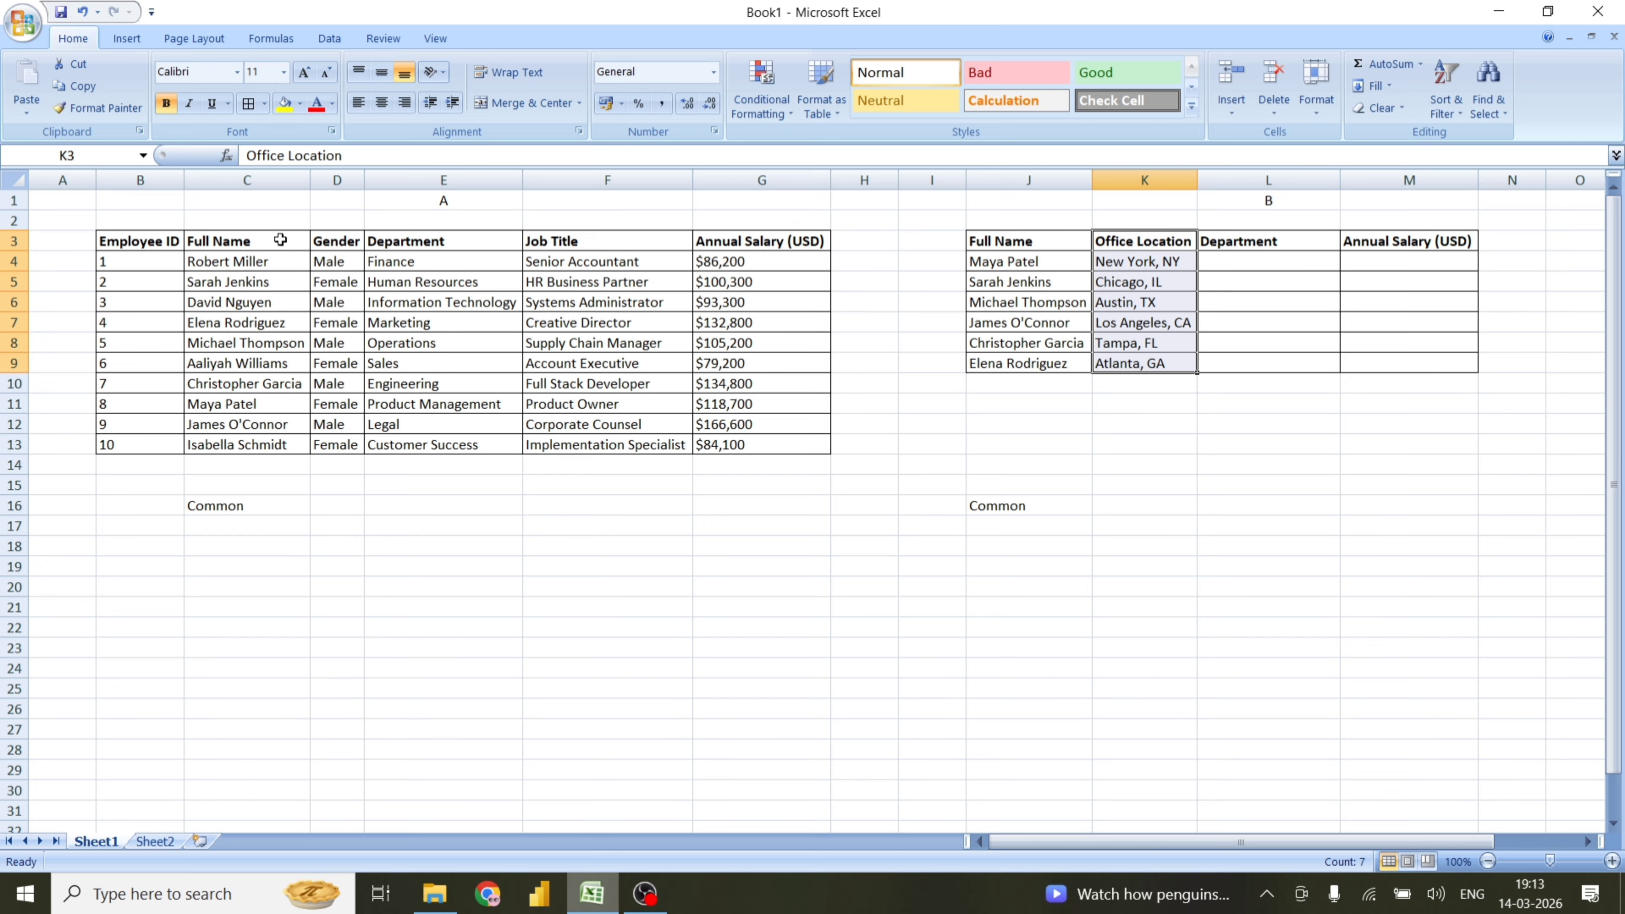
{"action": "left_click_drag", "start_coordinate": [131, 236], "coordinate": [752, 444]}
{"action": "left_click_drag", "start_coordinate": [146, 240], "coordinate": [755, 242]}
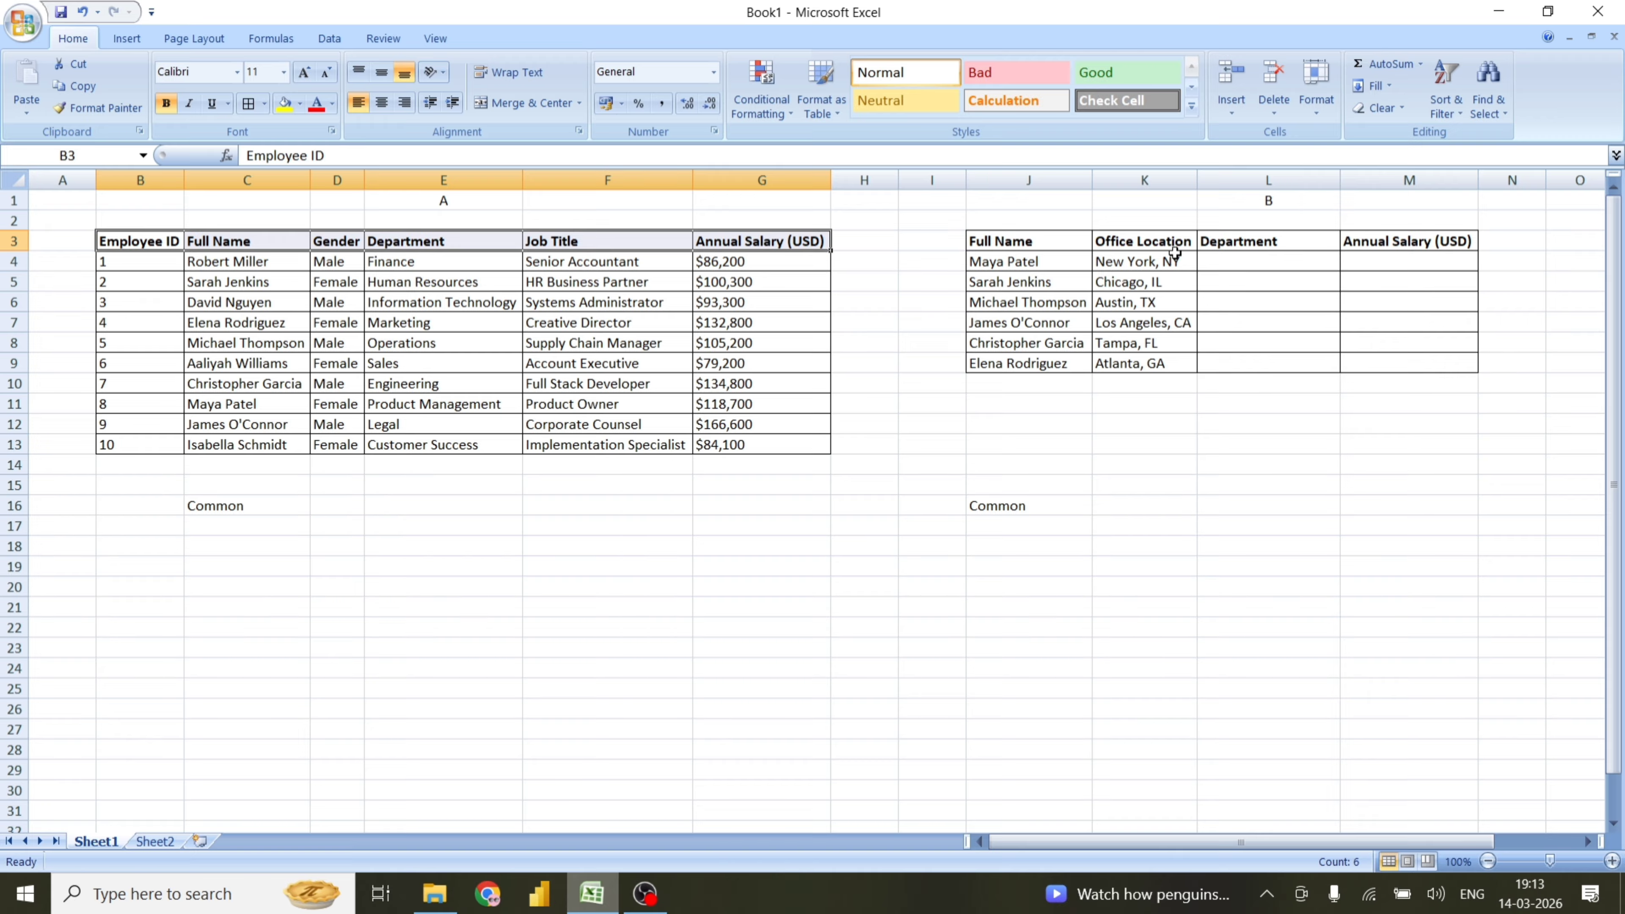
{"action": "left_click_drag", "start_coordinate": [1162, 243], "coordinate": [1166, 363]}
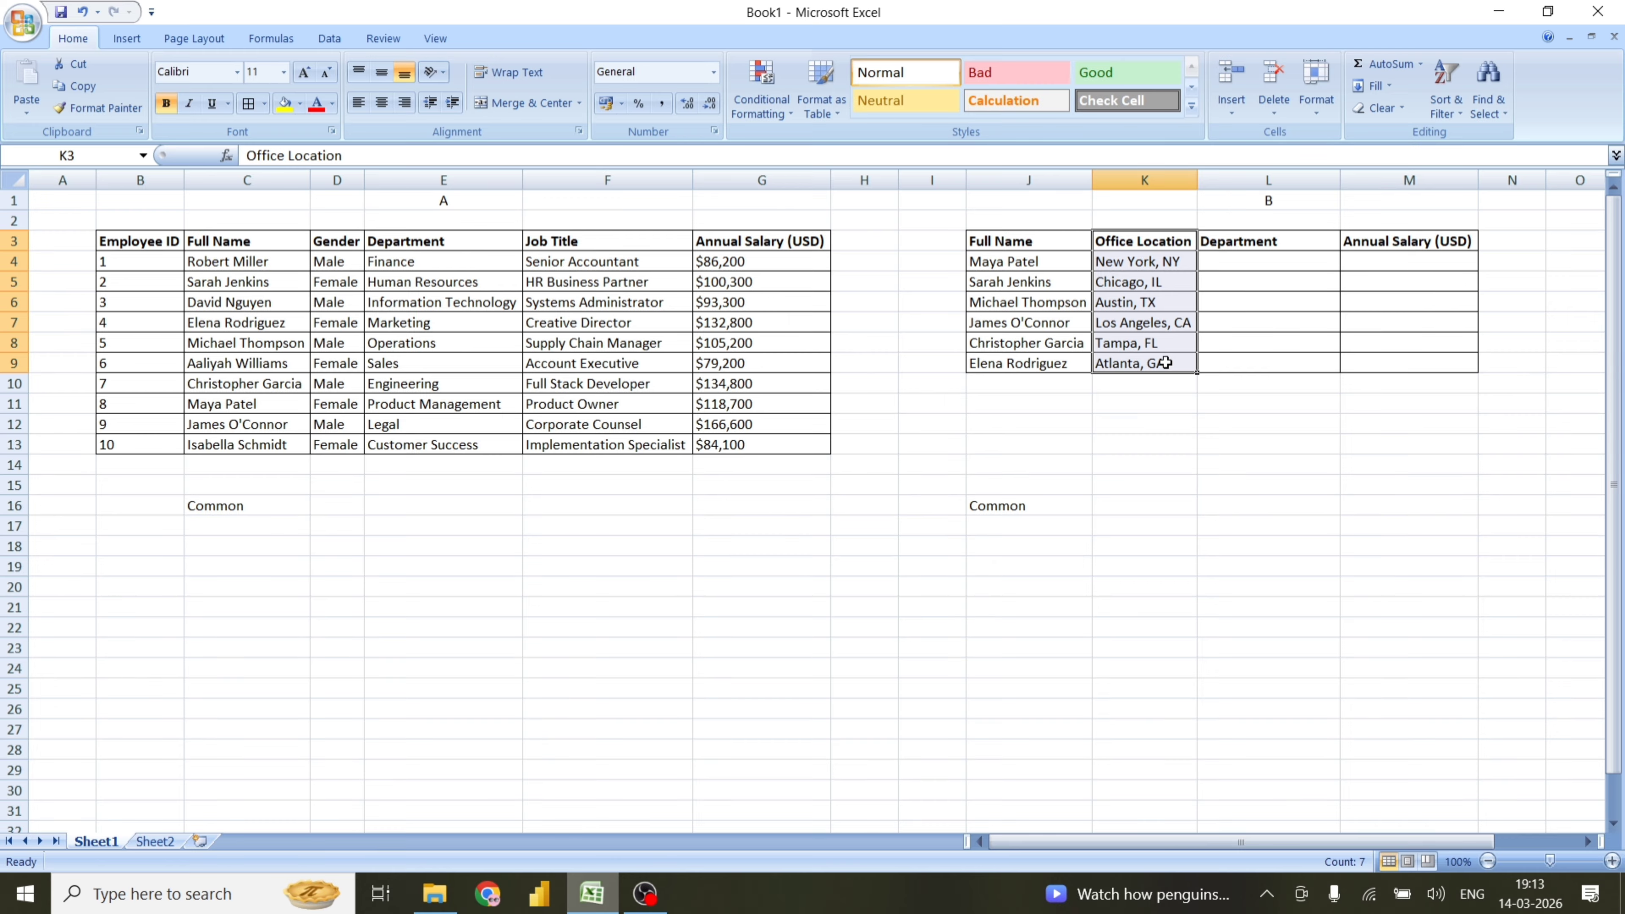
{"action": "left_click", "coordinate": [1143, 505]}
{"action": "type", "text": "DNU"}
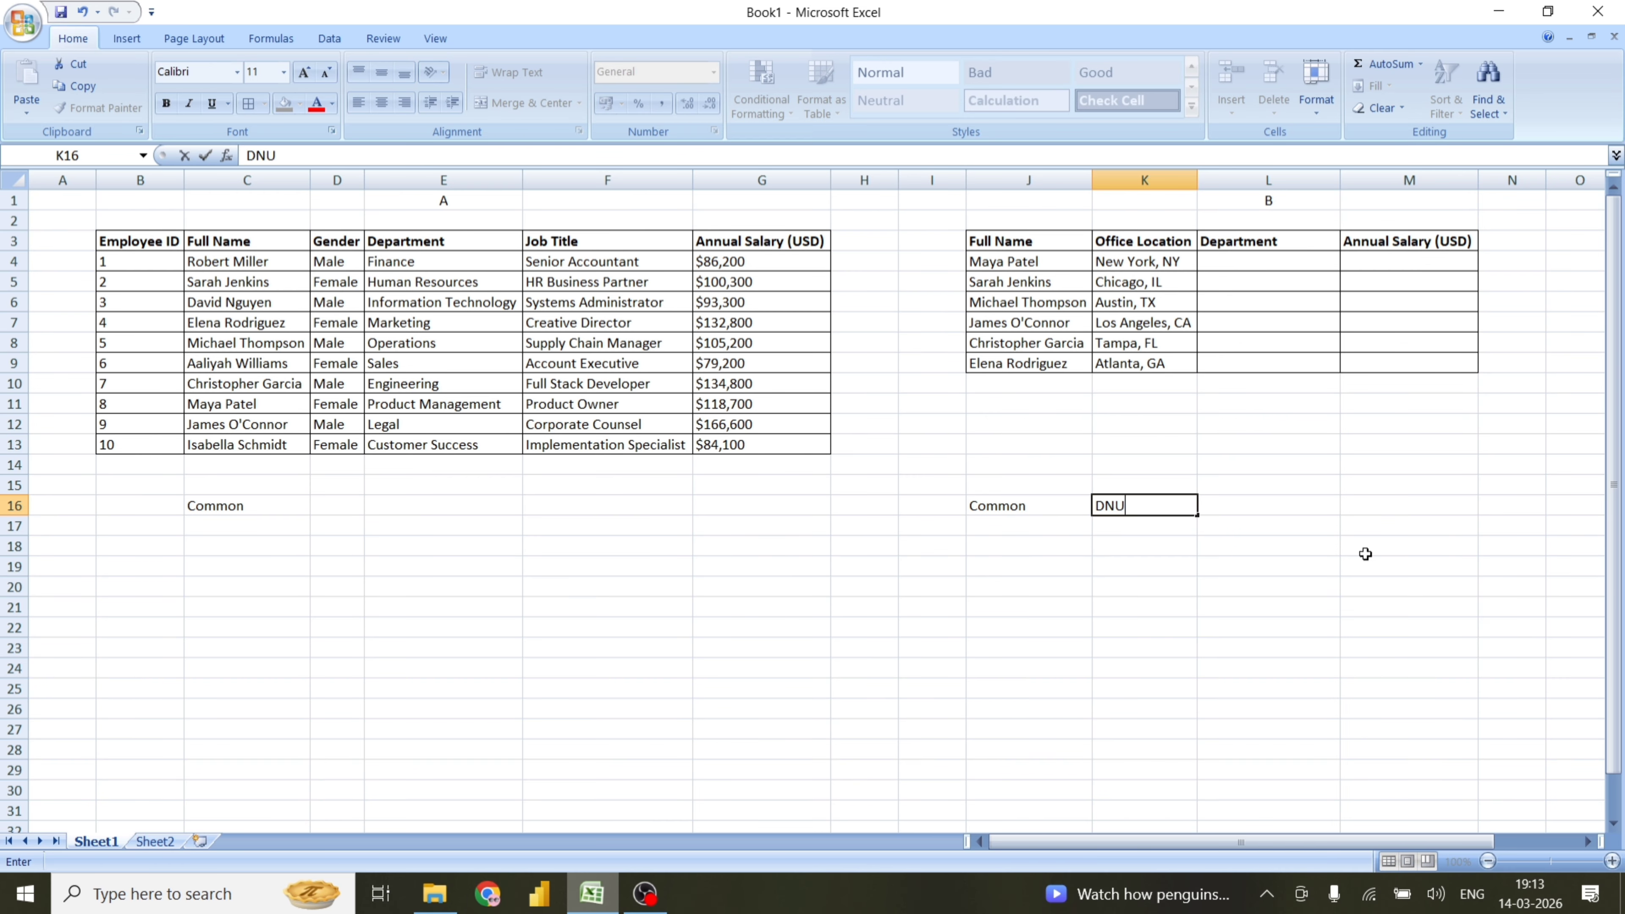
{"action": "key", "text": "Return"}
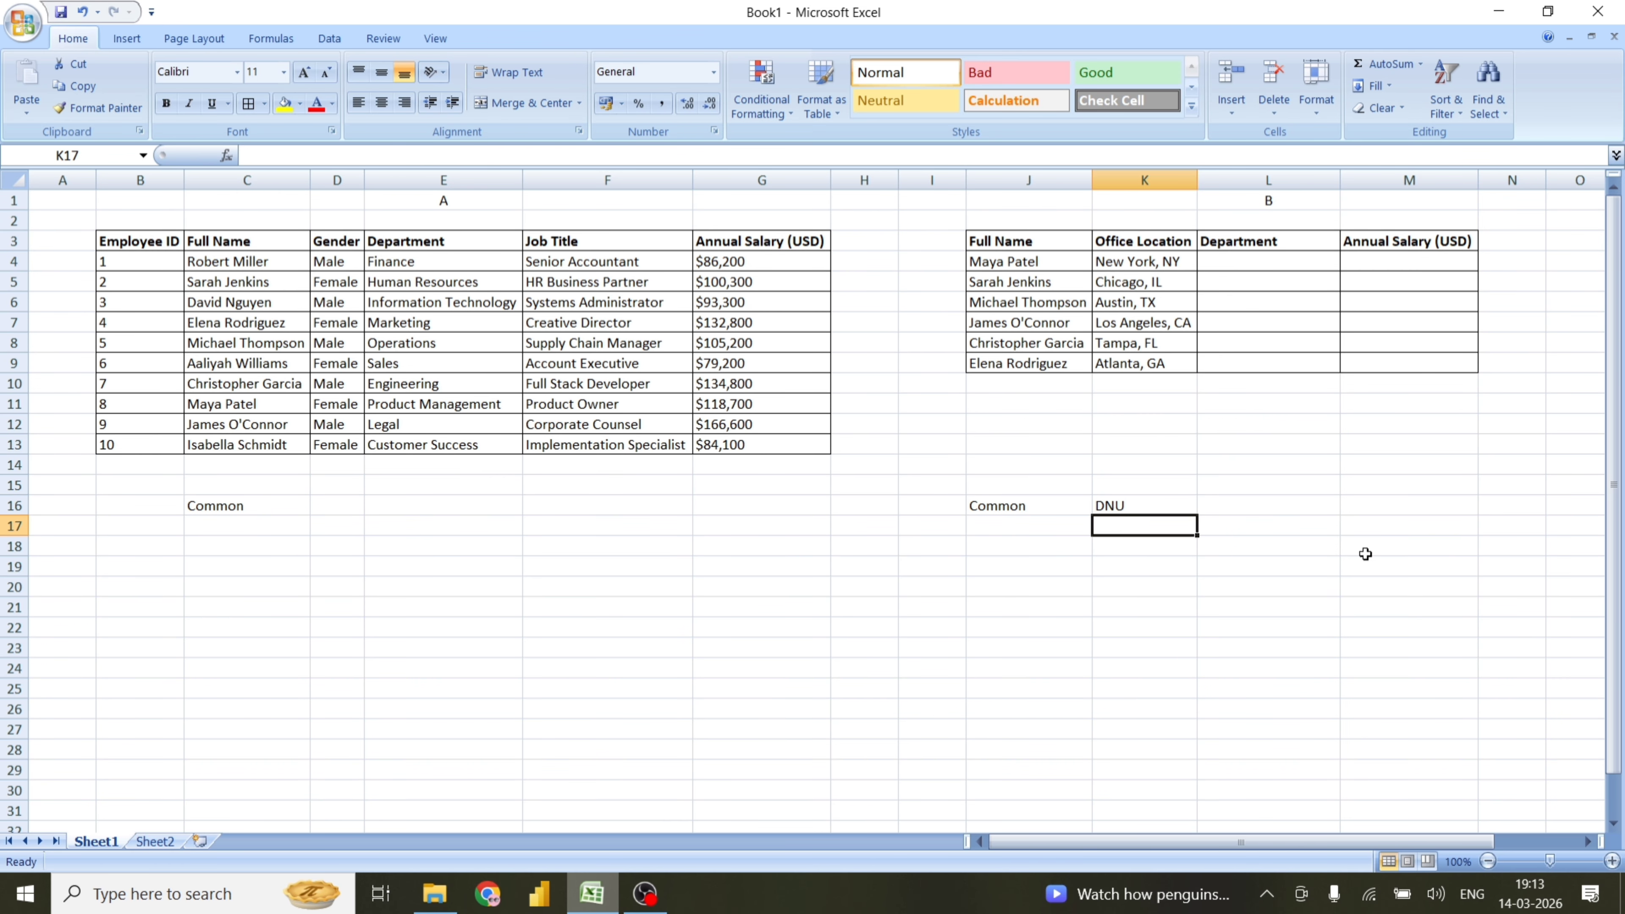
{"action": "key", "text": "Up"}
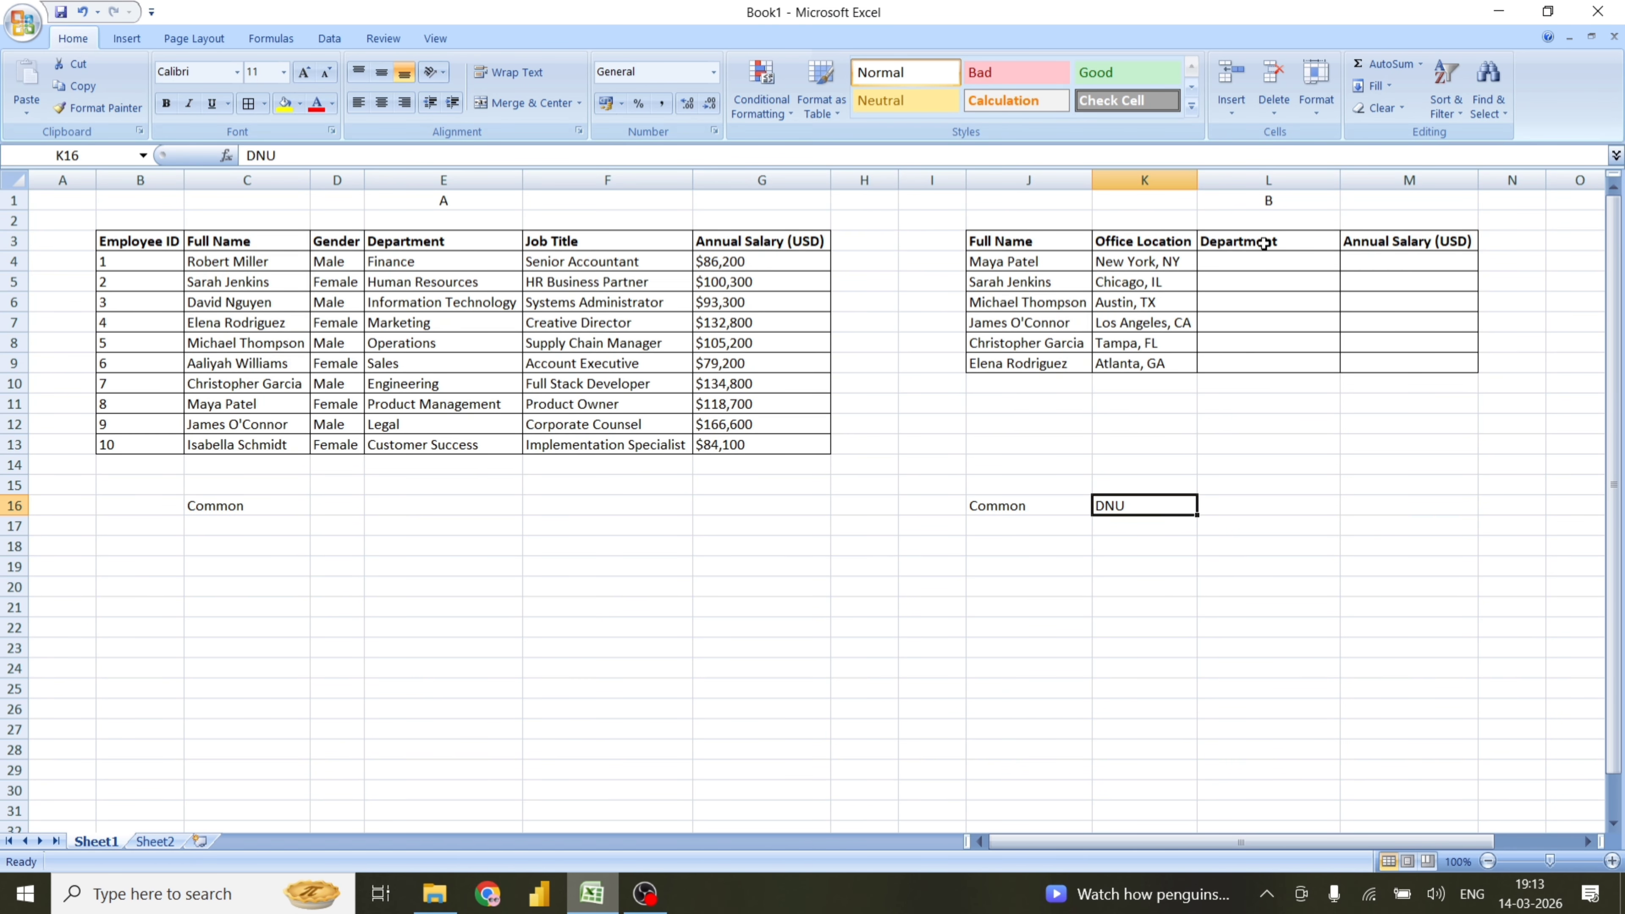
Examine the Department and Annual Salary (USD) columns in table A and the matching empty columns L and M in table B
{"action": "left_click_drag", "start_coordinate": [1267, 241], "coordinate": [1407, 376]}
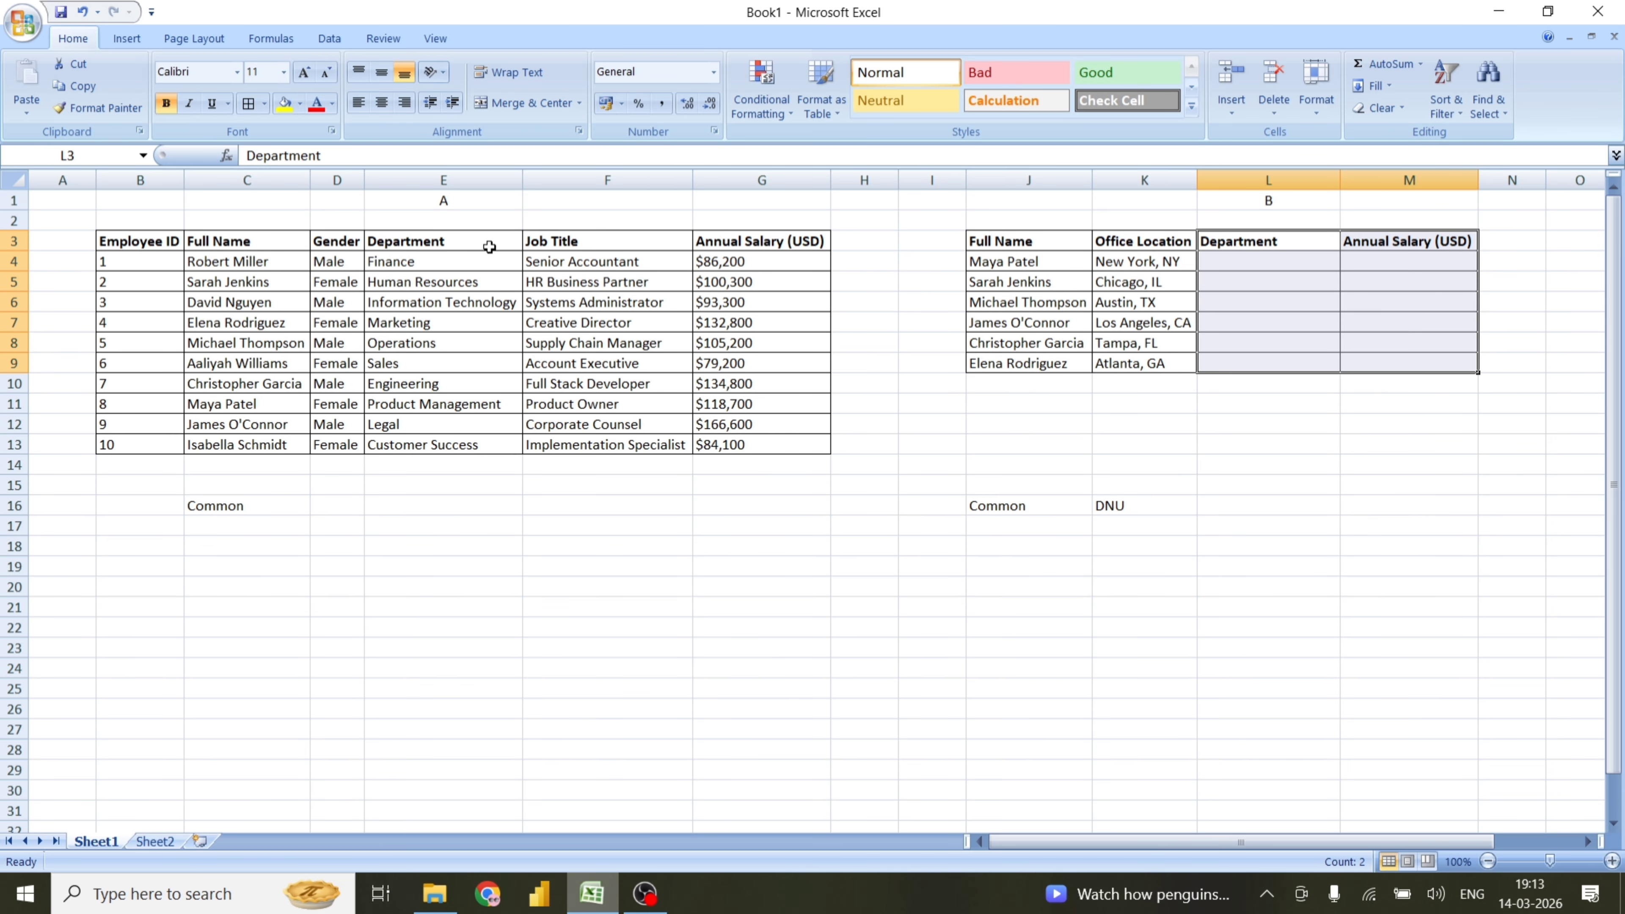
{"action": "left_click_drag", "start_coordinate": [487, 246], "coordinate": [485, 443]}
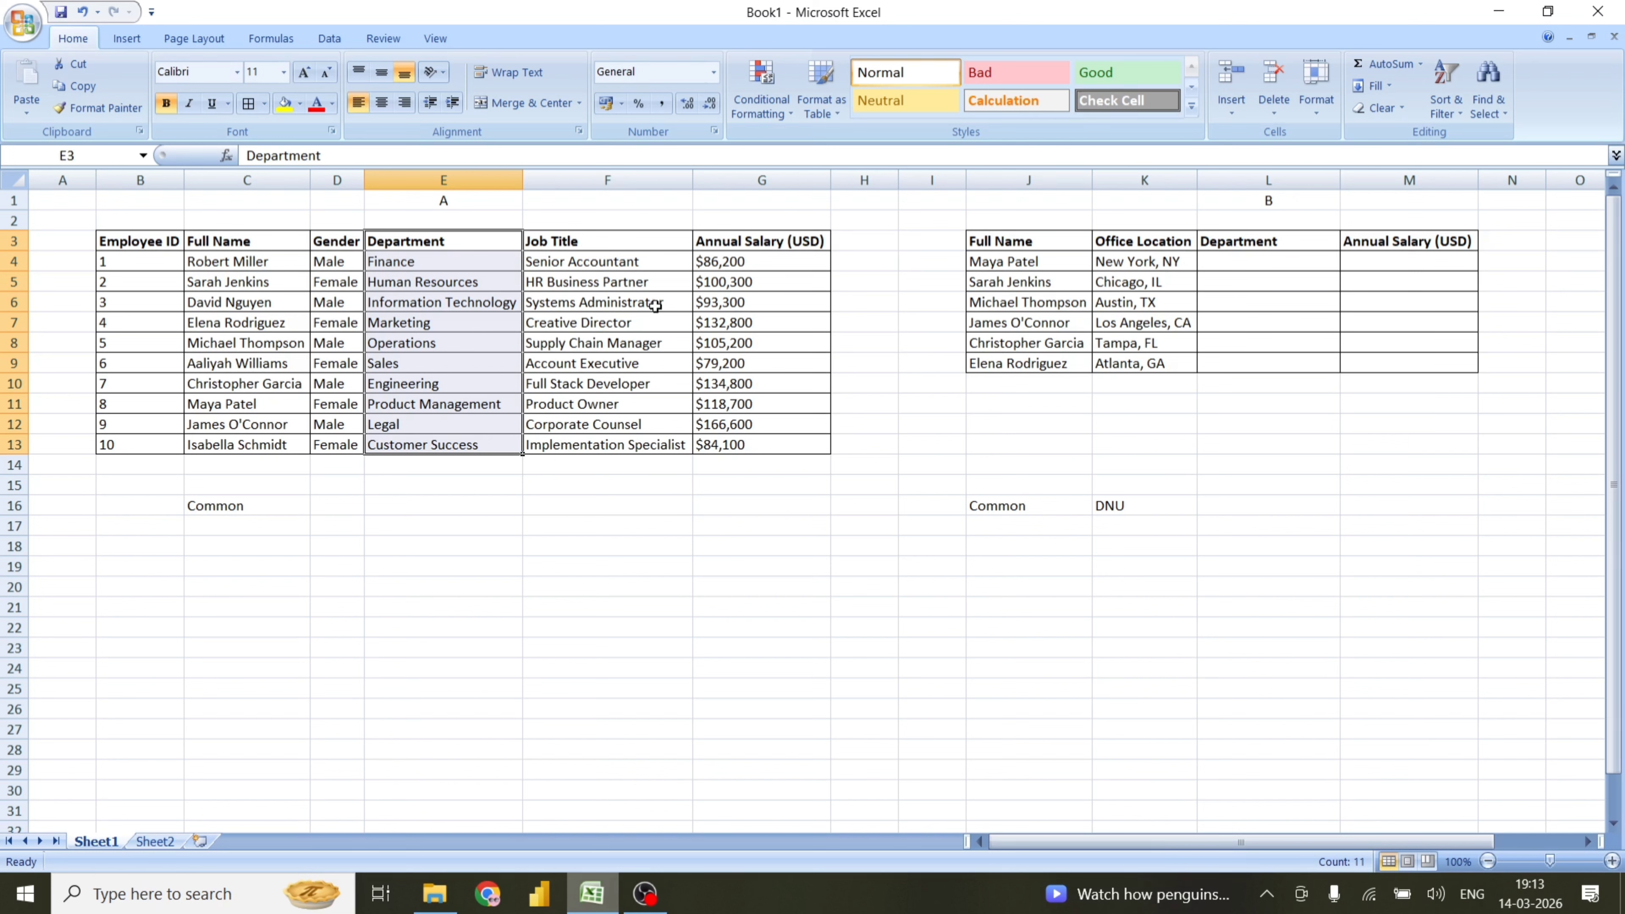
{"action": "left_click_drag", "start_coordinate": [750, 243], "coordinate": [767, 443]}
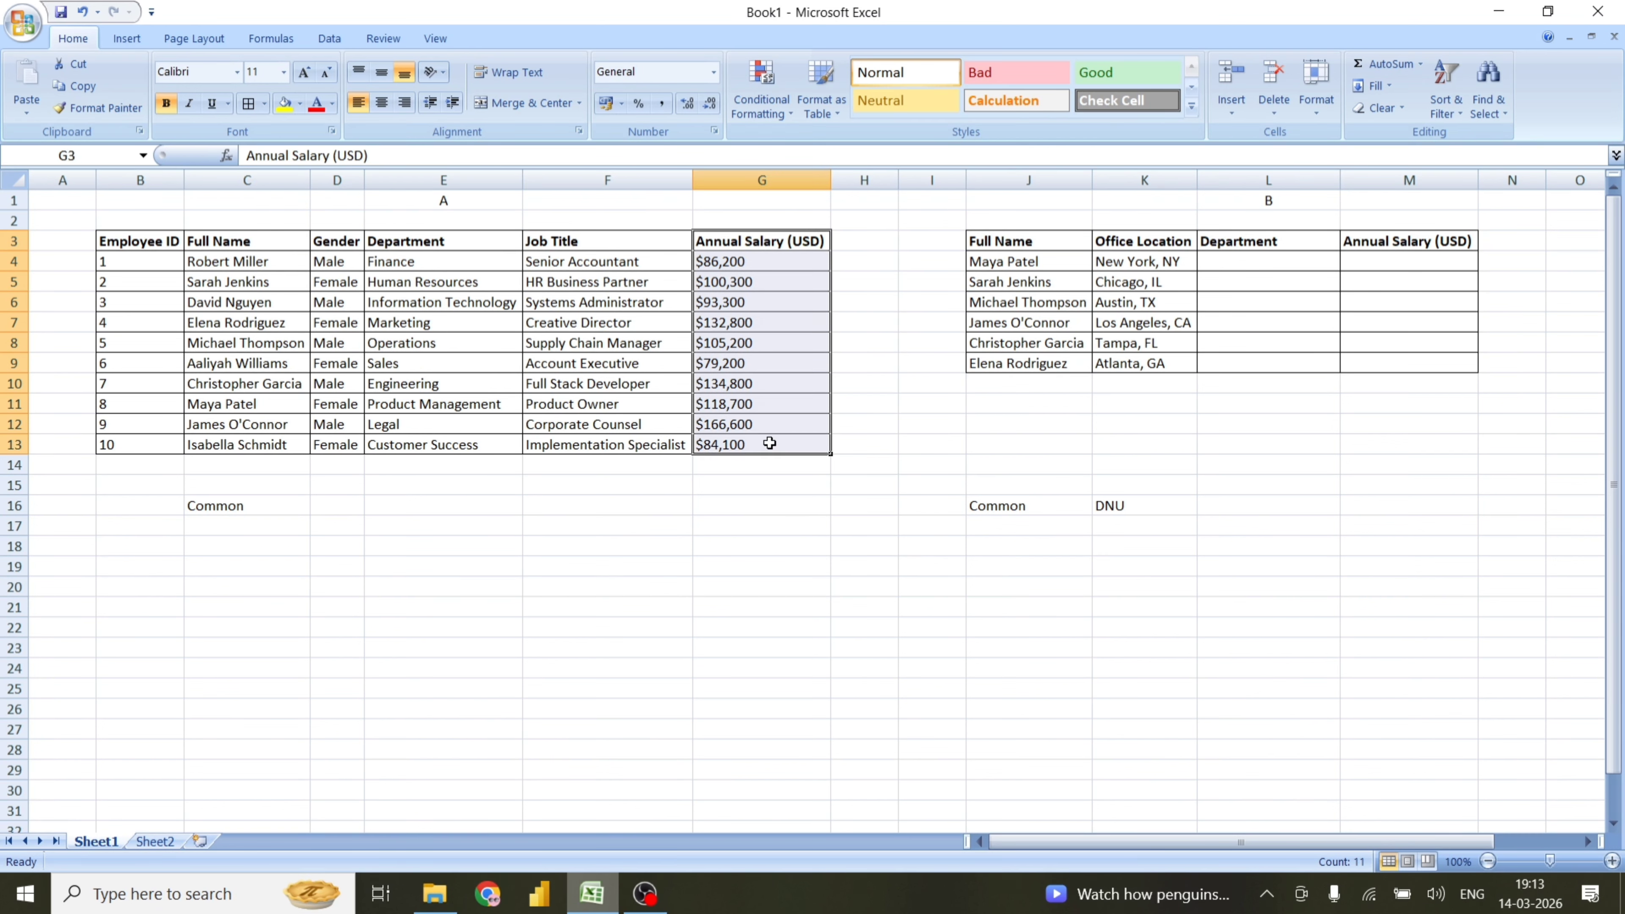
{"action": "left_click", "coordinate": [1280, 242]}
{"action": "key", "text": "shift+Right"}
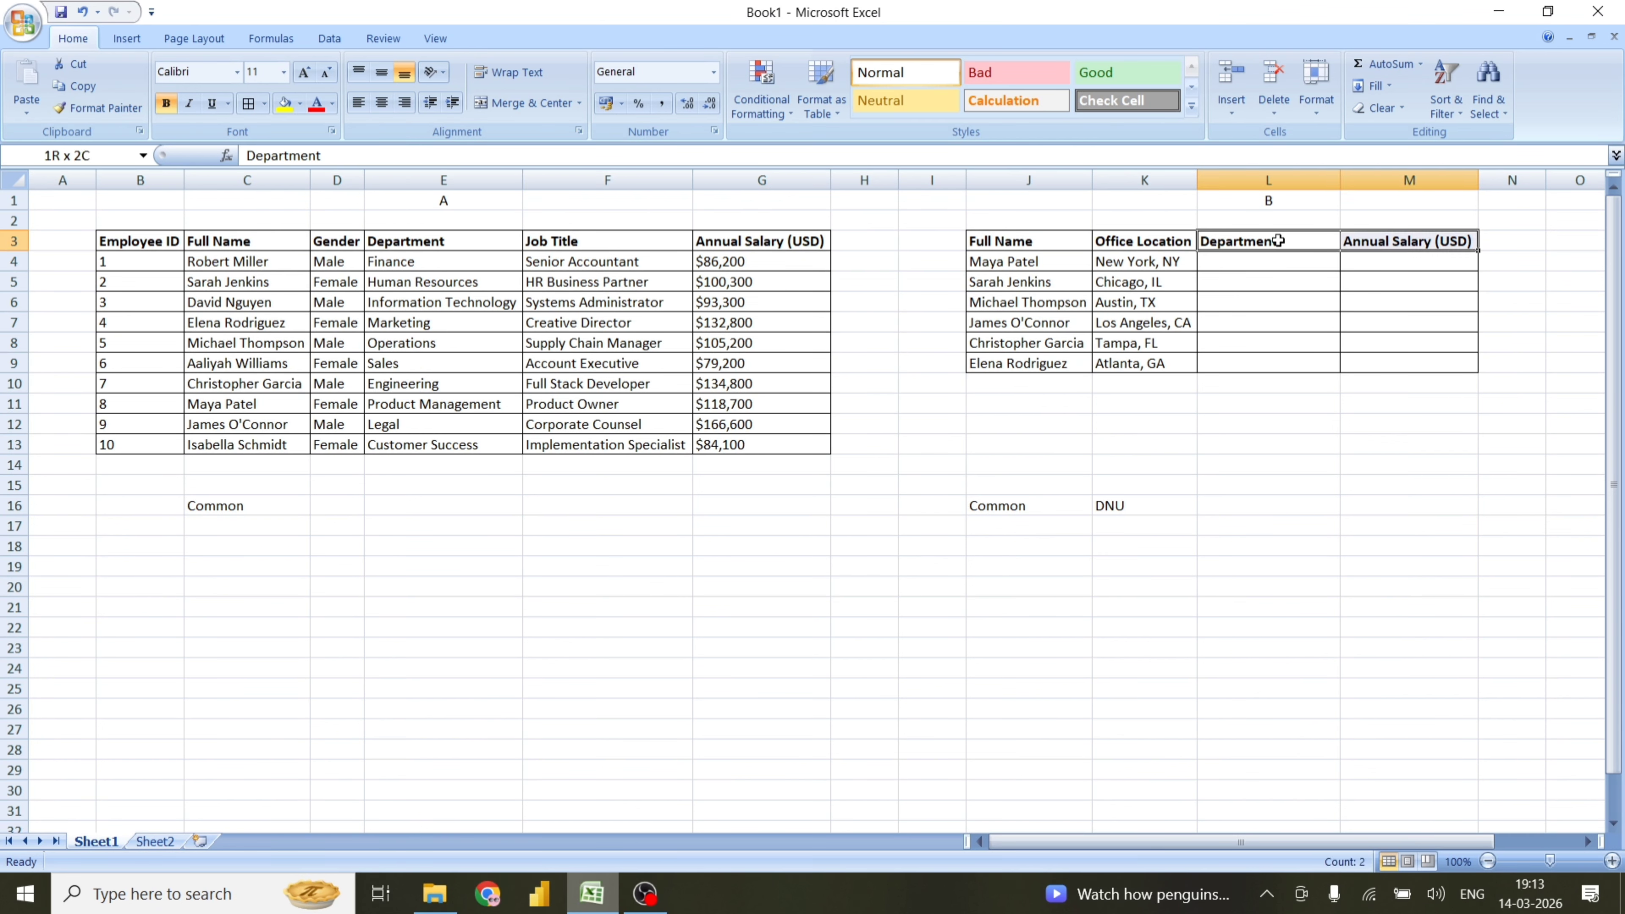
{"action": "key", "text": "shift+Down"}
{"action": "key", "text": "shift+Down"}
{"action": "key", "text": "shift+Down"}
{"action": "key", "text": "shift+Down"}
{"action": "key", "text": "shift+Down"}
{"action": "key", "text": "shift+Down"}
{"action": "key", "text": "shift+Down"}
{"action": "key", "text": "shift+Up"}
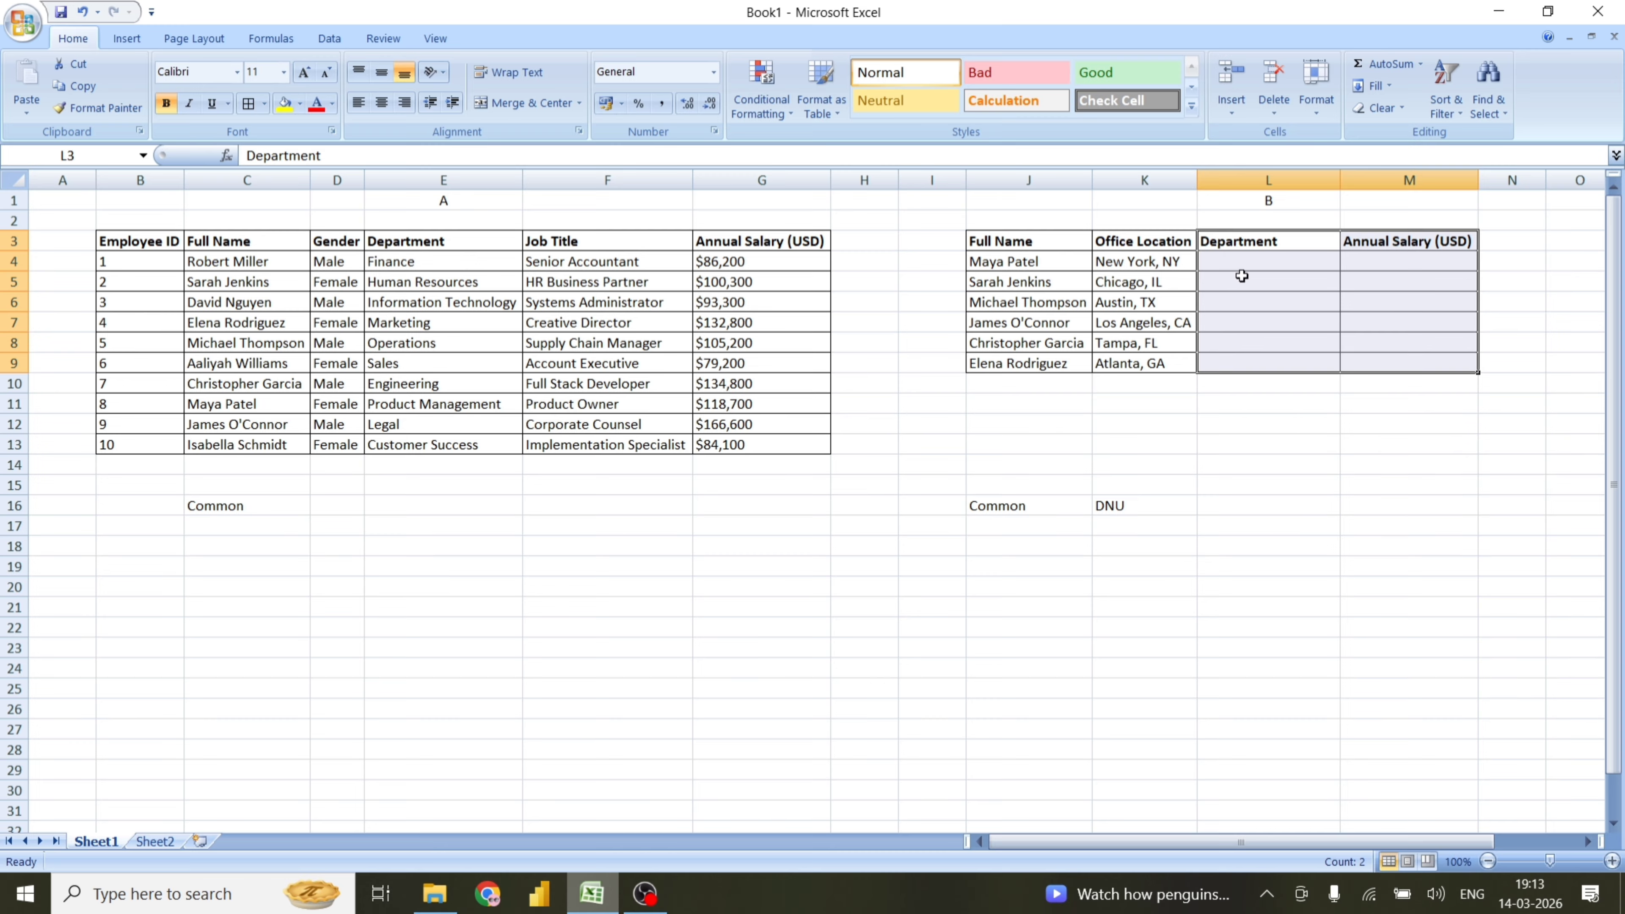
Trace the department of table B's first employee in row 11 of table A and select cell L4
{"action": "left_click", "coordinate": [1253, 260]}
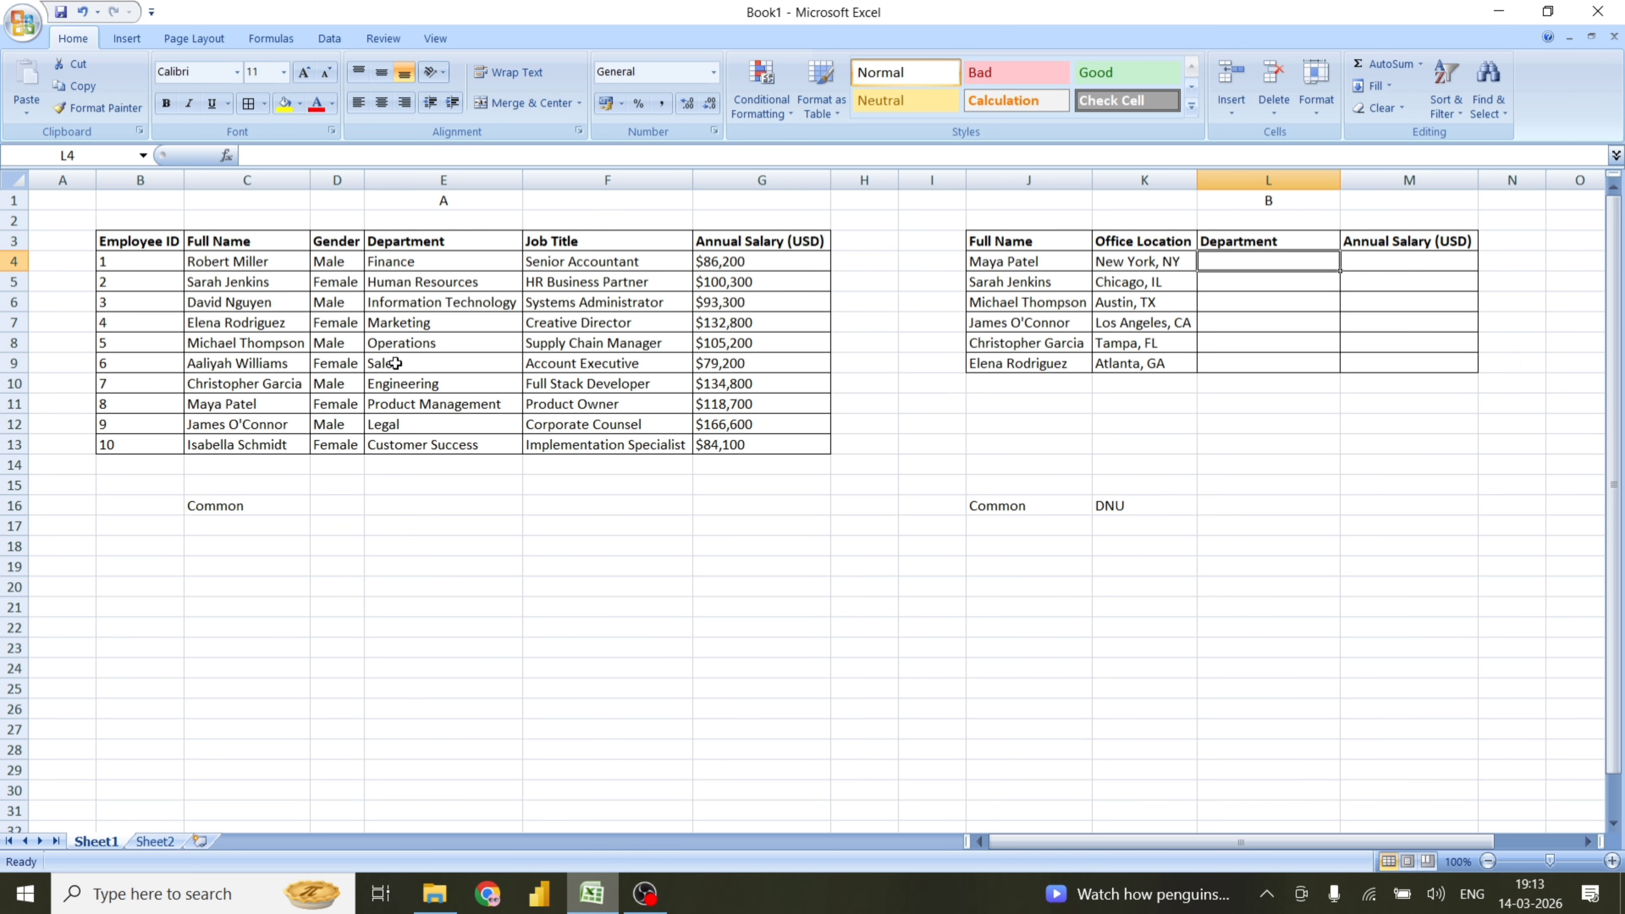
{"action": "left_click", "coordinate": [424, 405]}
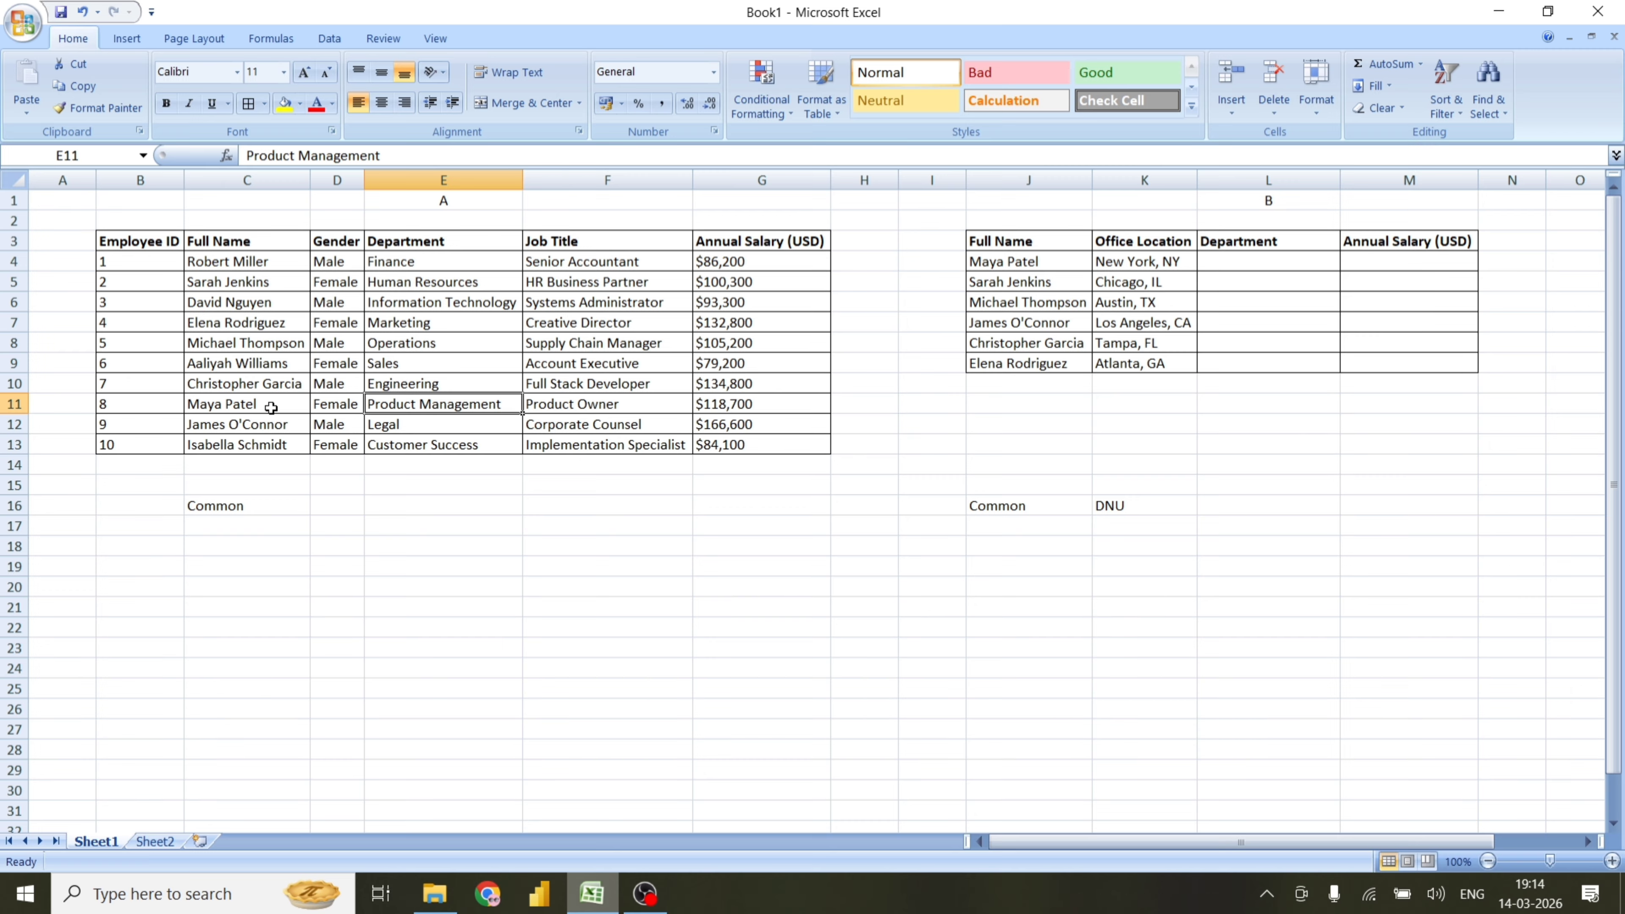
{"action": "left_click_drag", "start_coordinate": [269, 409], "coordinate": [423, 403]}
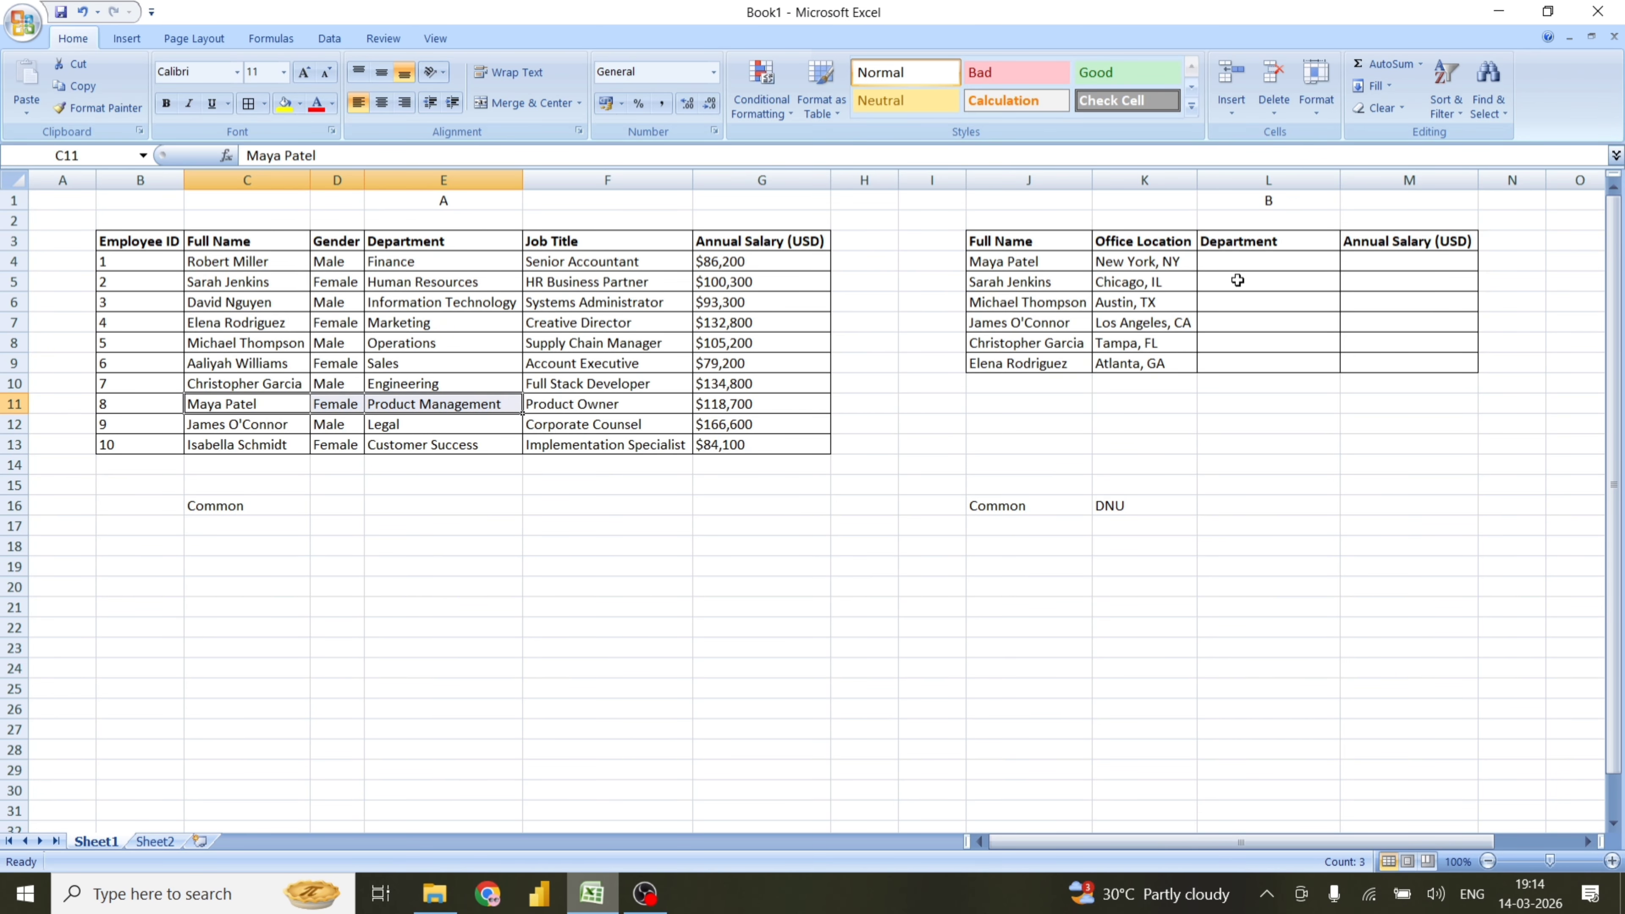
{"action": "left_click", "coordinate": [1267, 260]}
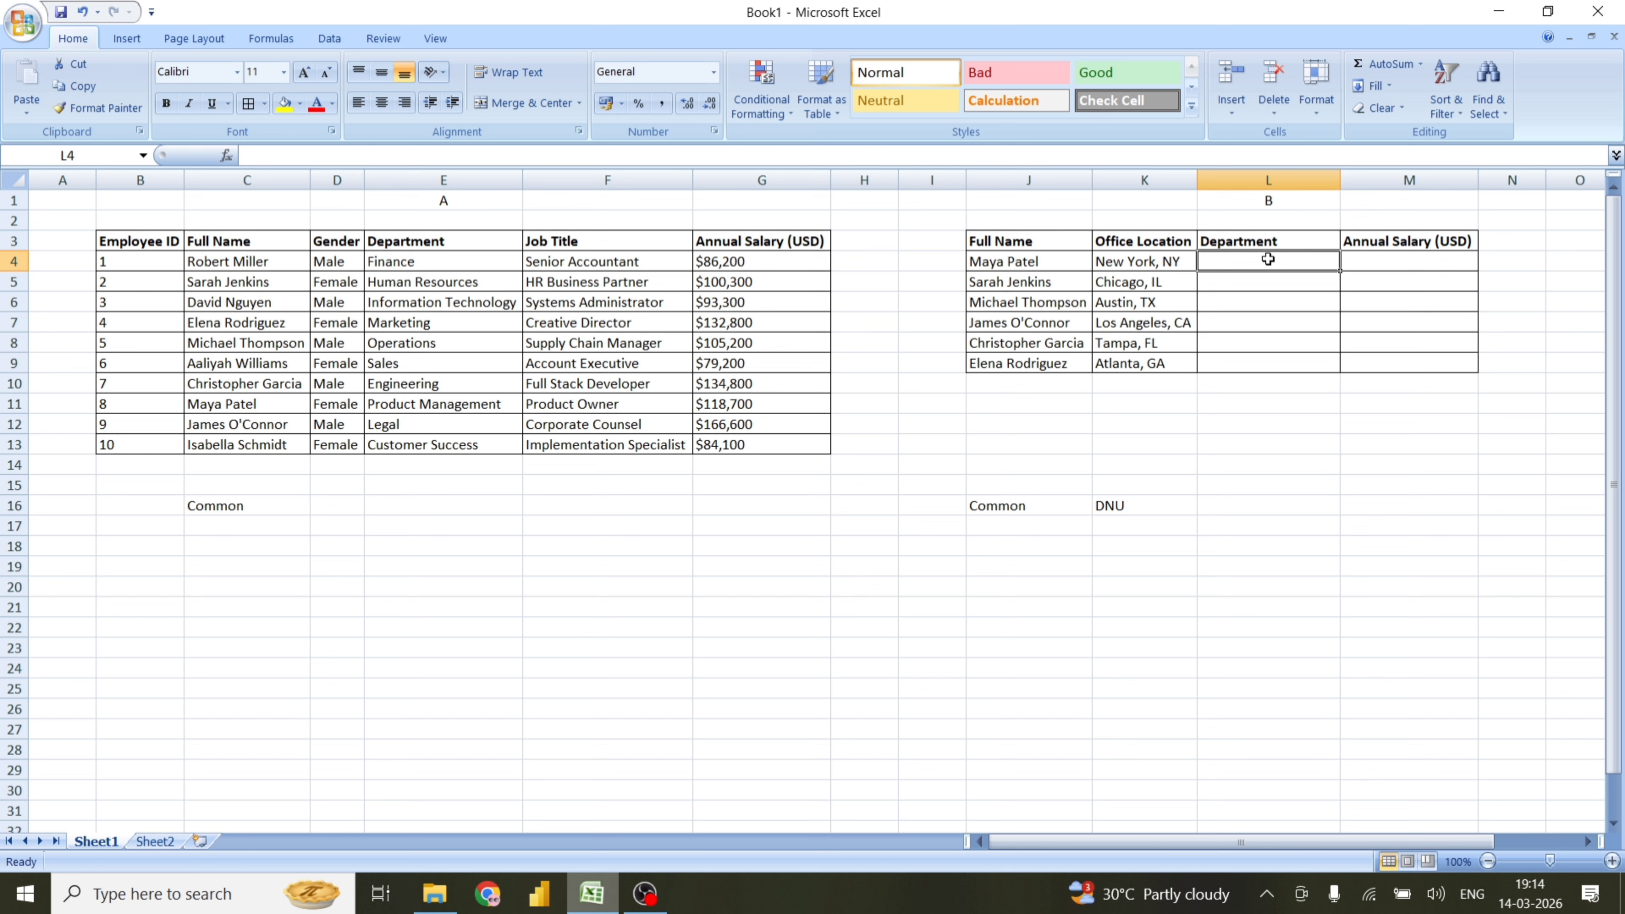
Examine the names in J4:J9 against the empty Department cells L4:L9 in table B
{"action": "left_click", "coordinate": [1075, 260]}
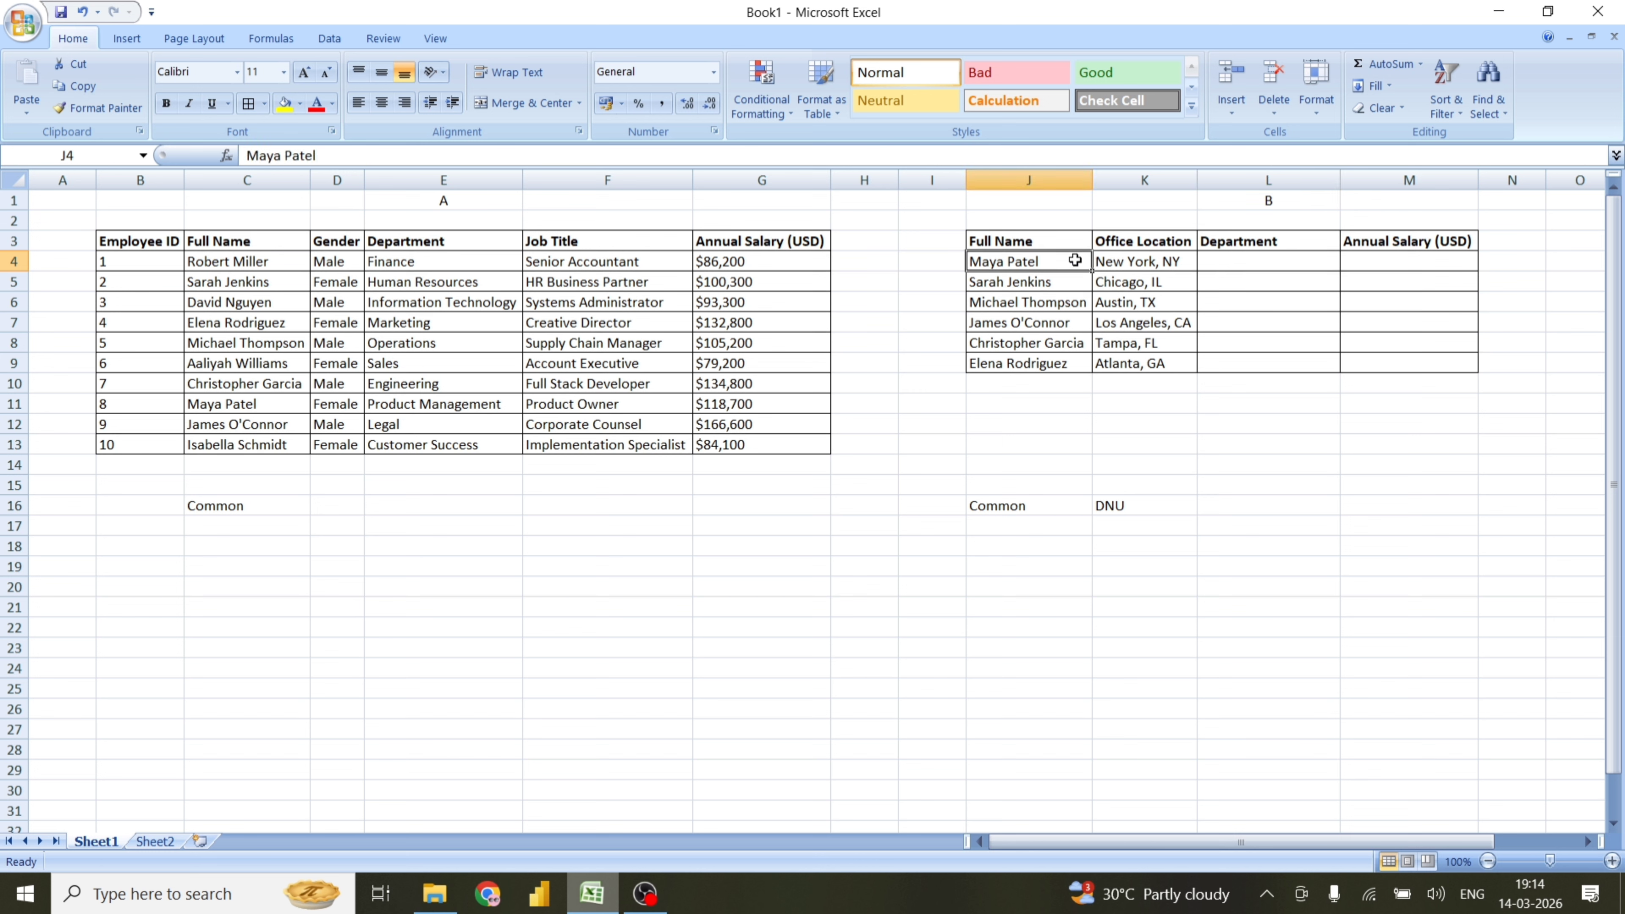
{"action": "left_click_drag", "start_coordinate": [1075, 260], "coordinate": [1078, 363]}
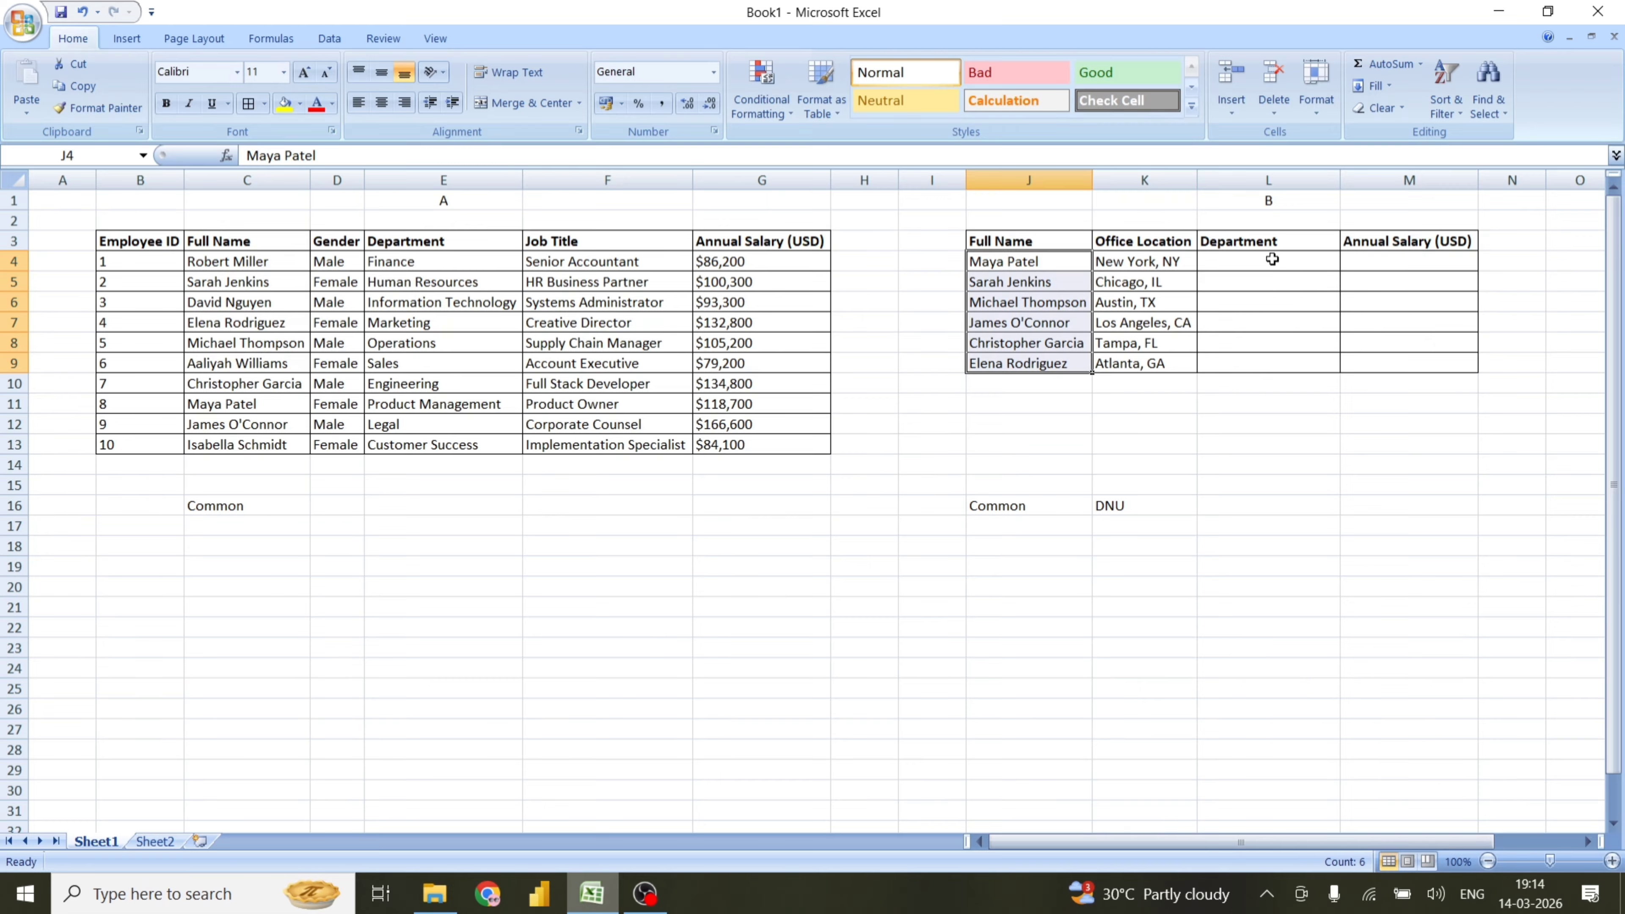
{"action": "left_click_drag", "start_coordinate": [1272, 260], "coordinate": [1270, 366]}
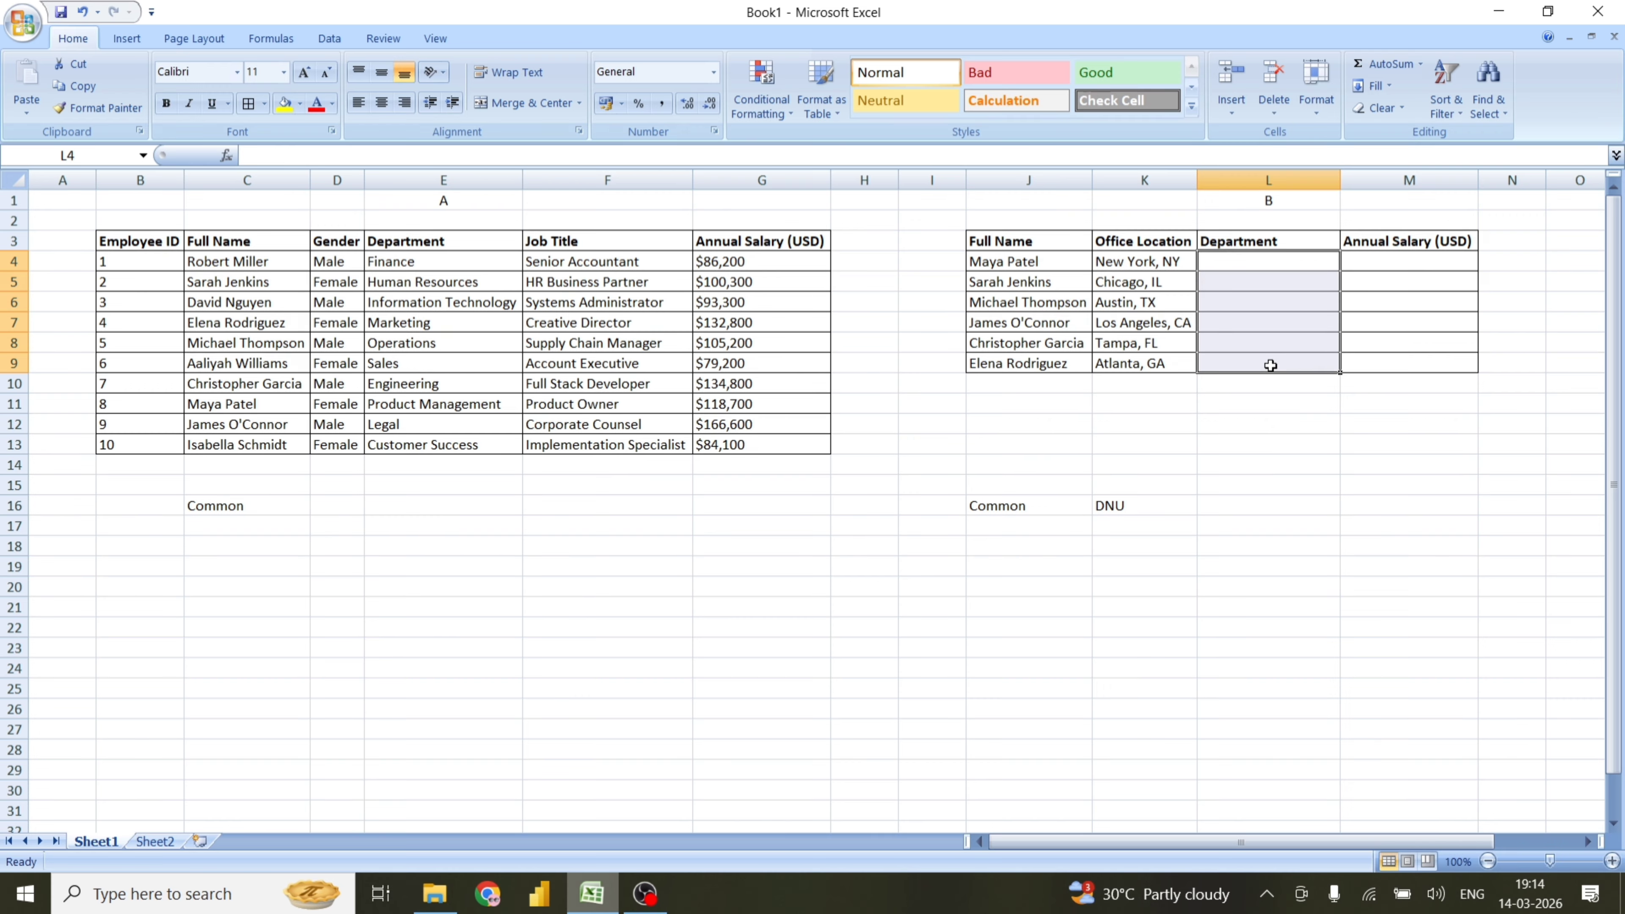
{"action": "left_click", "coordinate": [1265, 447]}
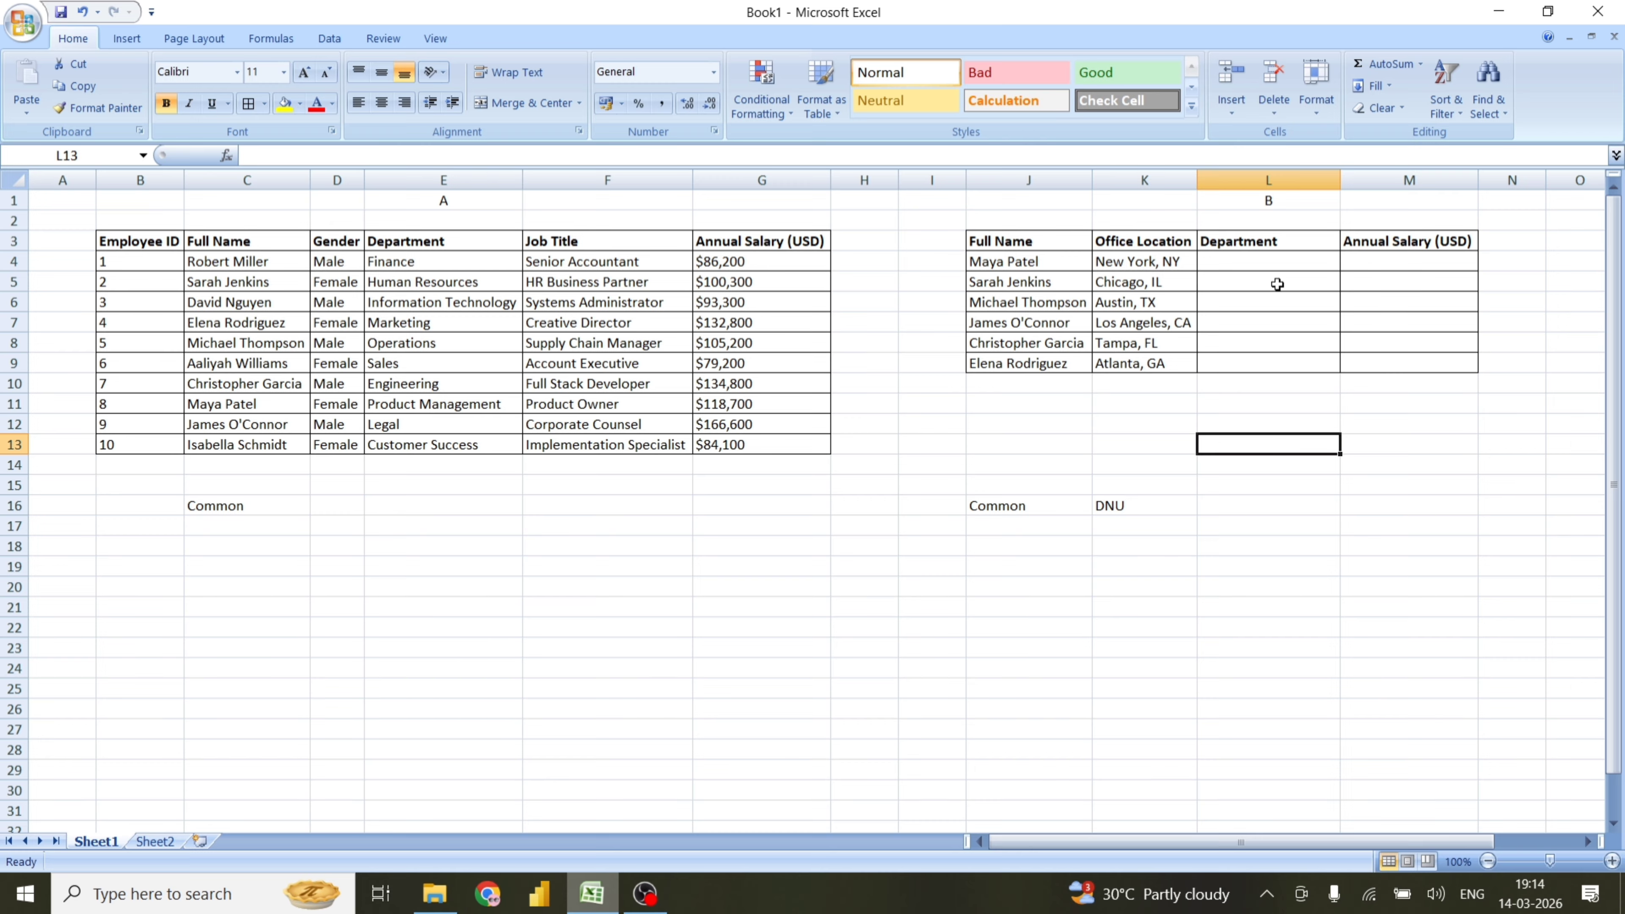
{"action": "left_click", "coordinate": [1264, 261]}
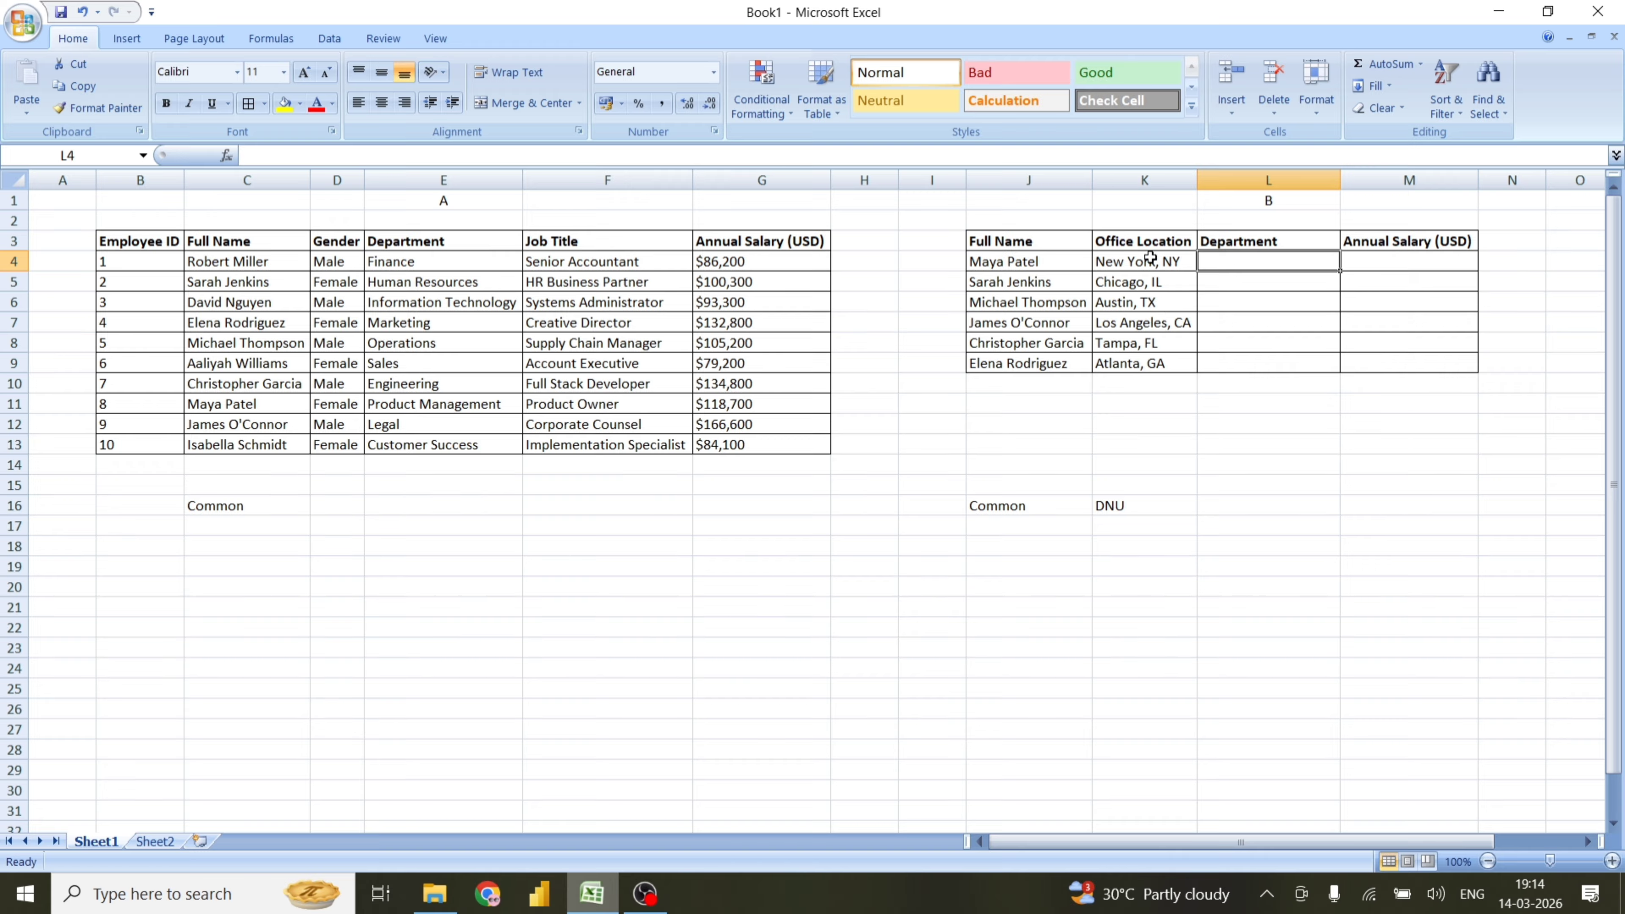
Fill table B's Office Location column, K3:K9, with the standard red colour
{"action": "left_click_drag", "start_coordinate": [1148, 244], "coordinate": [1152, 363]}
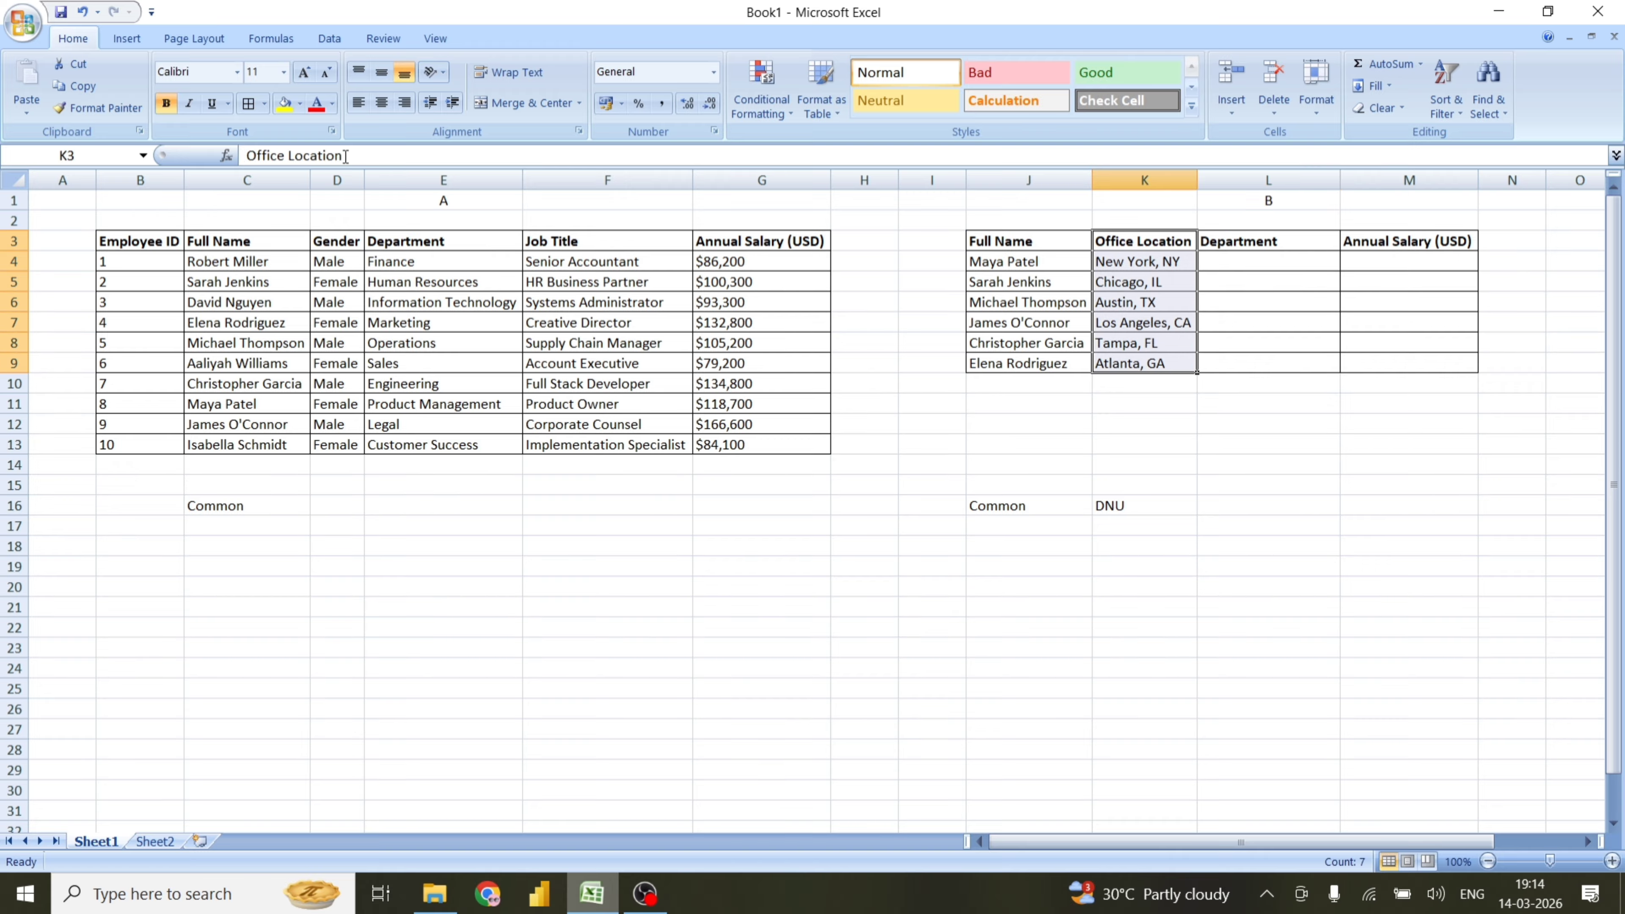
{"action": "left_click", "coordinate": [300, 103]}
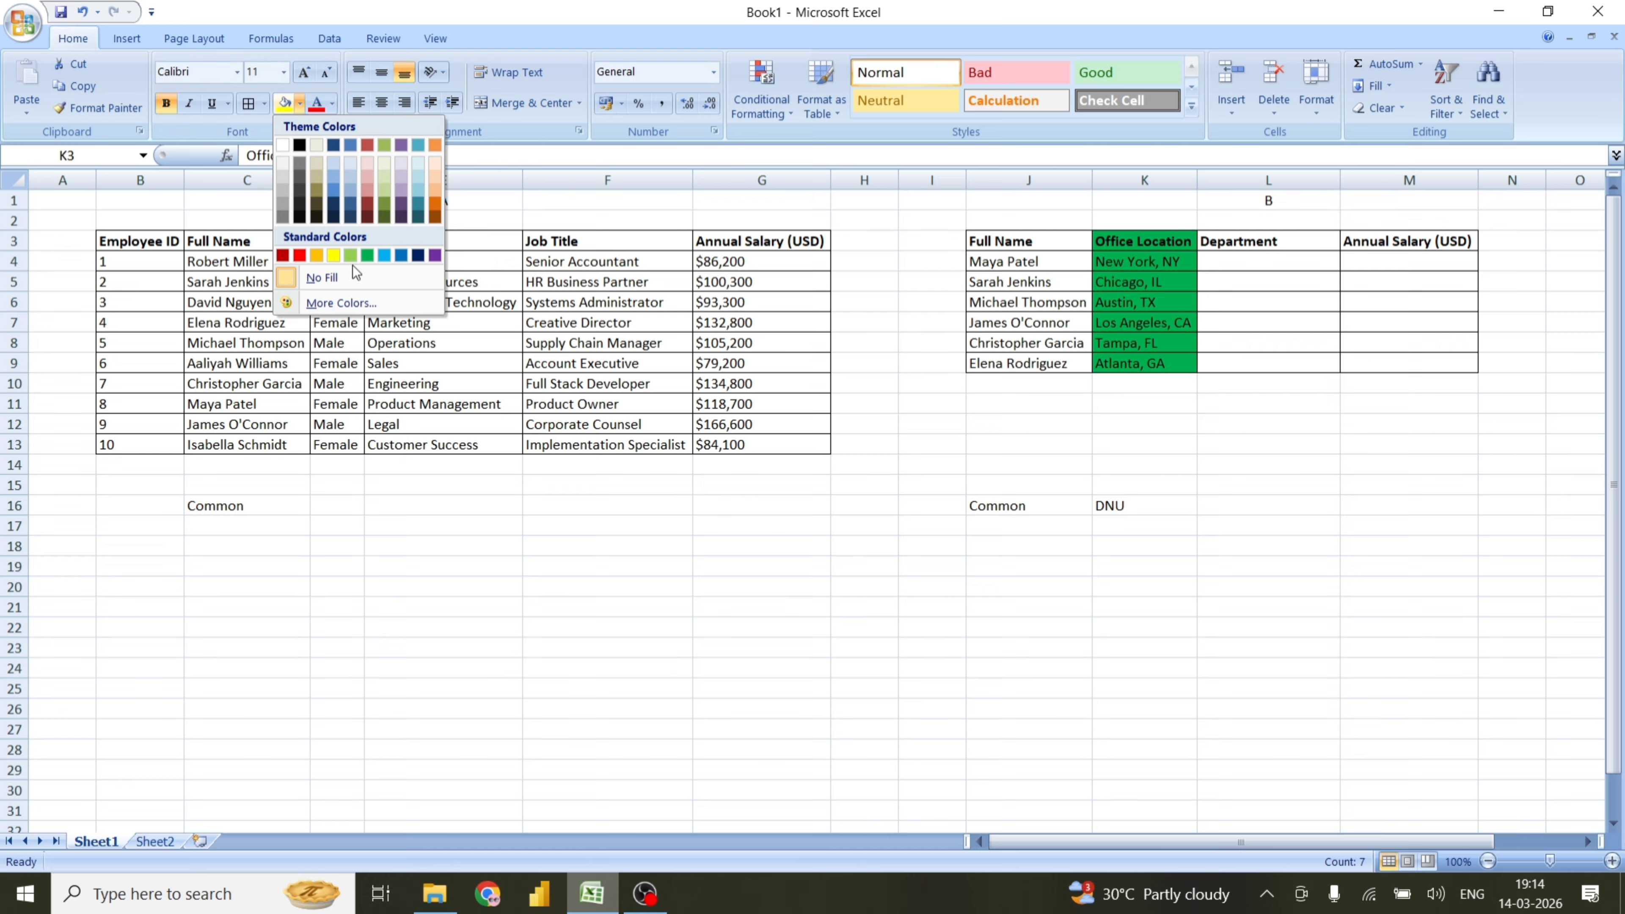
{"action": "left_click", "coordinate": [299, 256]}
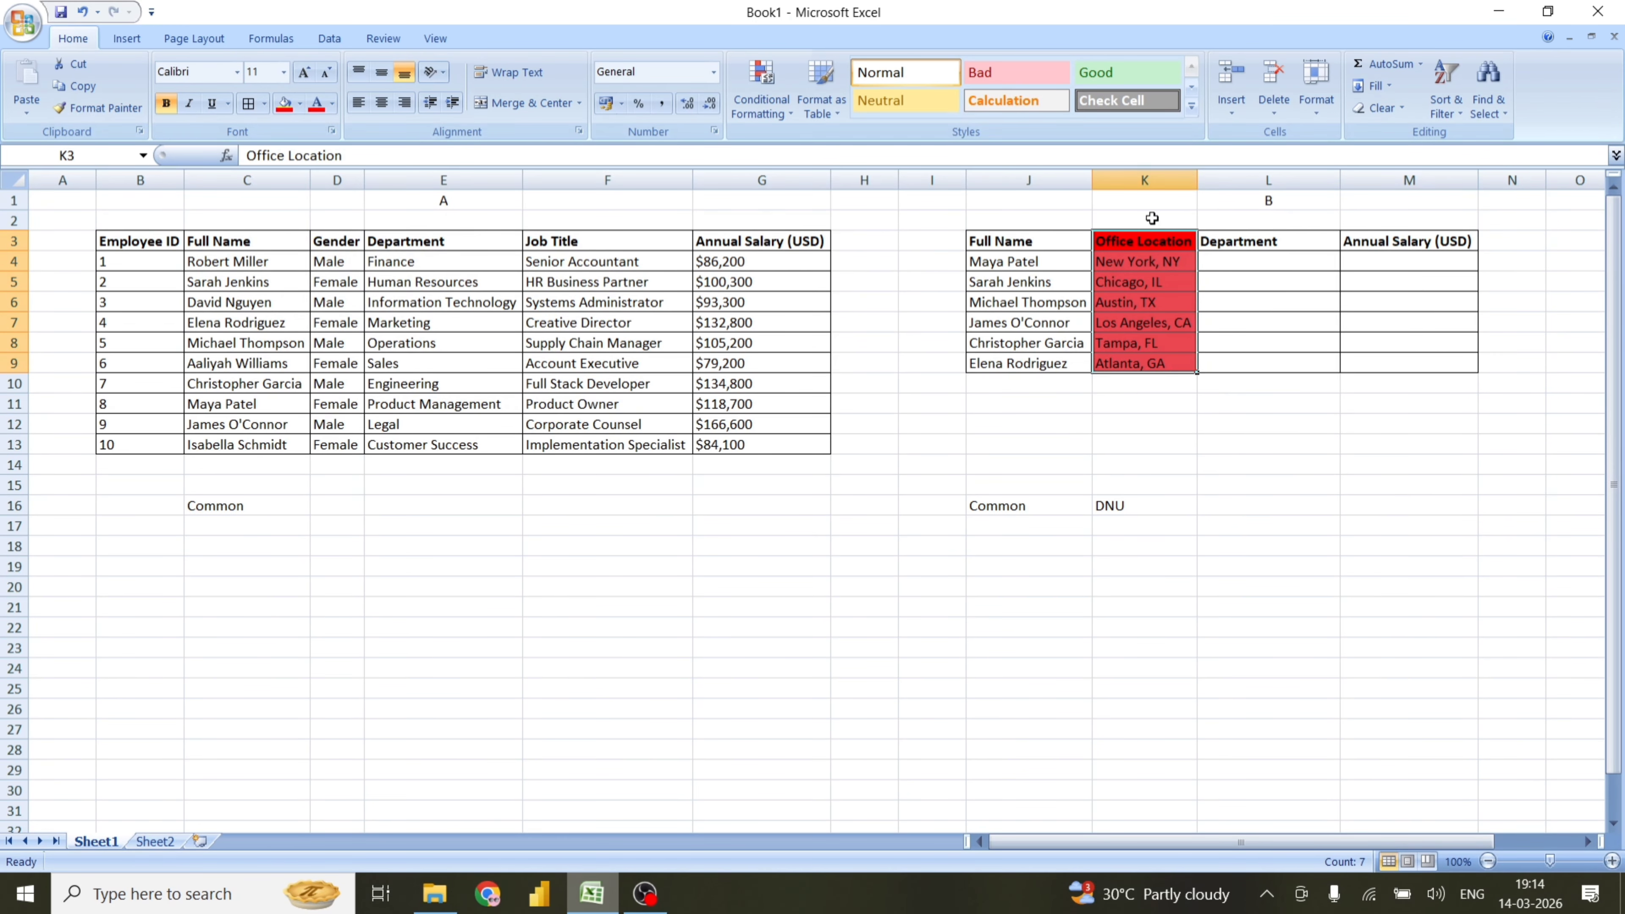
{"action": "left_click", "coordinate": [1123, 262]}
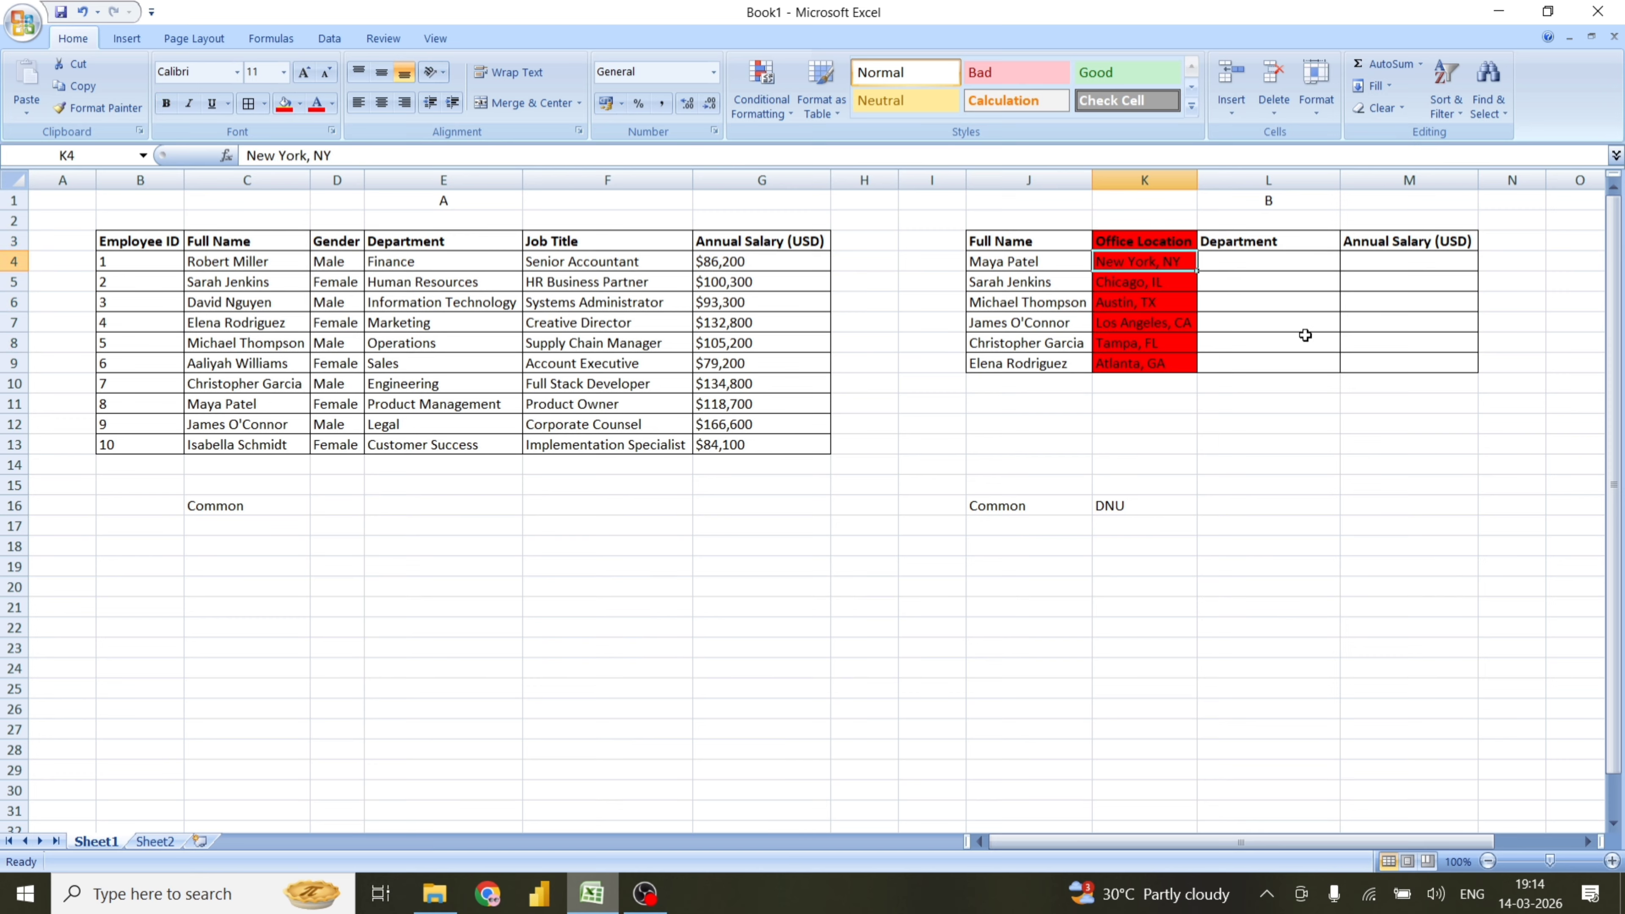
{"action": "left_click", "coordinate": [1313, 426]}
Compare the common Full Name columns of tables B and A in relation to table B's empty Department column
{"action": "left_click", "coordinate": [1243, 265]}
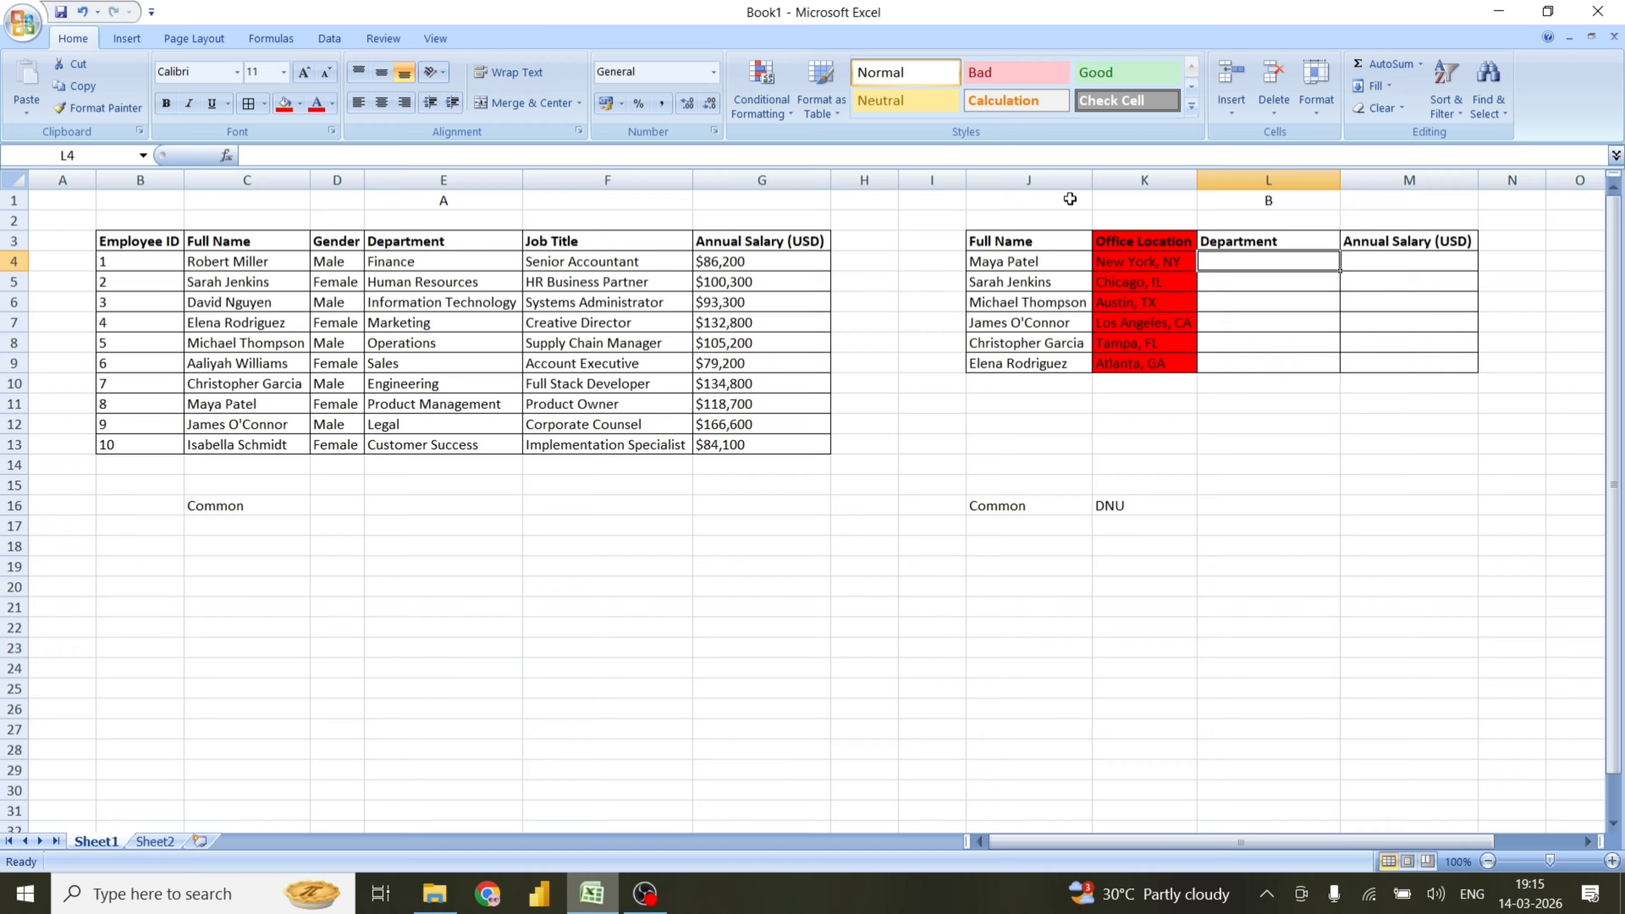
{"action": "left_click", "coordinate": [1042, 181]}
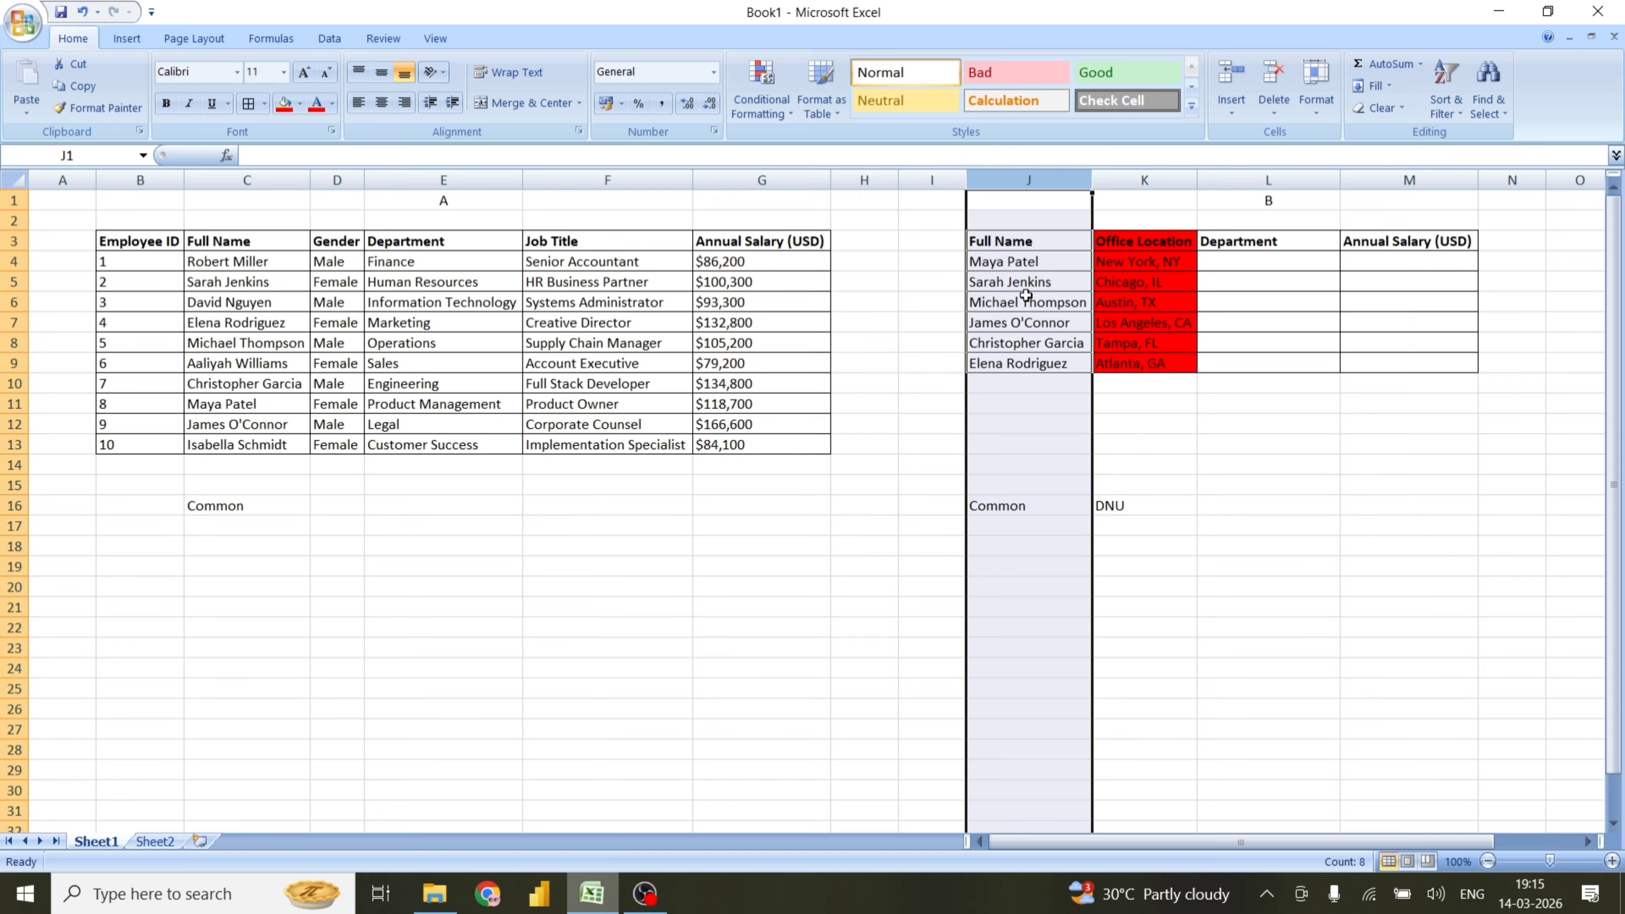
{"action": "left_click", "coordinate": [264, 249]}
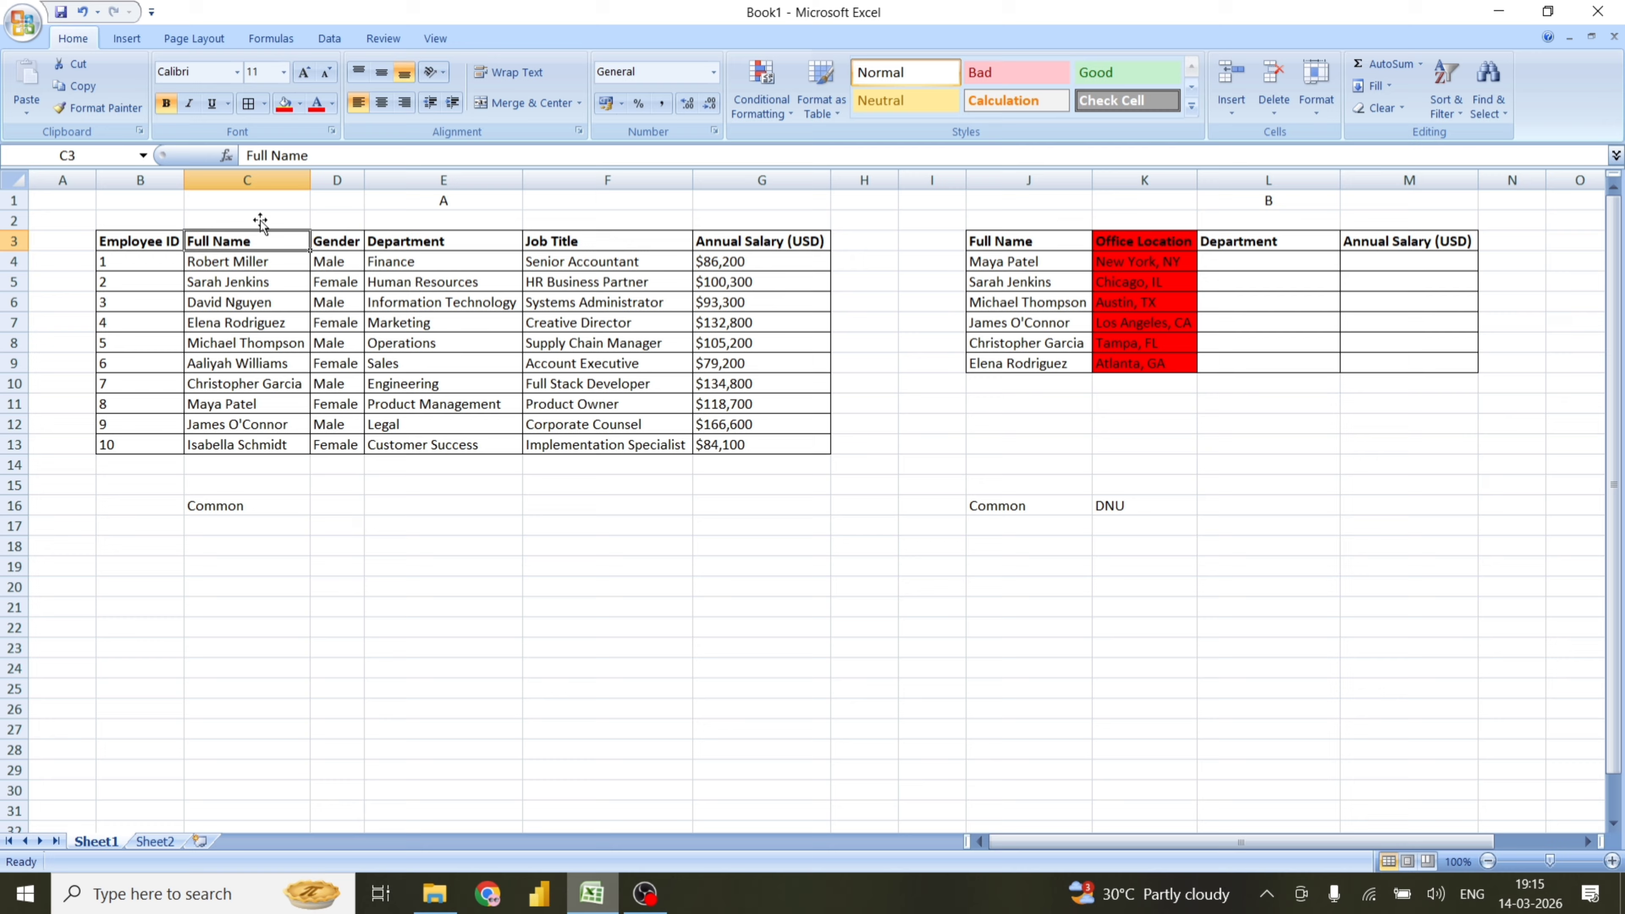
{"action": "left_click", "coordinate": [249, 180]}
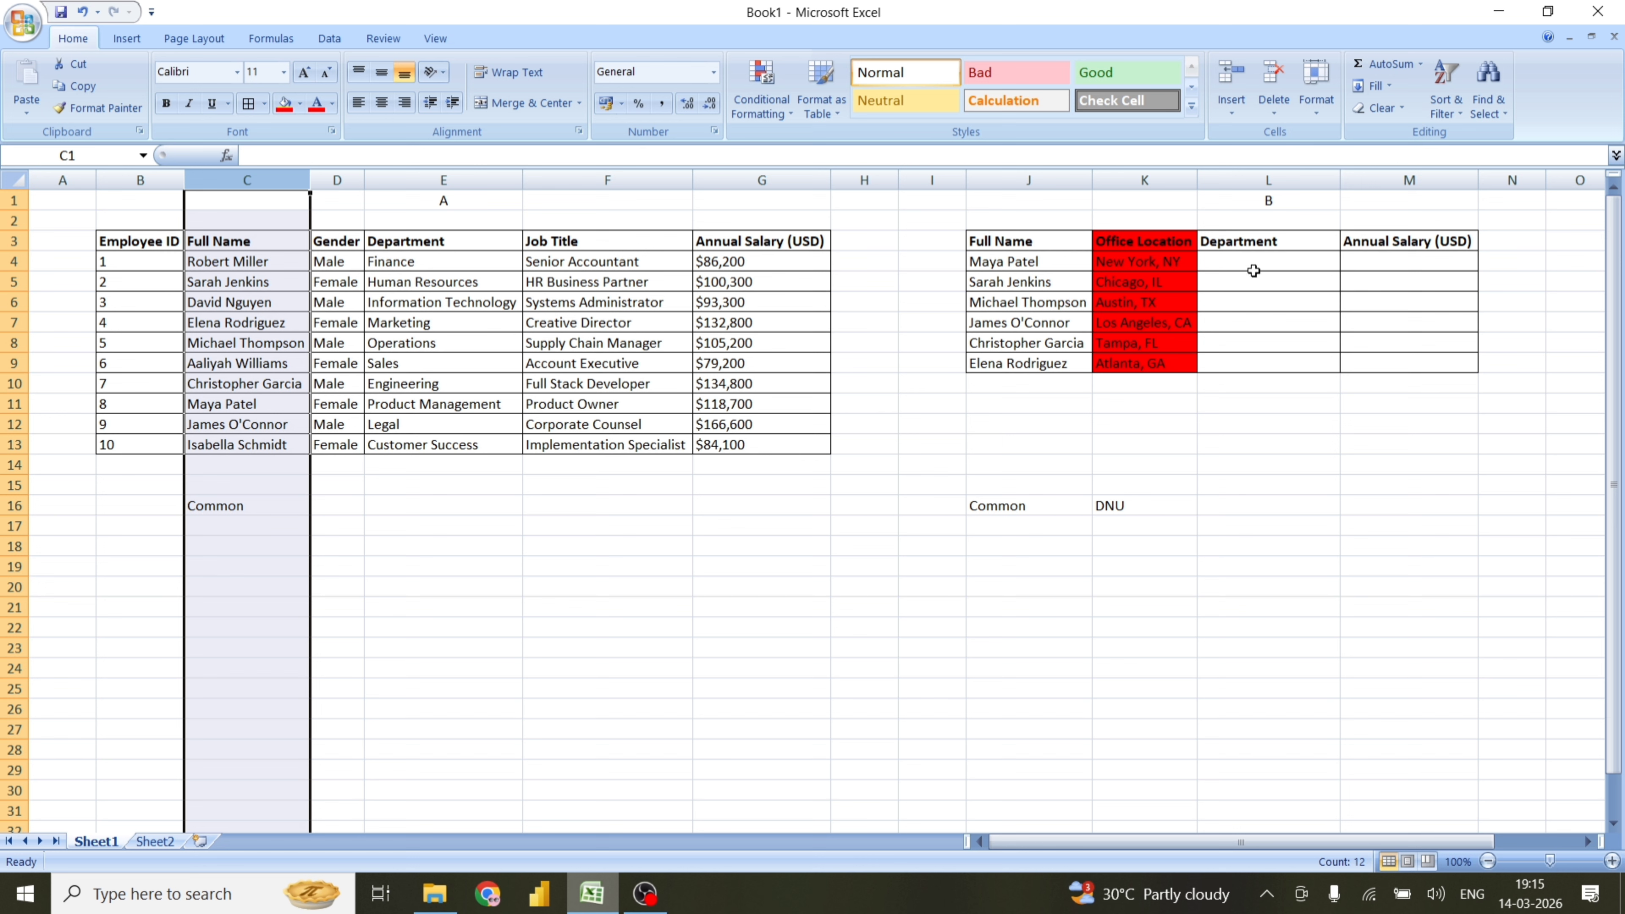
{"action": "left_click", "coordinate": [1271, 246]}
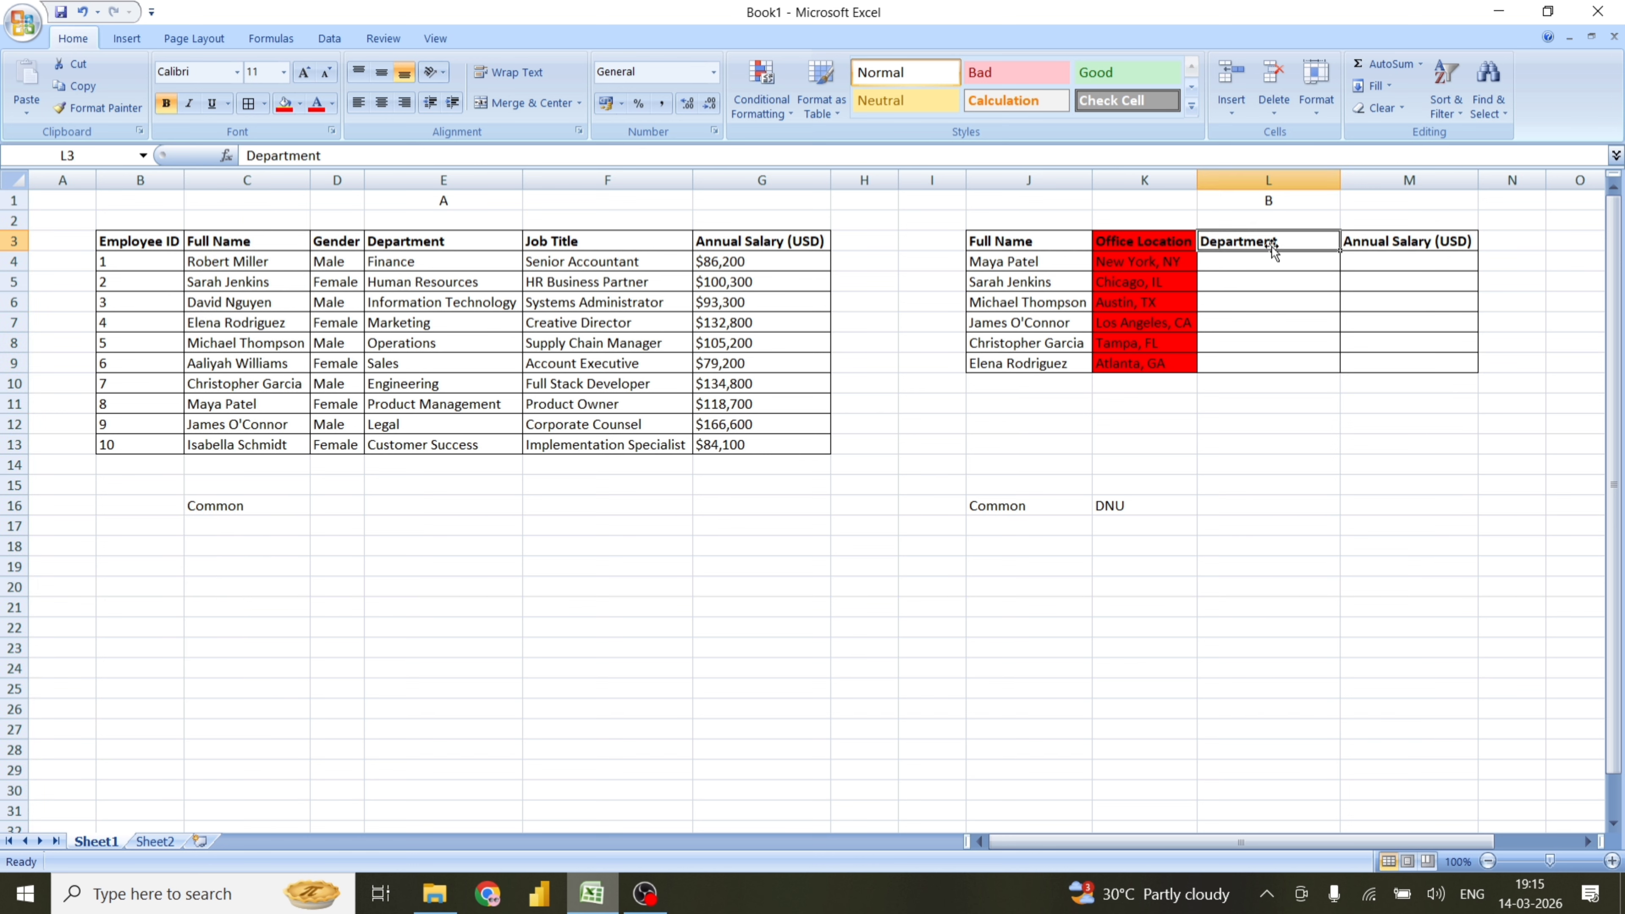
{"action": "left_click", "coordinate": [1277, 584]}
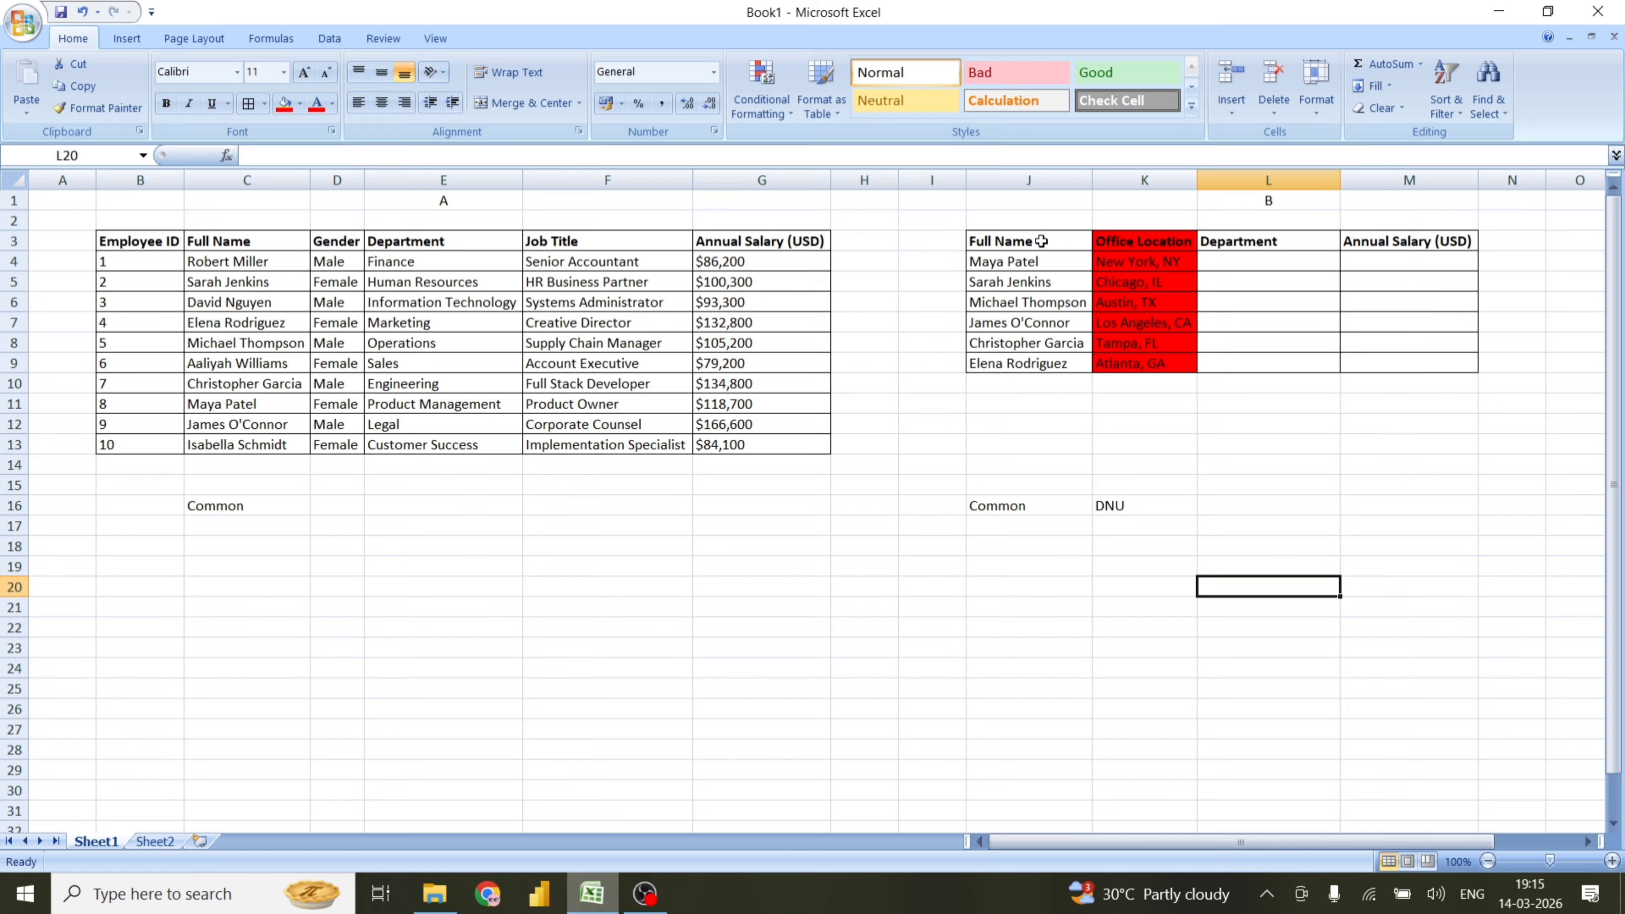
{"action": "left_click_drag", "start_coordinate": [1041, 241], "coordinate": [1049, 362]}
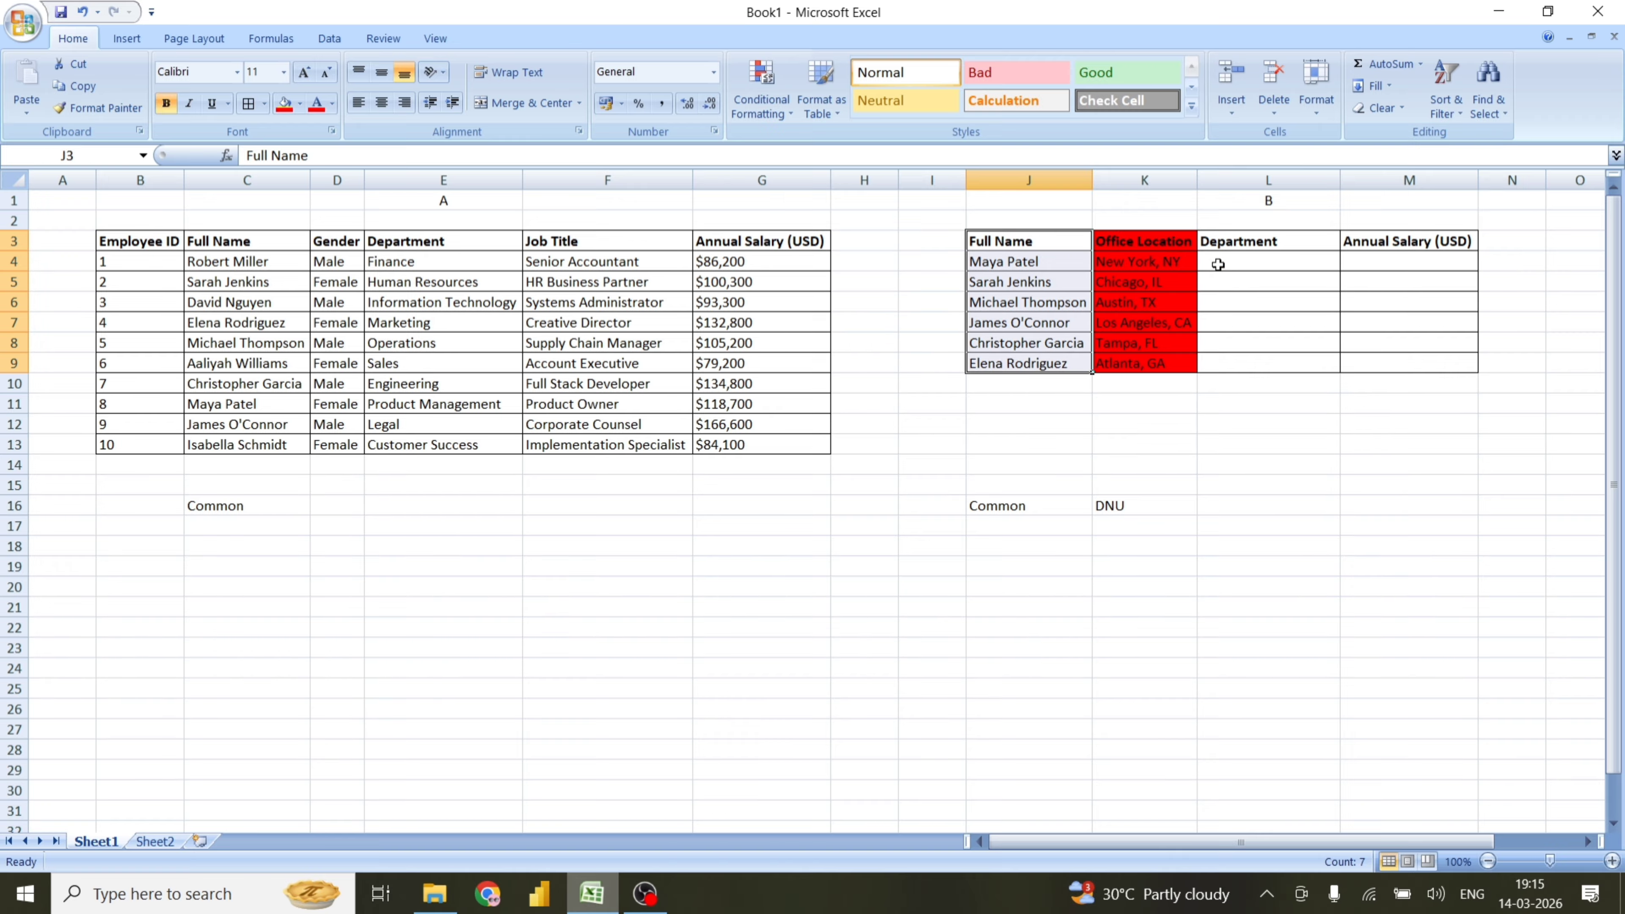
{"action": "left_click_drag", "start_coordinate": [1265, 245], "coordinate": [1285, 369]}
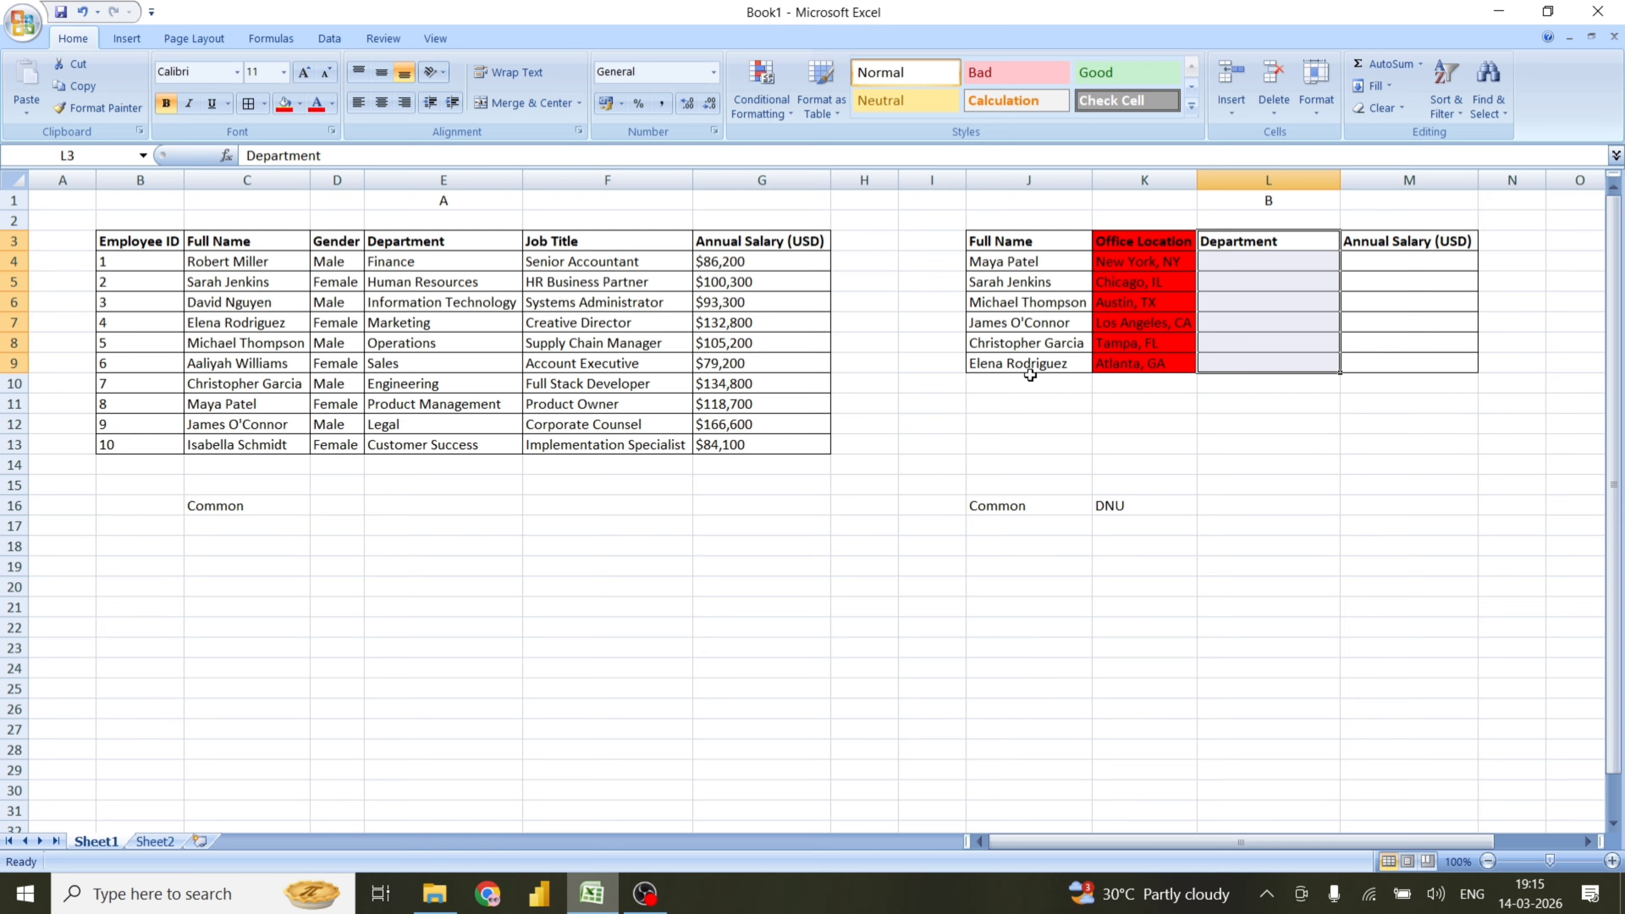
{"action": "left_click_drag", "start_coordinate": [263, 243], "coordinate": [270, 437]}
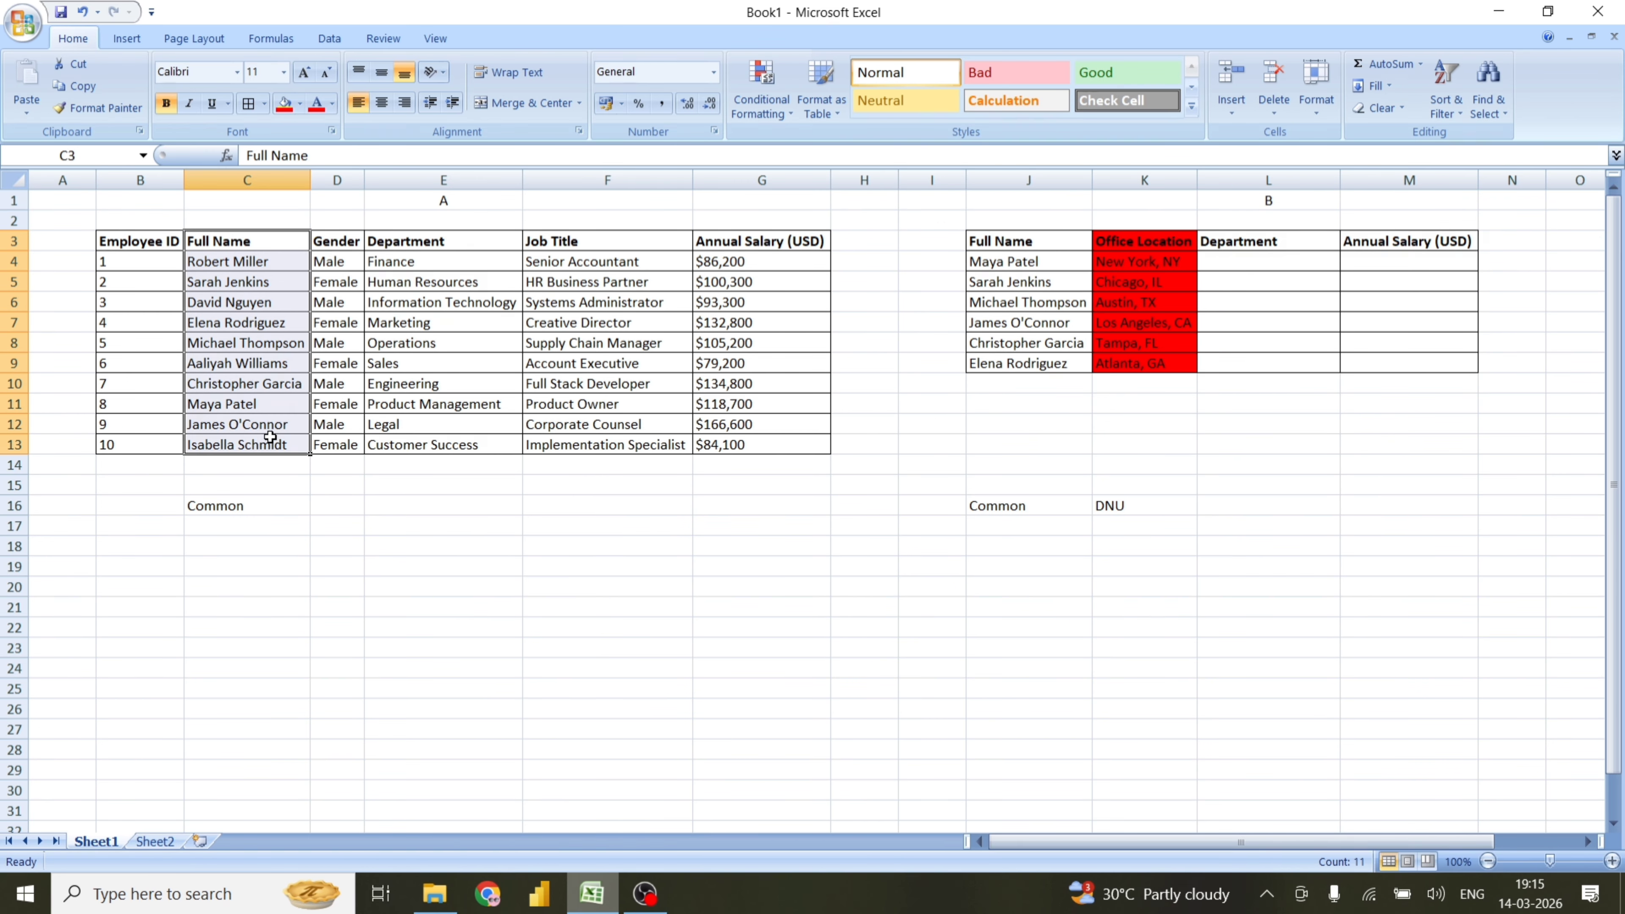
{"action": "left_click", "coordinate": [1279, 481]}
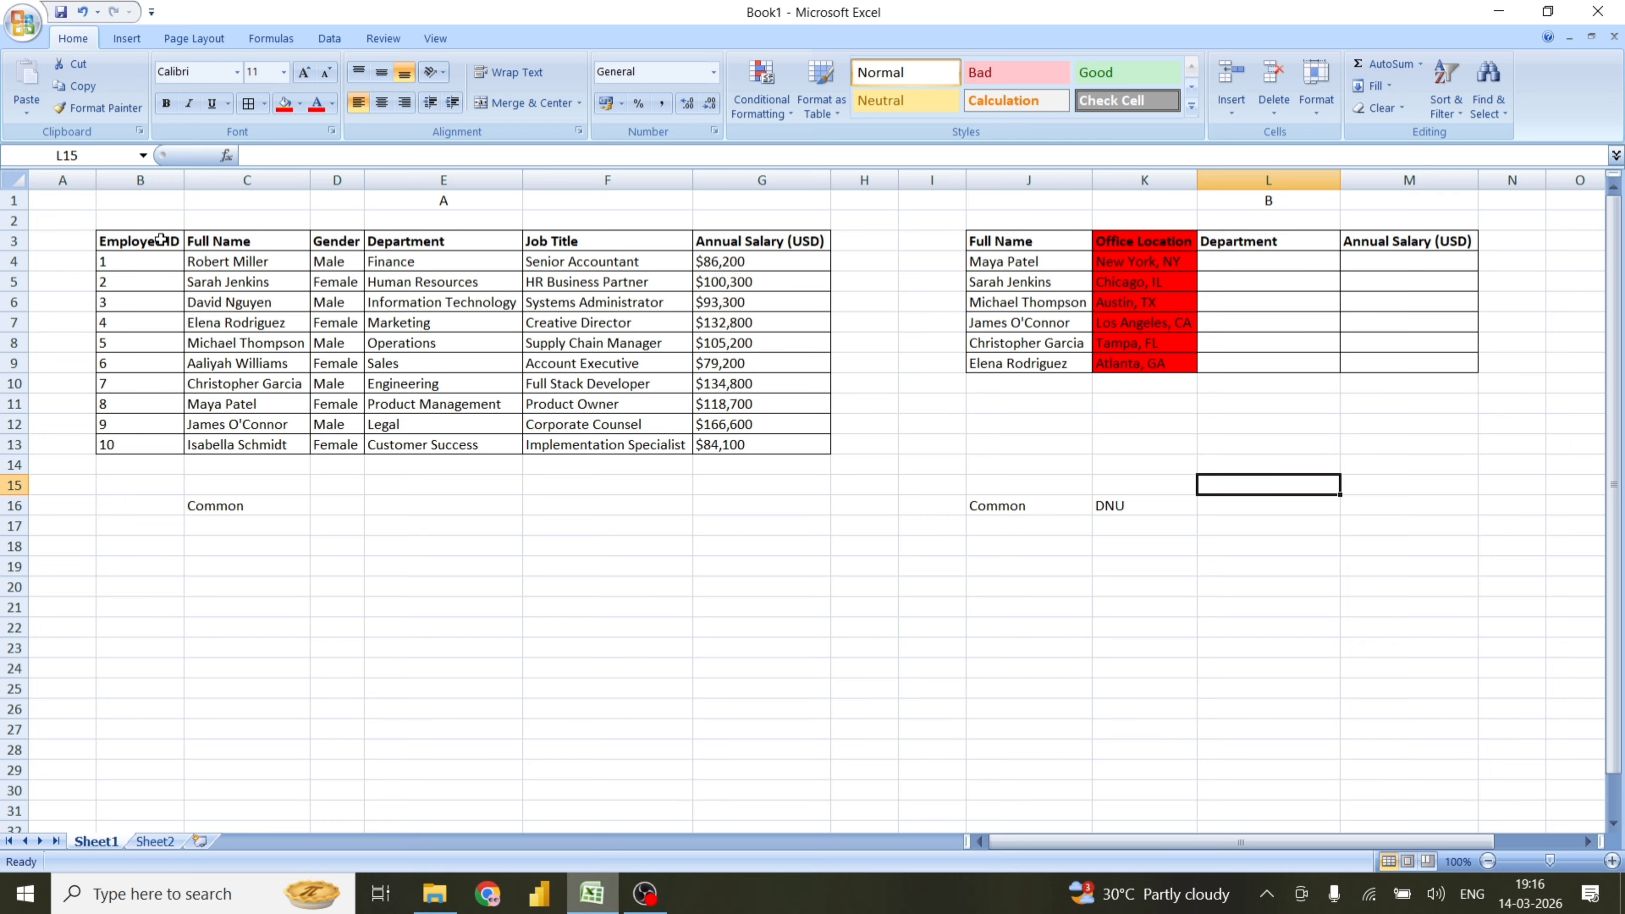
Number table A's columns 1 to 5 in cells C2:G2, counting from Full Name to Annual Salary (USD)
{"action": "left_click_drag", "start_coordinate": [165, 241], "coordinate": [757, 441]}
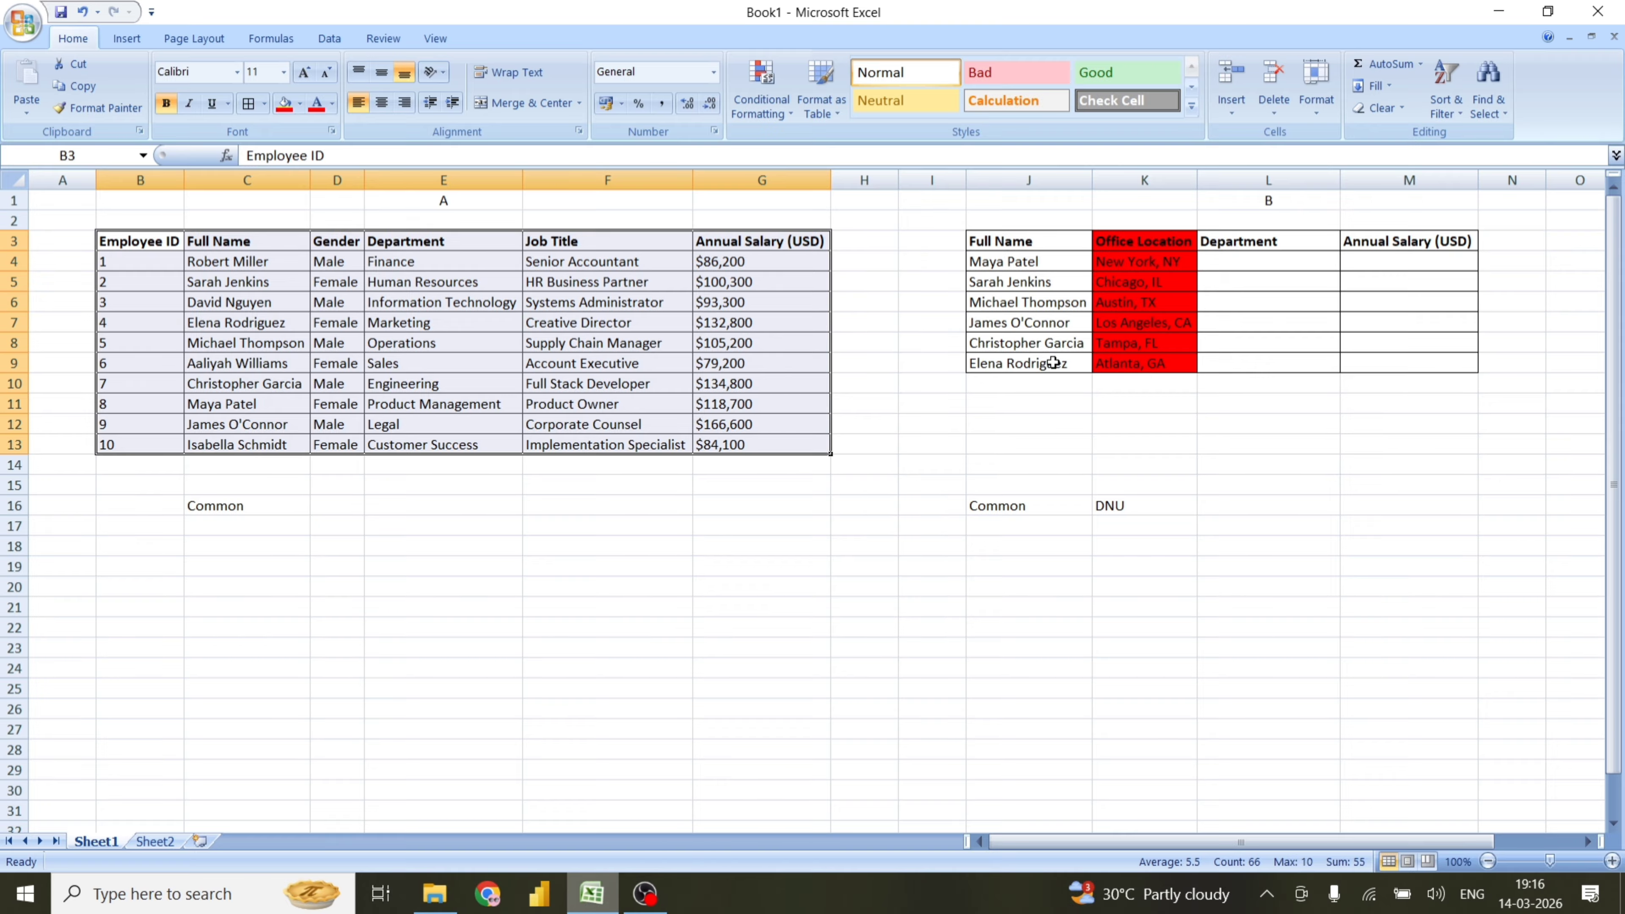
{"action": "left_click_drag", "start_coordinate": [255, 244], "coordinate": [765, 443]}
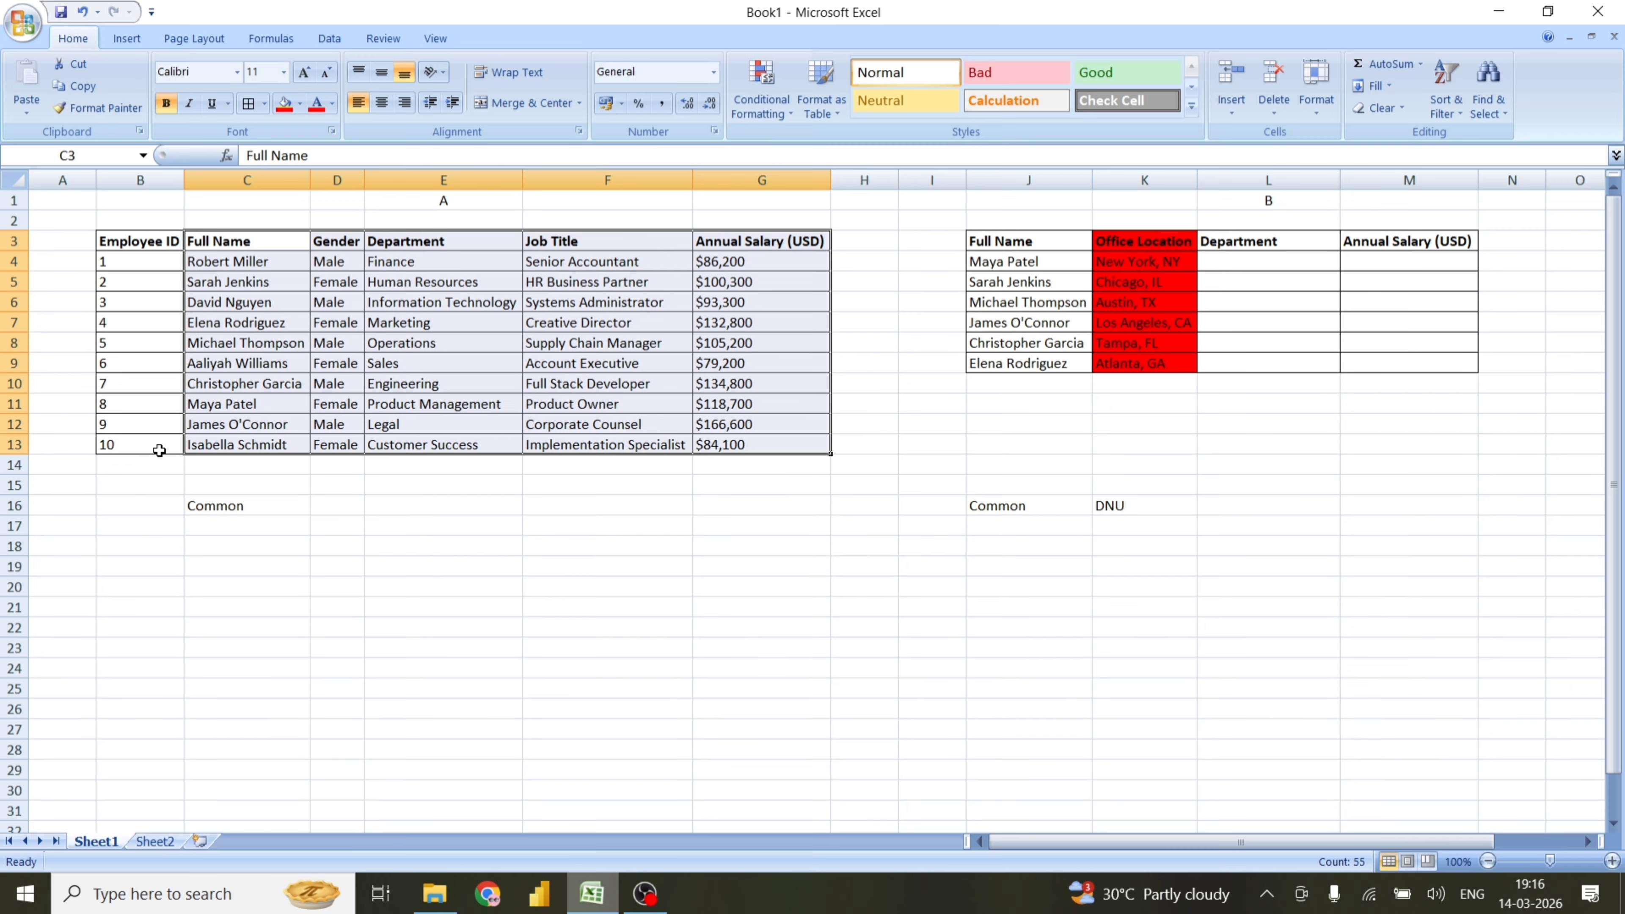
{"action": "left_click", "coordinate": [270, 219]}
{"action": "type", "text": "1"}
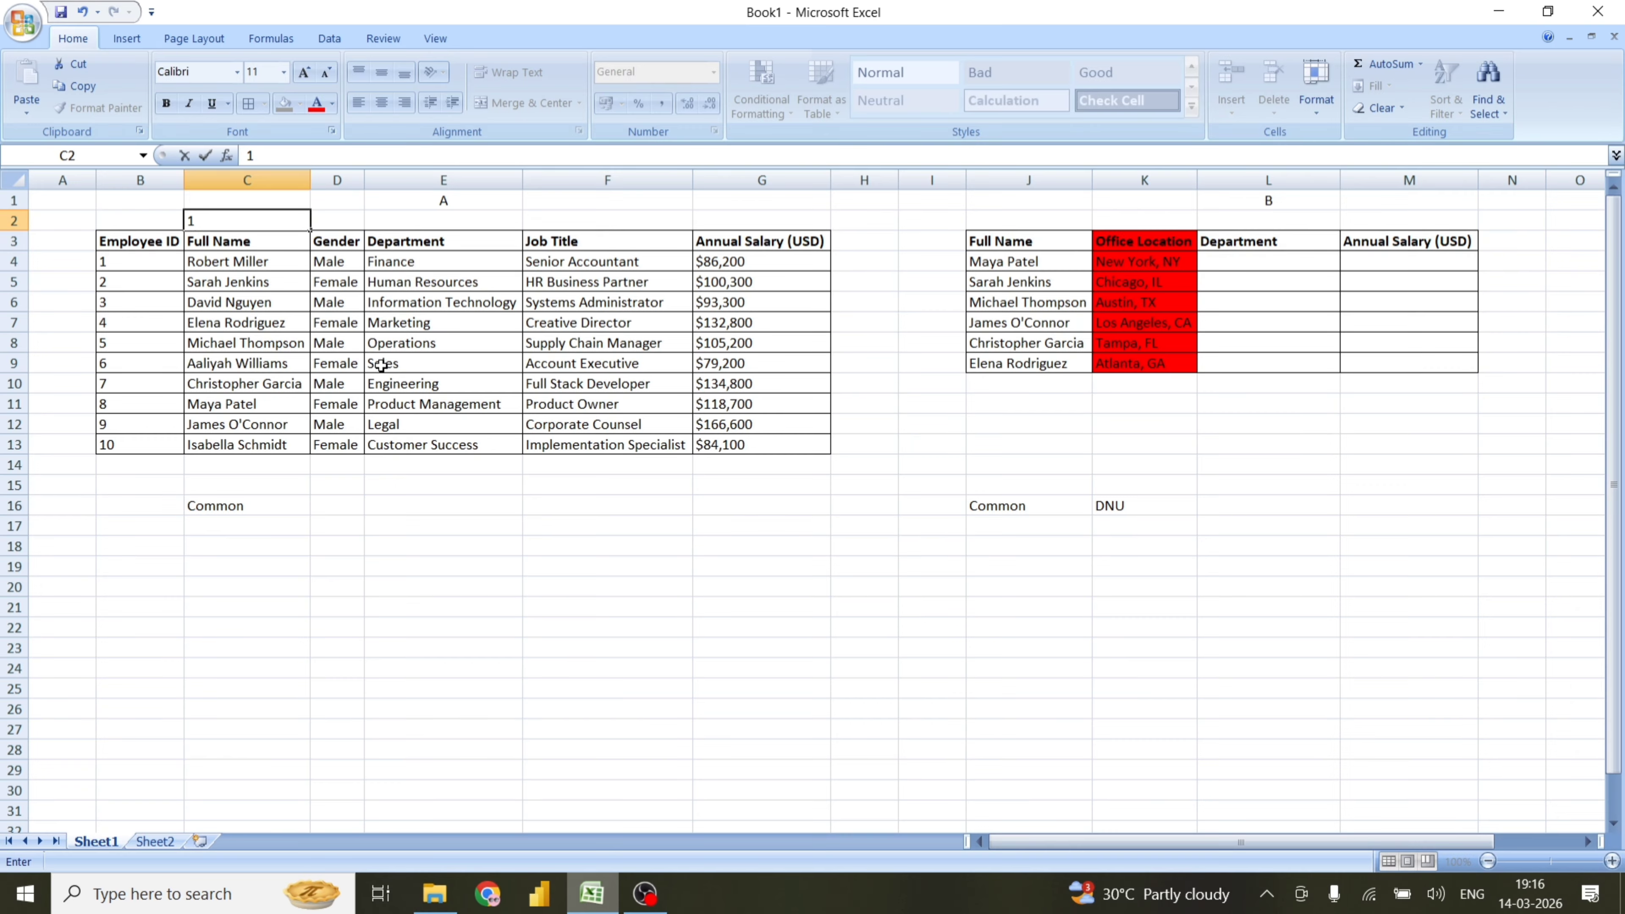
{"action": "key", "text": "Tab"}
{"action": "type", "text": "2"}
{"action": "key", "text": "Tab"}
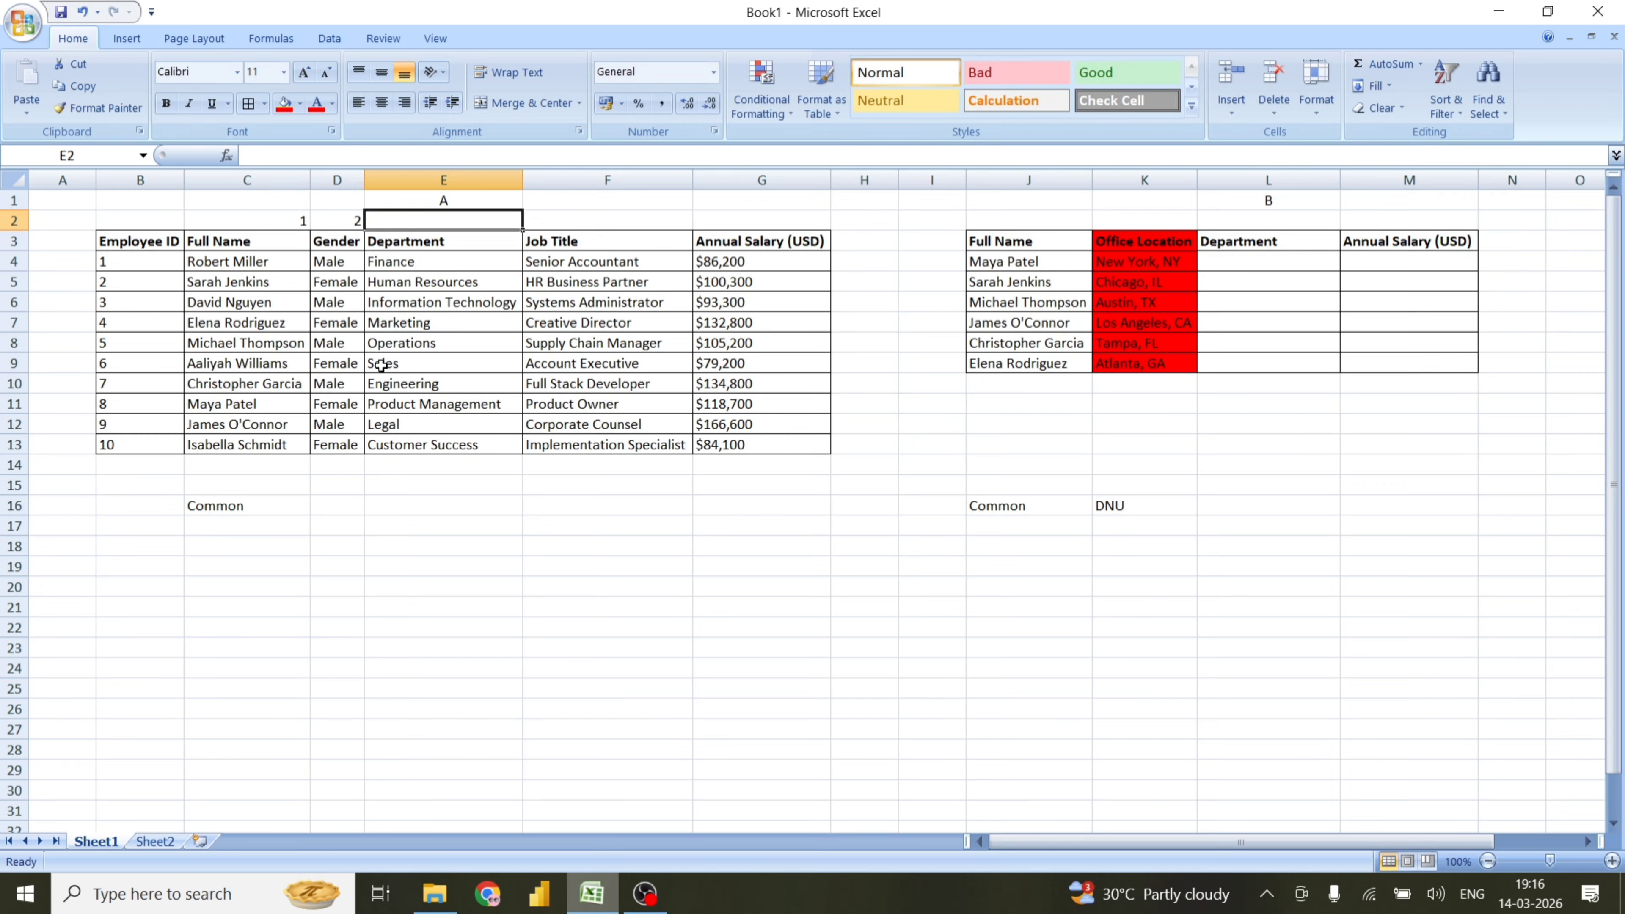
{"action": "type", "text": "3"}
{"action": "key", "text": "Tab"}
{"action": "type", "text": "4"}
{"action": "key", "text": "Tab"}
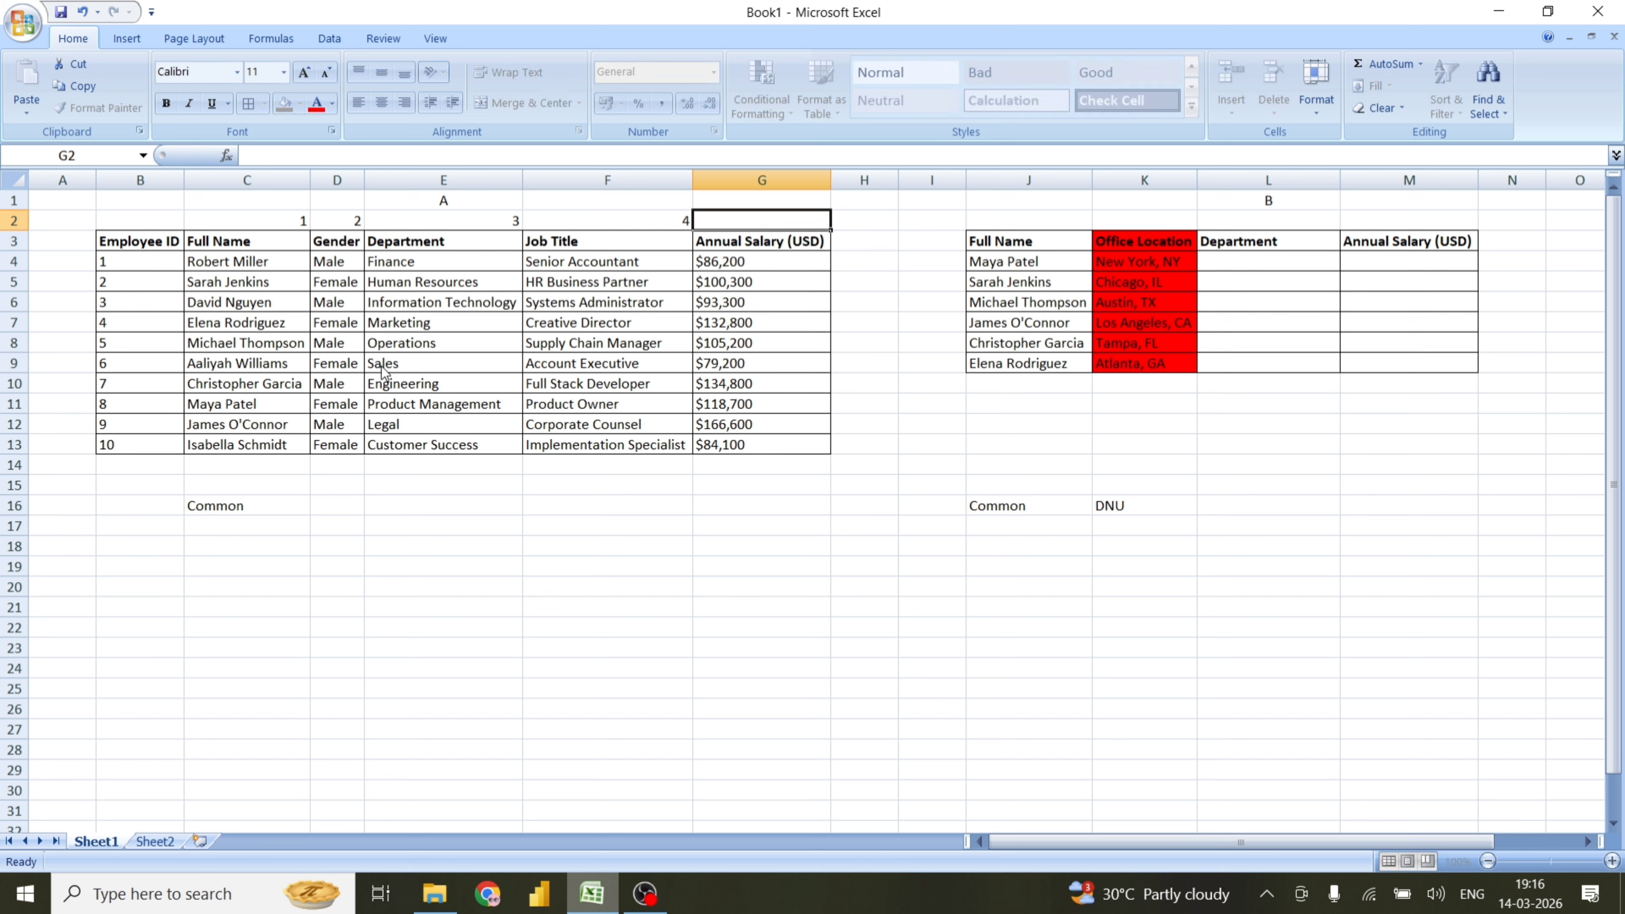
{"action": "type", "text": "5"}
{"action": "key", "text": "Tab"}
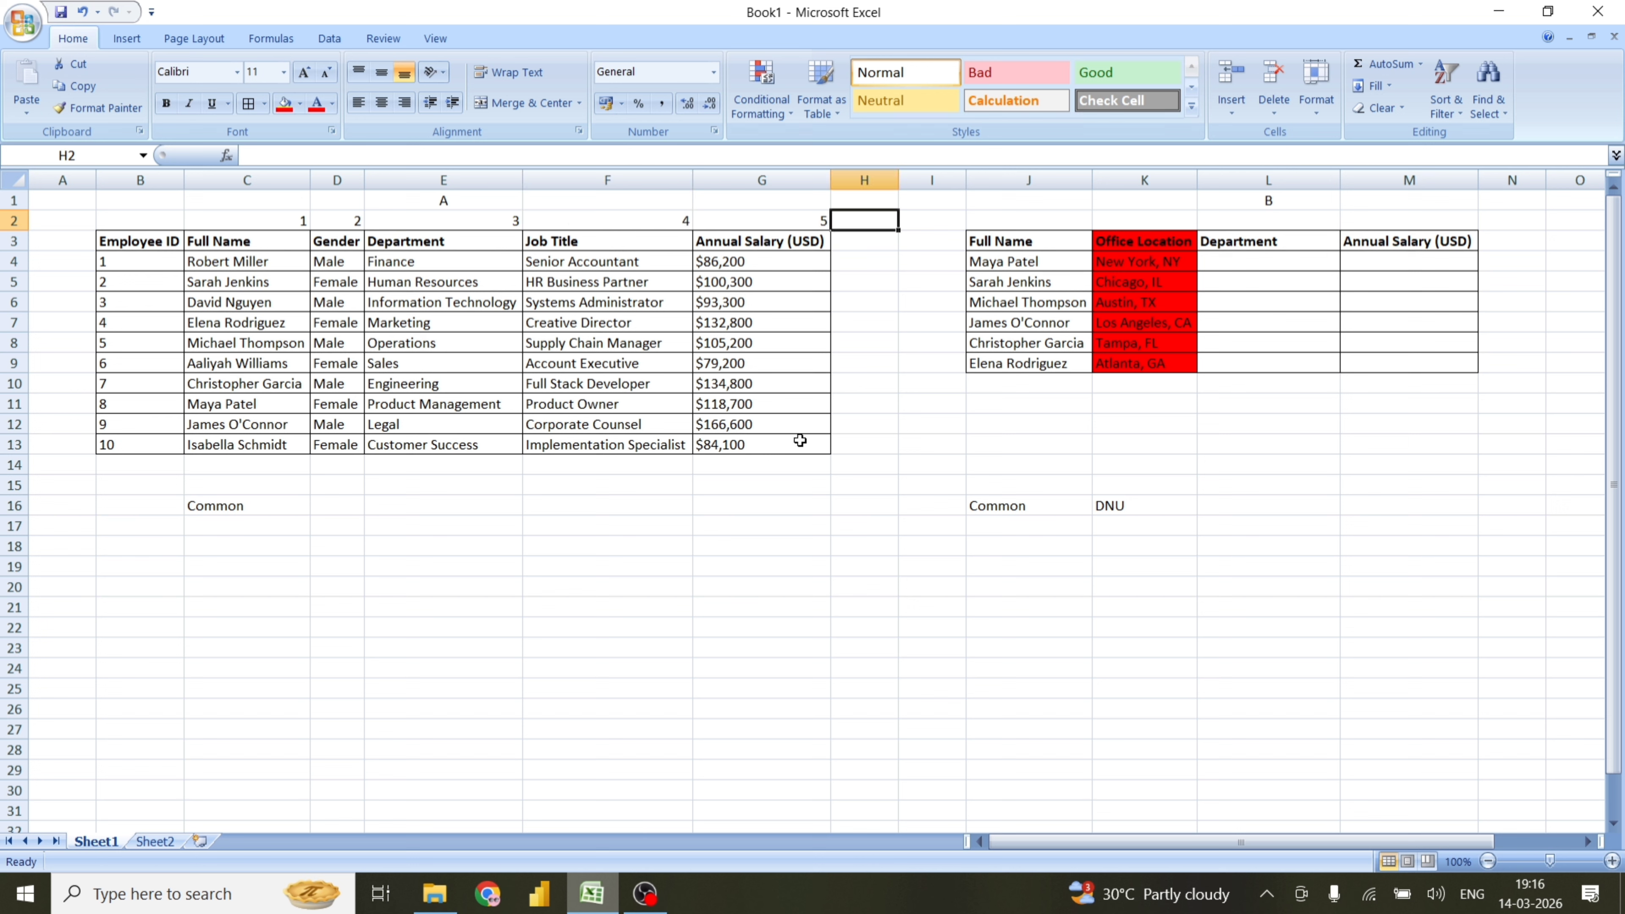
{"action": "left_click", "coordinate": [1292, 488]}
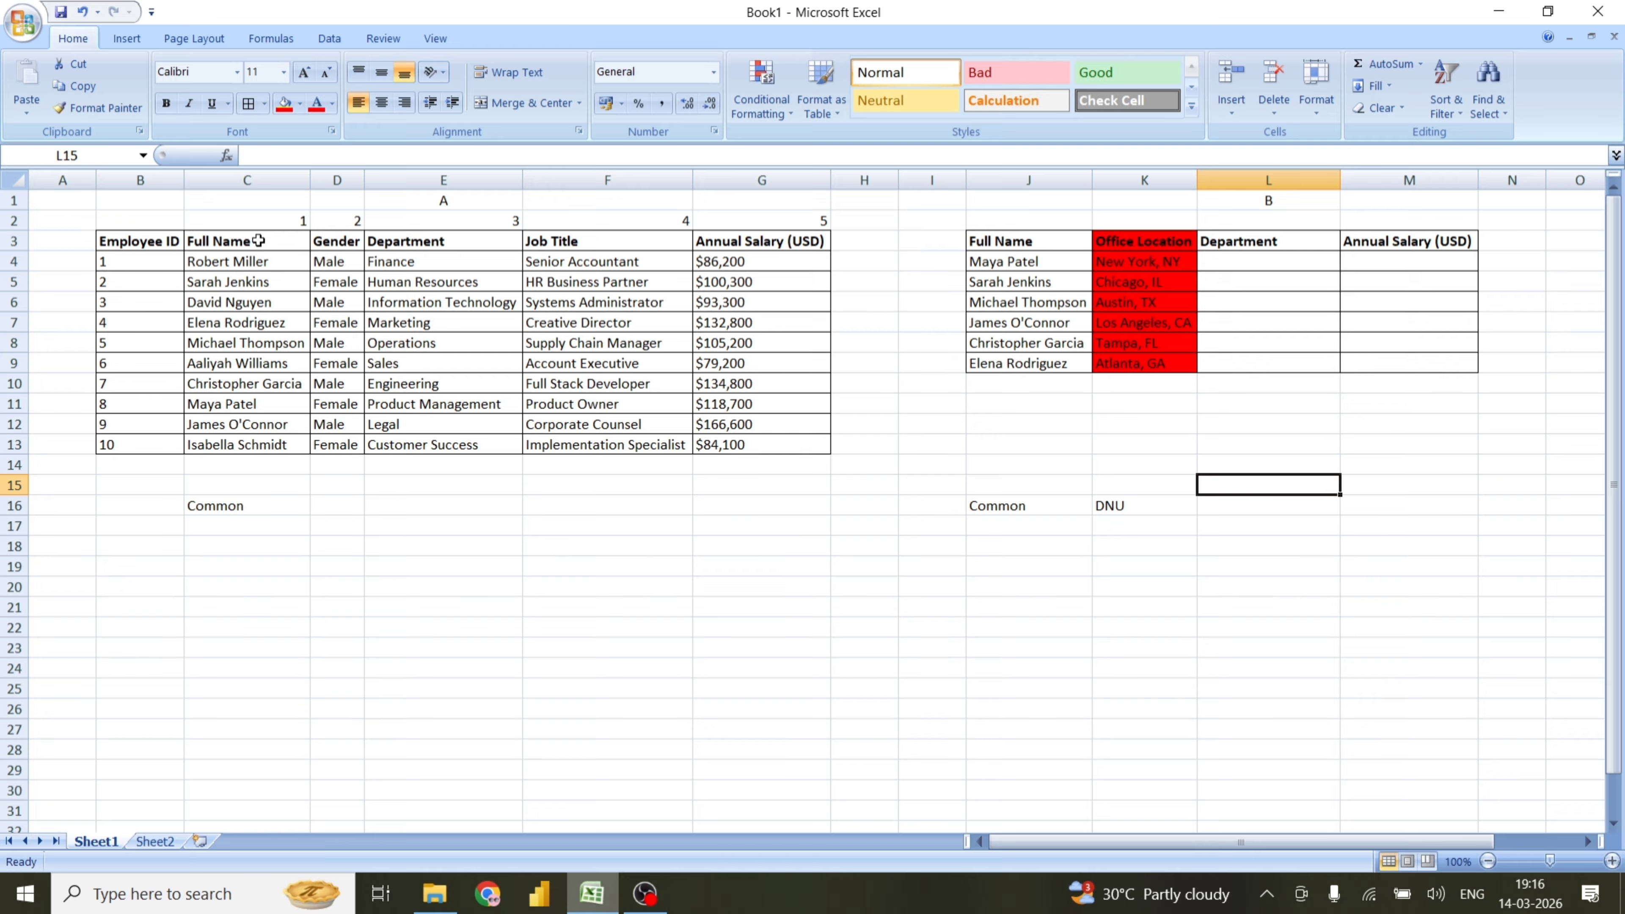
Review table A from Full Name to Annual Salary (USD) alongside table B's Full Name column and Department header
{"action": "mouse_move", "coordinate": [259, 241]}
{"action": "left_mouse_down"}
{"action": "mouse_move", "coordinate": [678, 289]}
{"action": "mouse_move", "coordinate": [748, 403]}
{"action": "mouse_move", "coordinate": [750, 447]}
{"action": "left_mouse_up"}
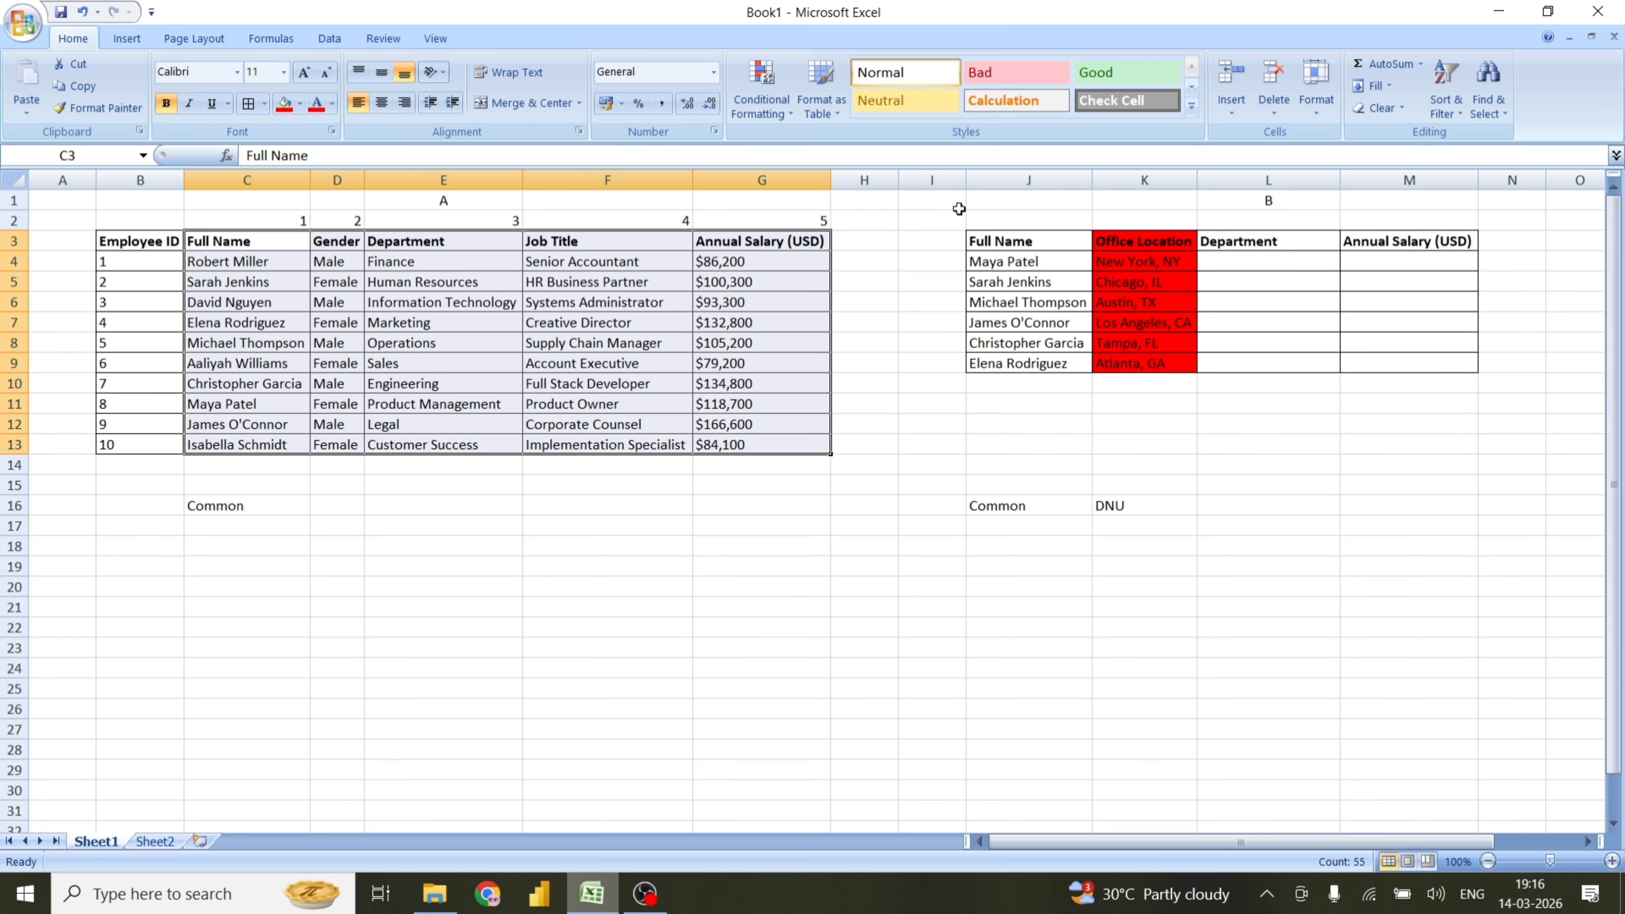
{"action": "left_click_drag", "start_coordinate": [1068, 249], "coordinate": [1077, 363]}
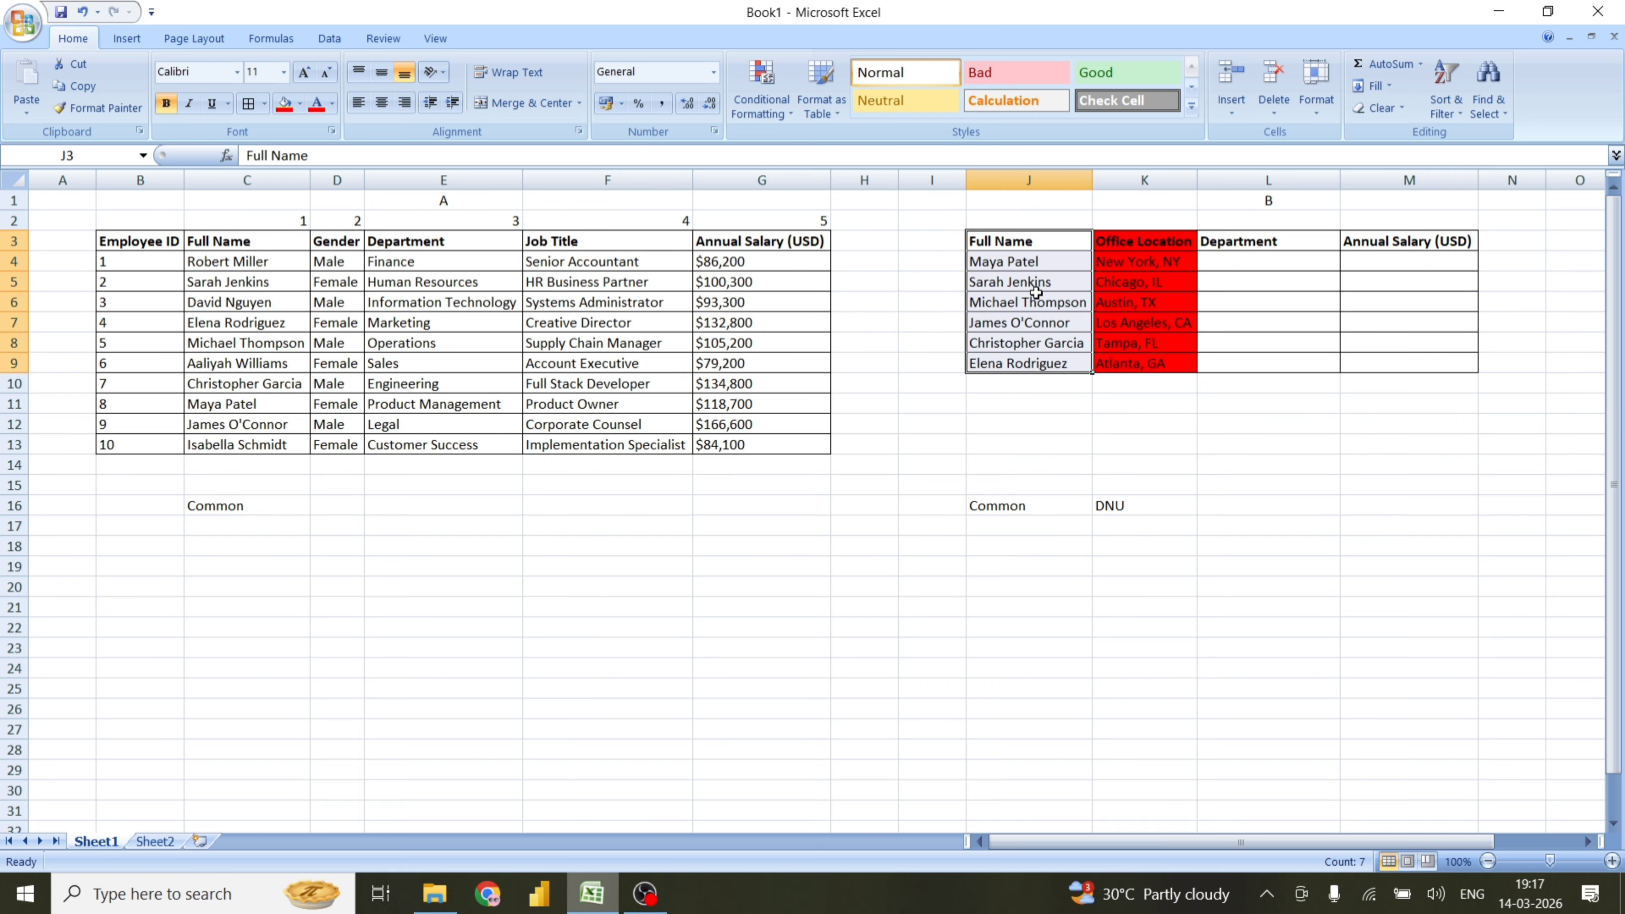
{"action": "left_click", "coordinate": [1242, 239]}
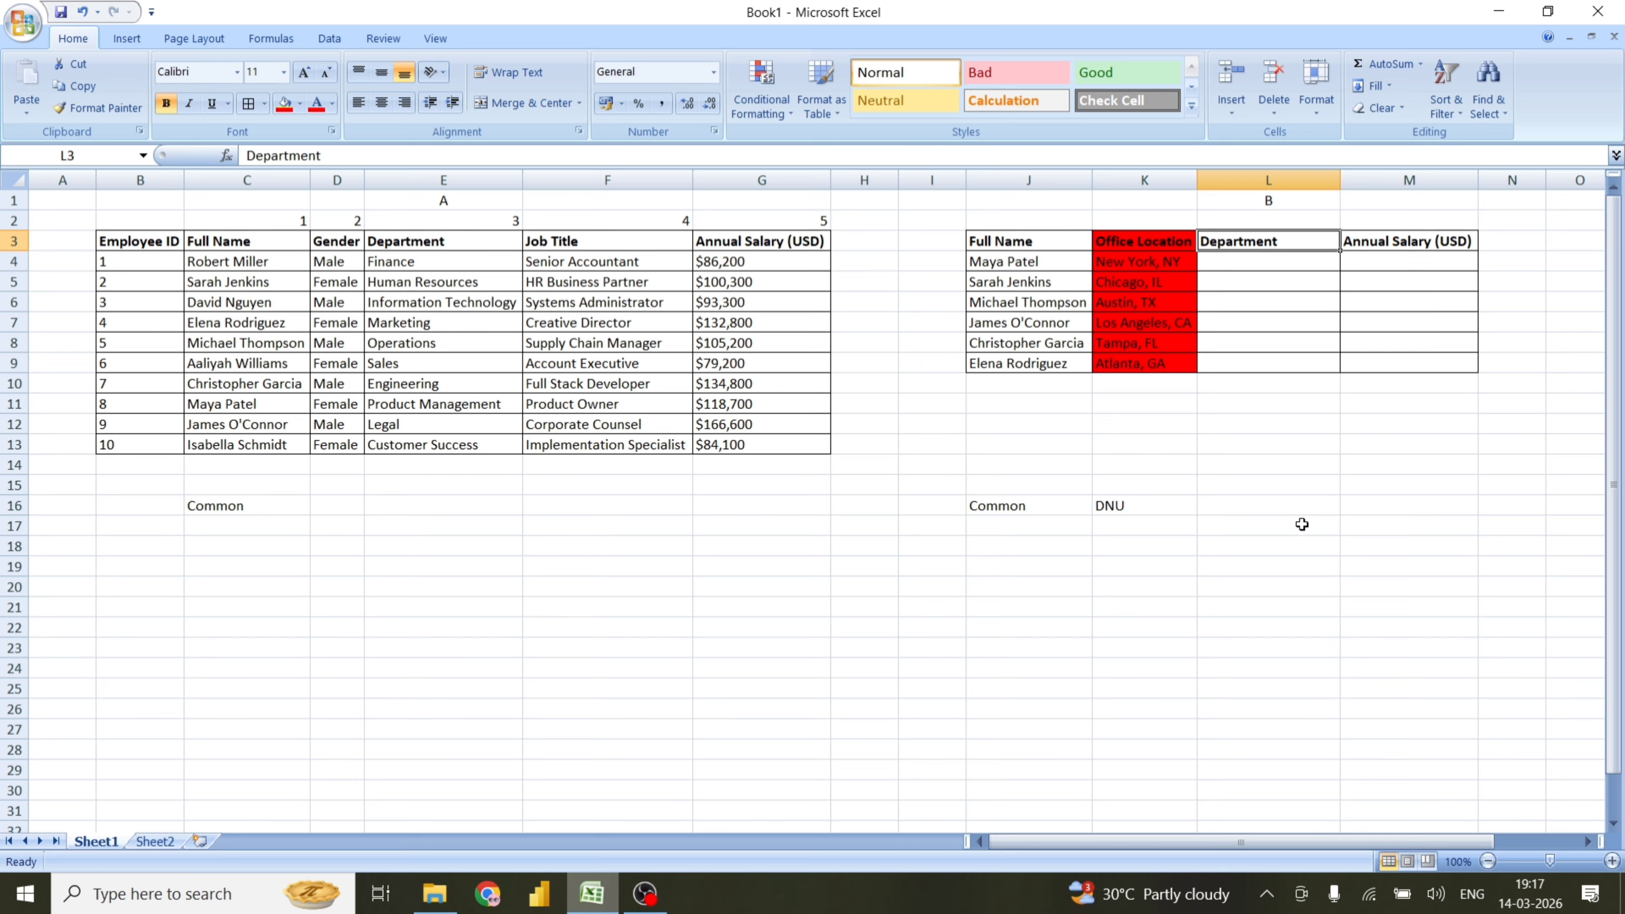
Begin a VLOOKUP formula in L4 with J4 as the lookup value and C3:G13 as the table array
{"action": "key", "text": "Down"}
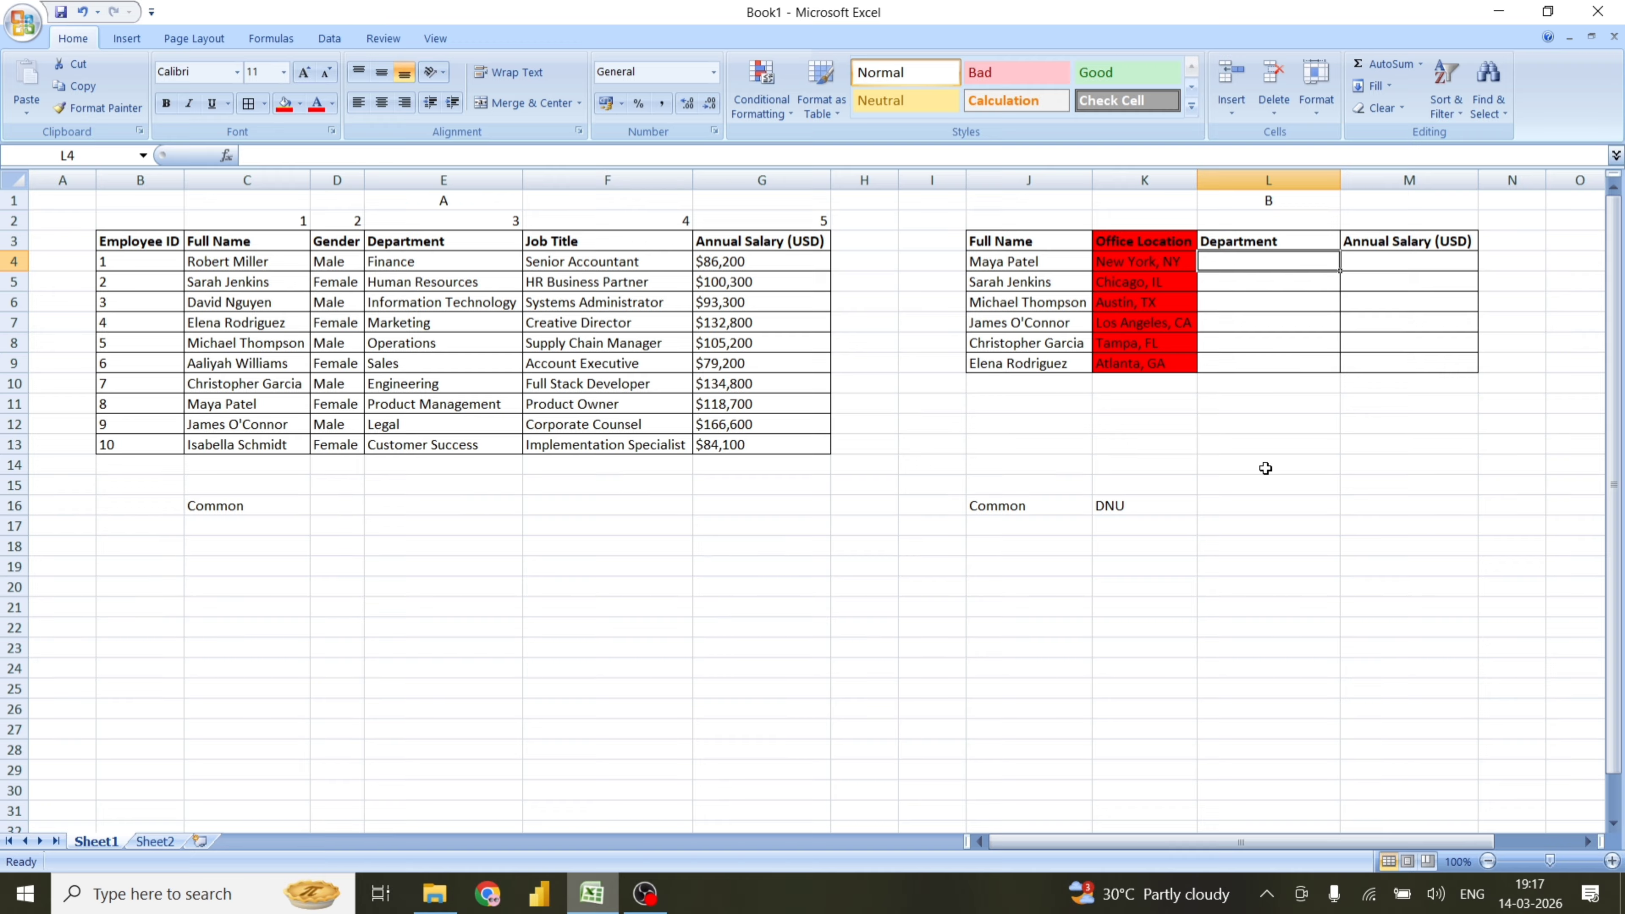
{"action": "type", "text": "="}
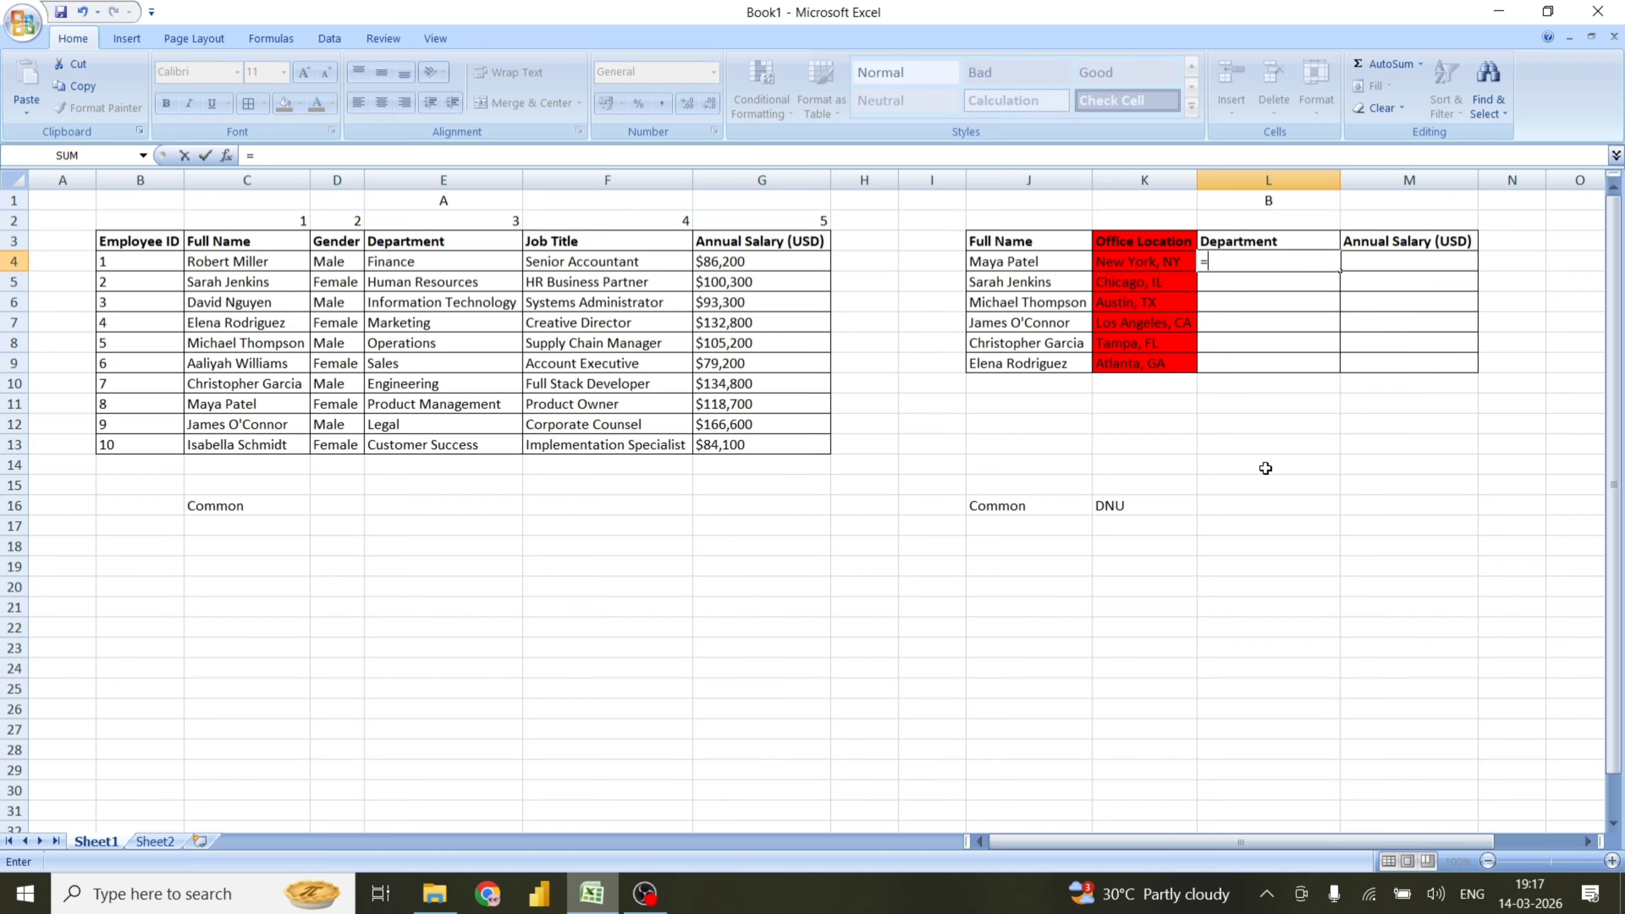
{"action": "type", "text": "vl"}
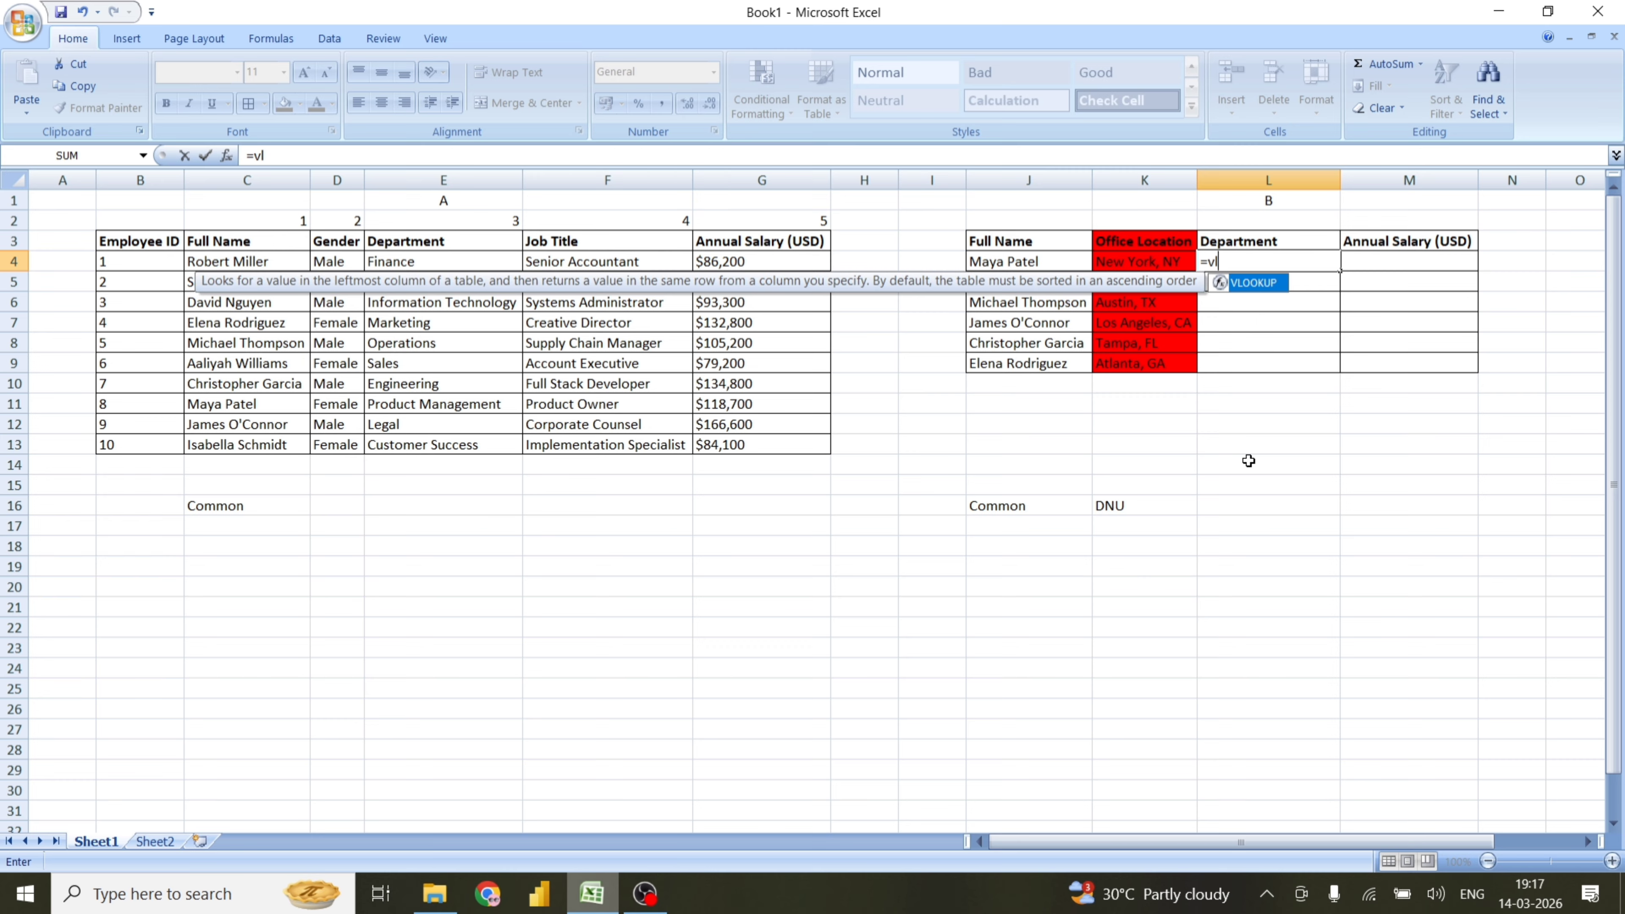
{"action": "key", "text": "Tab"}
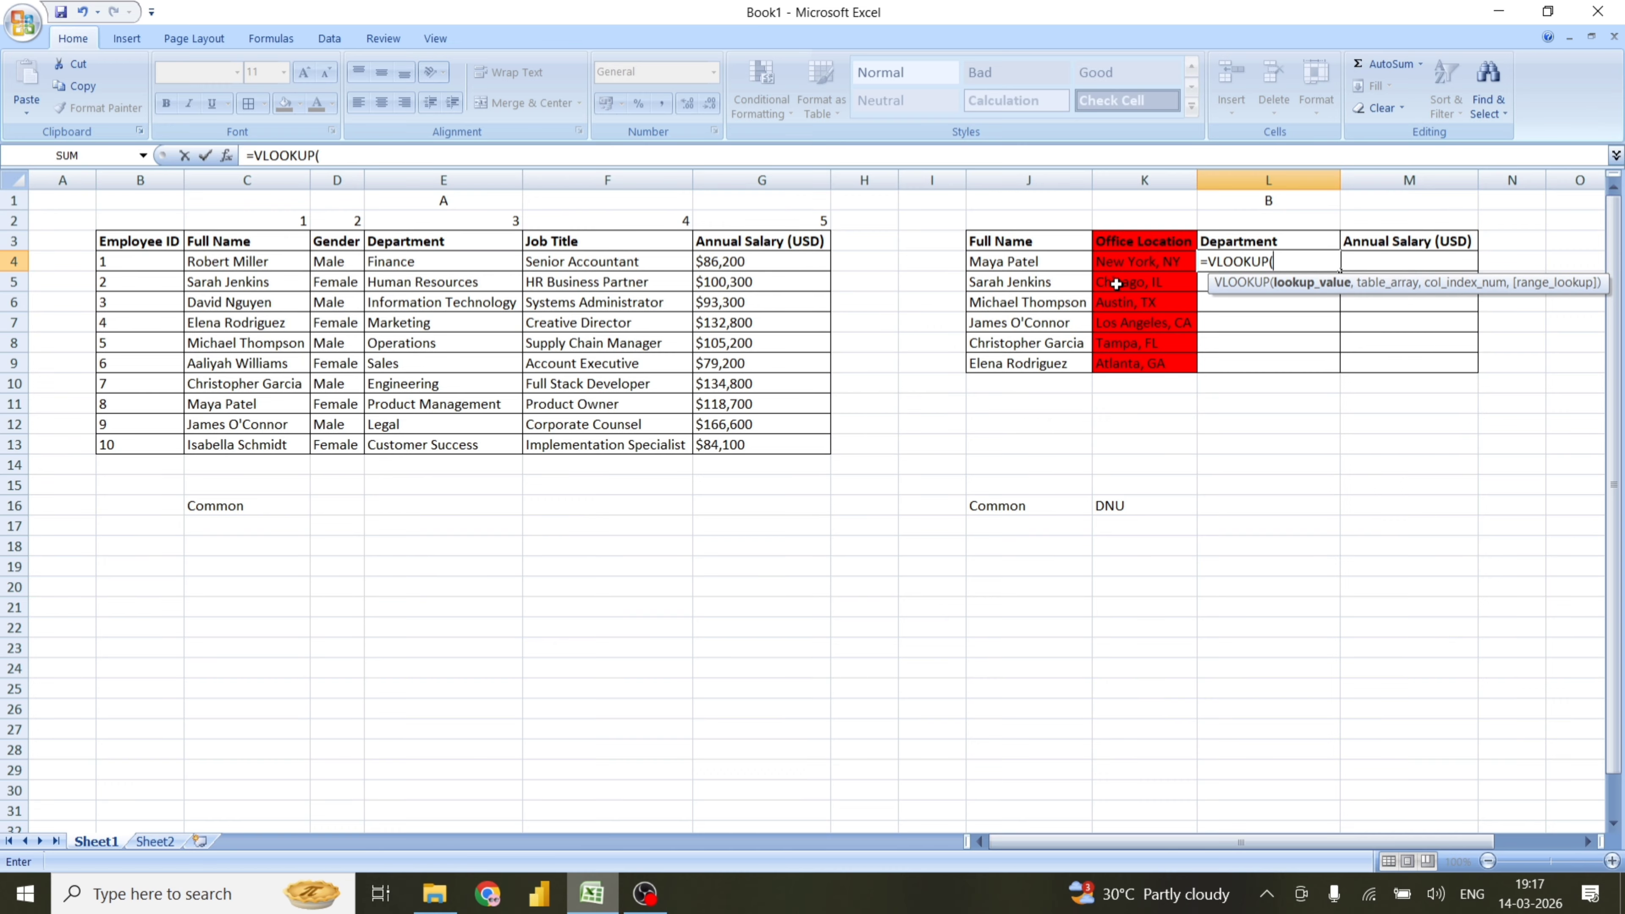
{"action": "left_click", "coordinate": [1055, 261]}
{"action": "type", "text": ","}
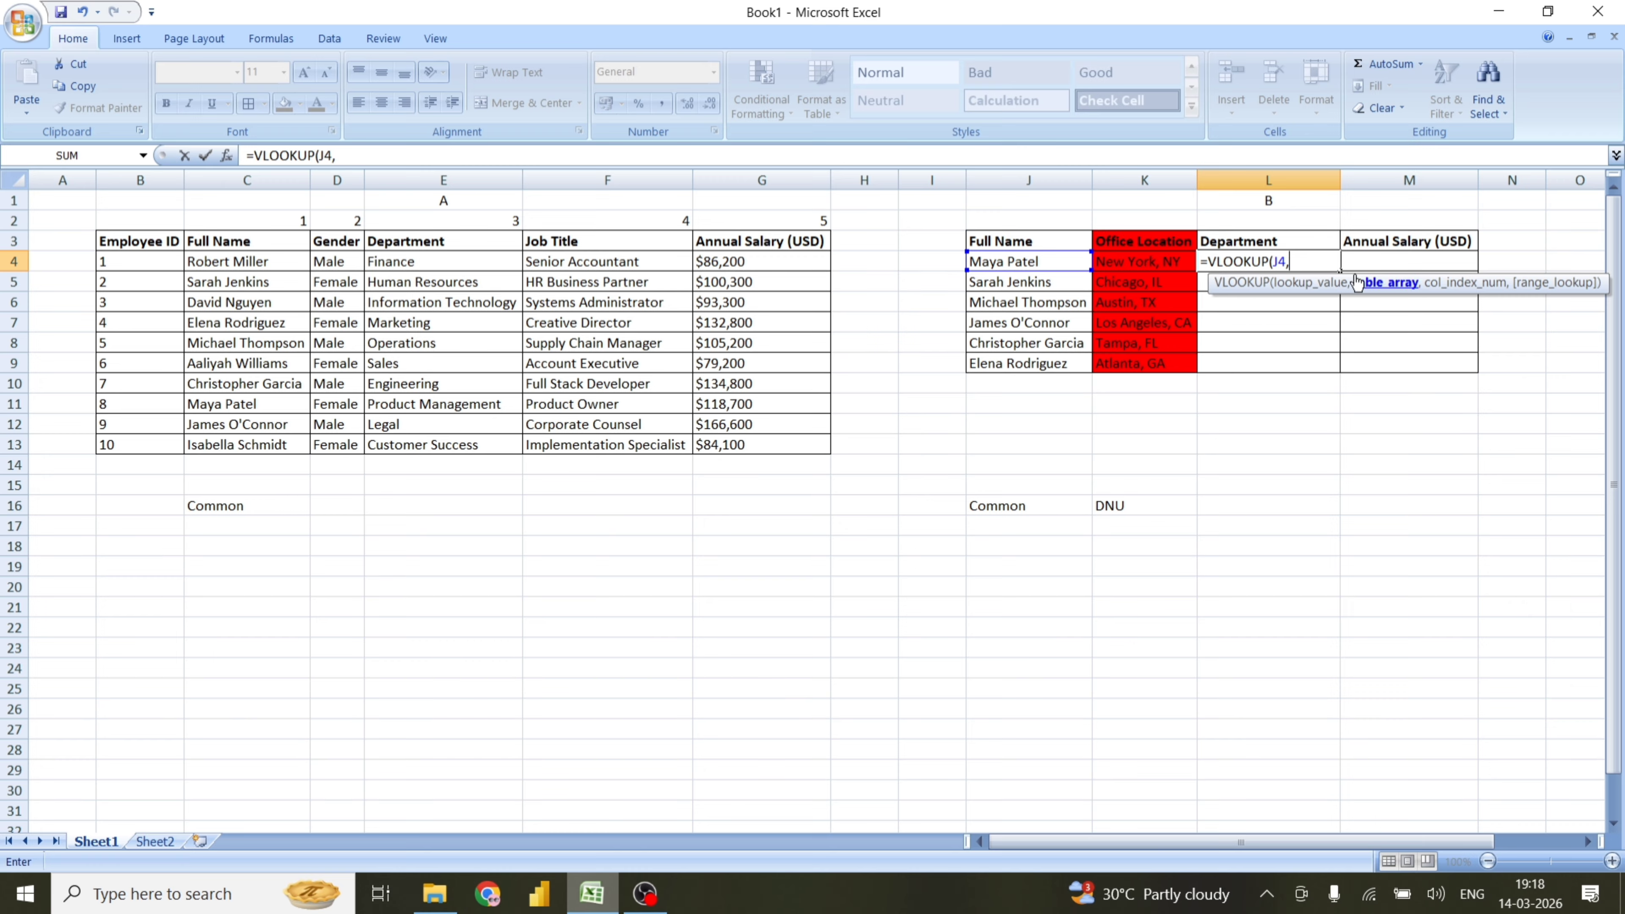
{"action": "left_click_drag", "start_coordinate": [276, 242], "coordinate": [762, 438]}
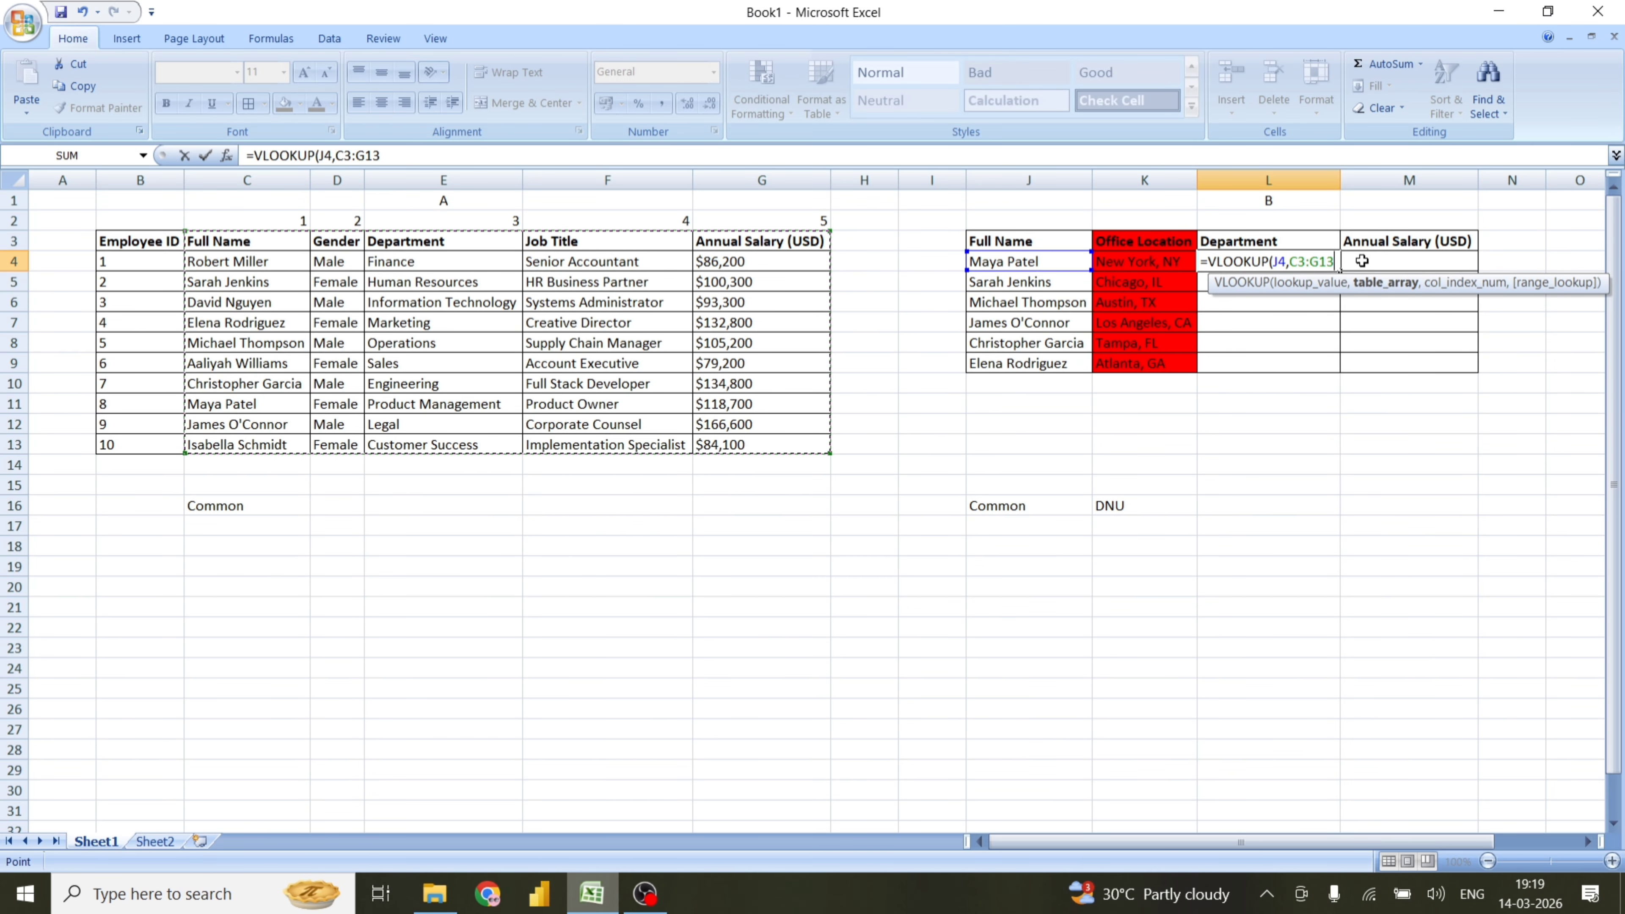
{"action": "type", "text": ","}
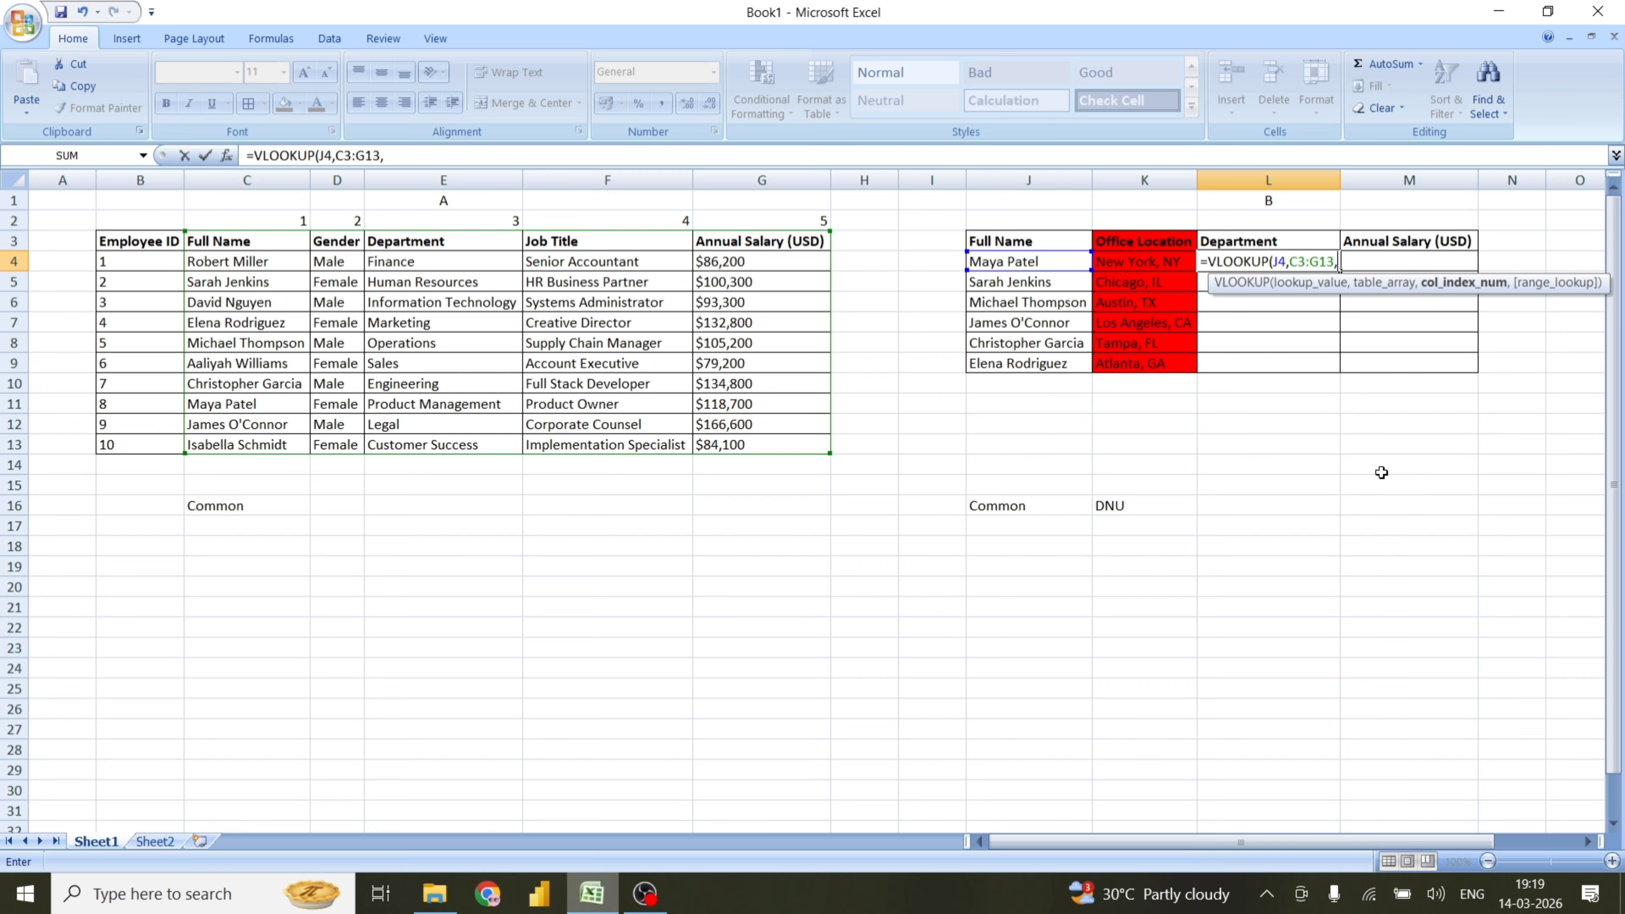
Complete L4's VLOOKUP with E2 as the column index number and FALSE for an exact match
{"action": "type", "text": "3"}
{"action": "key", "text": "BackSpace"}
{"action": "left_click", "coordinate": [471, 223]}
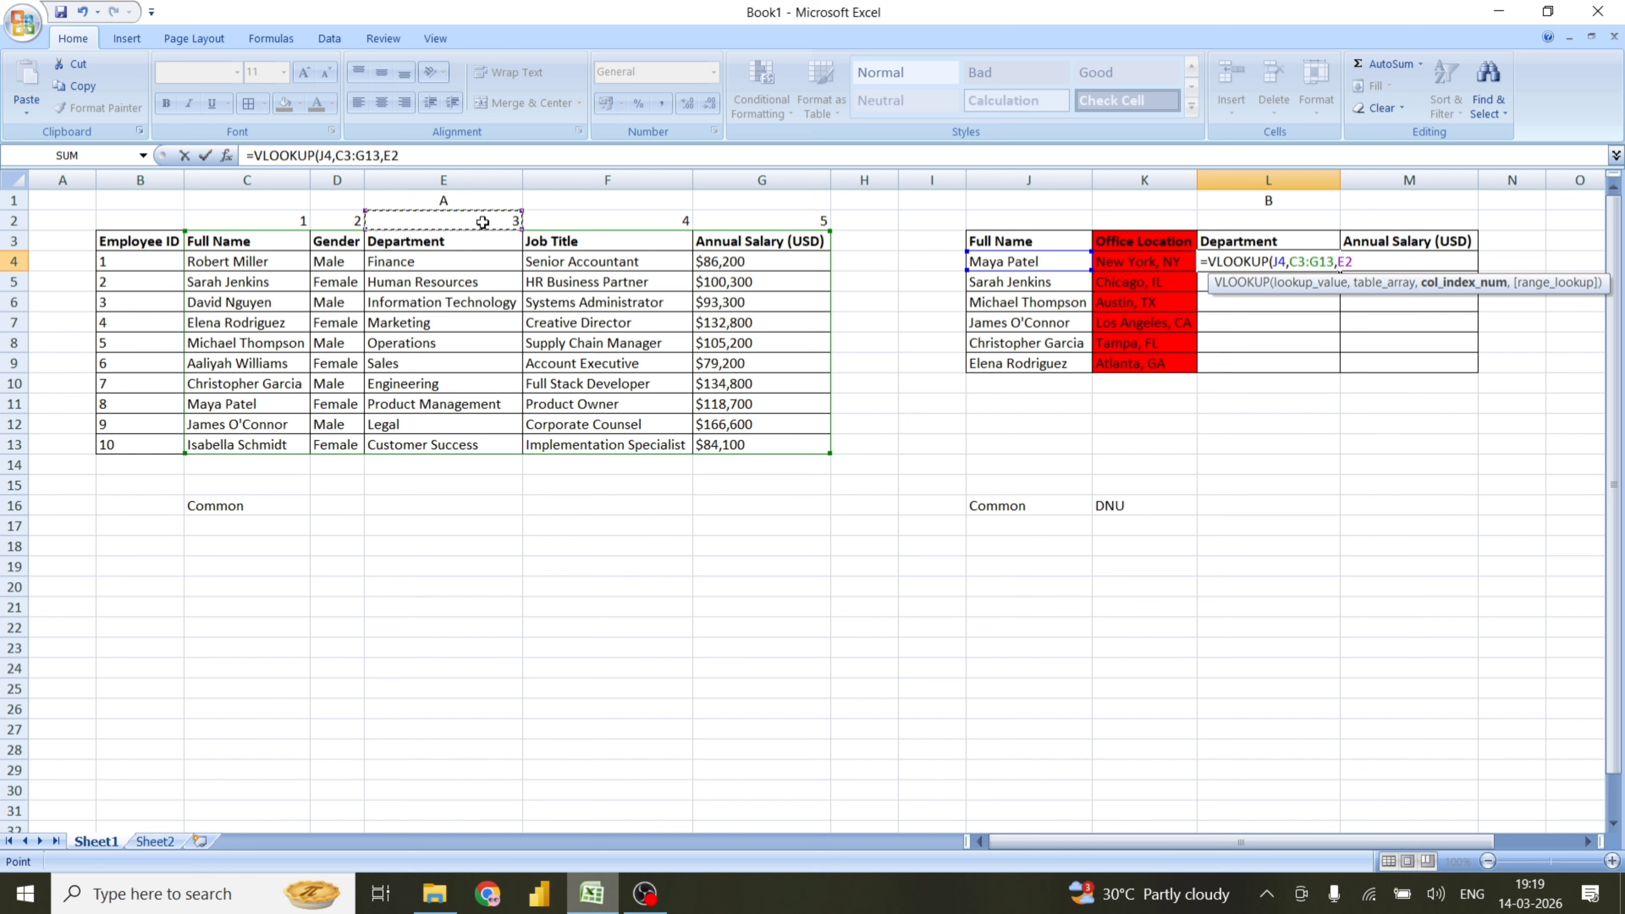
{"action": "type", "text": ","}
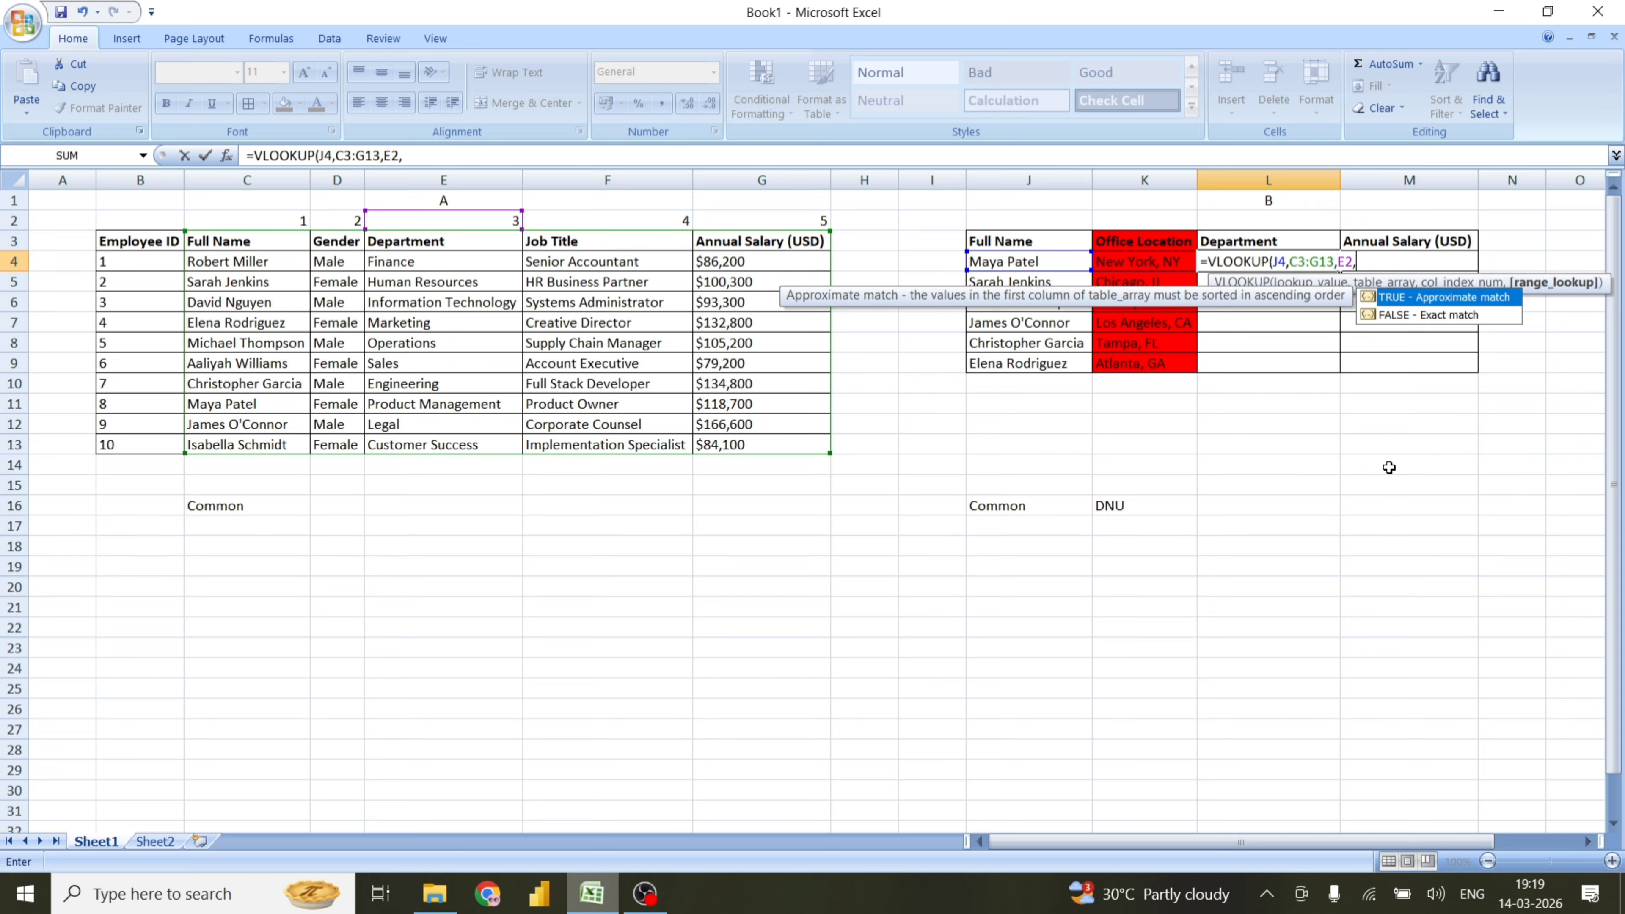
{"action": "key", "text": "Down"}
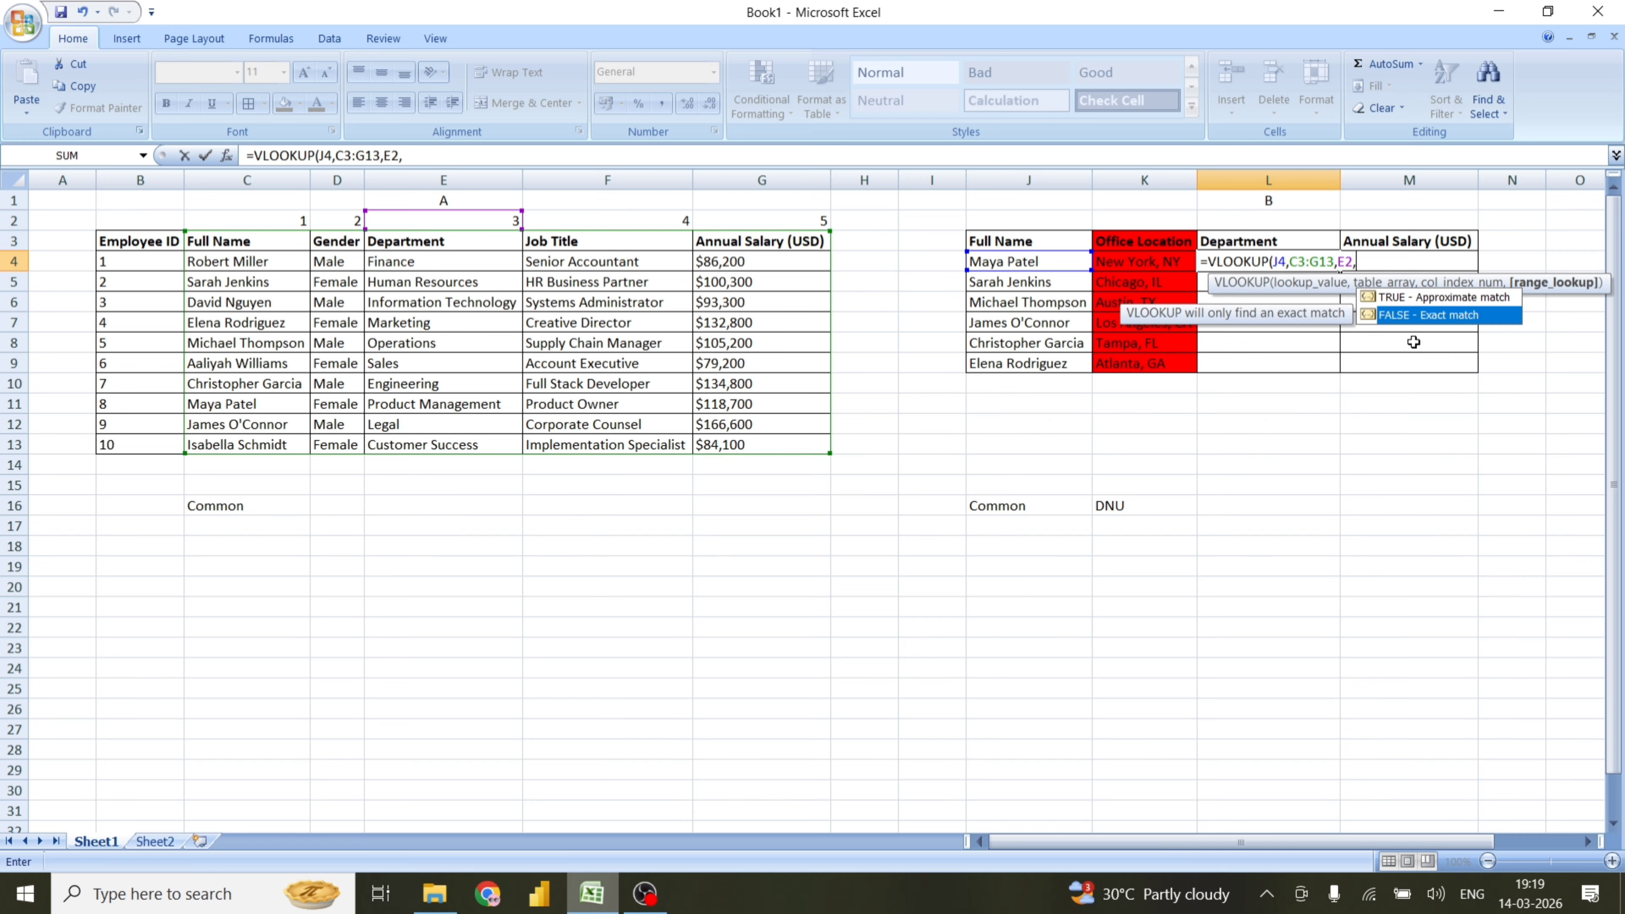
{"action": "left_click", "coordinate": [1412, 318]}
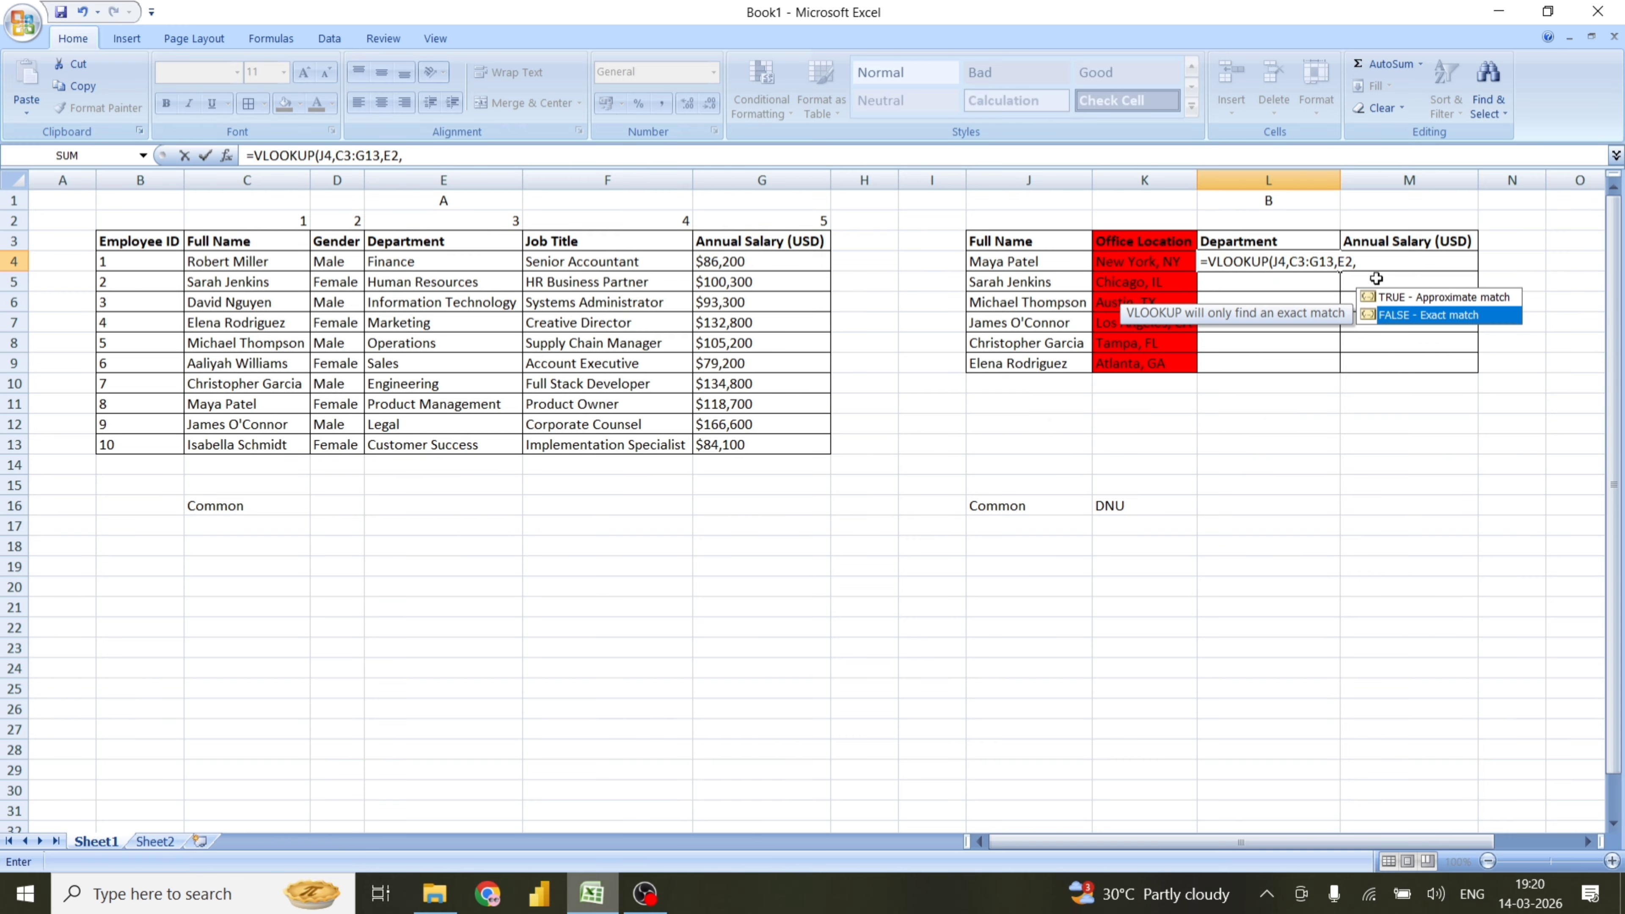
{"action": "double_click", "coordinate": [1401, 318]}
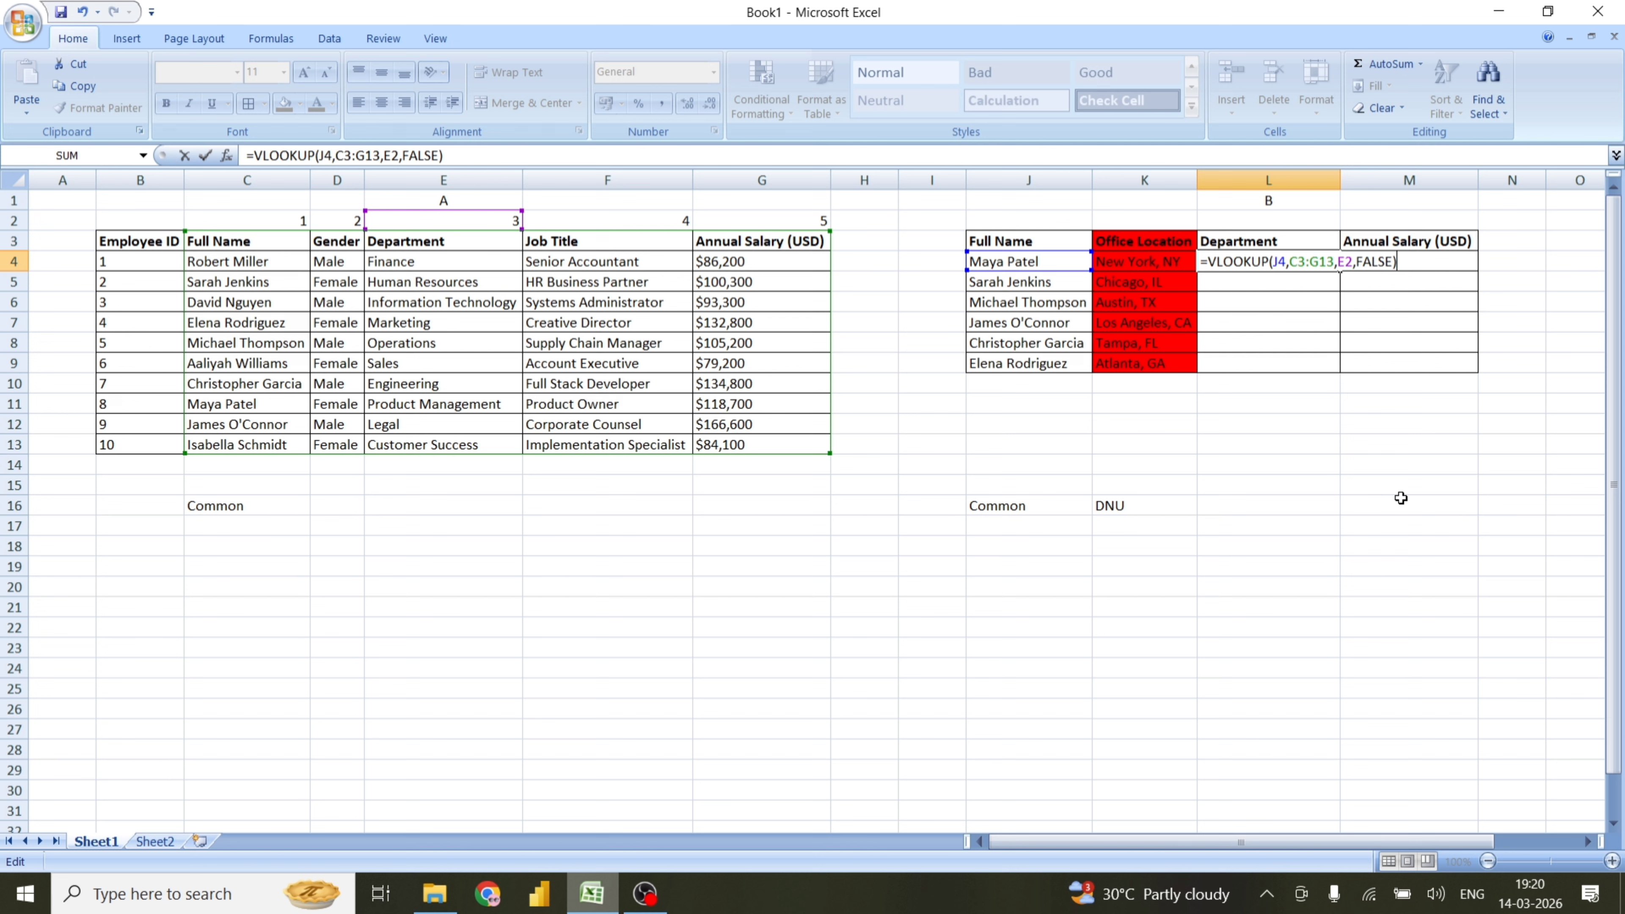
{"action": "key", "text": "Return"}
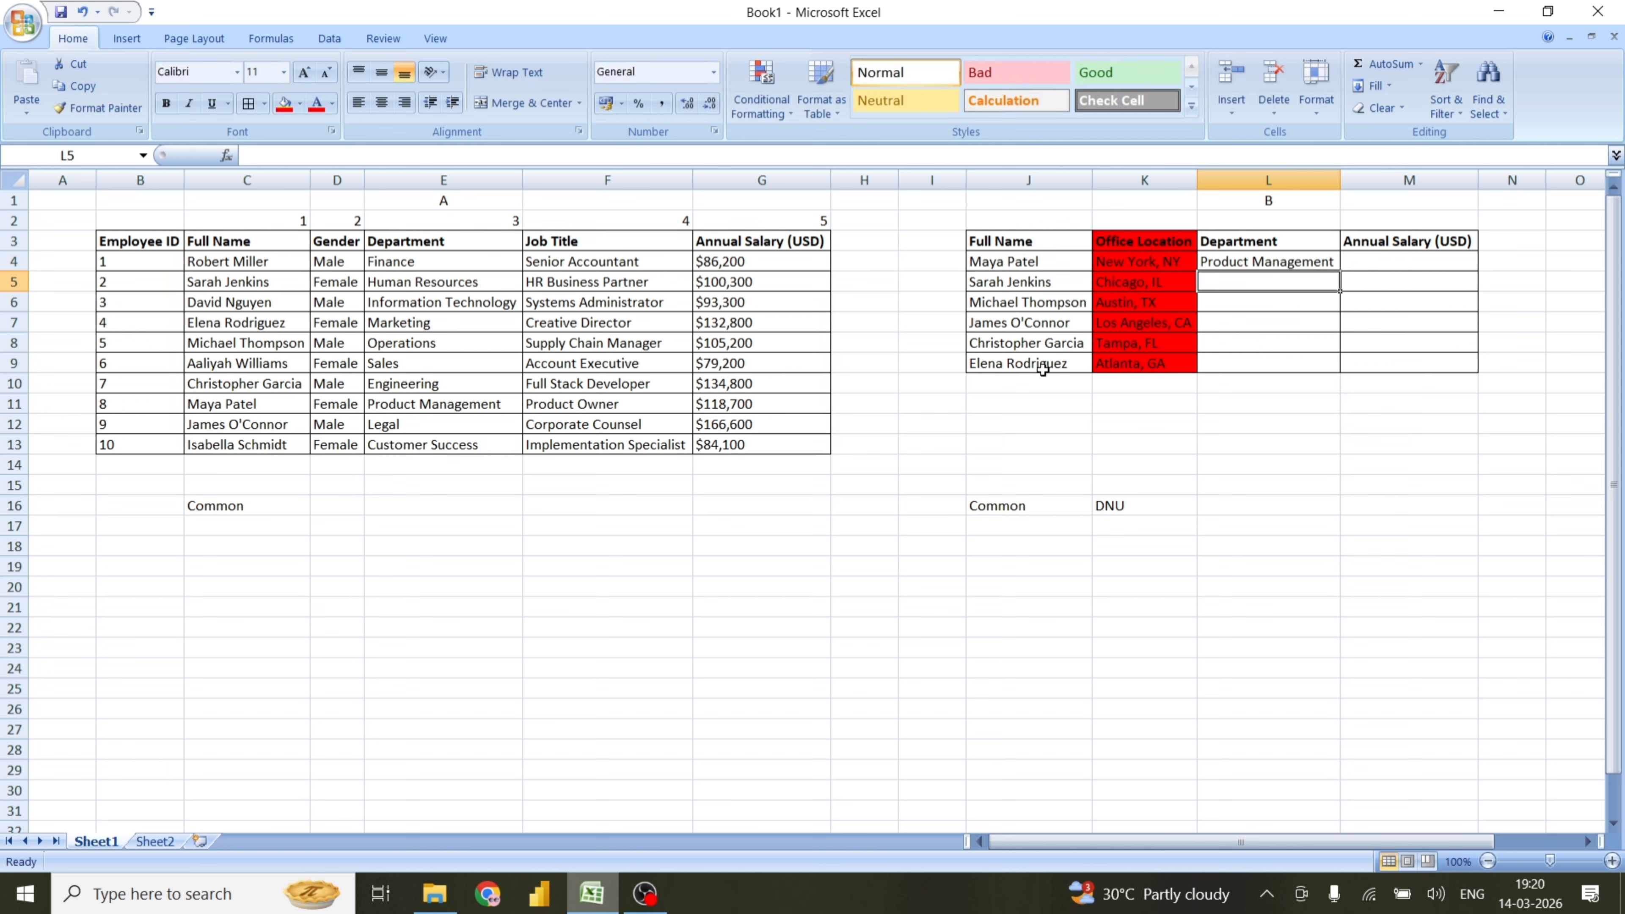
Check L4's formula and the remaining cells in table B's Department and Annual Salary (USD) columns, L4:M9
{"action": "left_click", "coordinate": [1287, 263]}
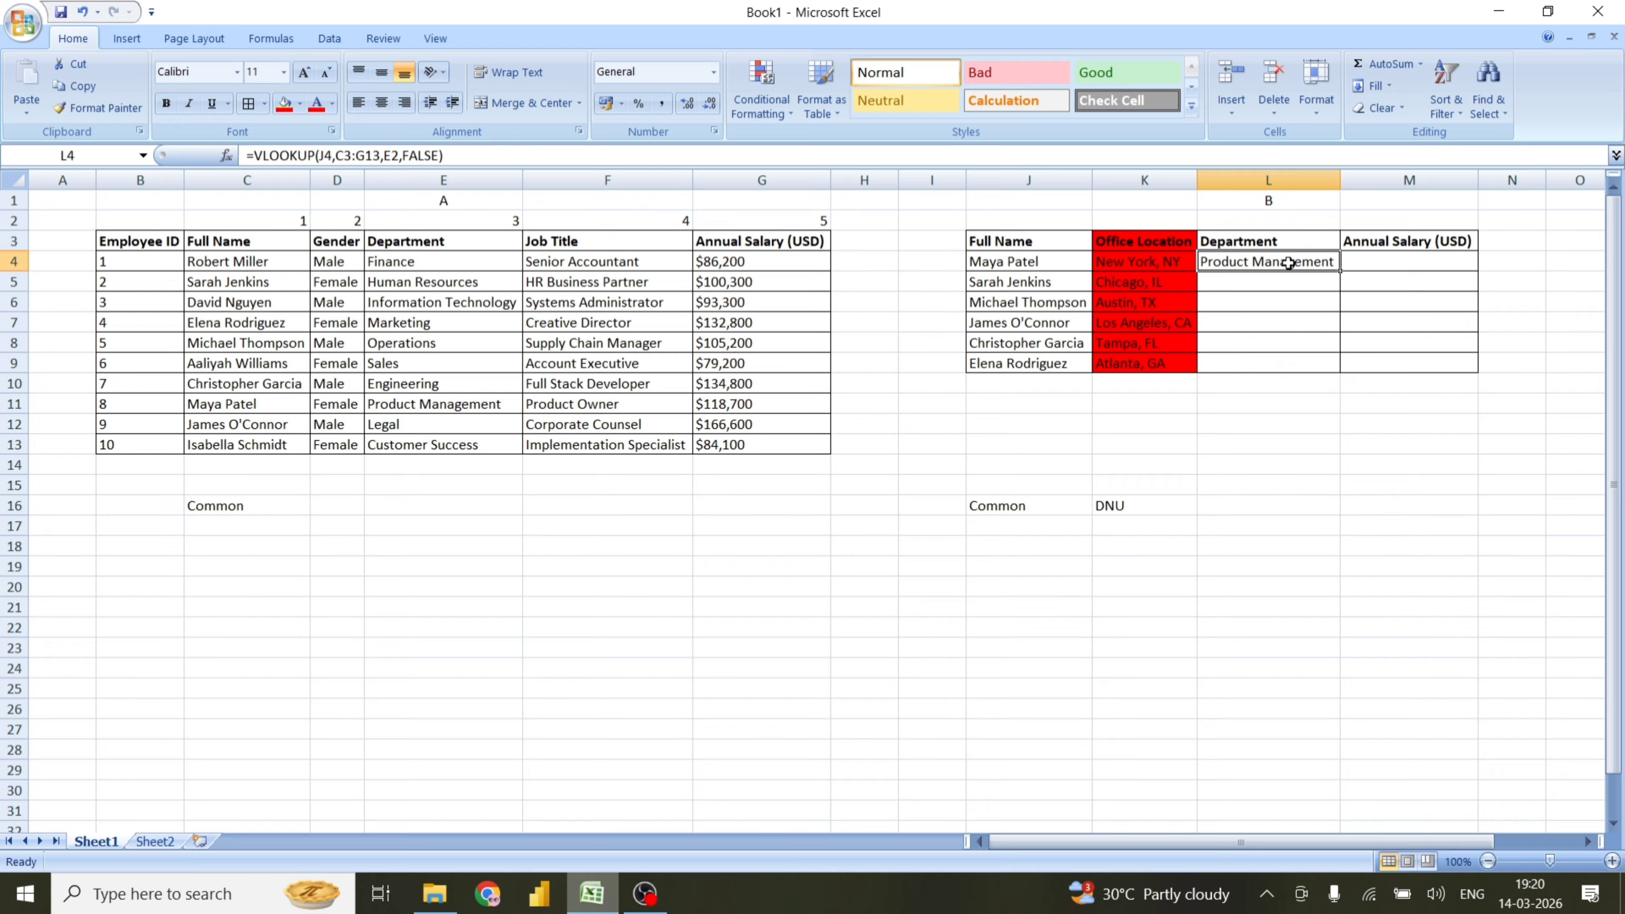
{"action": "left_click", "coordinate": [1395, 266]}
{"action": "left_click", "coordinate": [1289, 345]}
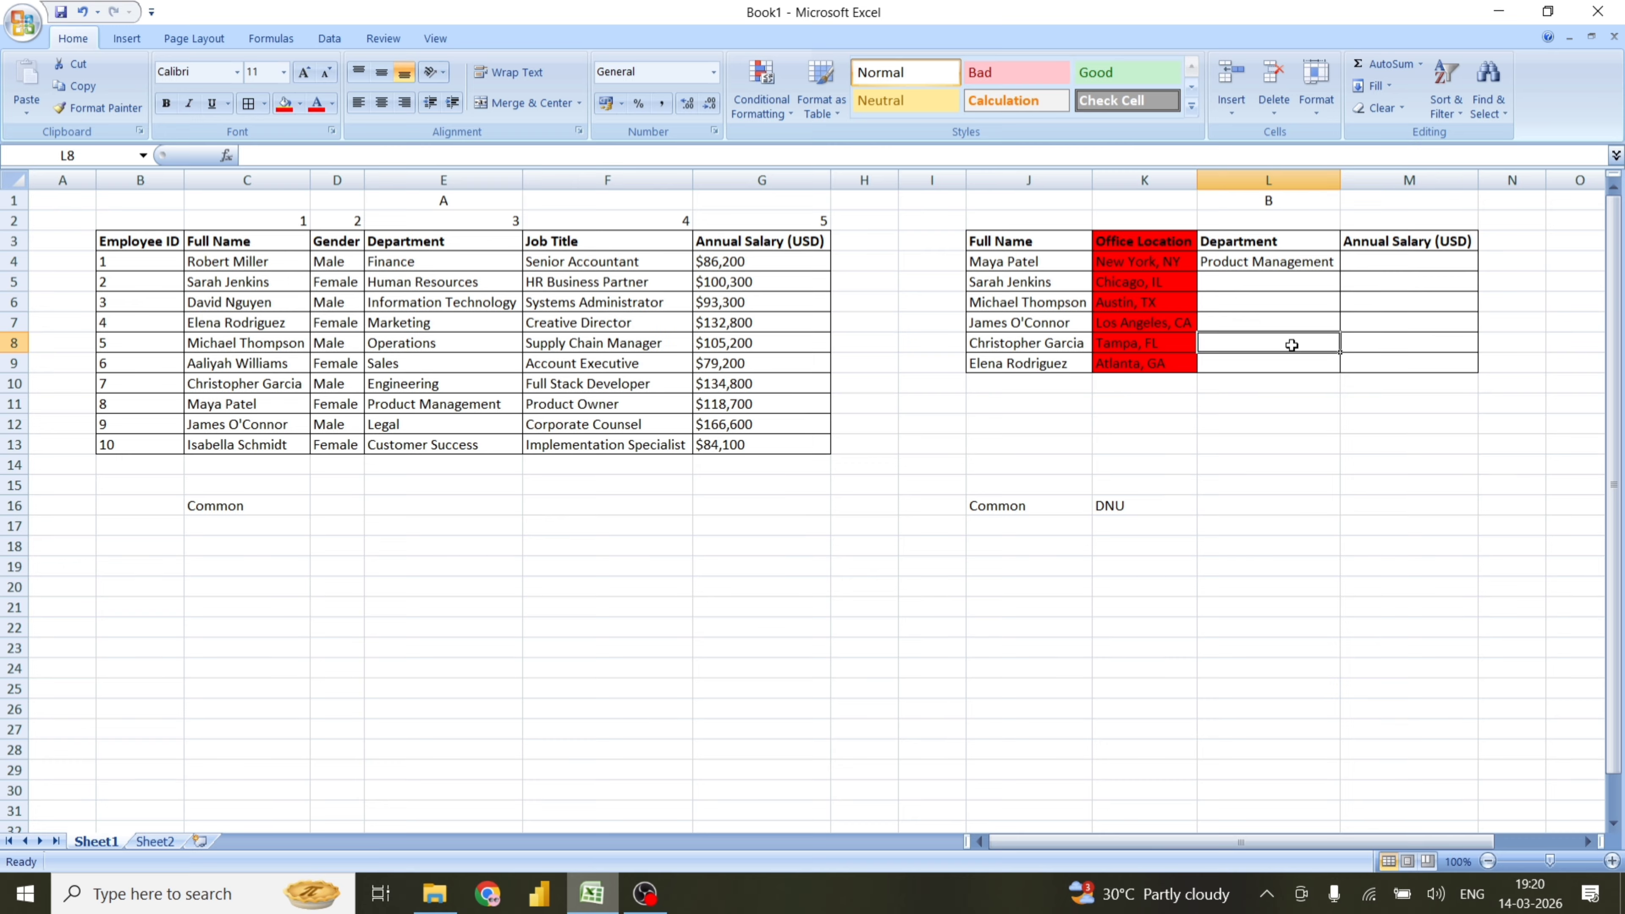
{"action": "left_click", "coordinate": [1429, 369]}
{"action": "left_click", "coordinate": [1408, 462]}
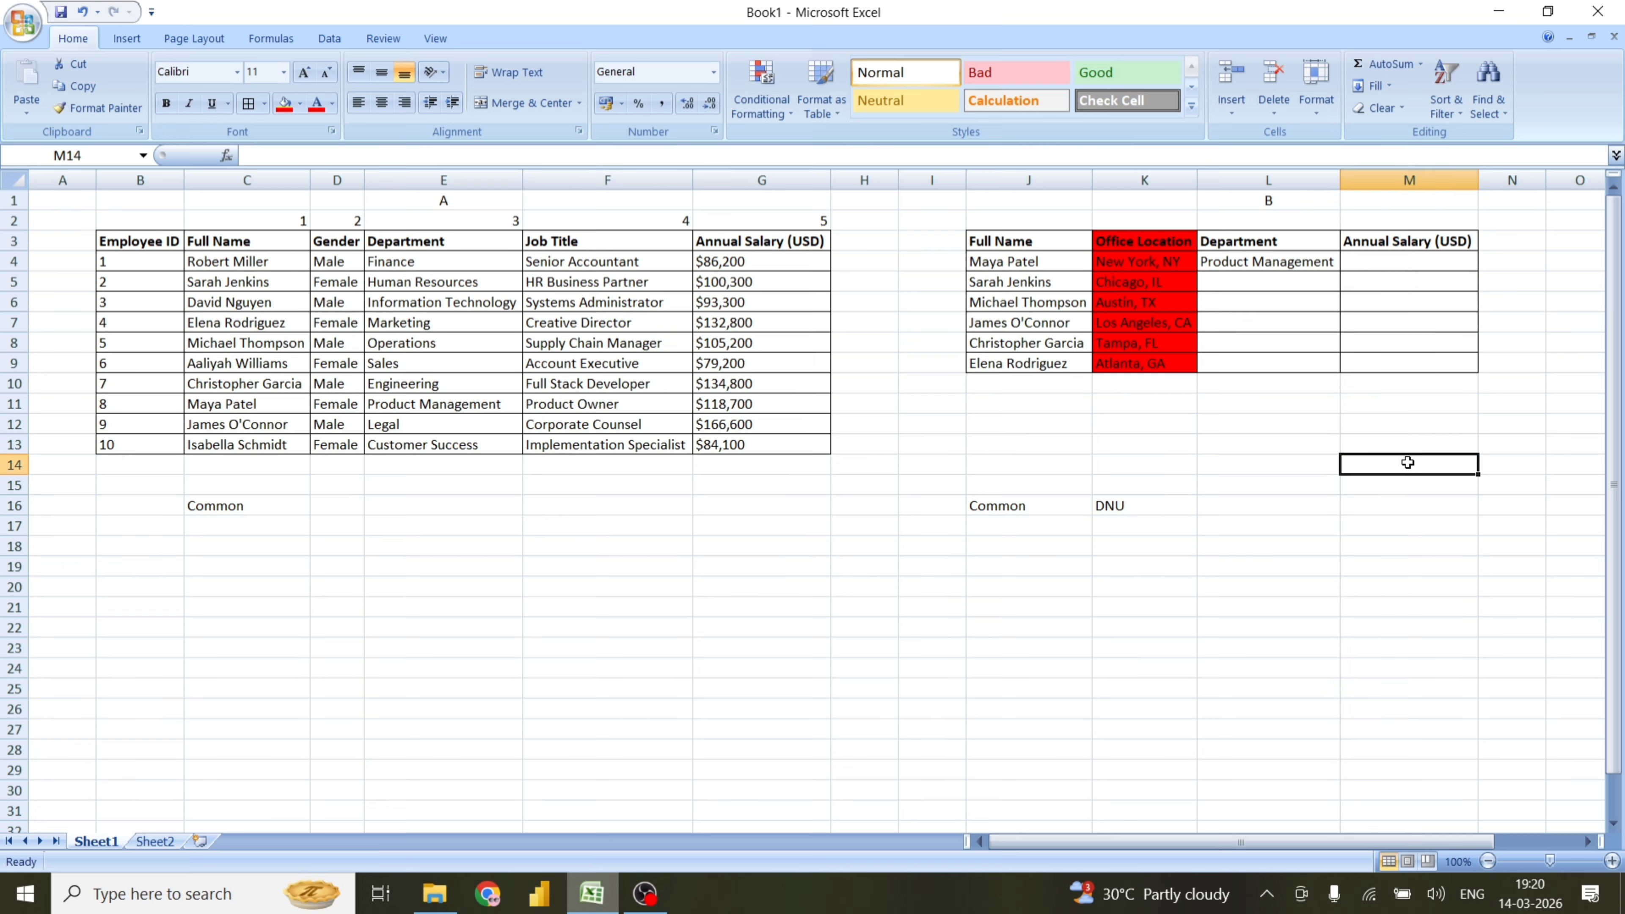
{"action": "left_click_drag", "start_coordinate": [1292, 255], "coordinate": [1385, 363]}
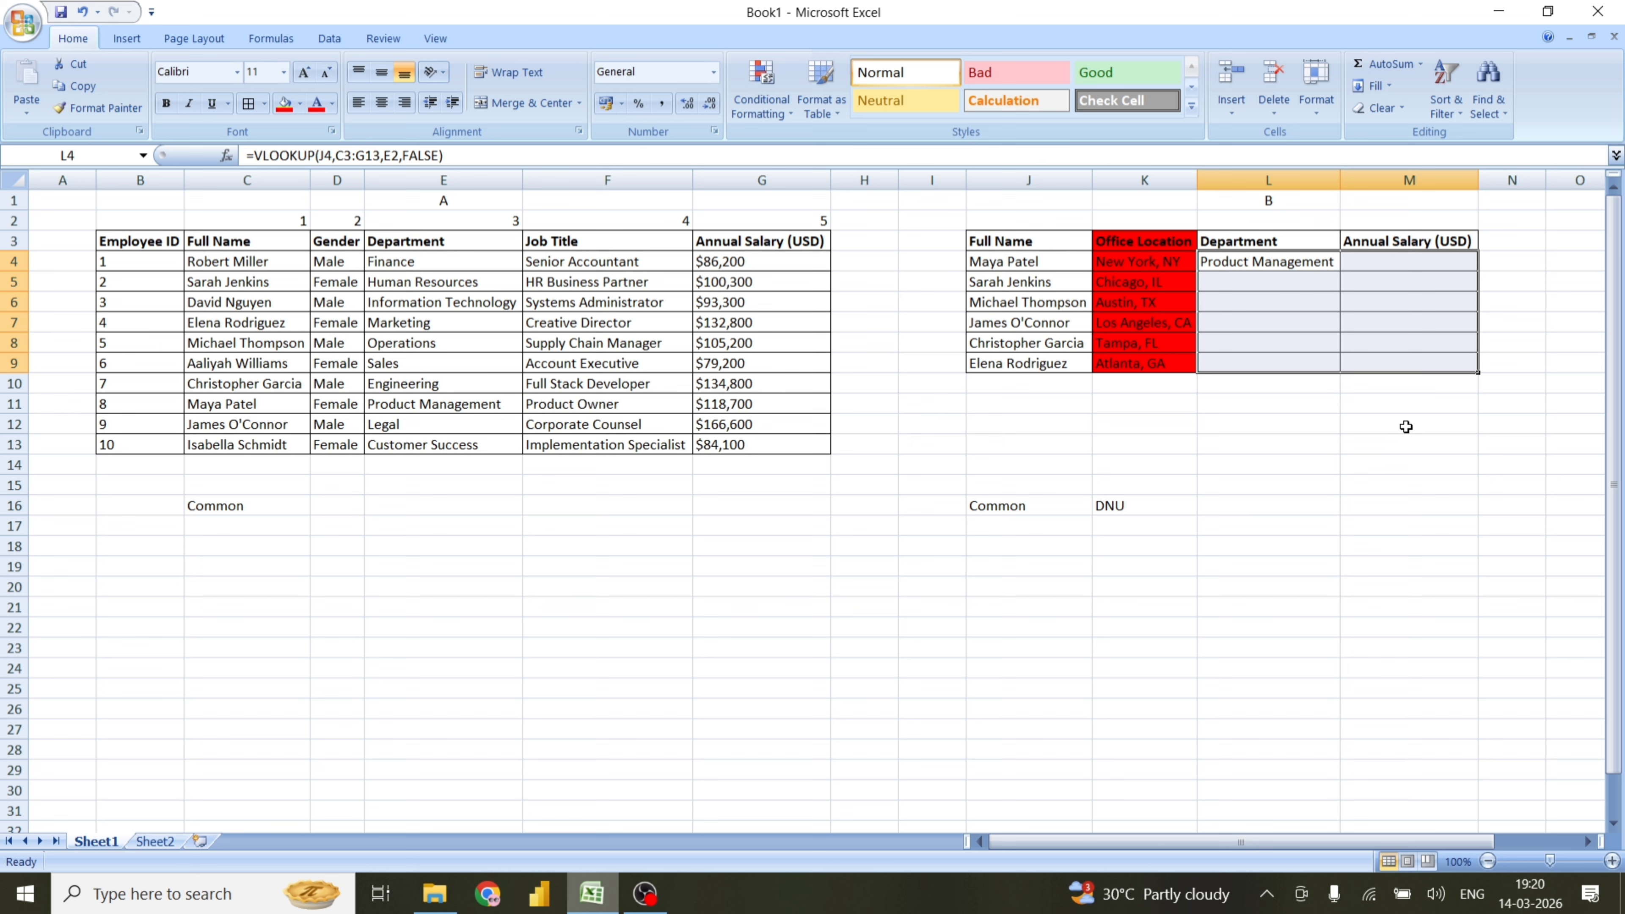
Fill the VLOOKUP formula from L4 right into M4
{"action": "left_click", "coordinate": [1275, 259]}
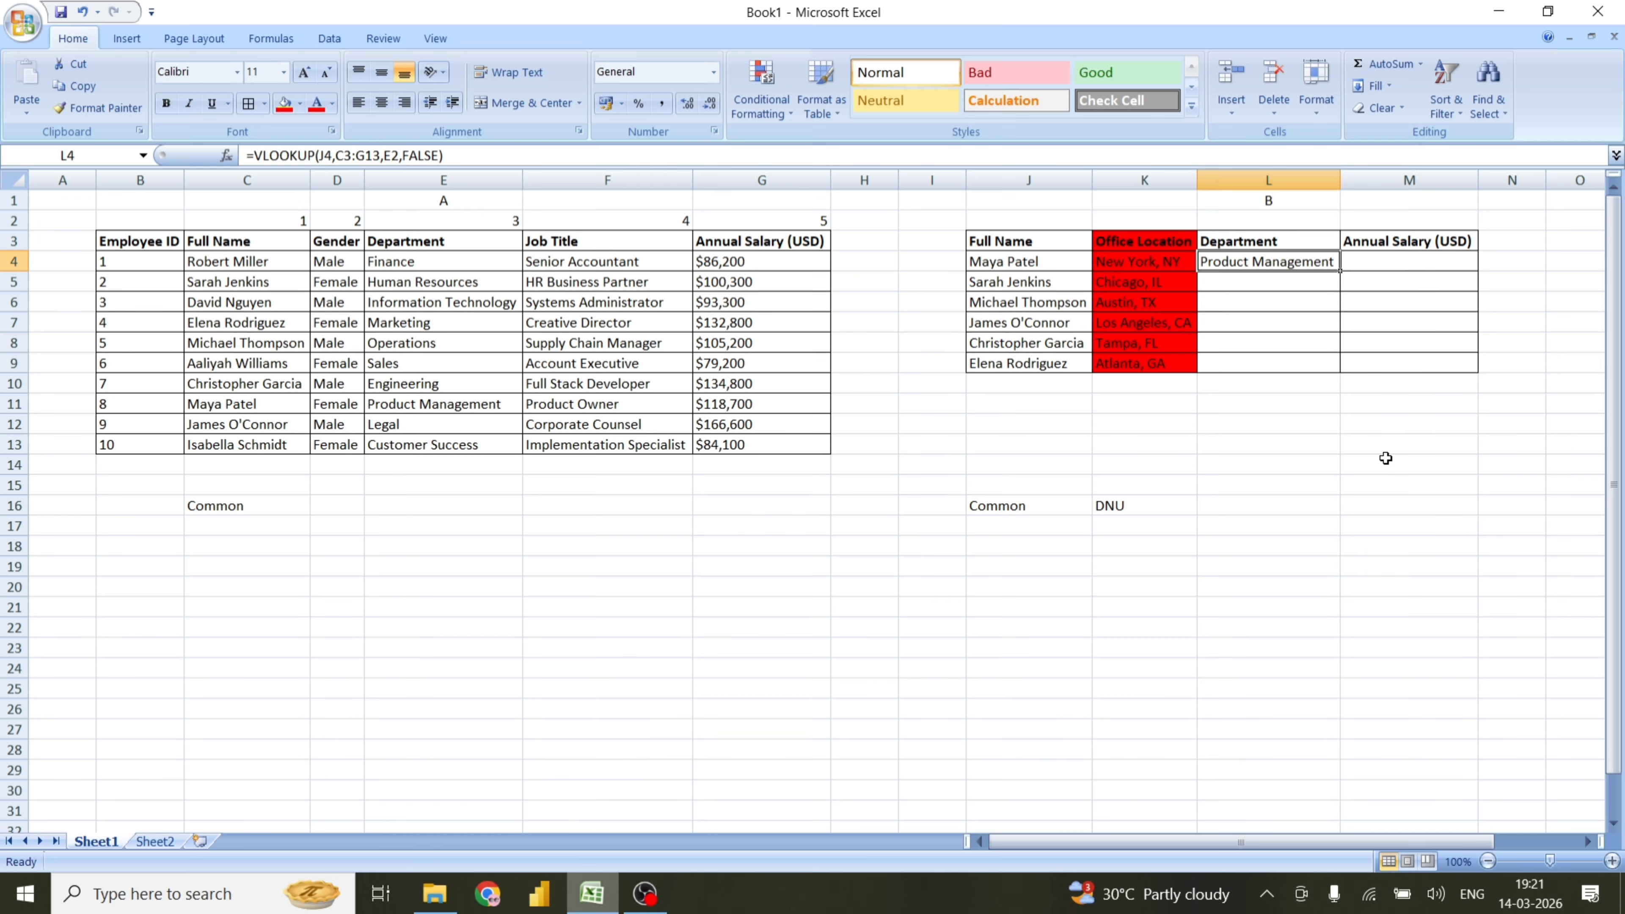
{"action": "key", "text": "shift+Right"}
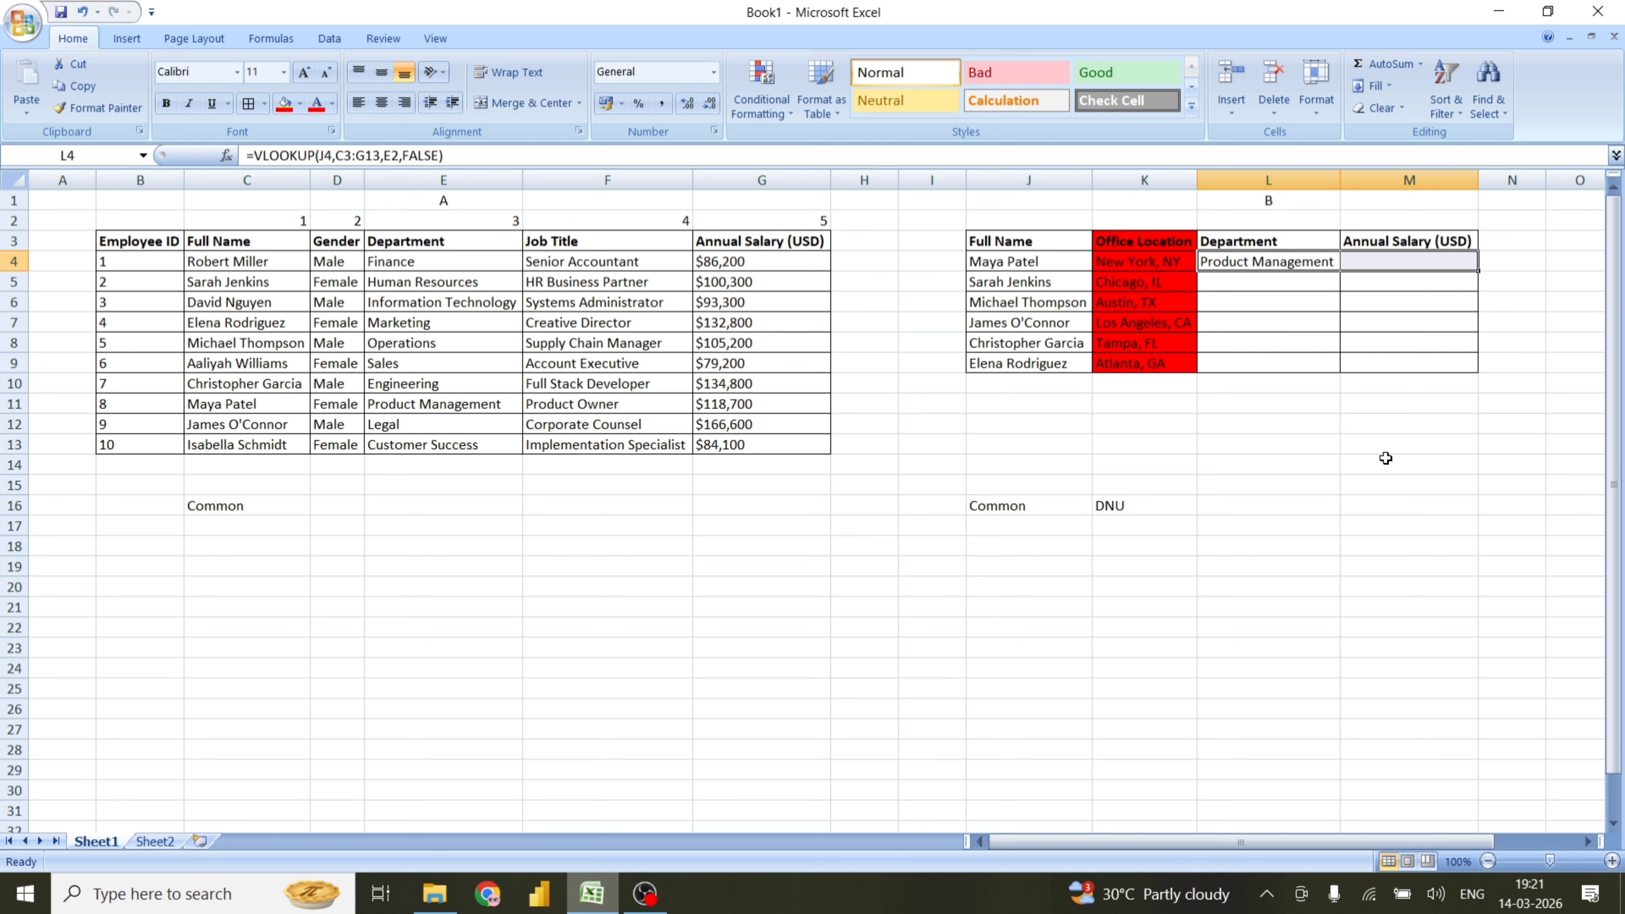
{"action": "key", "text": "ctrl+r"}
Inspect the lookup value in M4's VLOOKUP formula and compare it with the formula in L4
{"action": "left_click", "coordinate": [1425, 262]}
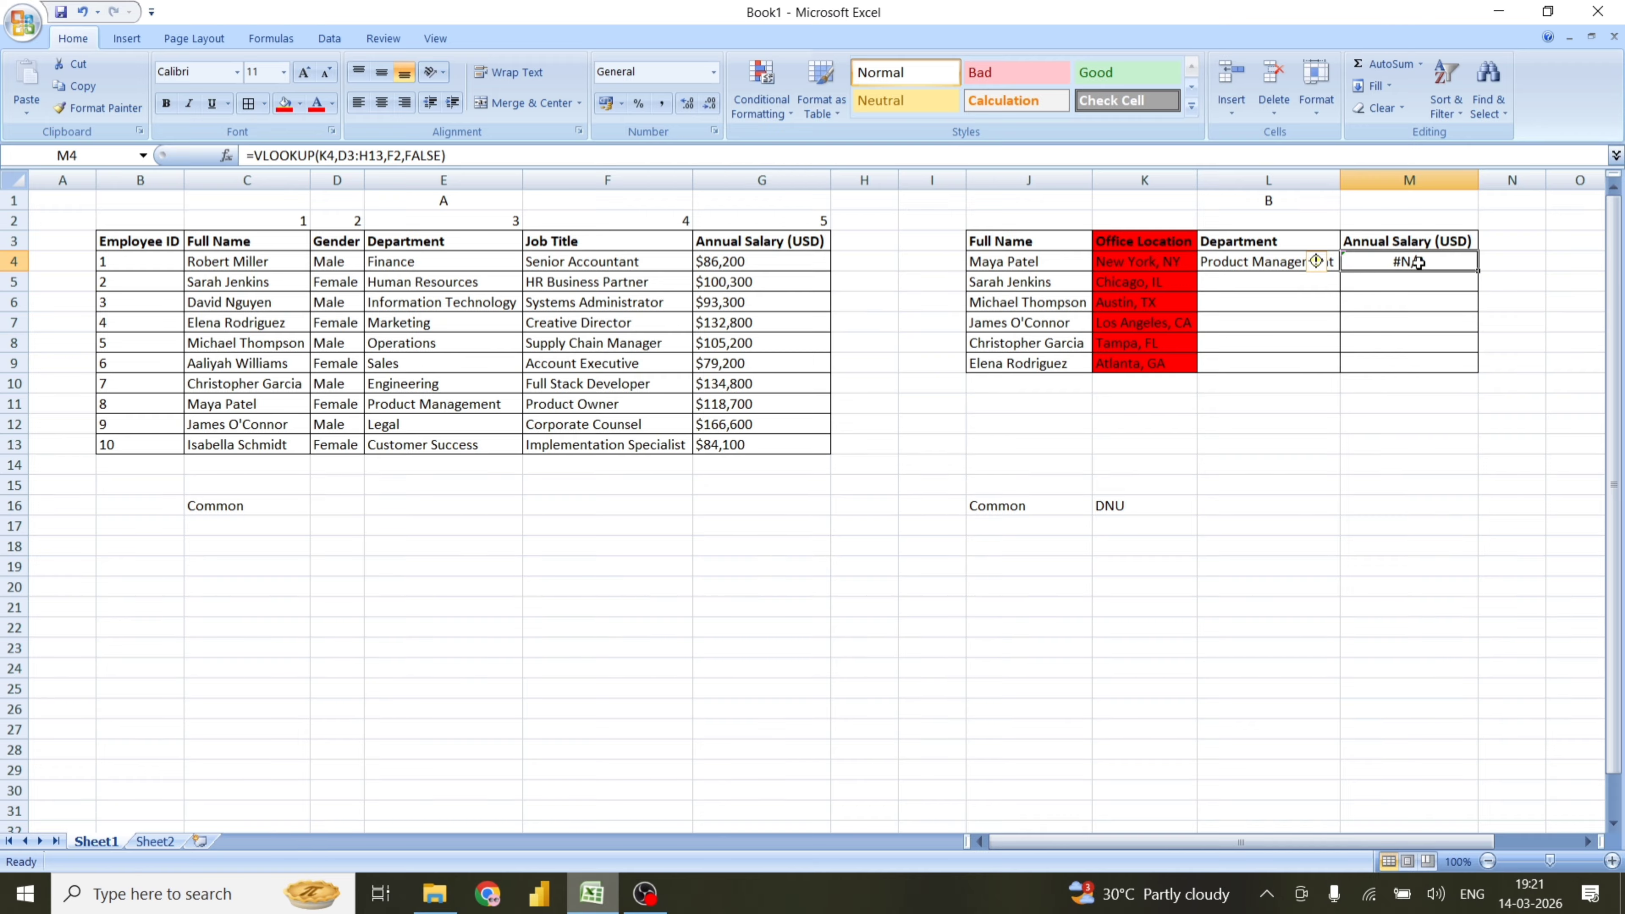
{"action": "double_click", "coordinate": [1418, 263]}
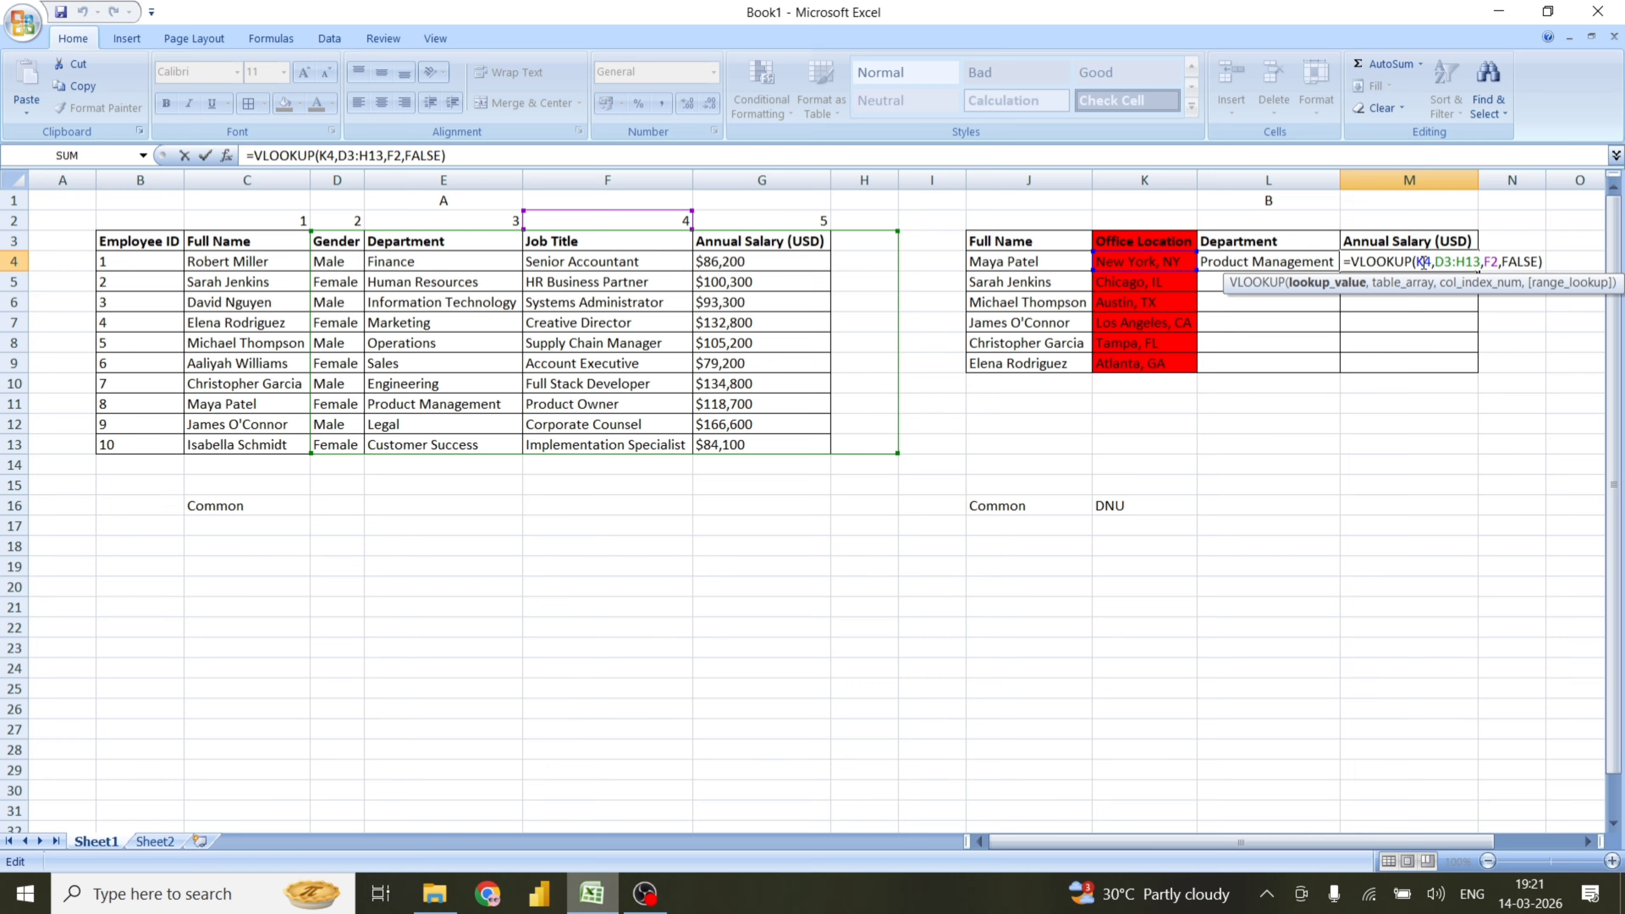
{"action": "left_click_drag", "start_coordinate": [1415, 262], "coordinate": [1434, 262]}
{"action": "key", "text": "ctrl+Return"}
{"action": "left_click", "coordinate": [1282, 268]}
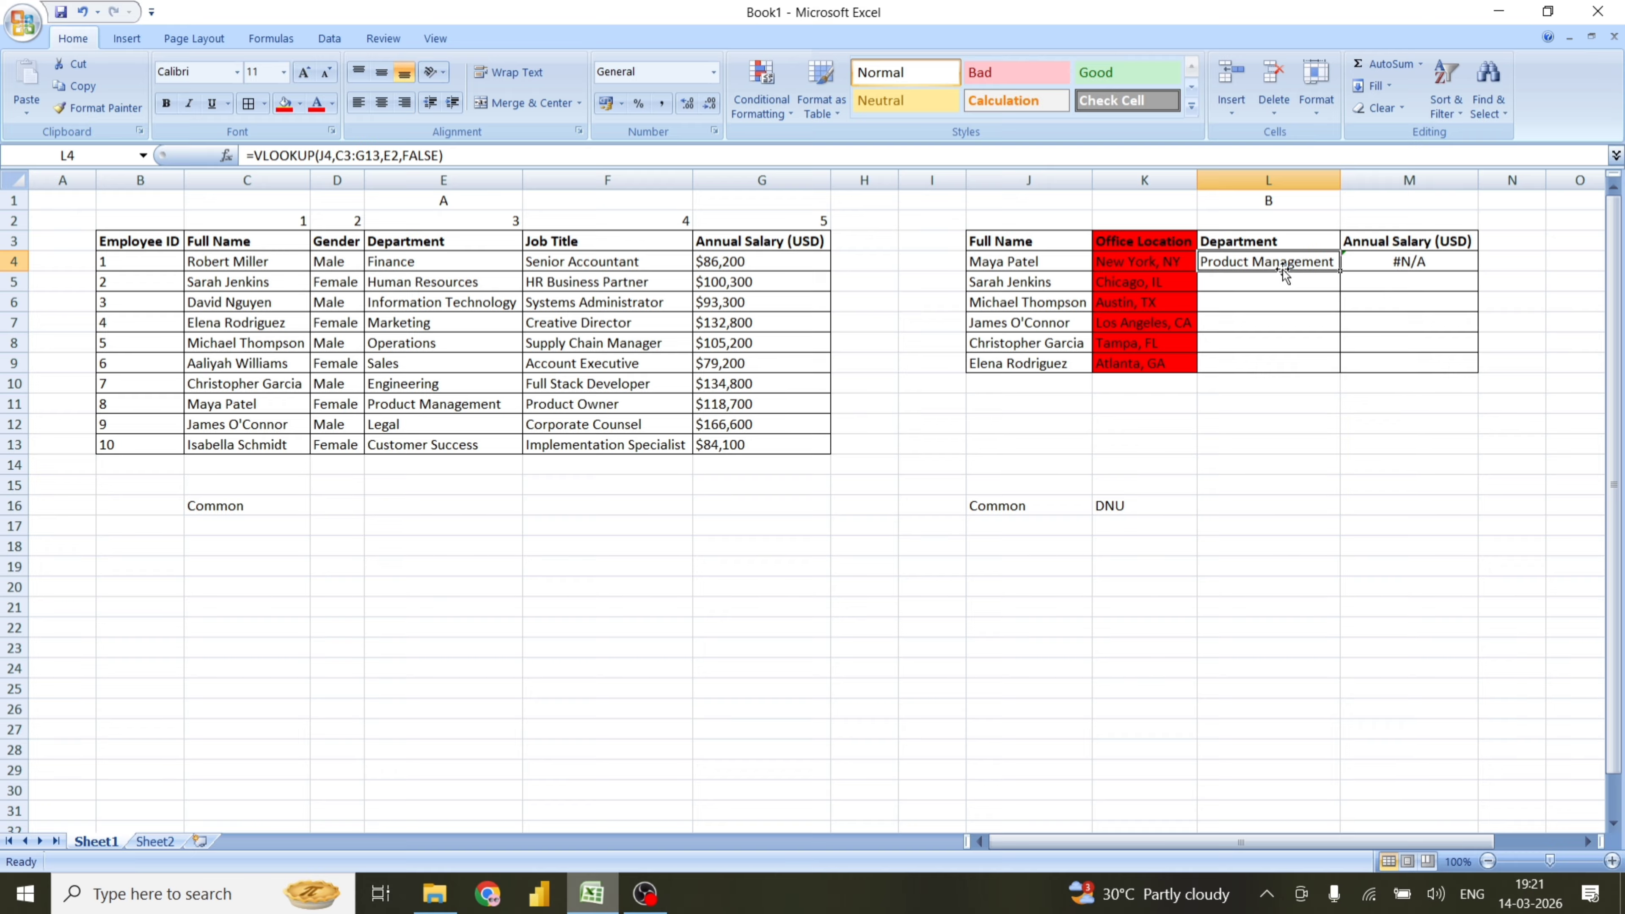
{"action": "left_click", "coordinate": [1384, 262]}
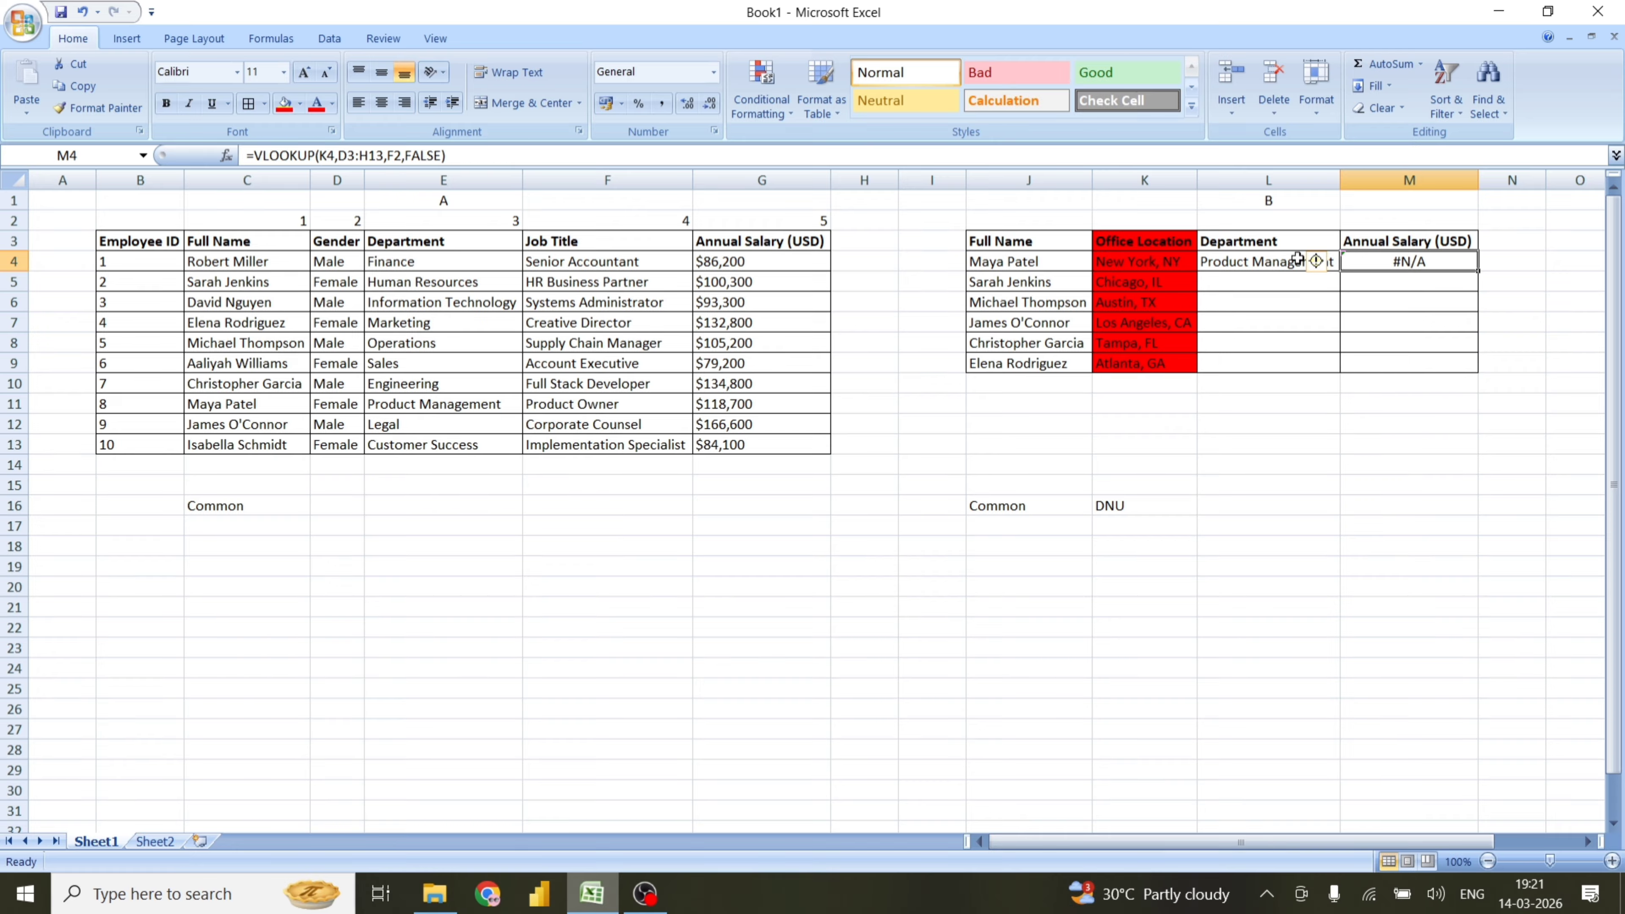
{"action": "left_click", "coordinate": [1231, 268]}
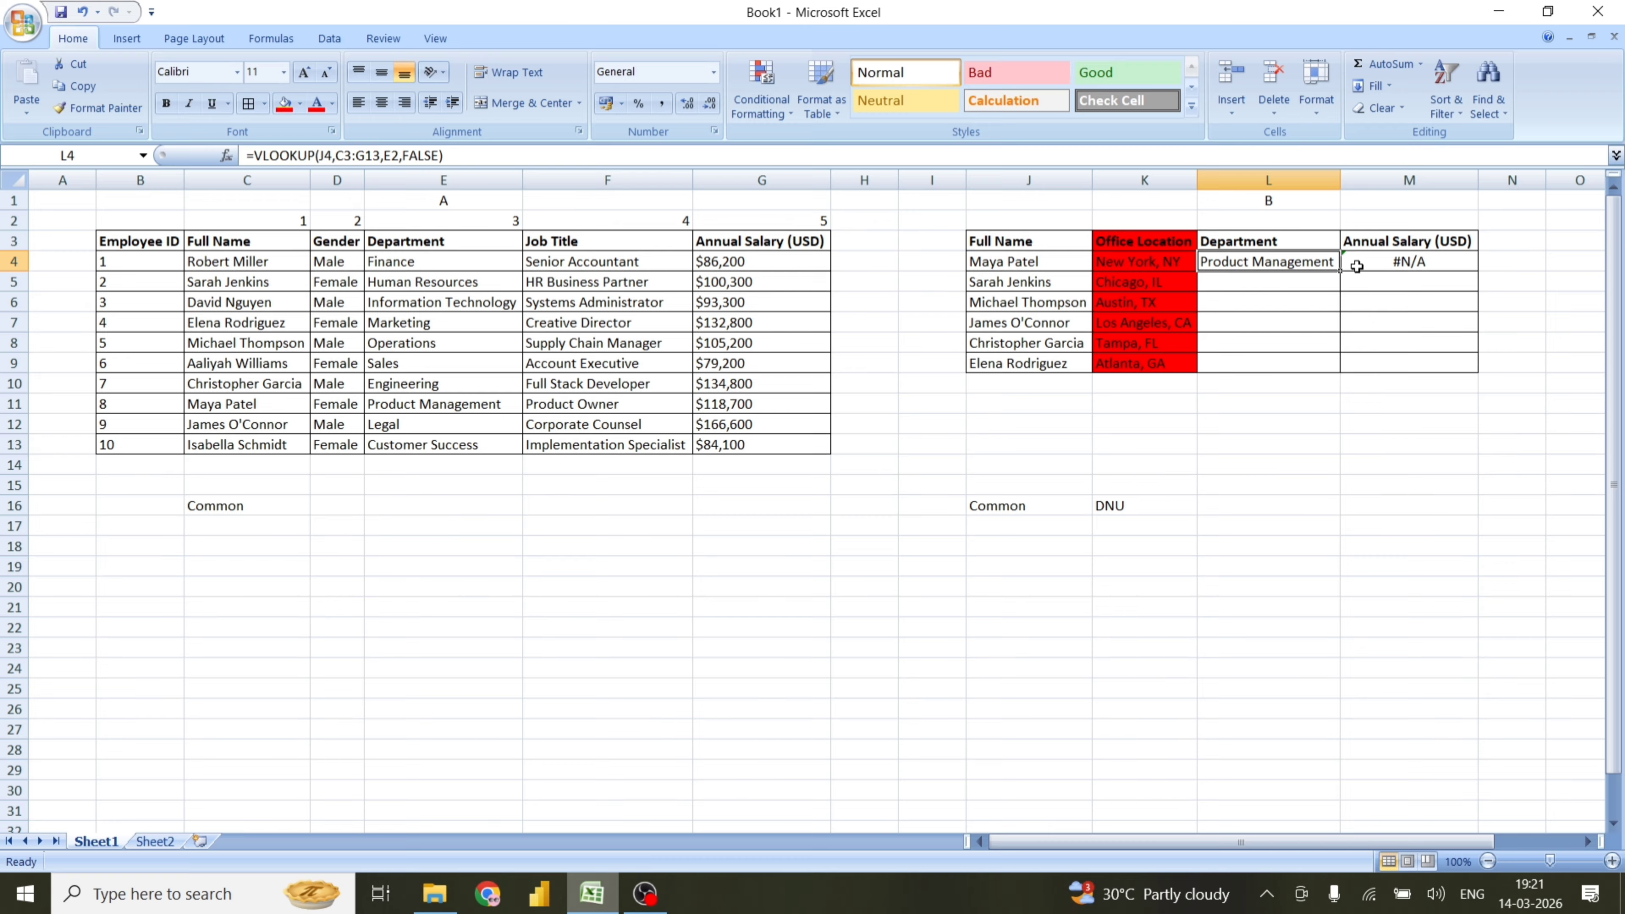
Lock the lookup column in L4's VLOOKUP as $J4 and refill the formula right into M4
{"action": "double_click", "coordinate": [1253, 262]}
{"action": "left_click", "coordinate": [1303, 288]}
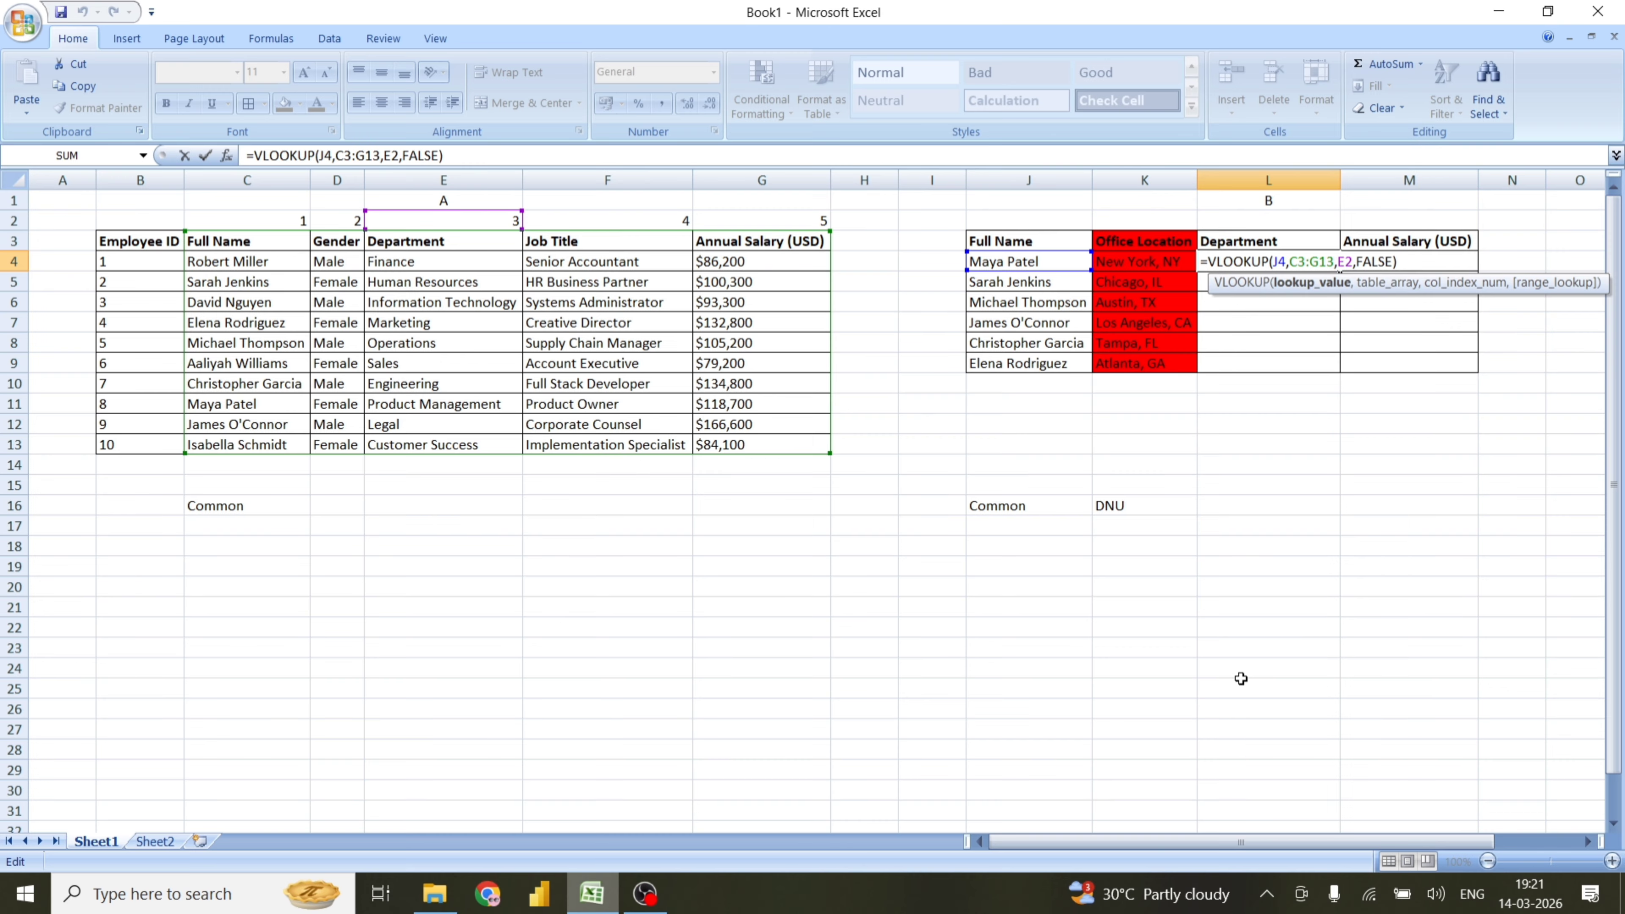
{"action": "type", "text": "$"}
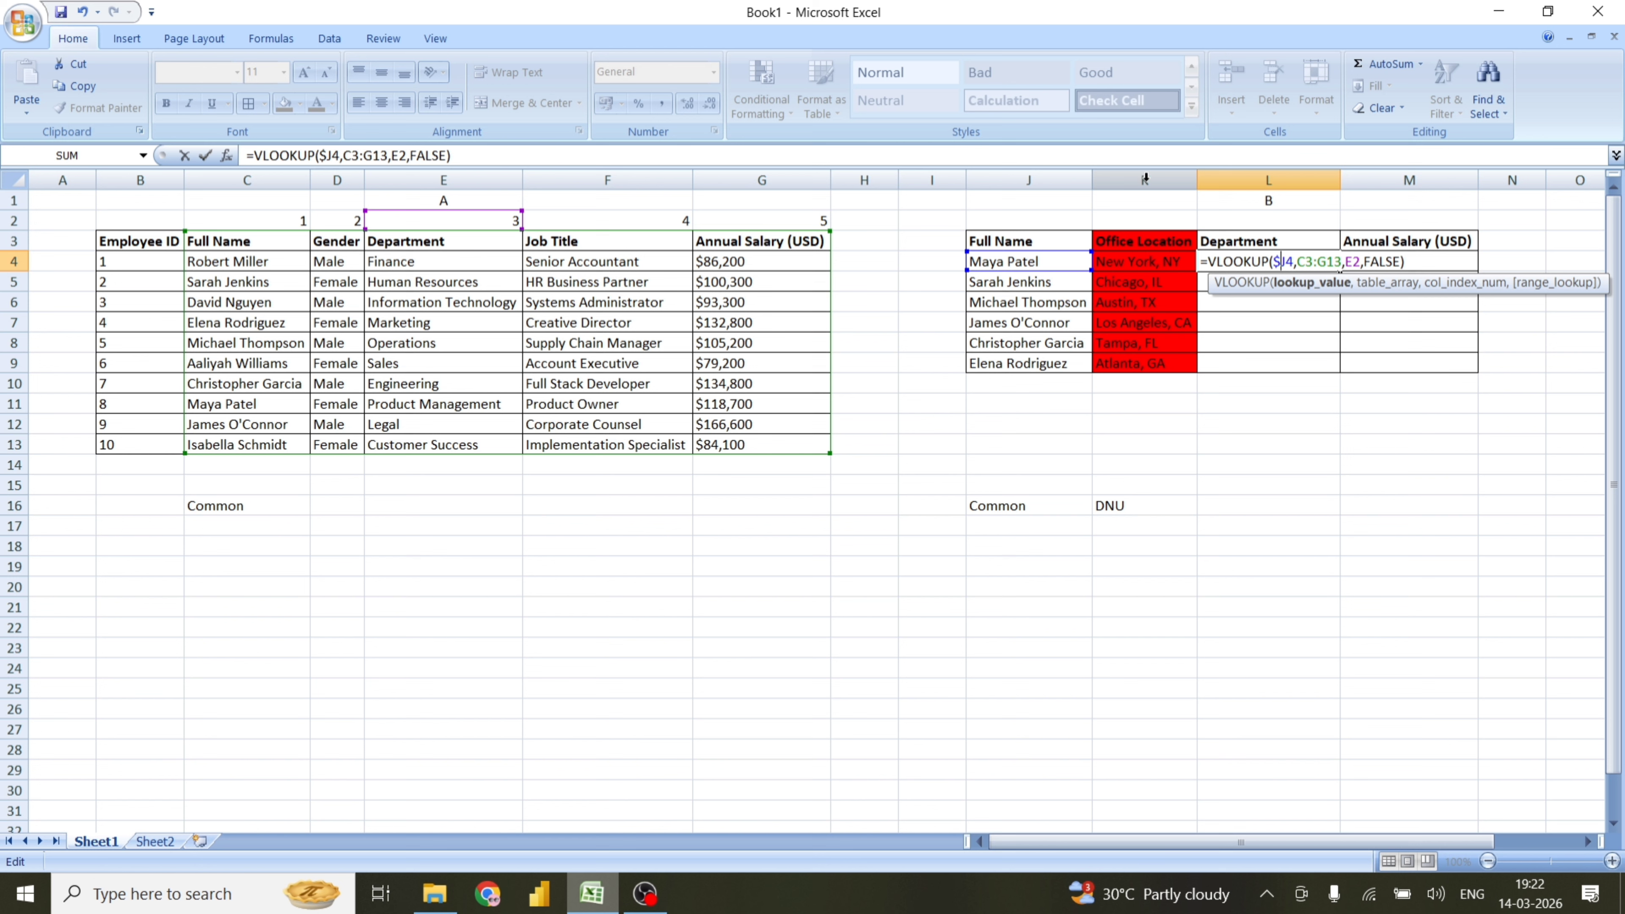
{"action": "key", "text": "Return"}
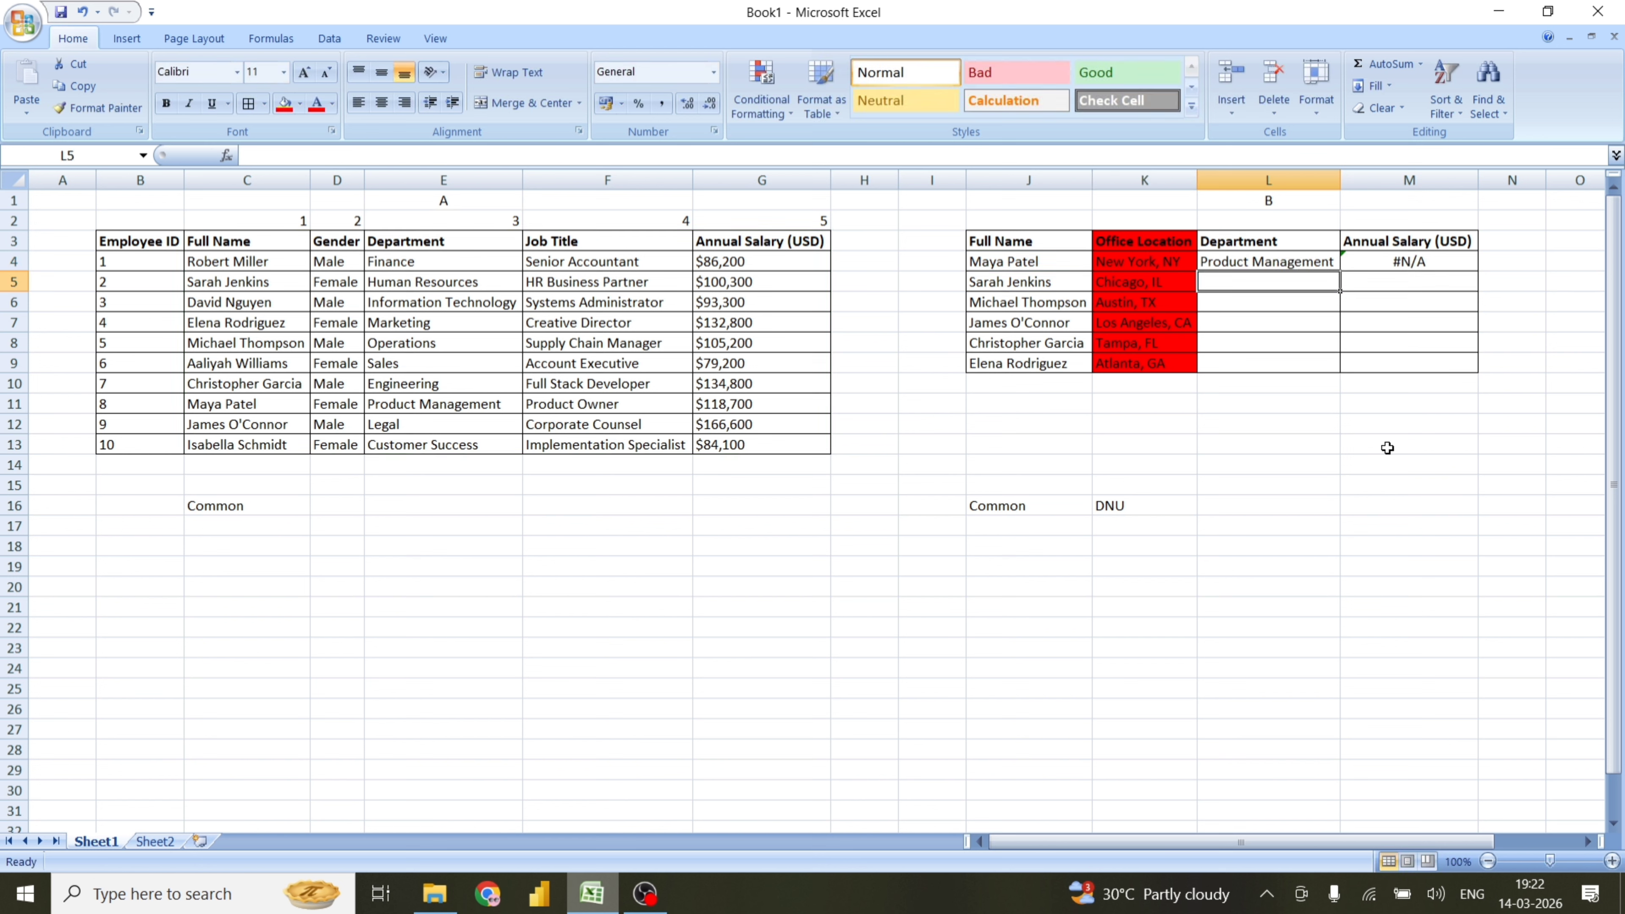
{"action": "key", "text": "Up"}
{"action": "key", "text": "shift+Right"}
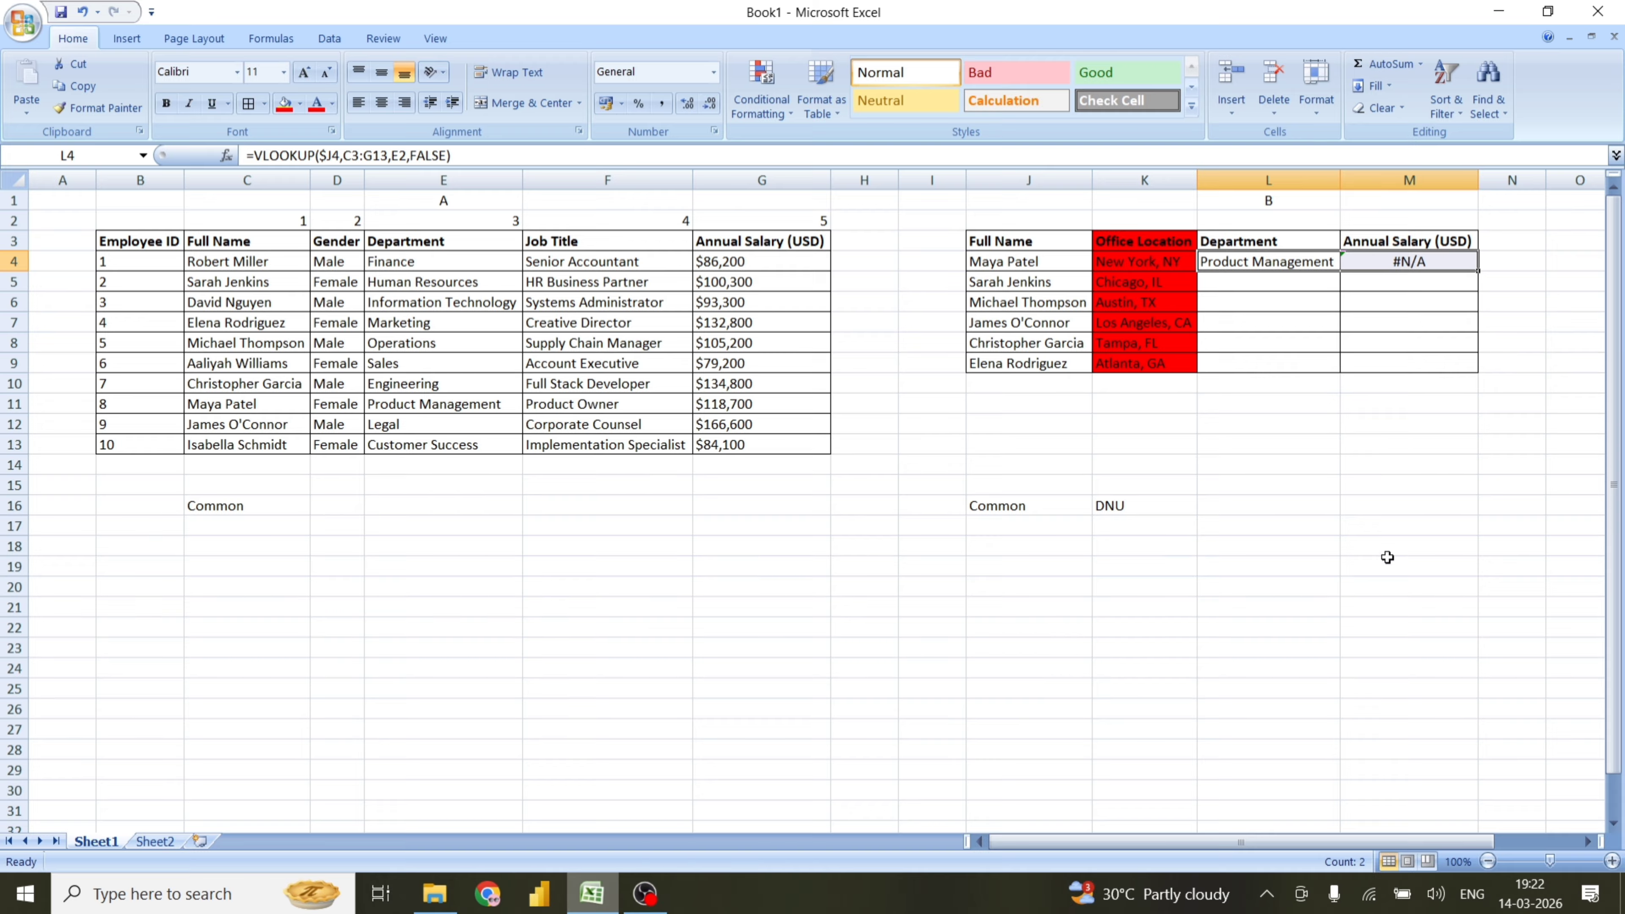
Inspect the table array reference in M4's formula and compare its starting column with table A's headers
{"action": "left_click", "coordinate": [1415, 261]}
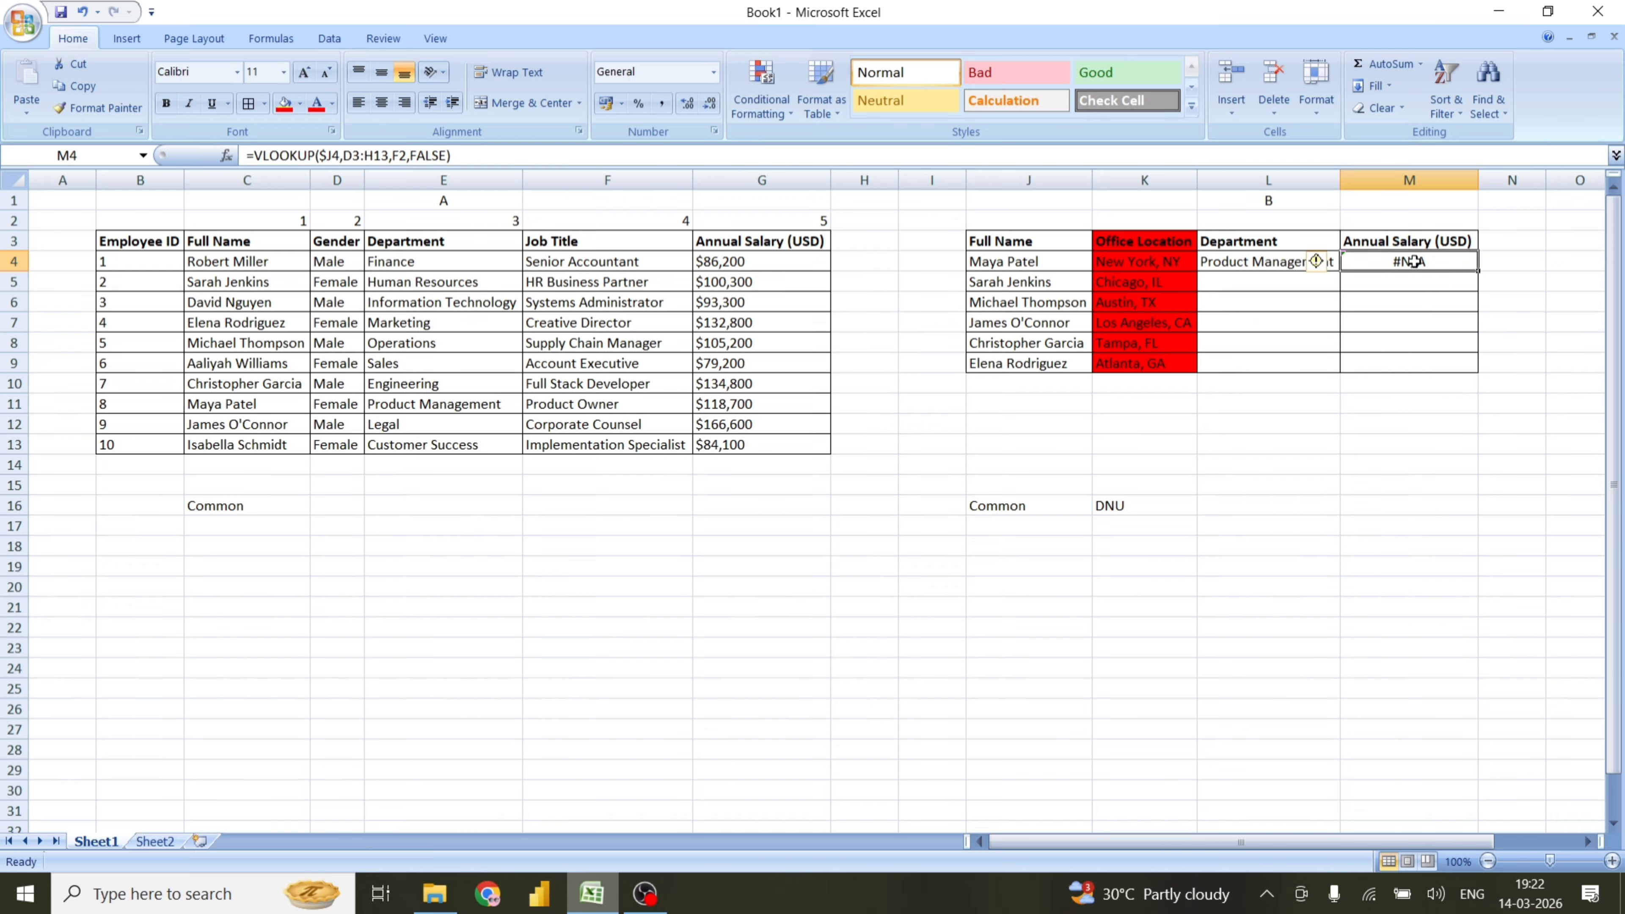
{"action": "double_click", "coordinate": [1414, 261]}
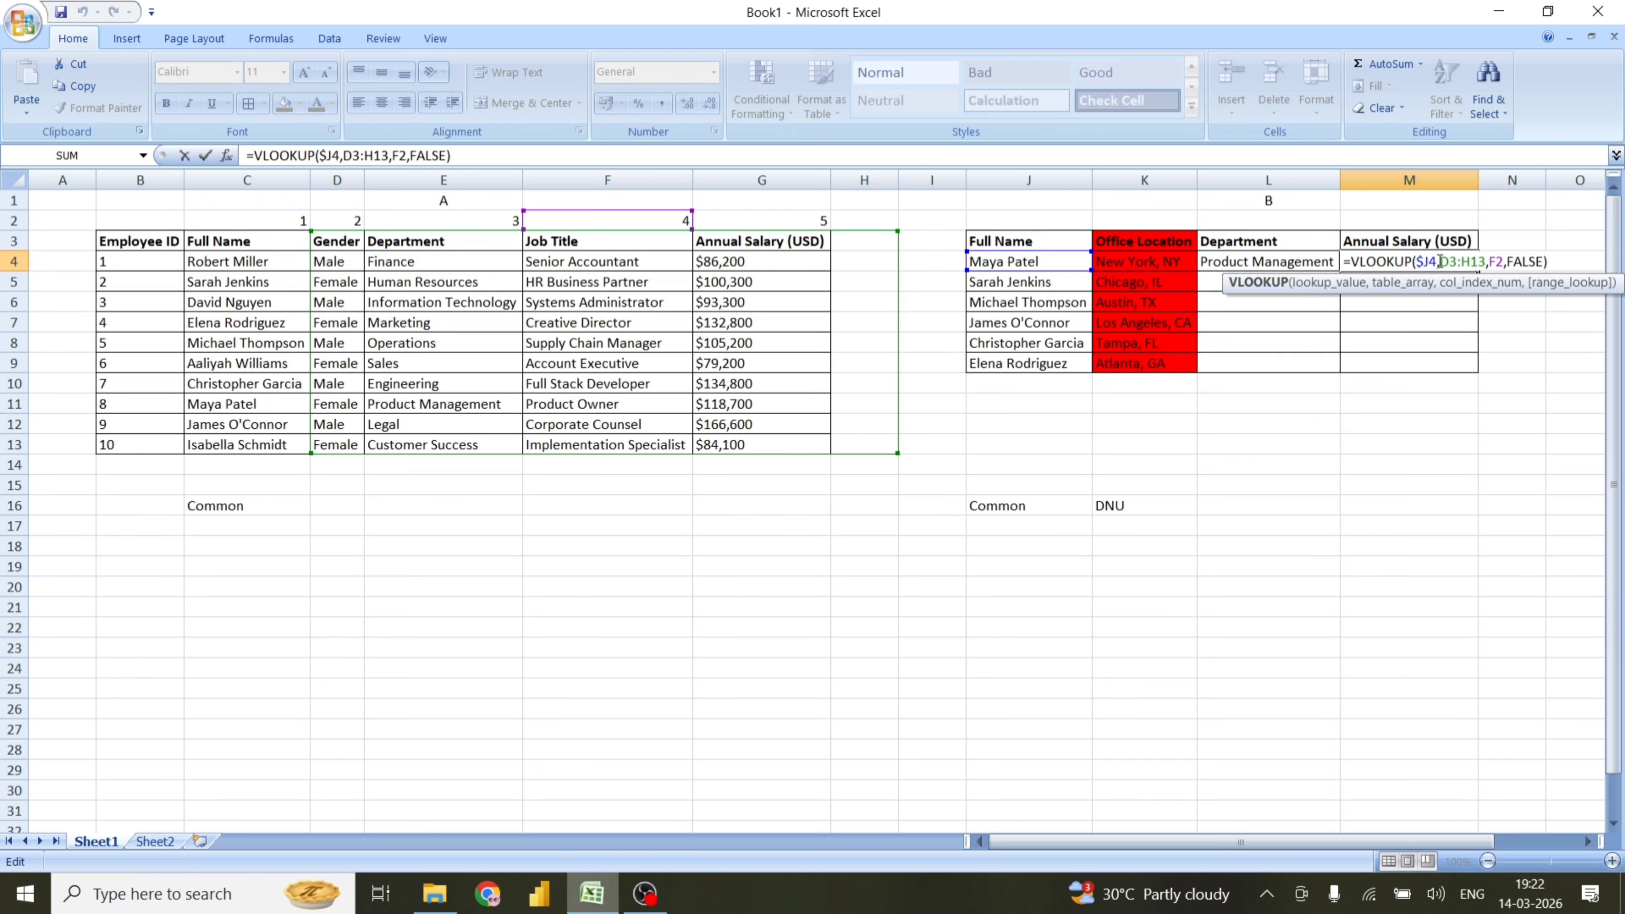
{"action": "left_click_drag", "start_coordinate": [1438, 262], "coordinate": [1485, 261]}
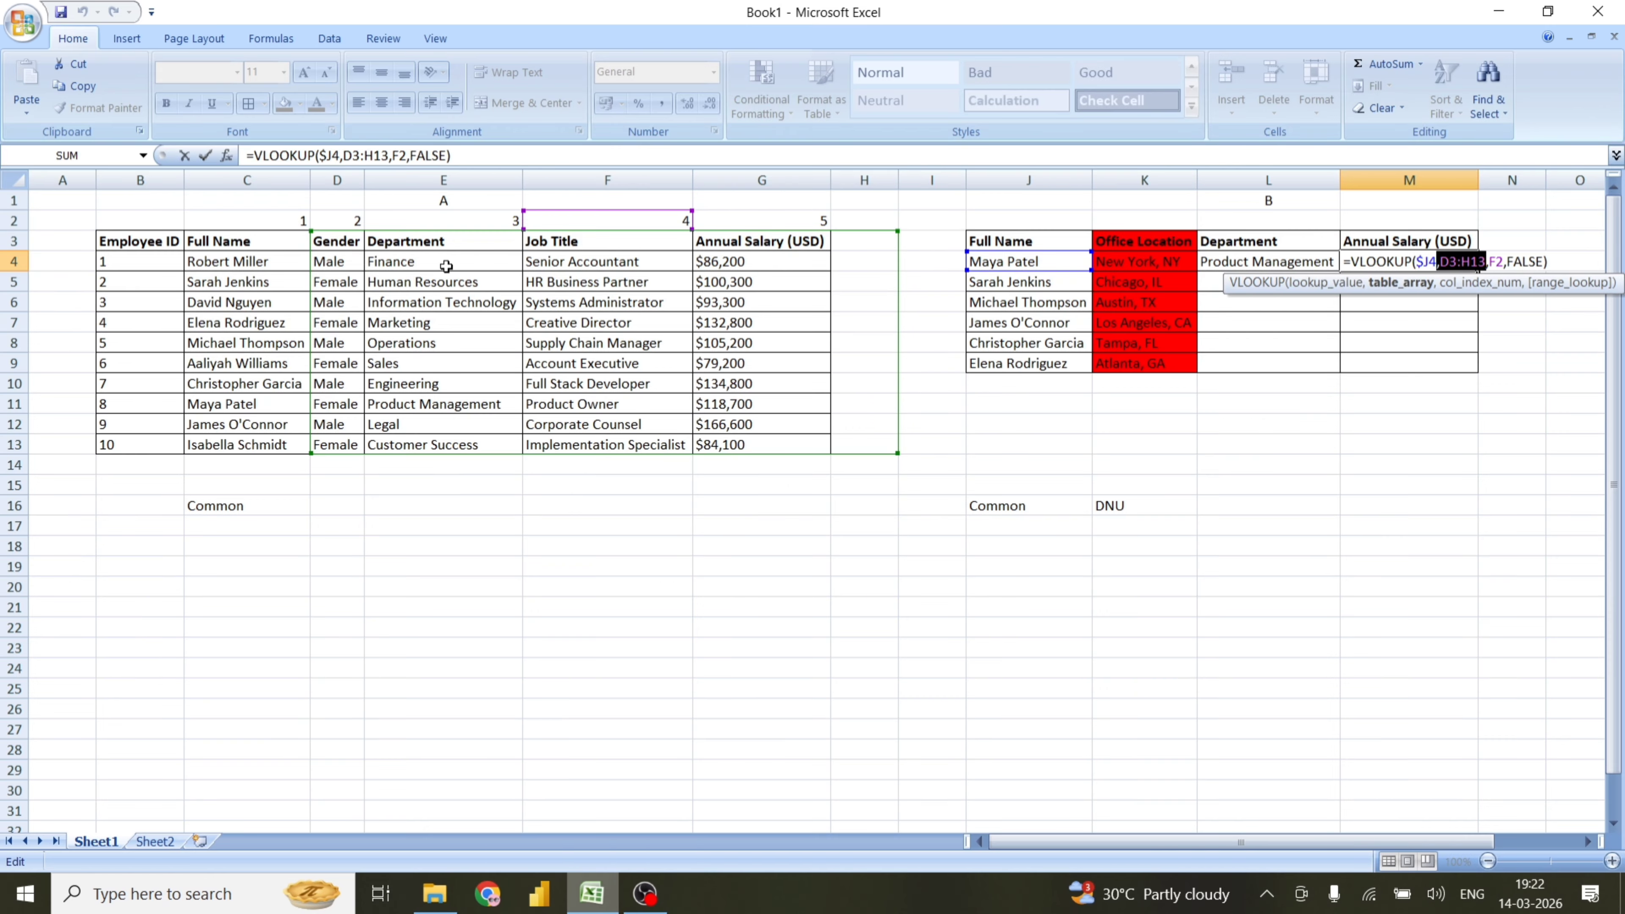
{"action": "key", "text": "Escape"}
{"action": "left_click", "coordinate": [344, 243]}
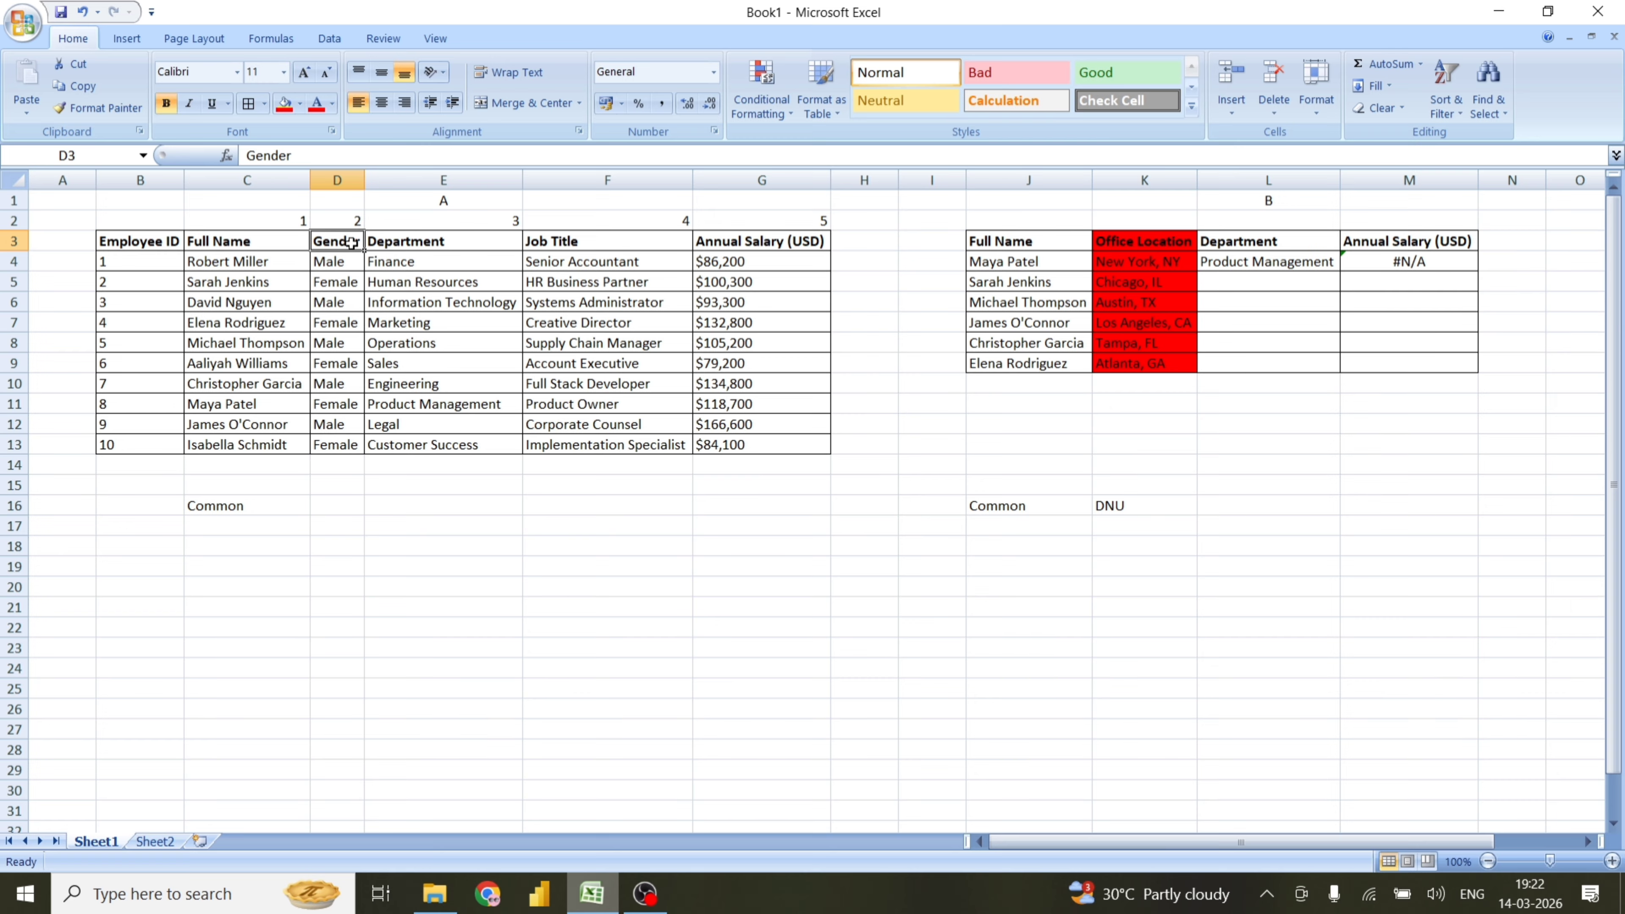
Examine the range one column over from table A, starting at the Gender header and spanning D3:H13
{"action": "key", "text": "shift+Right"}
{"action": "key", "text": "shift+Right"}
{"action": "key", "text": "shift+Right"}
{"action": "key", "text": "shift+Right"}
{"action": "key", "text": "shift+Right"}
{"action": "key", "text": "shift+Left"}
{"action": "key", "text": "shift+Down"}
{"action": "key", "text": "shift+Down"}
{"action": "key", "text": "shift+Down"}
{"action": "key", "text": "shift+Down"}
{"action": "key", "text": "shift+Down"}
{"action": "key", "text": "shift+Down"}
{"action": "key", "text": "shift+Down"}
{"action": "key", "text": "shift+Down"}
{"action": "key", "text": "shift+Down"}
{"action": "key", "text": "shift+Down"}
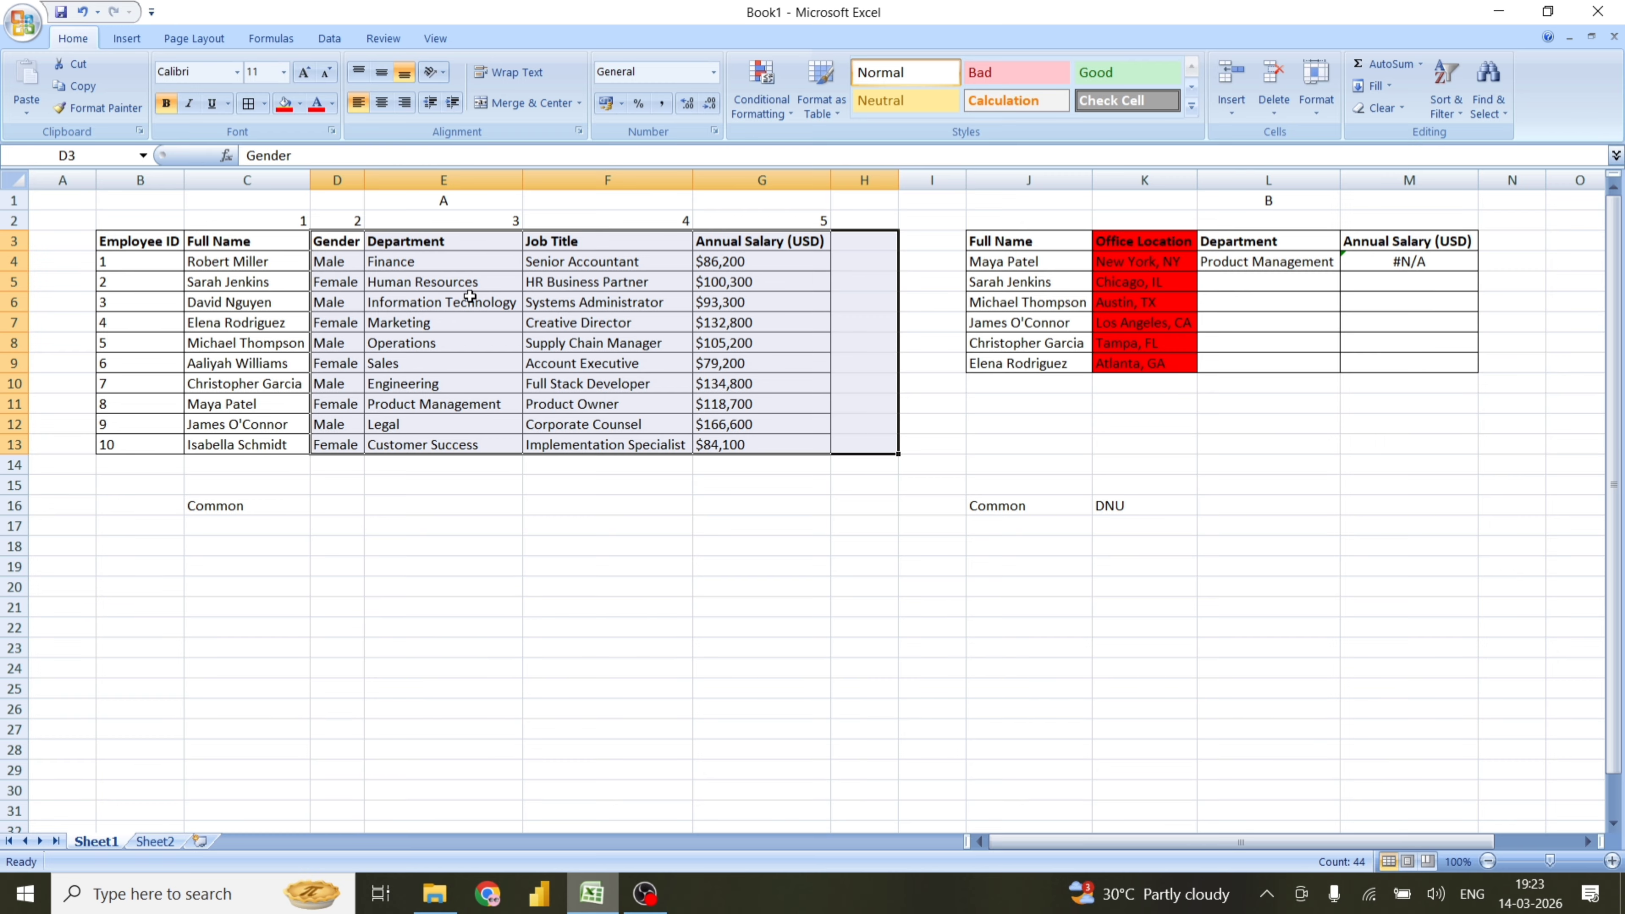
Lock the table array in L4's VLOOKUP as $C$3:$G$13 and refill the formula right into M4
{"action": "left_click", "coordinate": [1316, 262]}
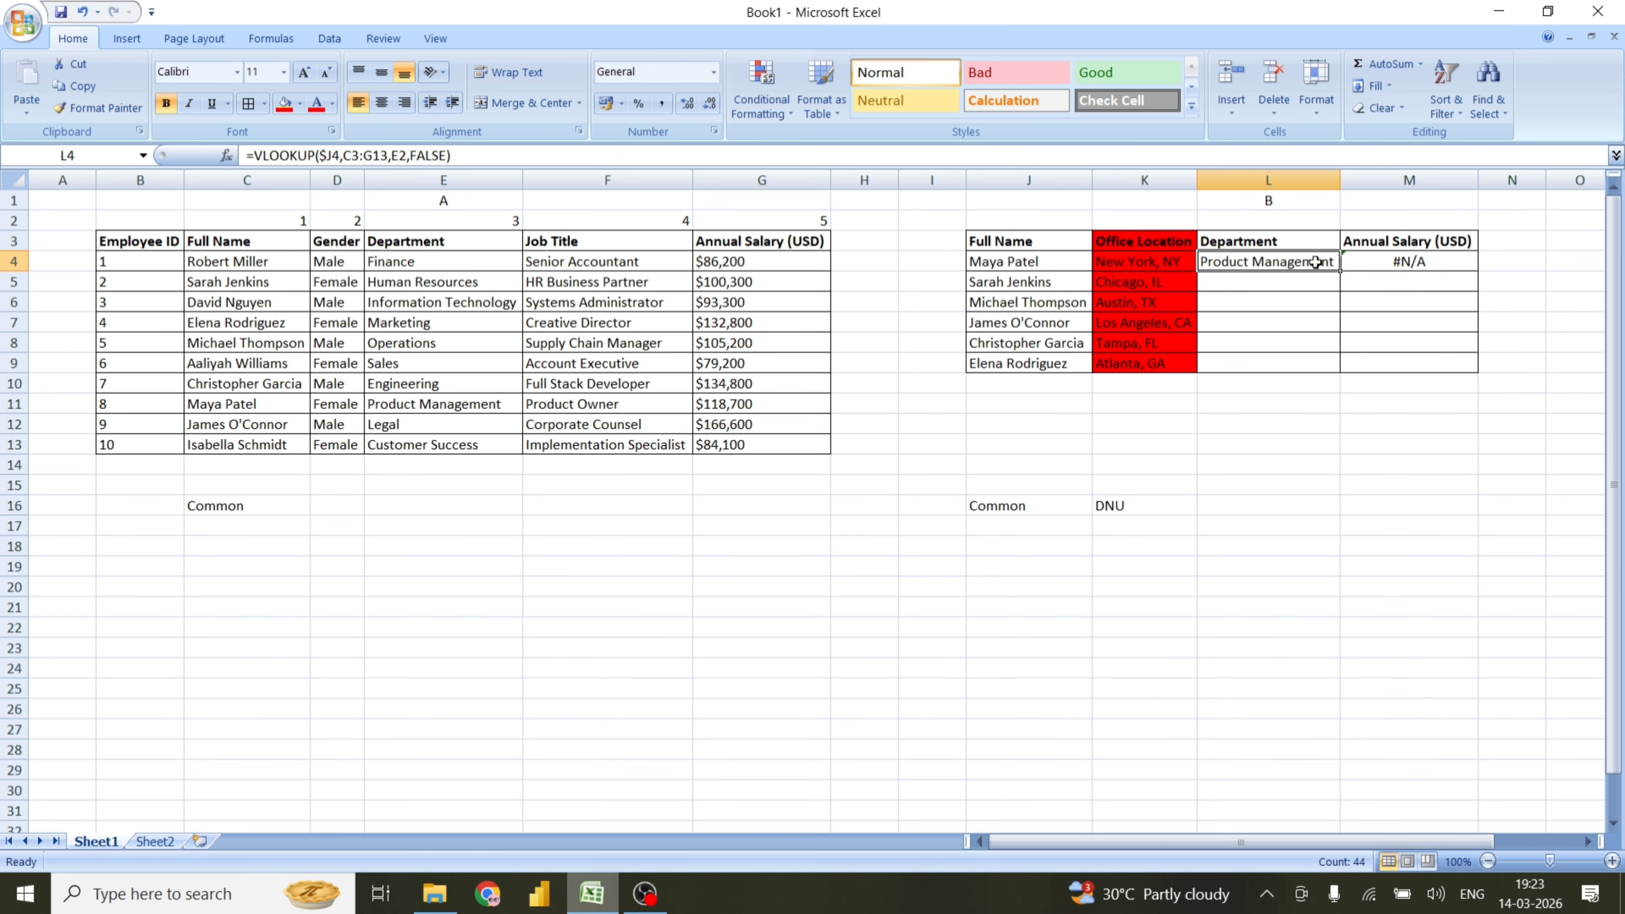
{"action": "double_click", "coordinate": [1272, 263]}
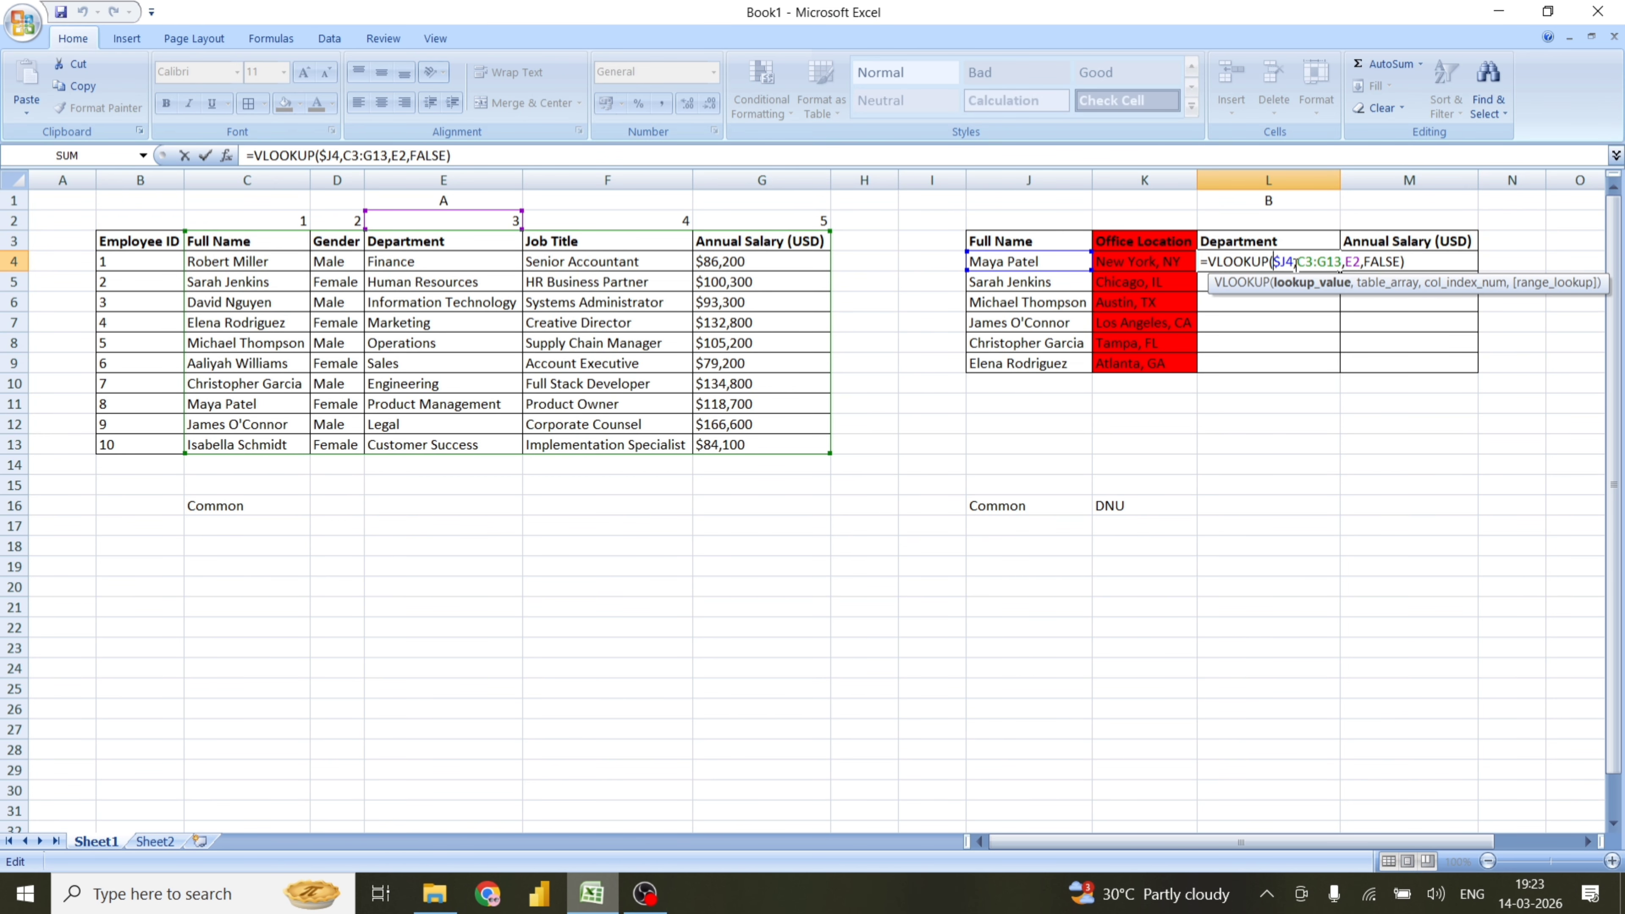
{"action": "left_click_drag", "start_coordinate": [1298, 263], "coordinate": [1341, 263]}
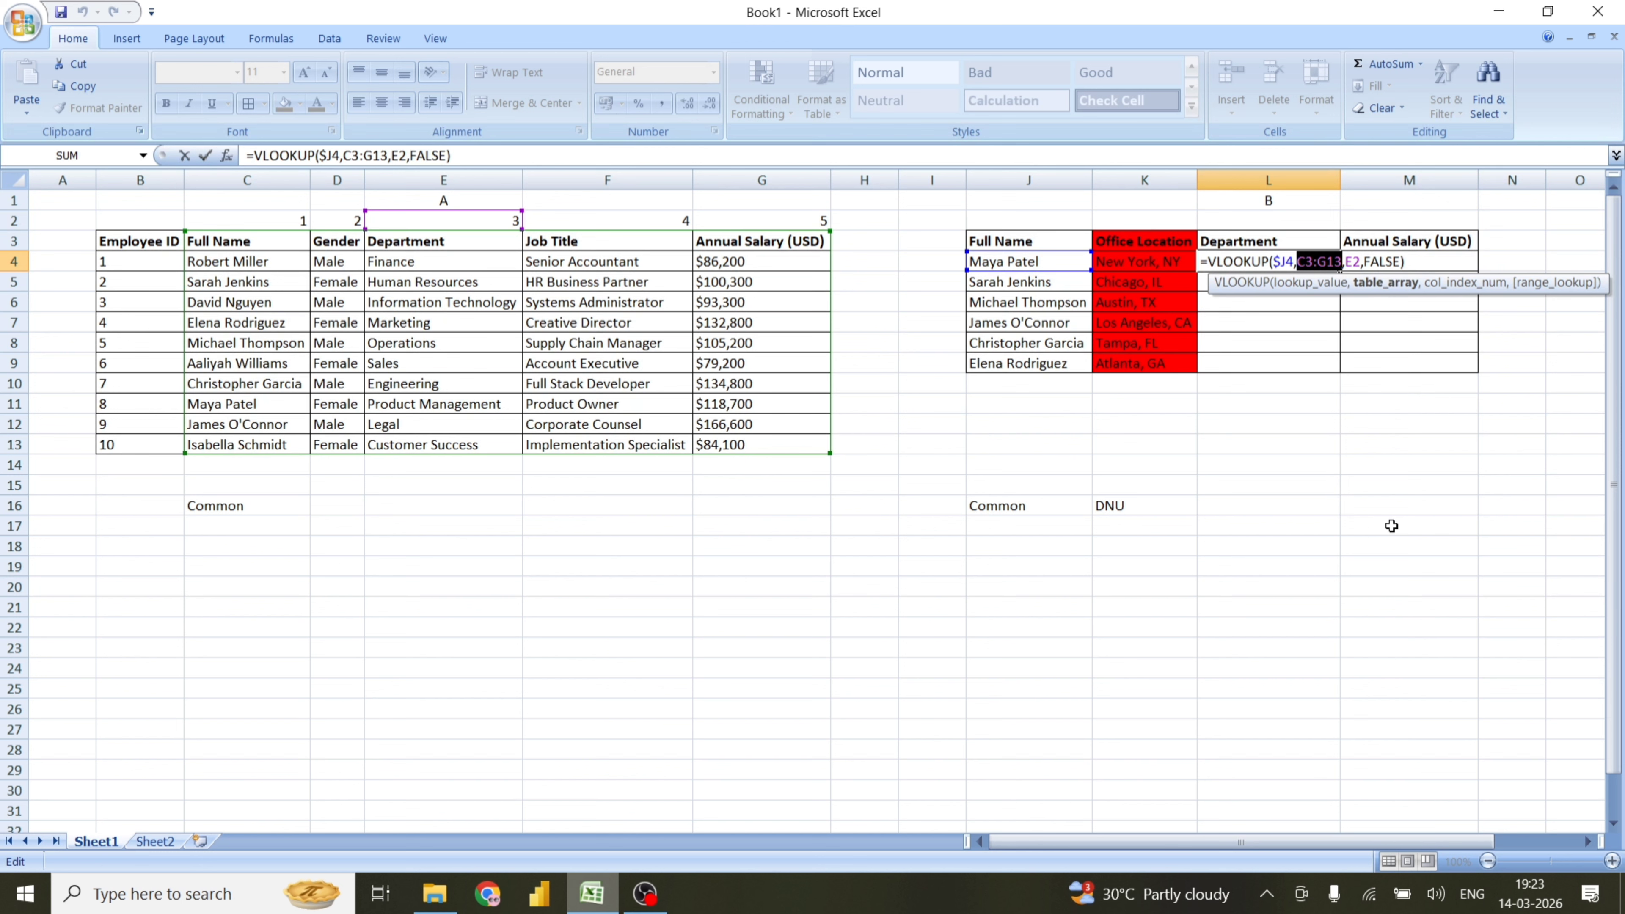
{"action": "key", "text": "F4"}
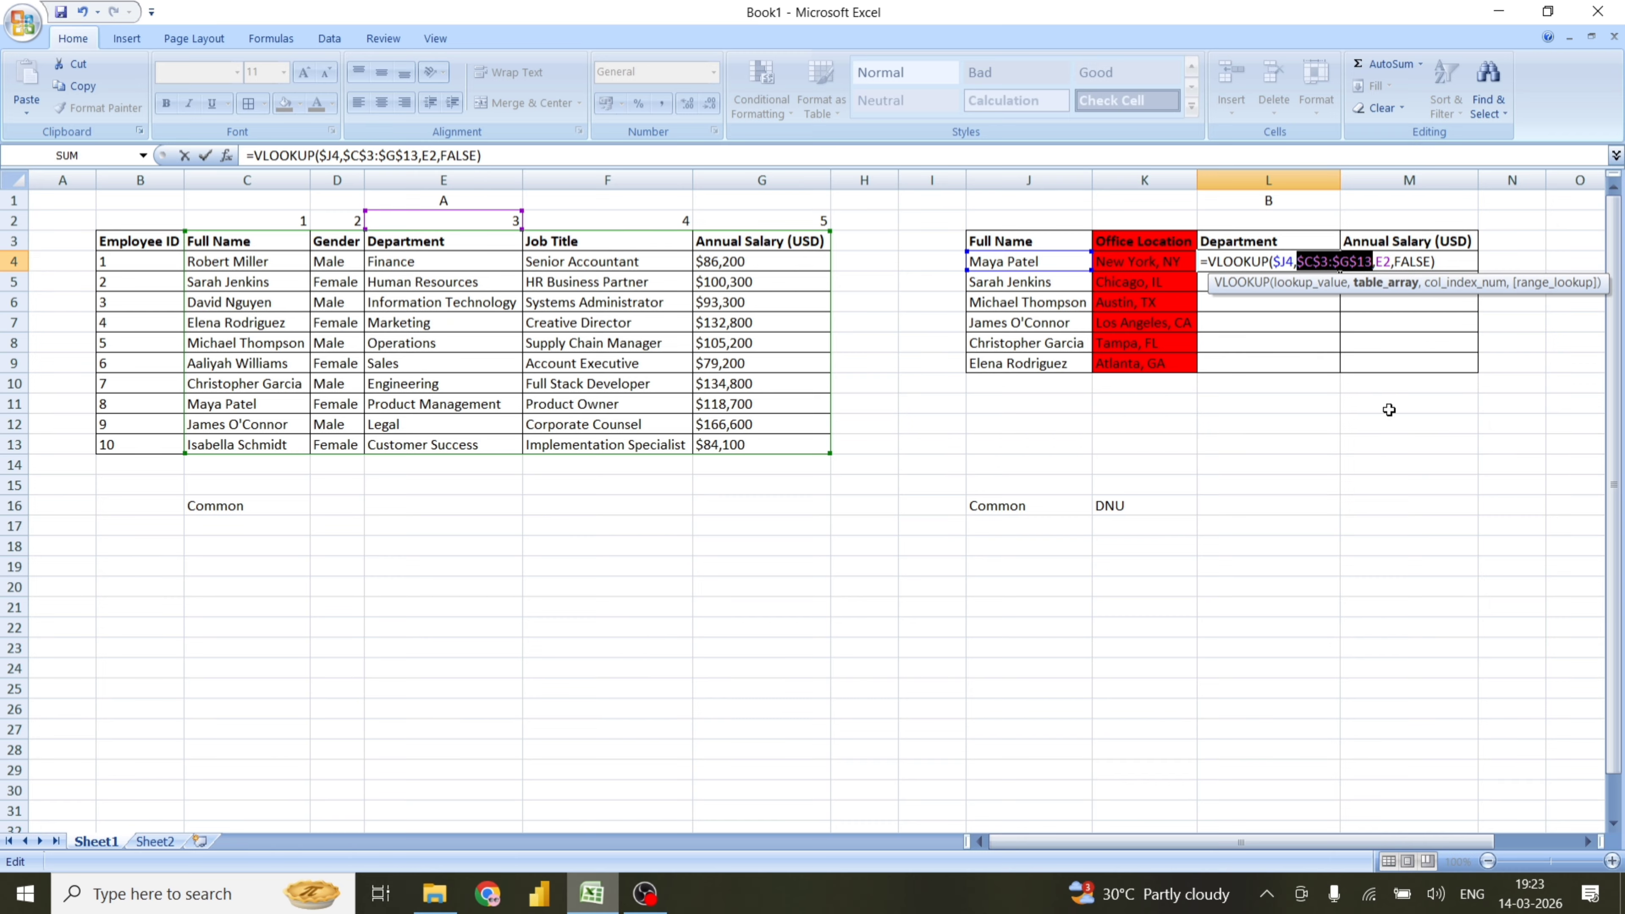
{"action": "key", "text": "Return"}
{"action": "key", "text": "Up"}
{"action": "key", "text": "shift+Right"}
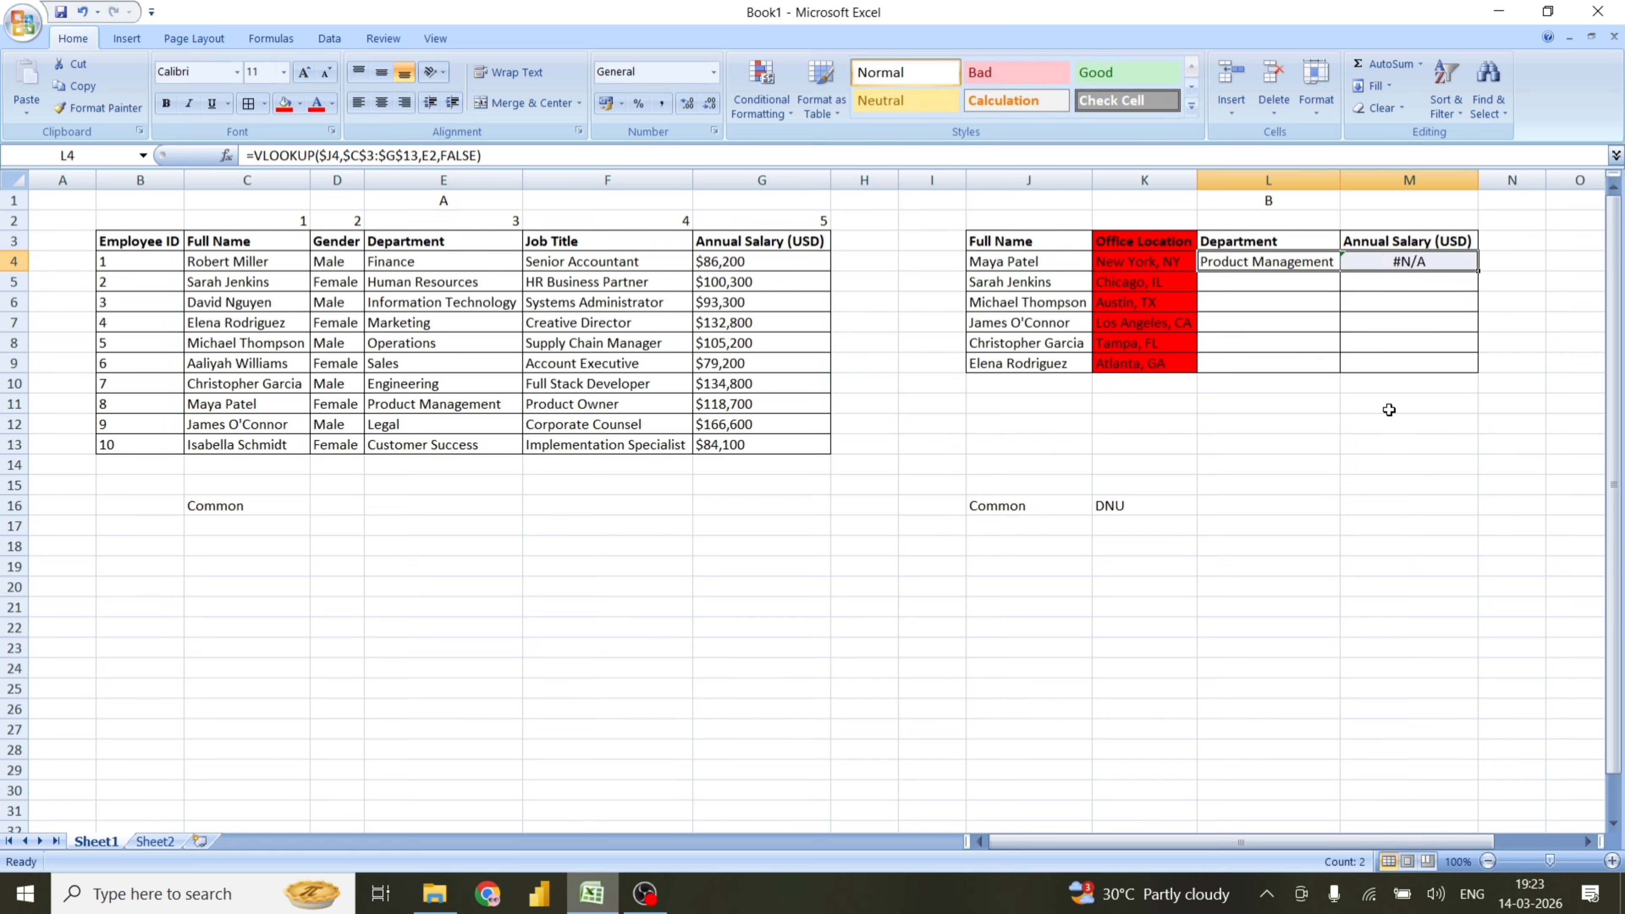
Change the column index reference in M4's VLOOKUP to G2, the number above table A's Annual Salary column
{"action": "double_click", "coordinate": [1412, 261]}
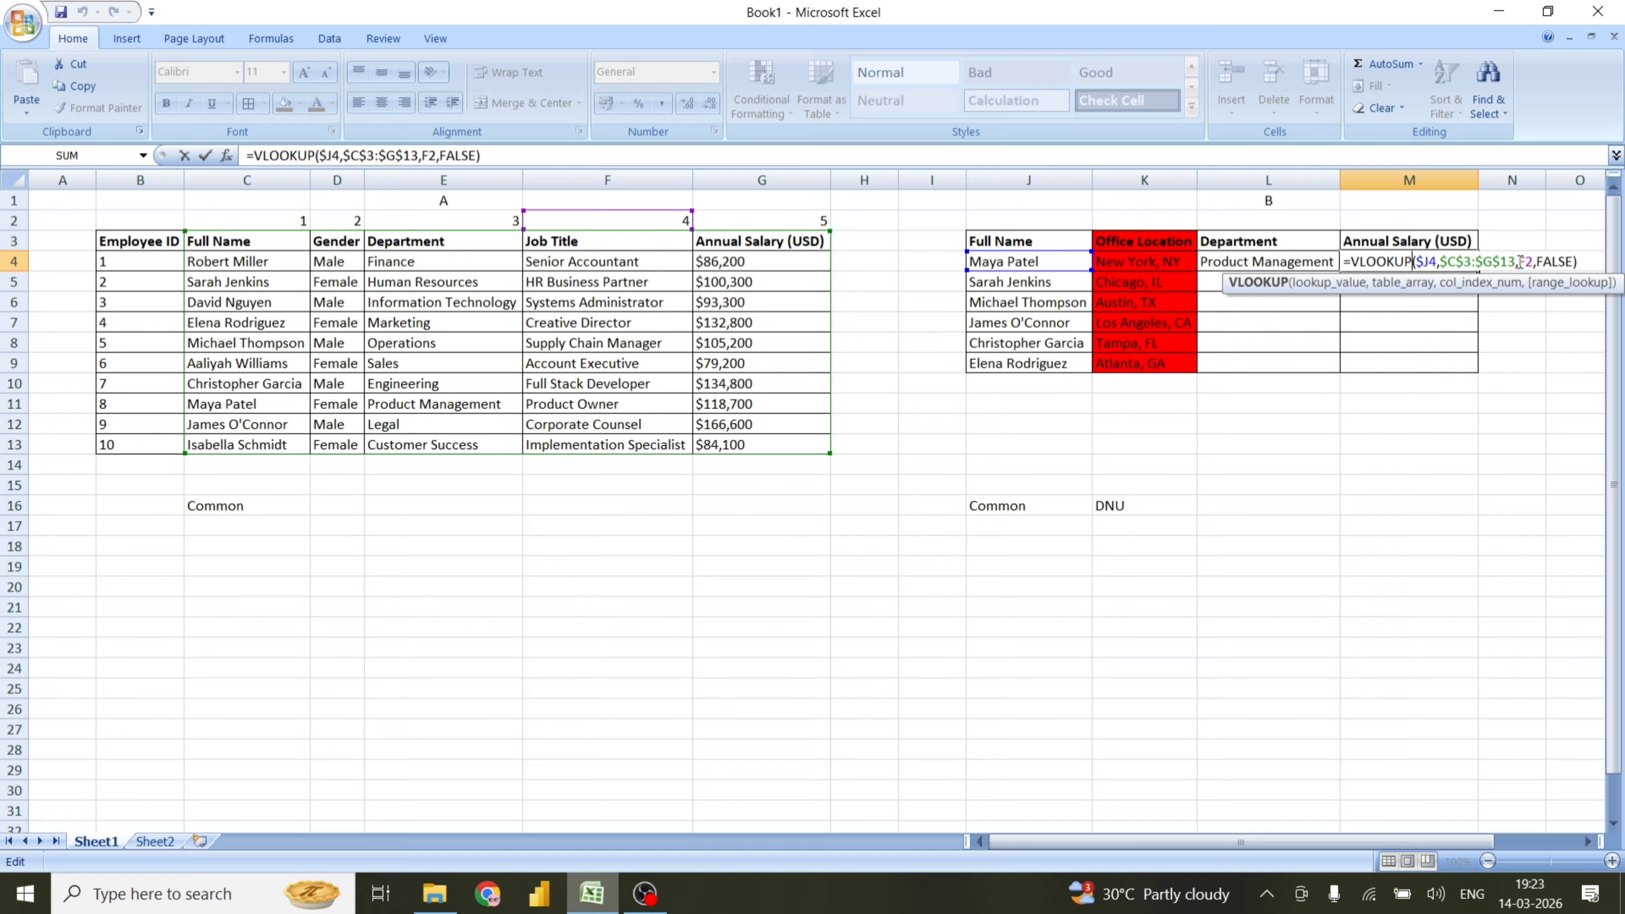
{"action": "left_click_drag", "start_coordinate": [1520, 261], "coordinate": [1533, 261]}
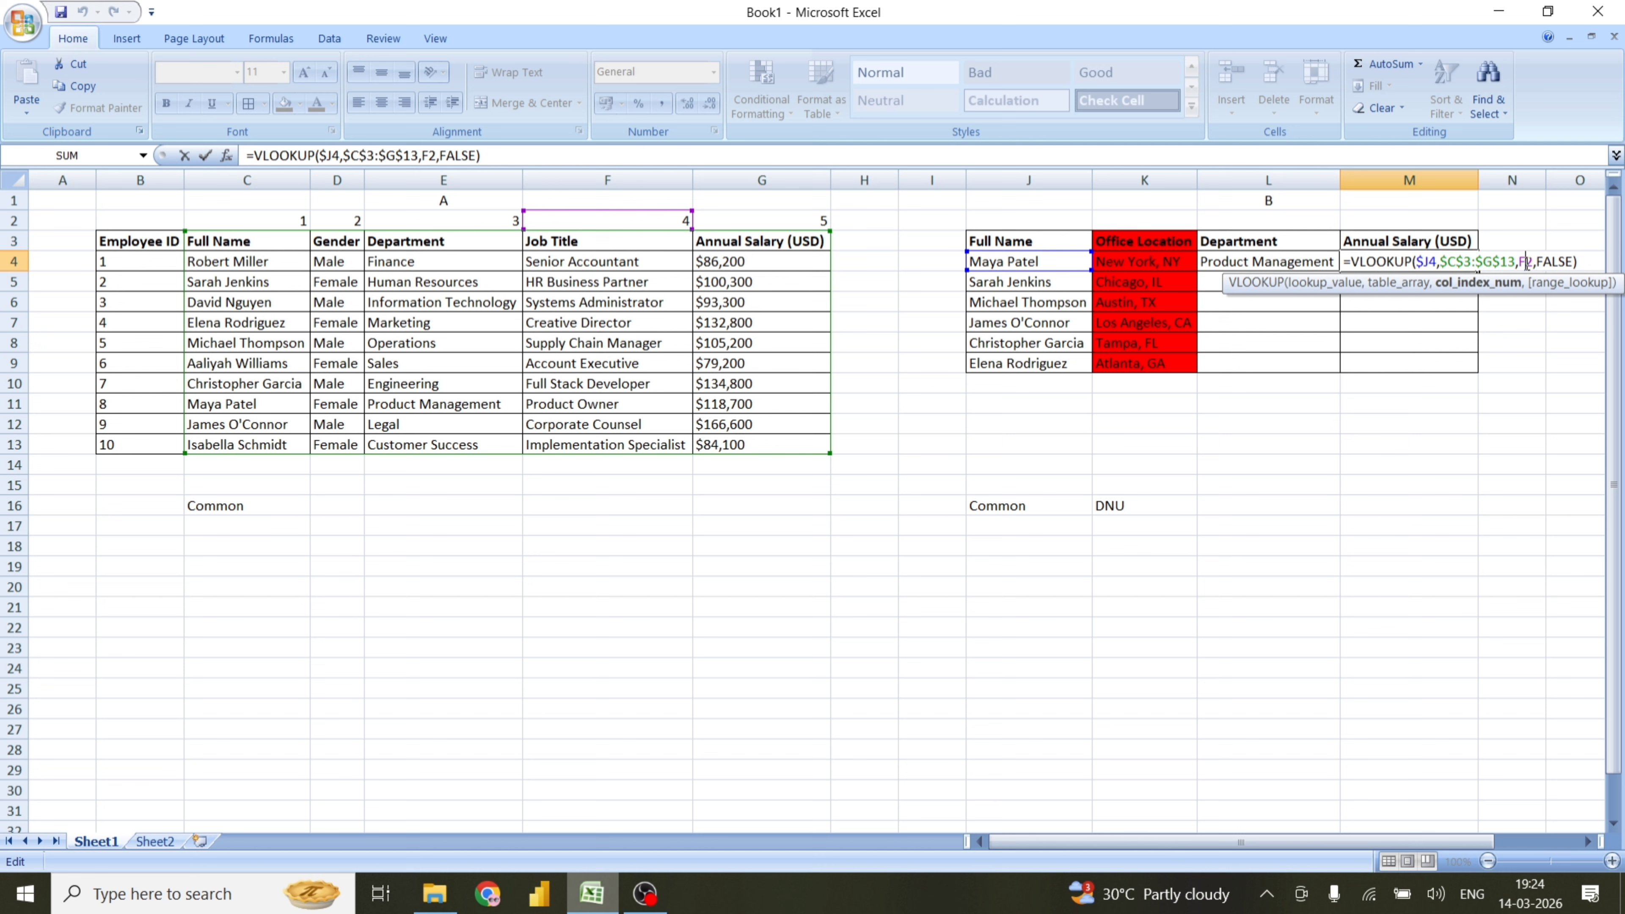
{"action": "type", "text": "2"}
{"action": "key", "text": "Delete"}
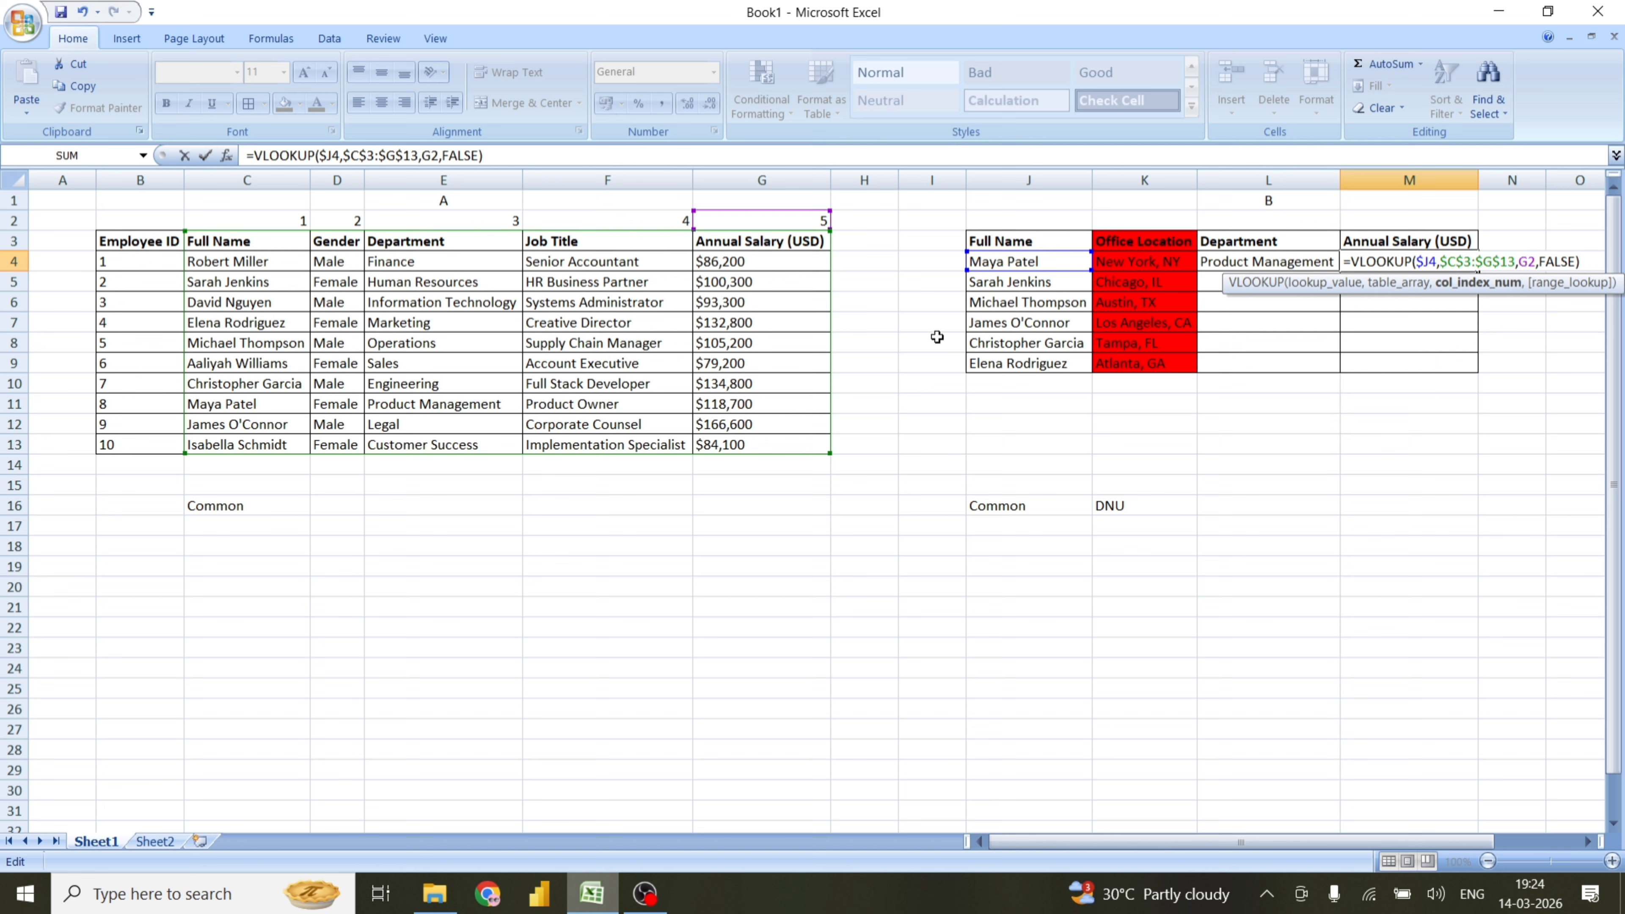
{"action": "left_click", "coordinate": [809, 221]}
{"action": "key", "text": "Return"}
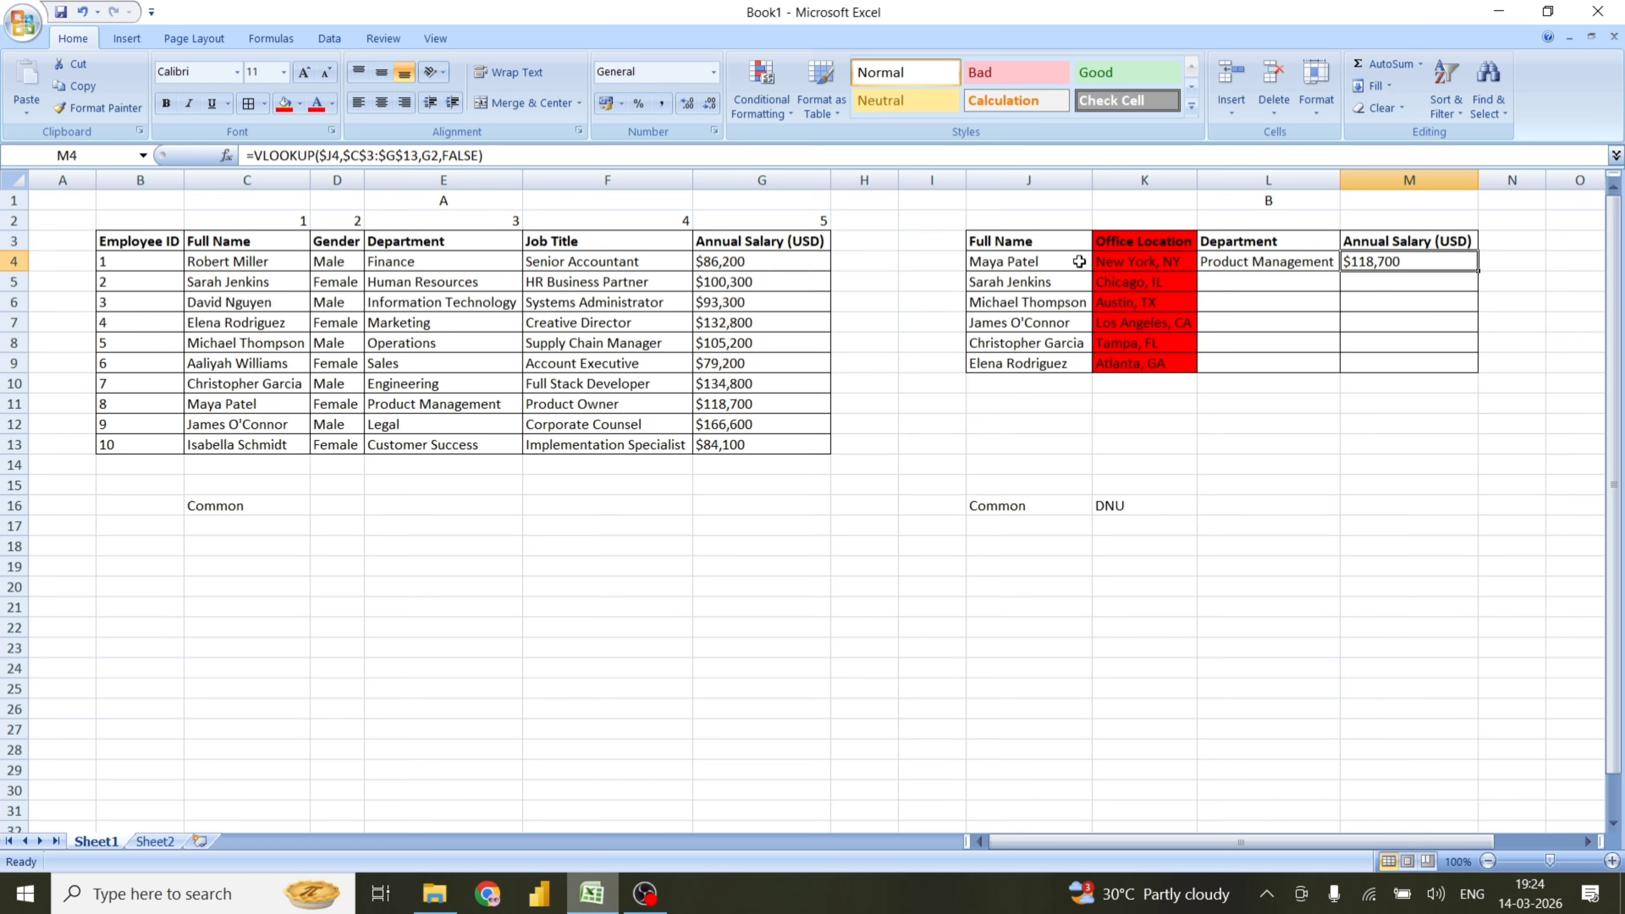
Fill the VLOOKUP formula from L4 down into L5
{"action": "key", "text": "Left"}
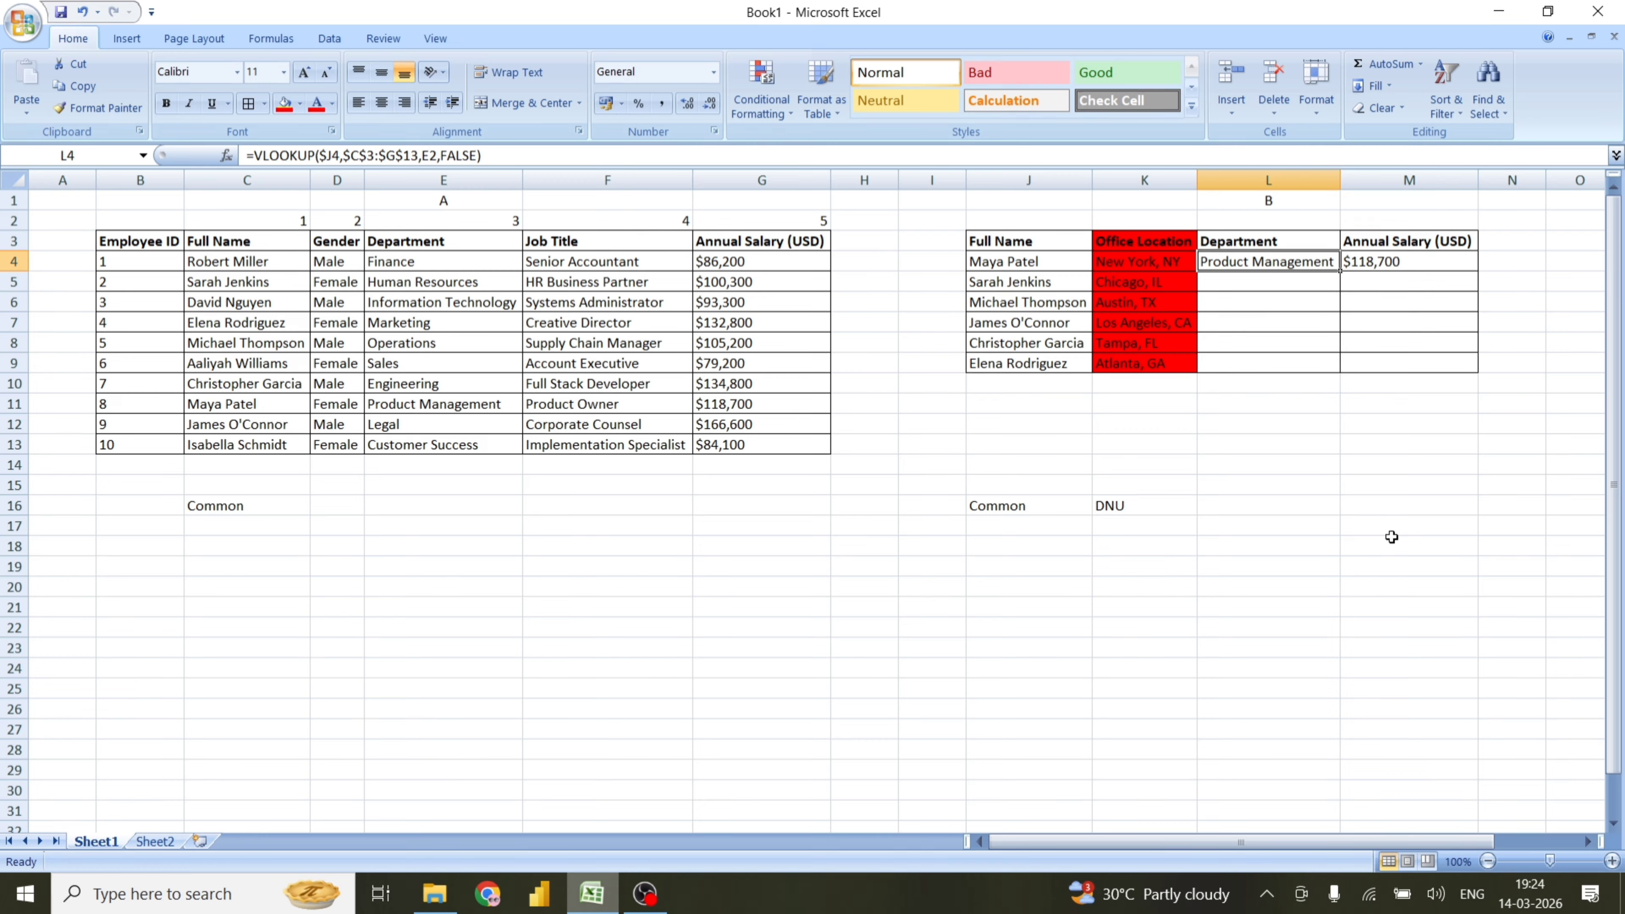
{"action": "key", "text": "shift+Right"}
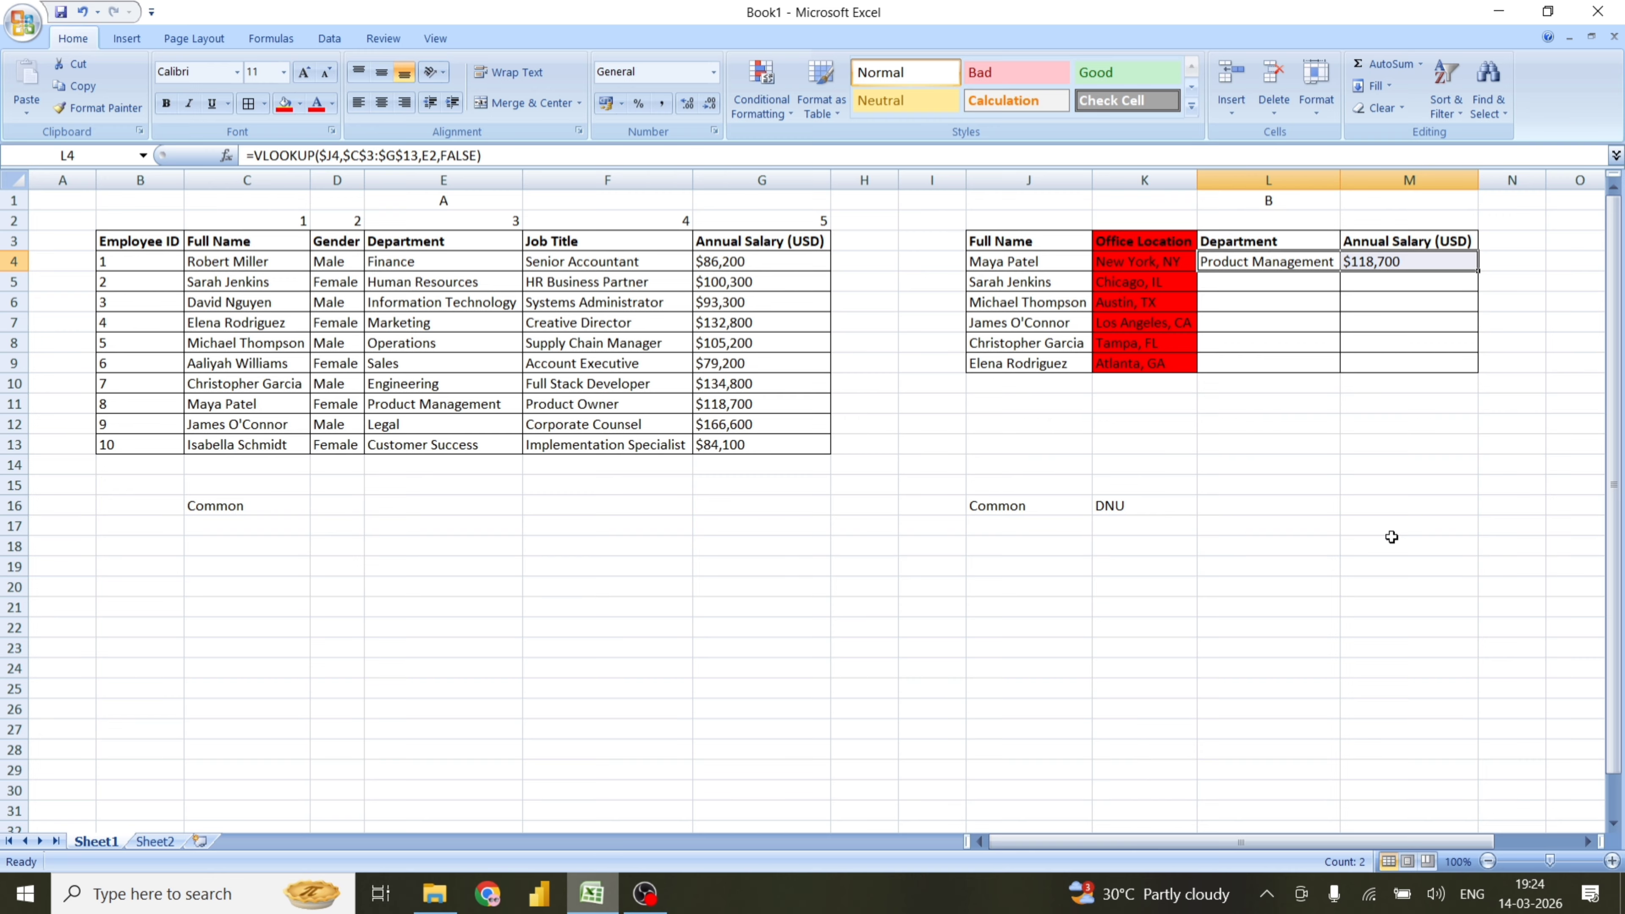
{"action": "key", "text": "shift+Left"}
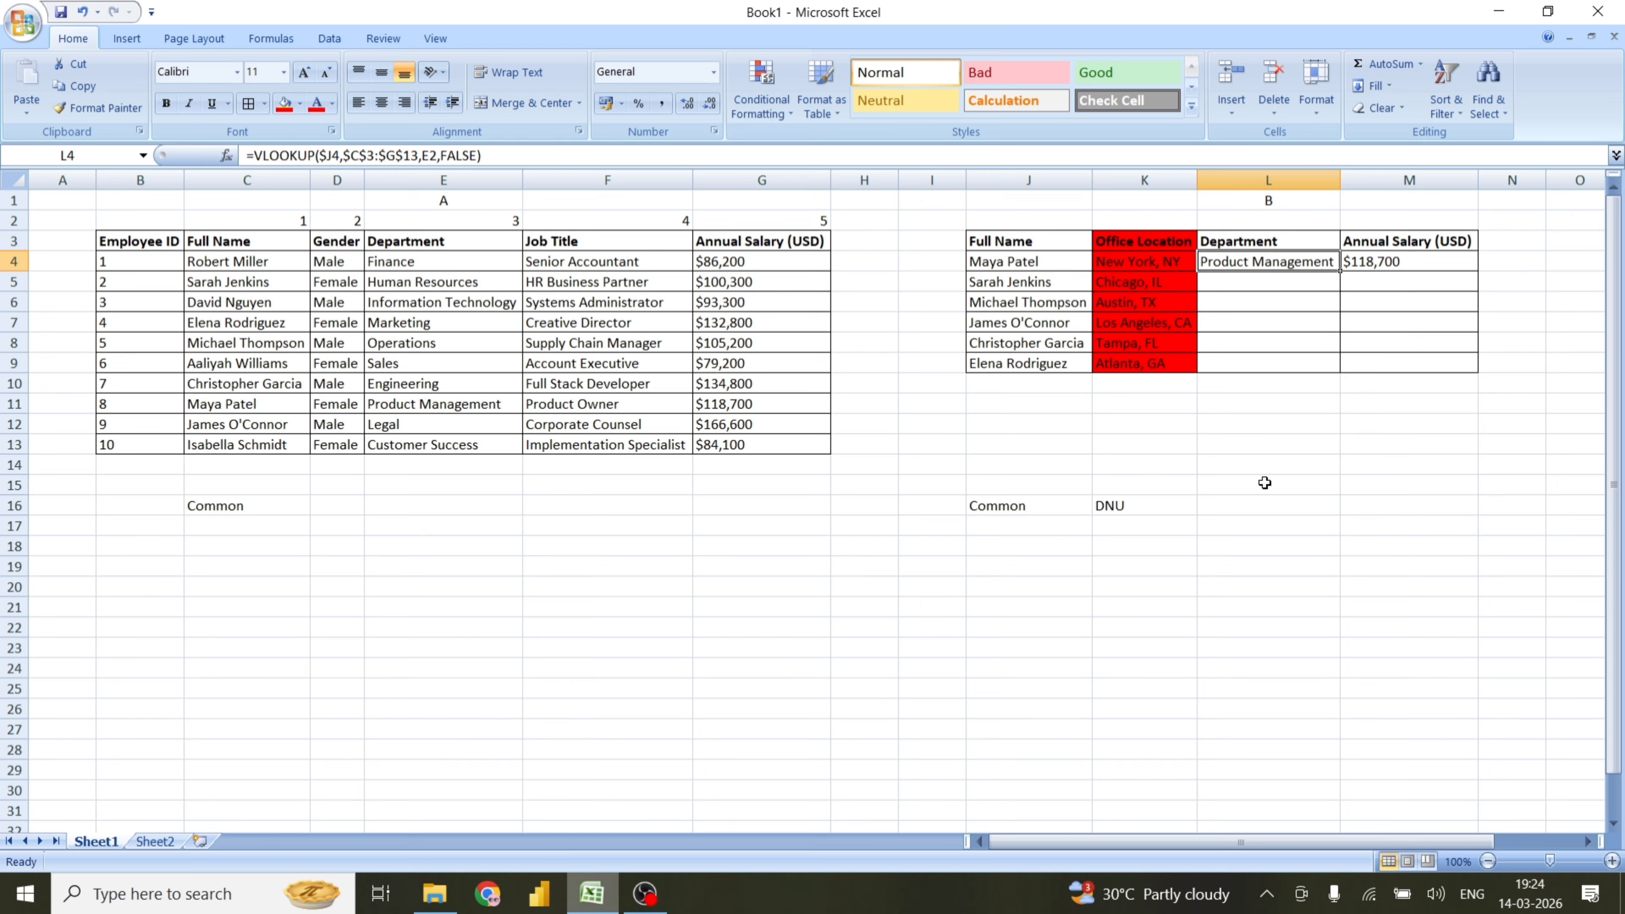
{"action": "key", "text": "shift+Down"}
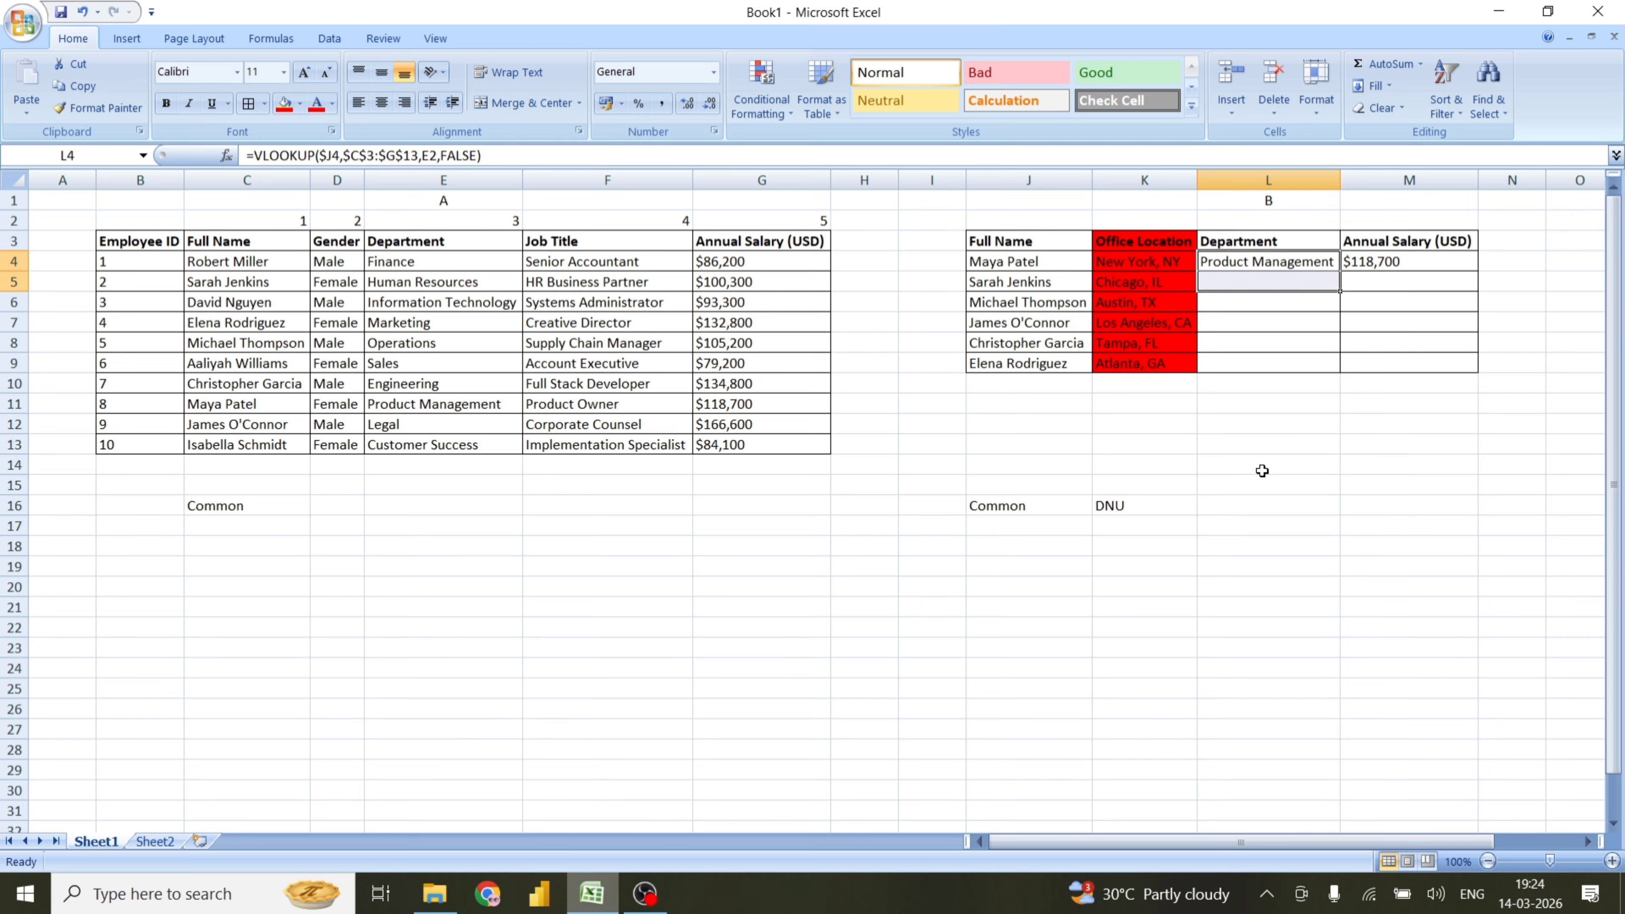
{"action": "key", "text": "ctrl+d"}
Inspect the locked table array in L5's formula and compare it with table A's range C3:G13
{"action": "double_click", "coordinate": [1289, 281]}
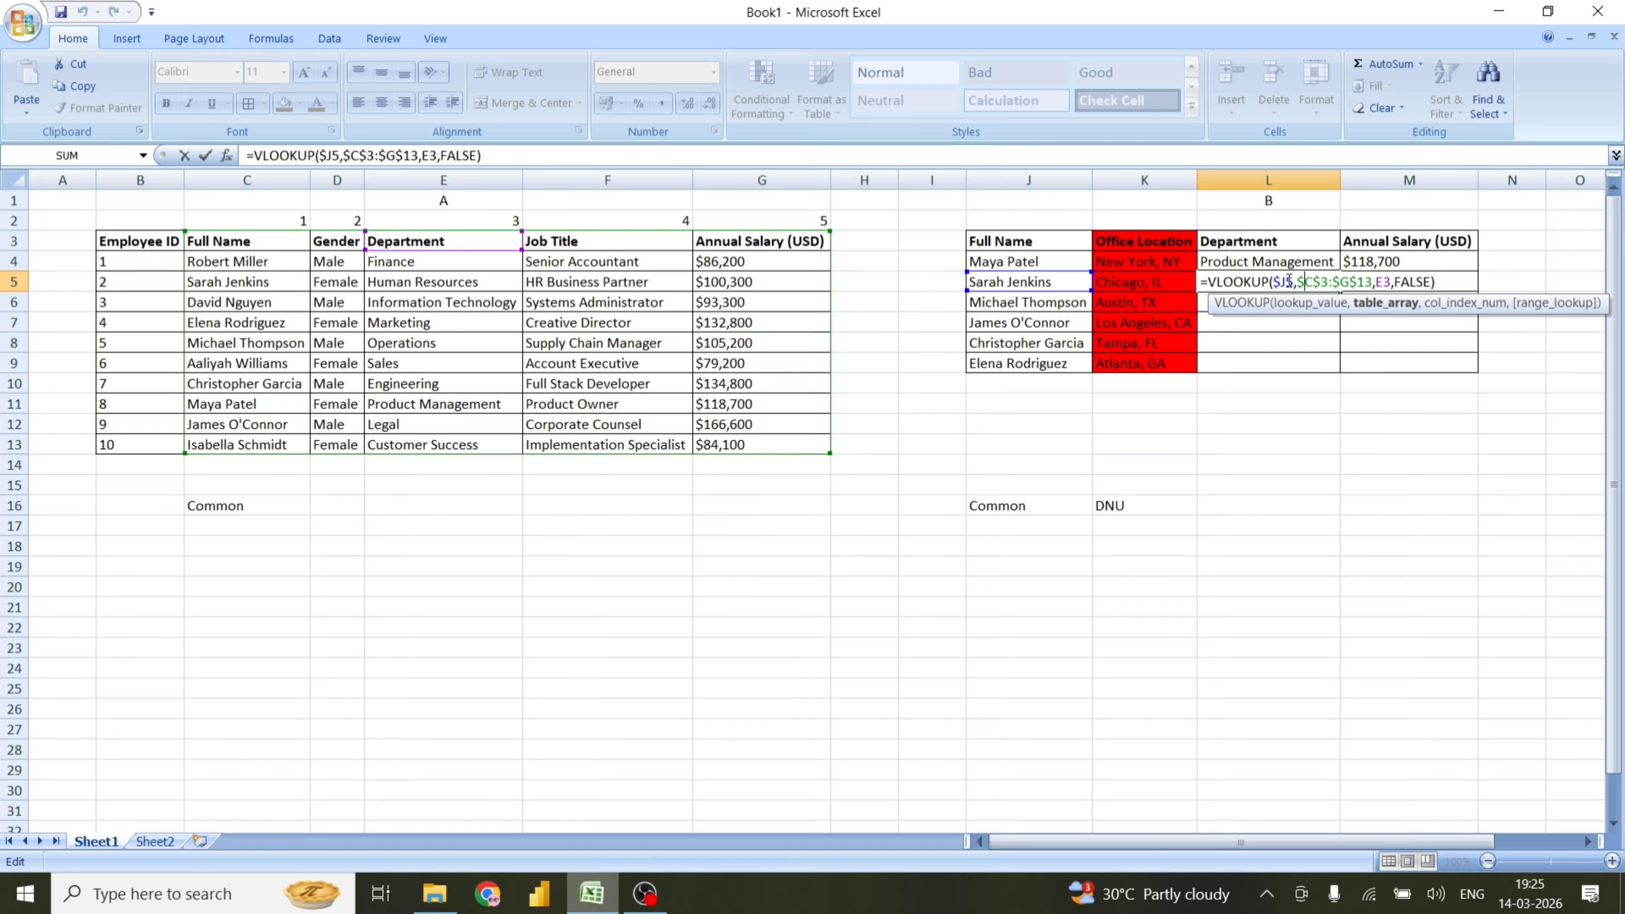
{"action": "left_click_drag", "start_coordinate": [1294, 282], "coordinate": [1375, 282]}
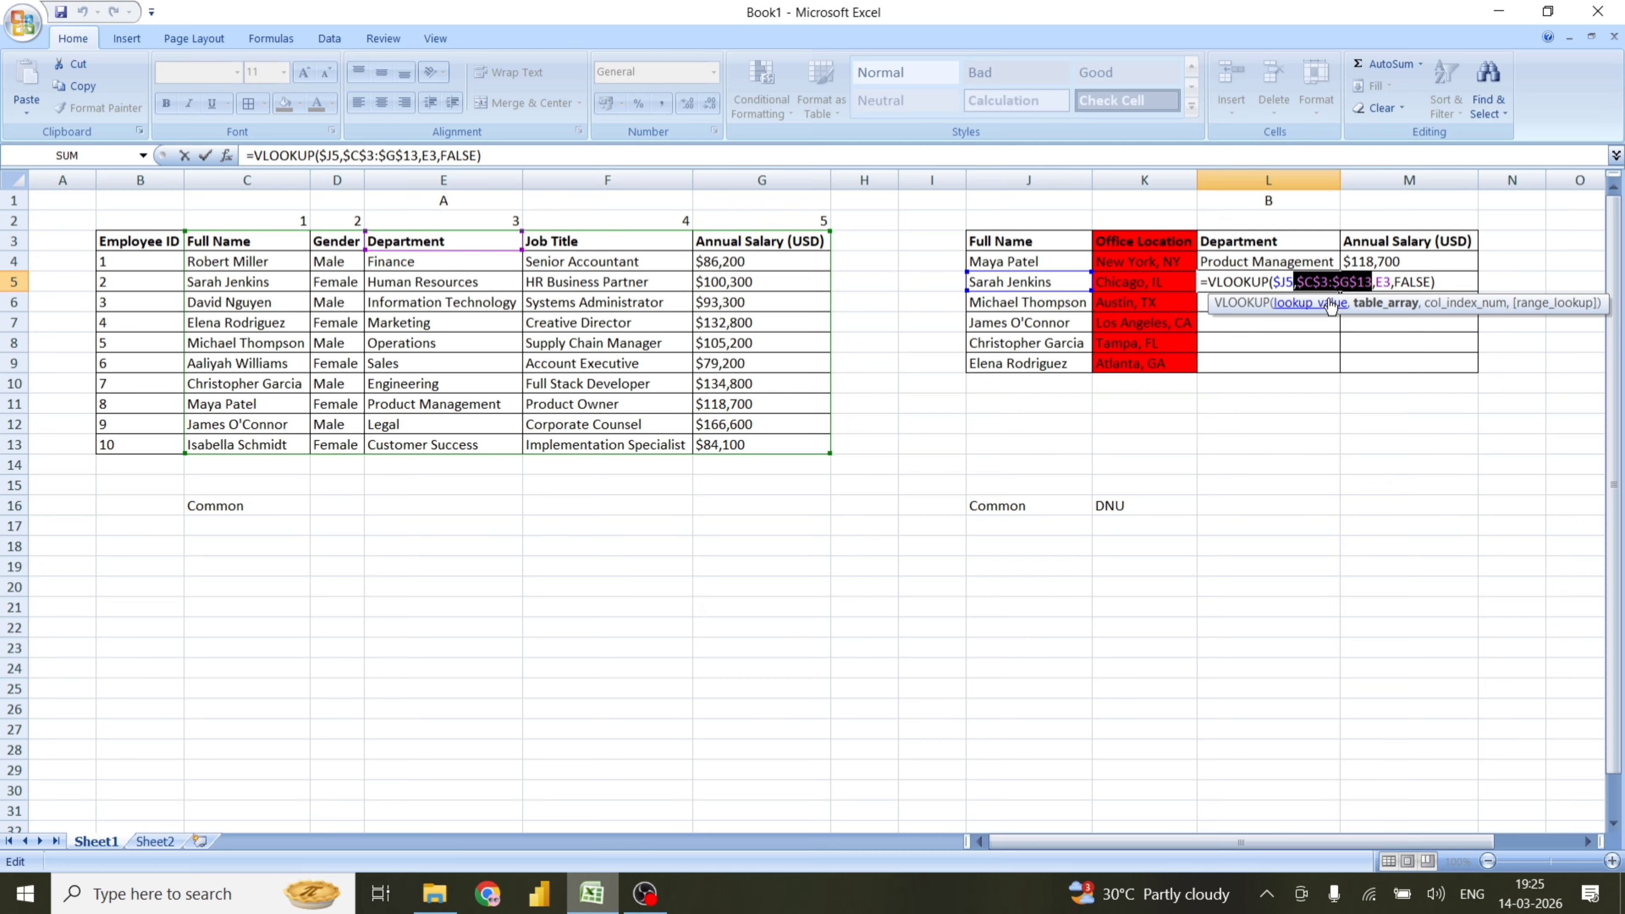
{"action": "key", "text": "Escape"}
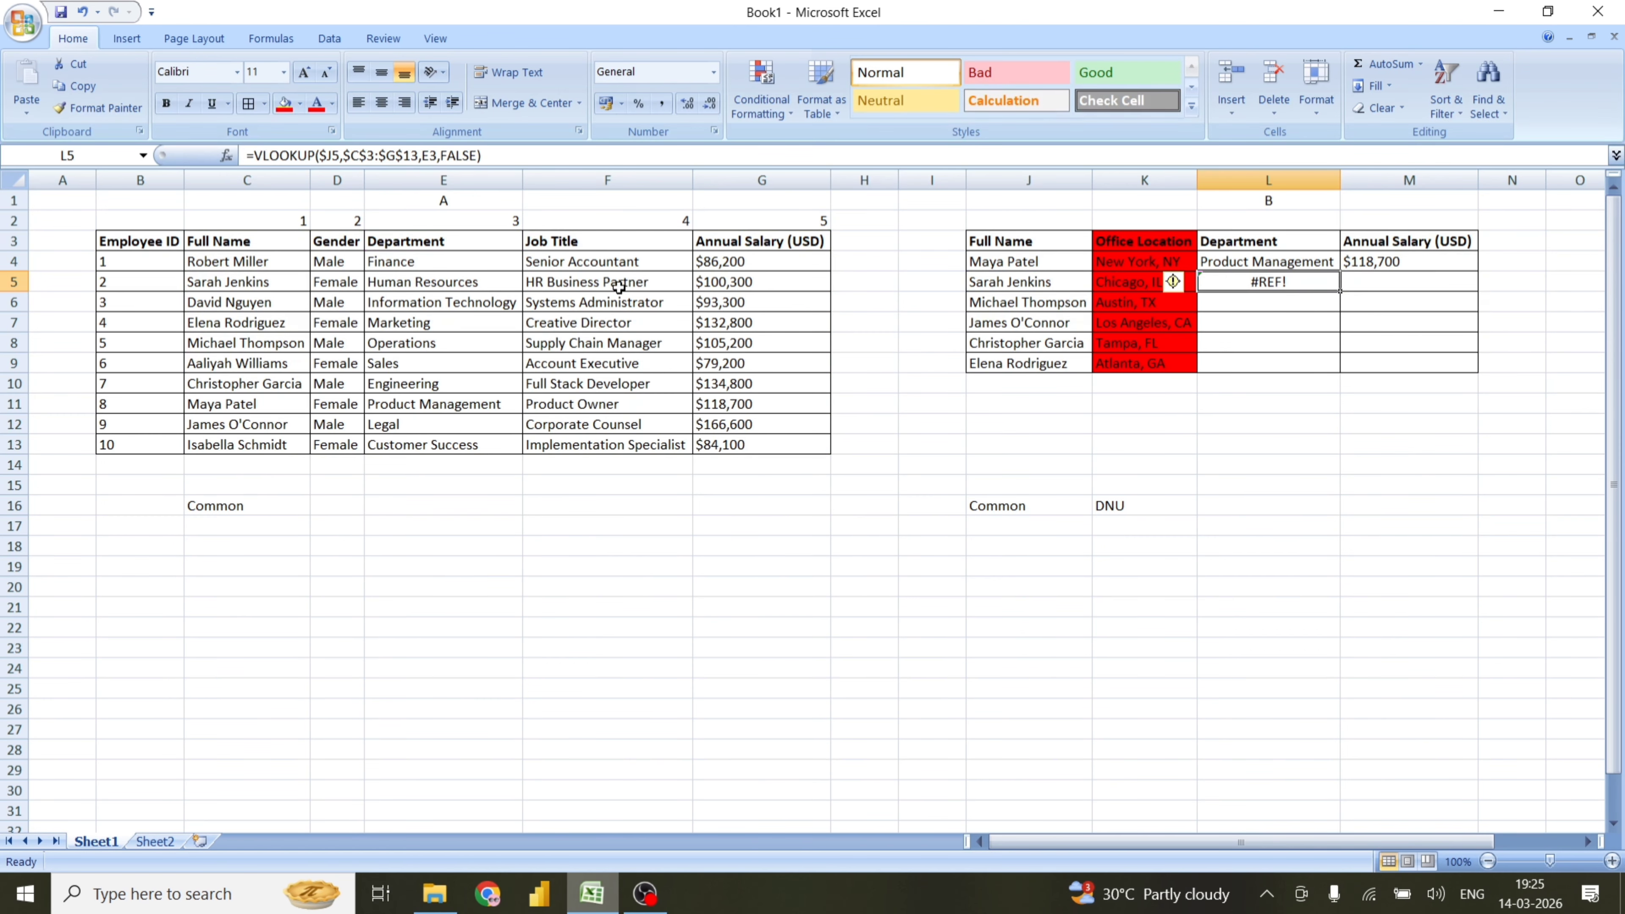
{"action": "left_click", "coordinate": [272, 241]}
{"action": "key", "text": "shift+Right"}
{"action": "key", "text": "shift+Right"}
{"action": "key", "text": "shift+Right"}
{"action": "key", "text": "shift+Right"}
{"action": "key", "text": "shift+Down"}
{"action": "key", "text": "shift+Down"}
{"action": "key", "text": "shift+Down"}
{"action": "key", "text": "shift+Down"}
{"action": "key", "text": "shift+Down"}
{"action": "key", "text": "shift+Down"}
{"action": "key", "text": "shift+Down"}
{"action": "key", "text": "shift+Down"}
{"action": "key", "text": "shift+Down"}
{"action": "key", "text": "shift+Down"}
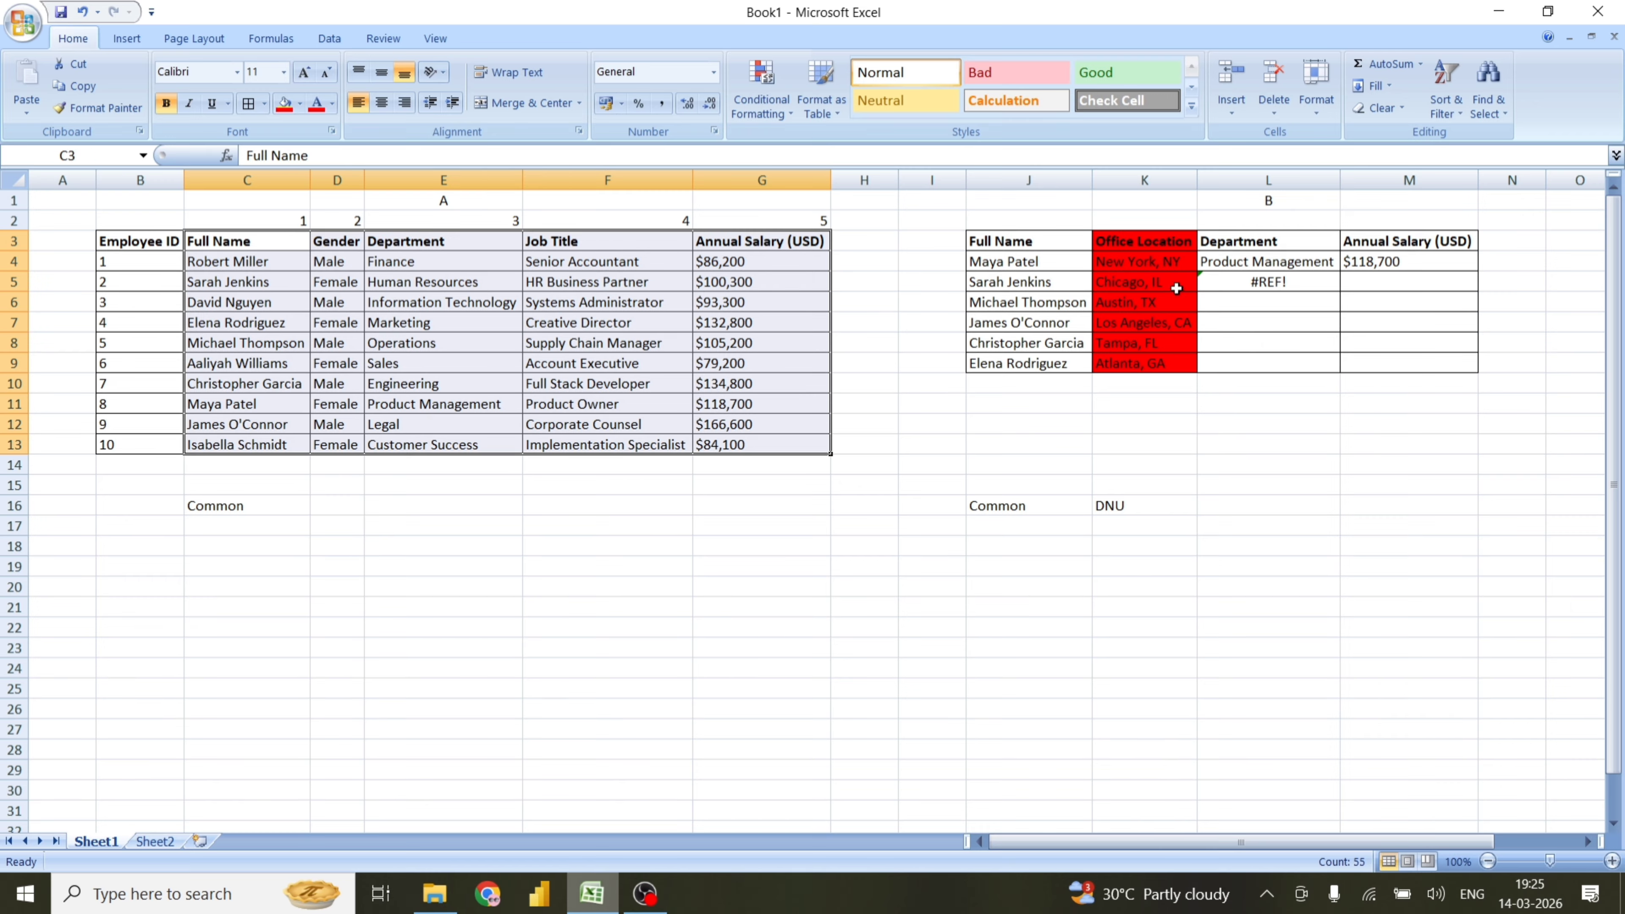
Inspect the column index reference in L5's formula and compare it with the numbering row above table A
{"action": "double_click", "coordinate": [1264, 287]}
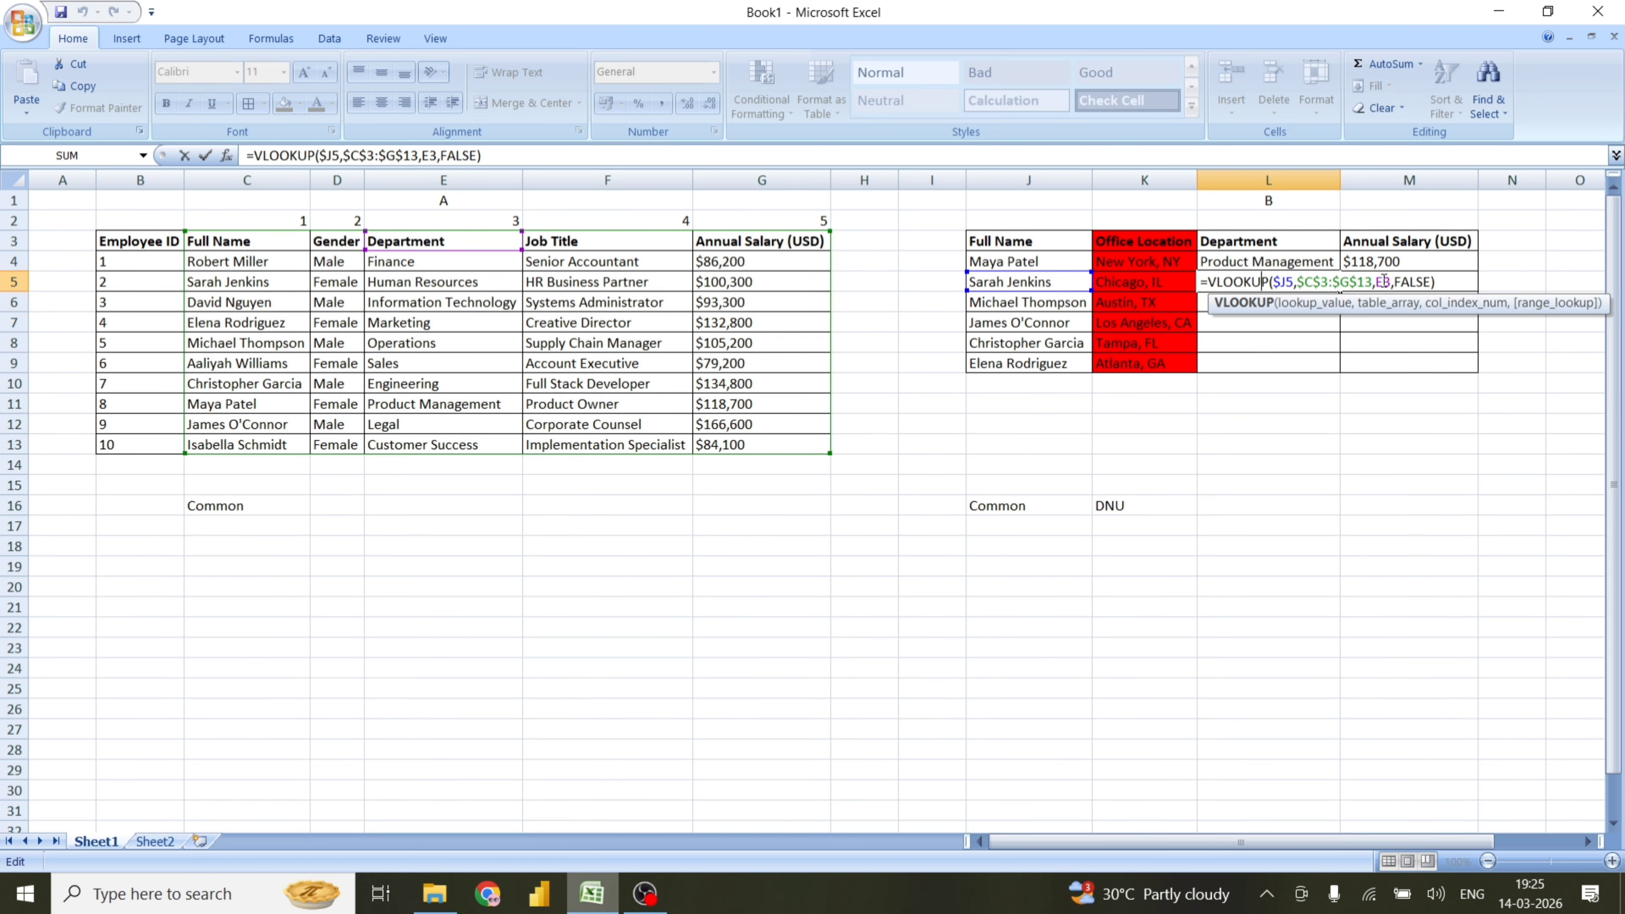
{"action": "left_click_drag", "start_coordinate": [1375, 282], "coordinate": [1391, 281]}
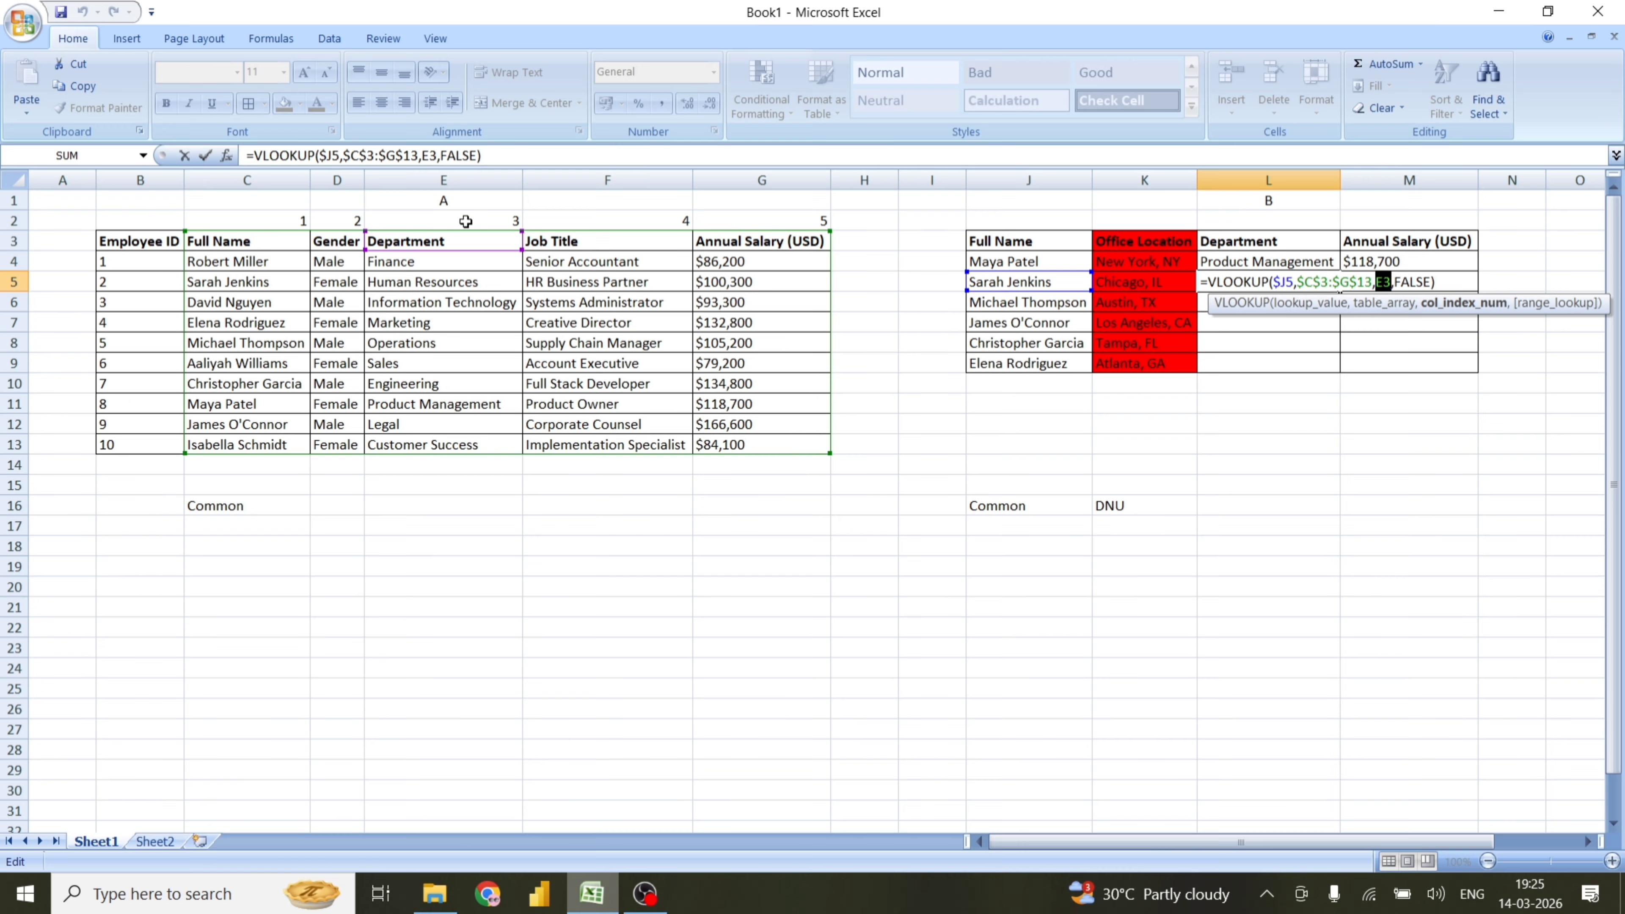
{"action": "key", "text": "Escape"}
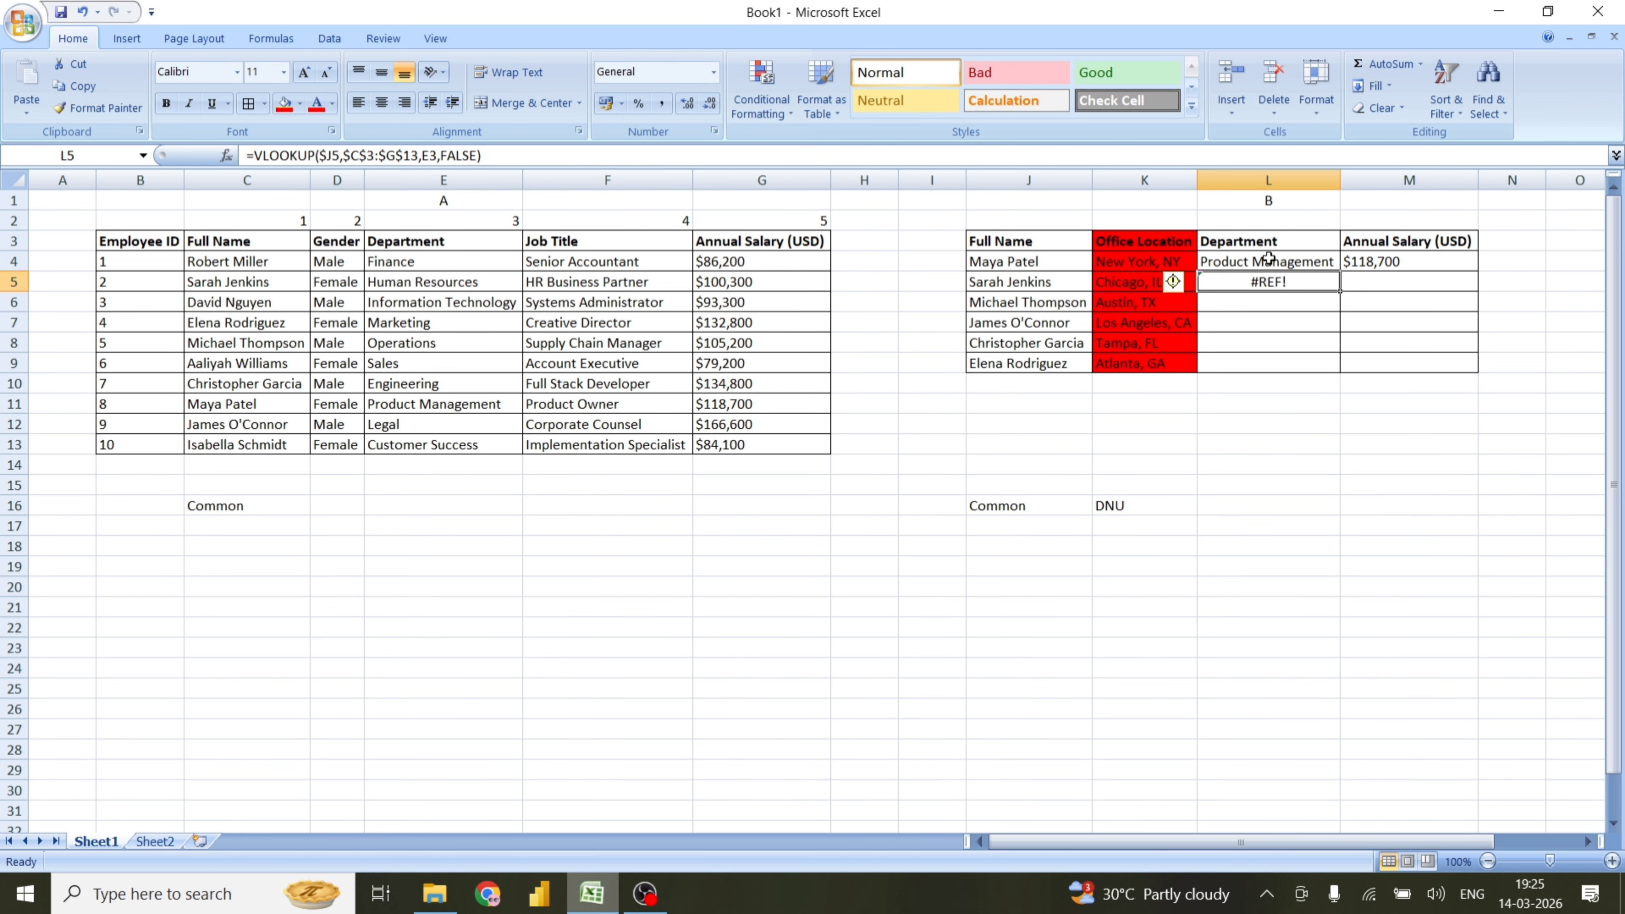
Lock the column index row in L4's VLOOKUP as E$2, refill the formula down into L5 and check the copy
{"action": "left_click", "coordinate": [1269, 260]}
{"action": "double_click", "coordinate": [1269, 259]}
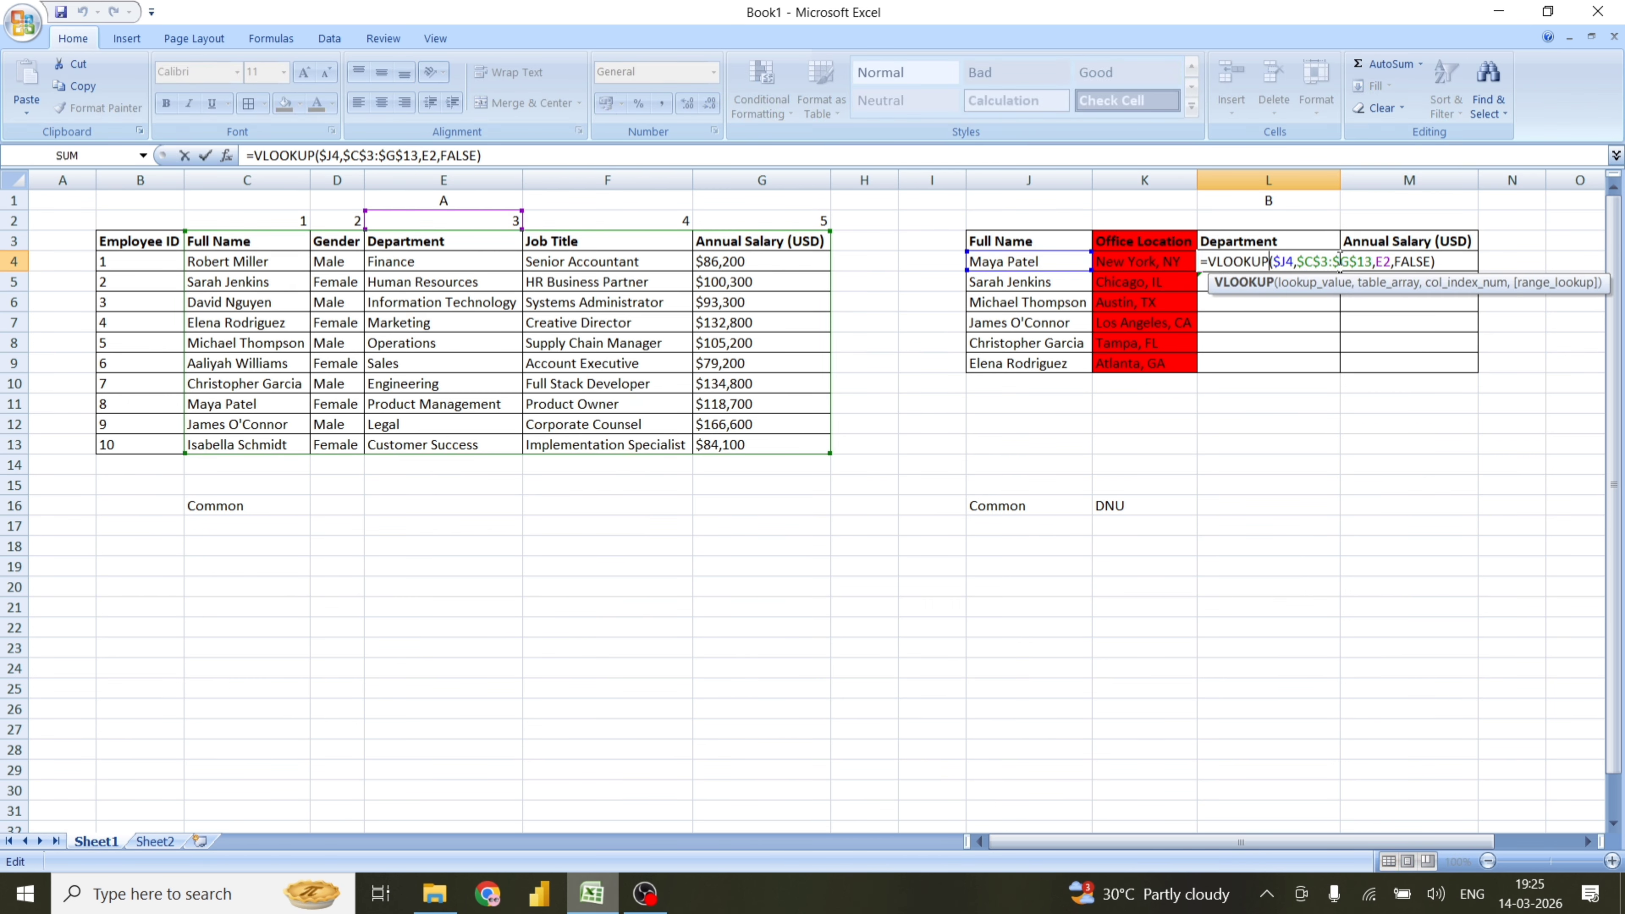
{"action": "left_click", "coordinate": [1382, 262]}
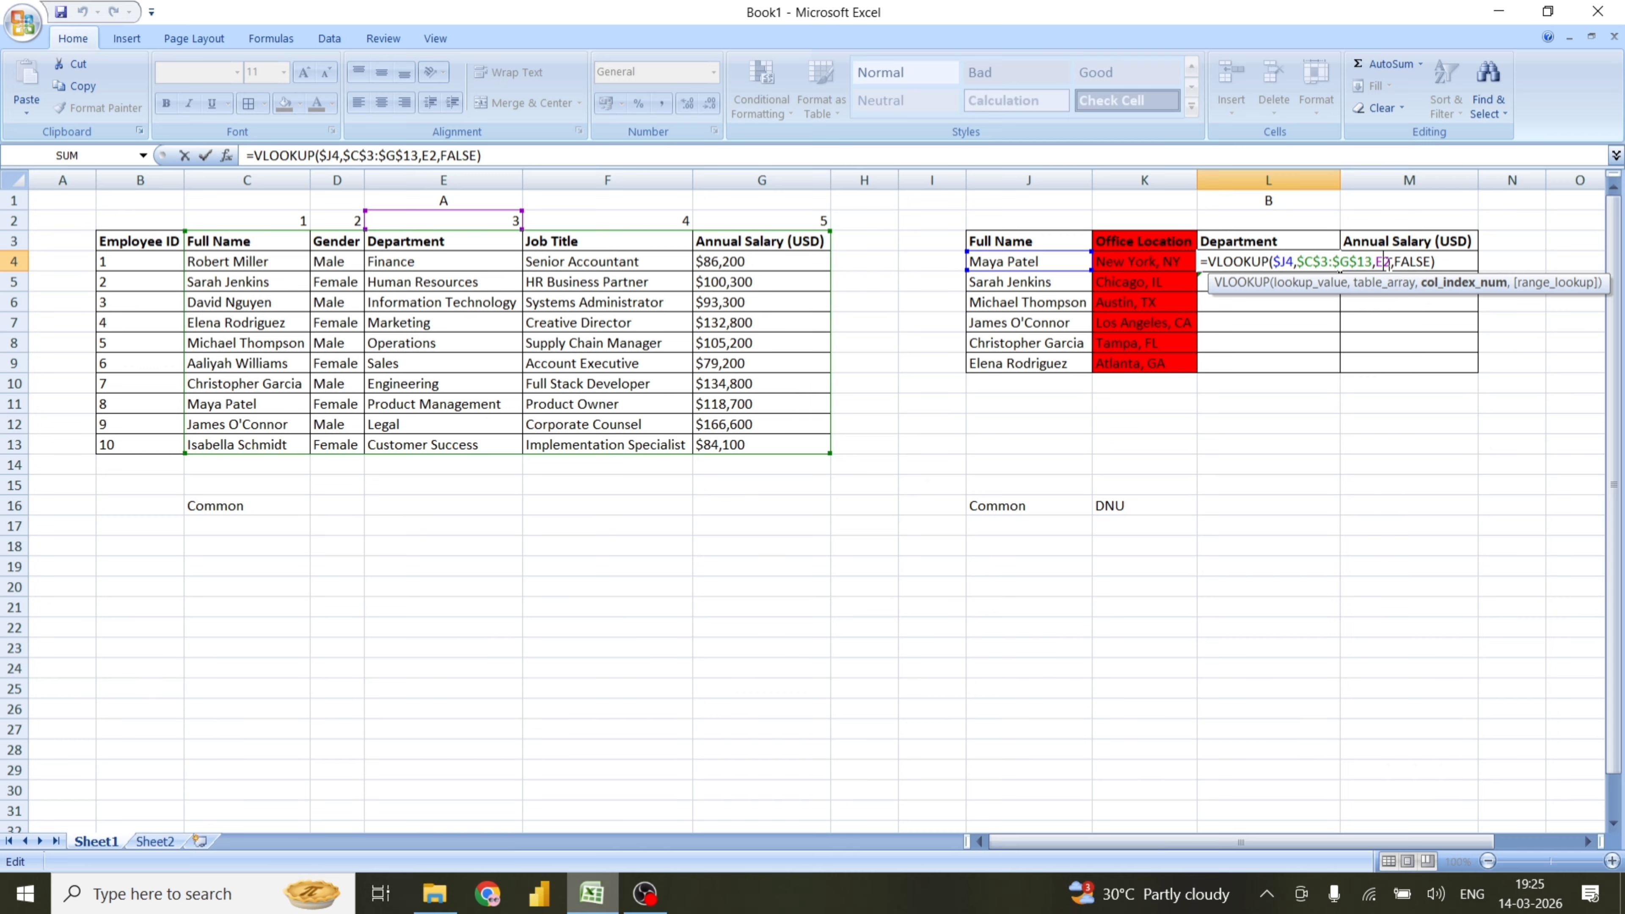
{"action": "type", "text": "$"}
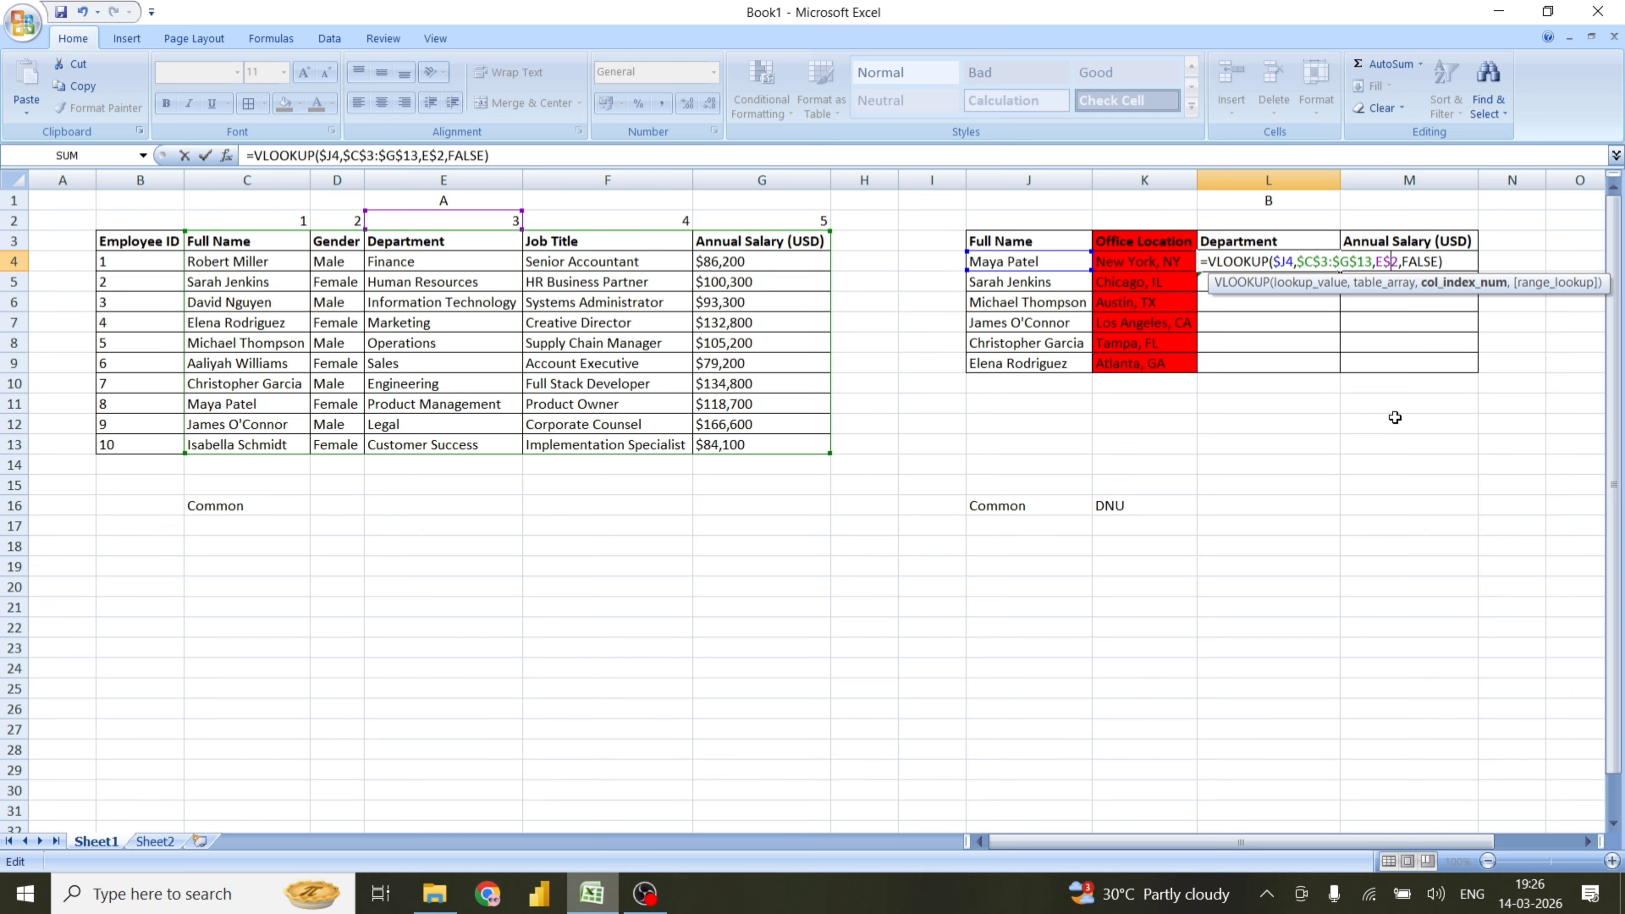
{"action": "key", "text": "Return"}
{"action": "key", "text": "Up"}
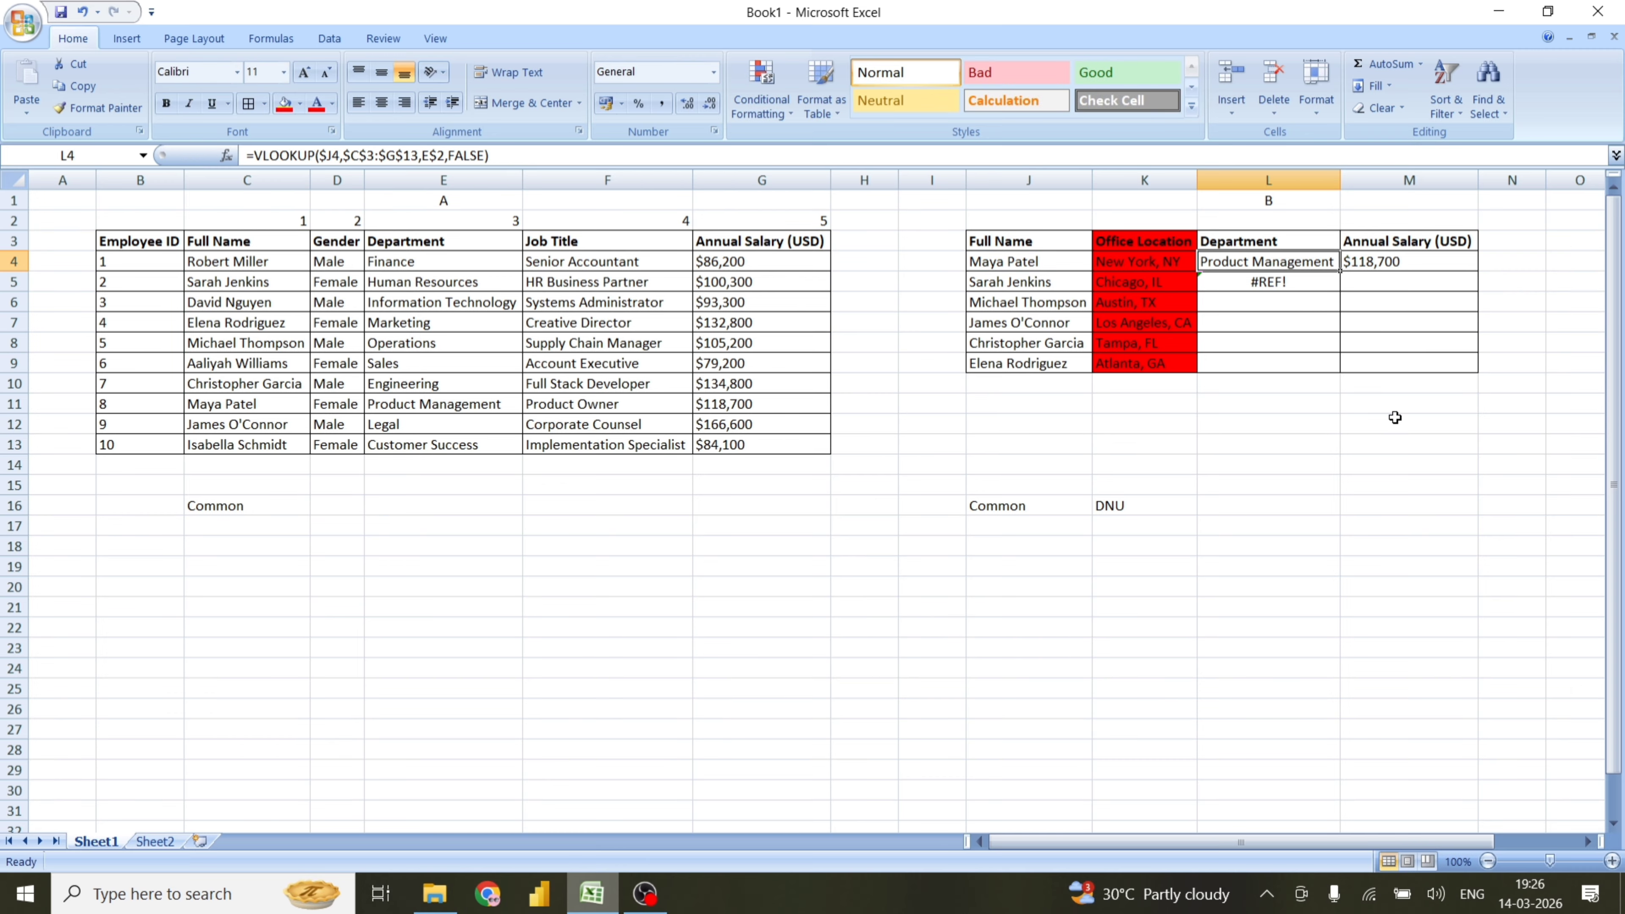
{"action": "key", "text": "shift+Down"}
{"action": "key", "text": "ctrl+d"}
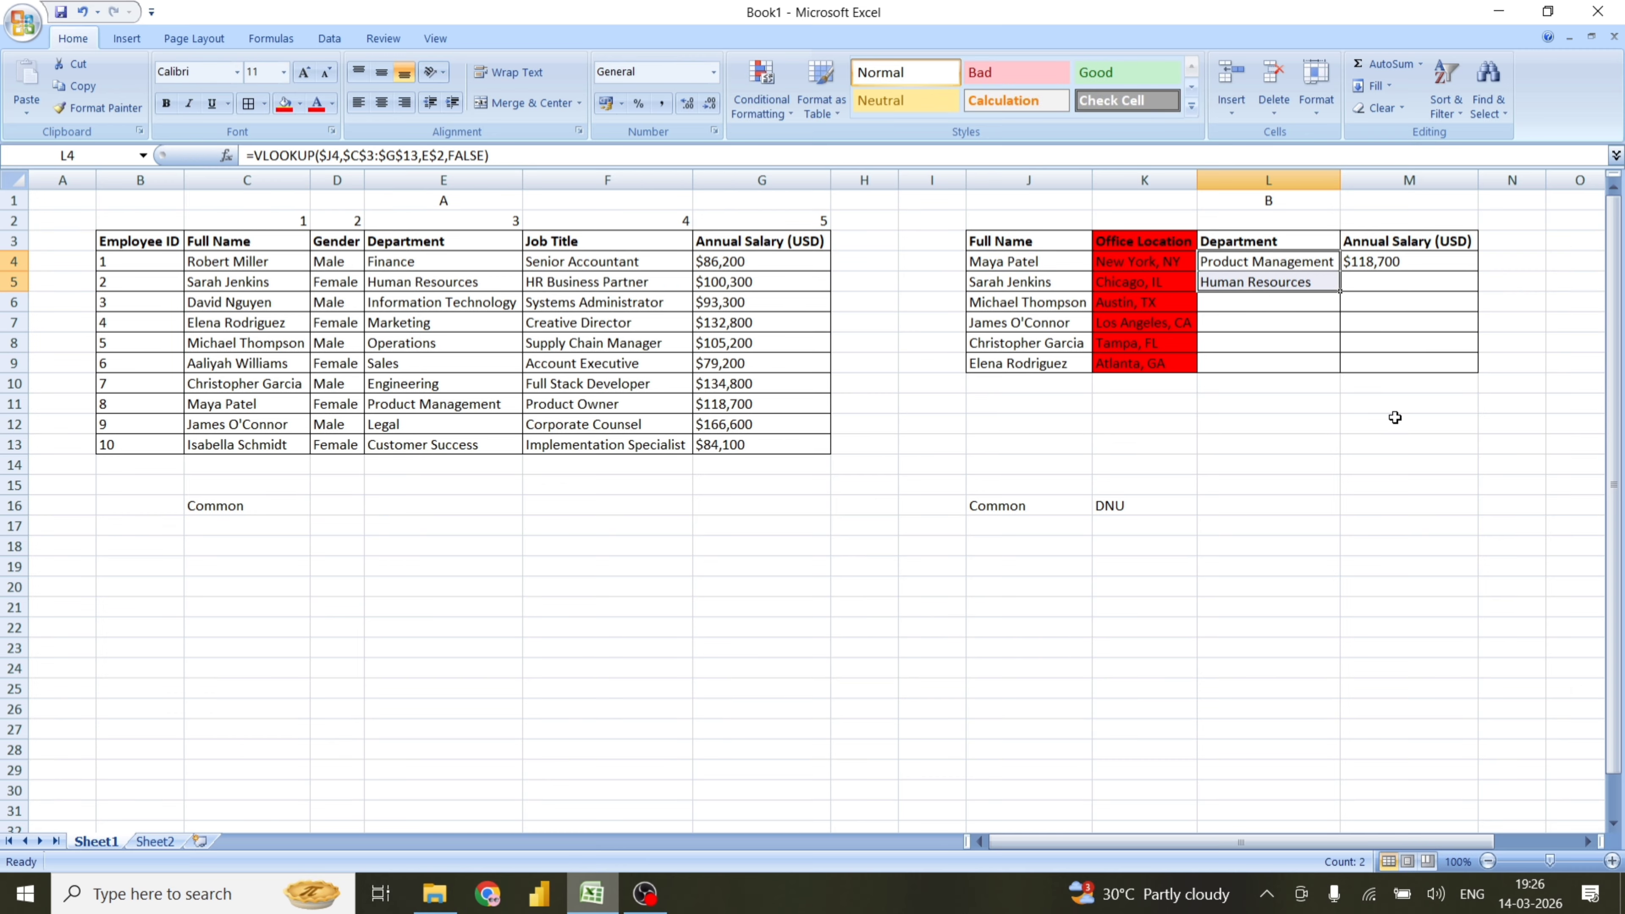
{"action": "double_click", "coordinate": [1255, 283]}
{"action": "key", "text": "Escape"}
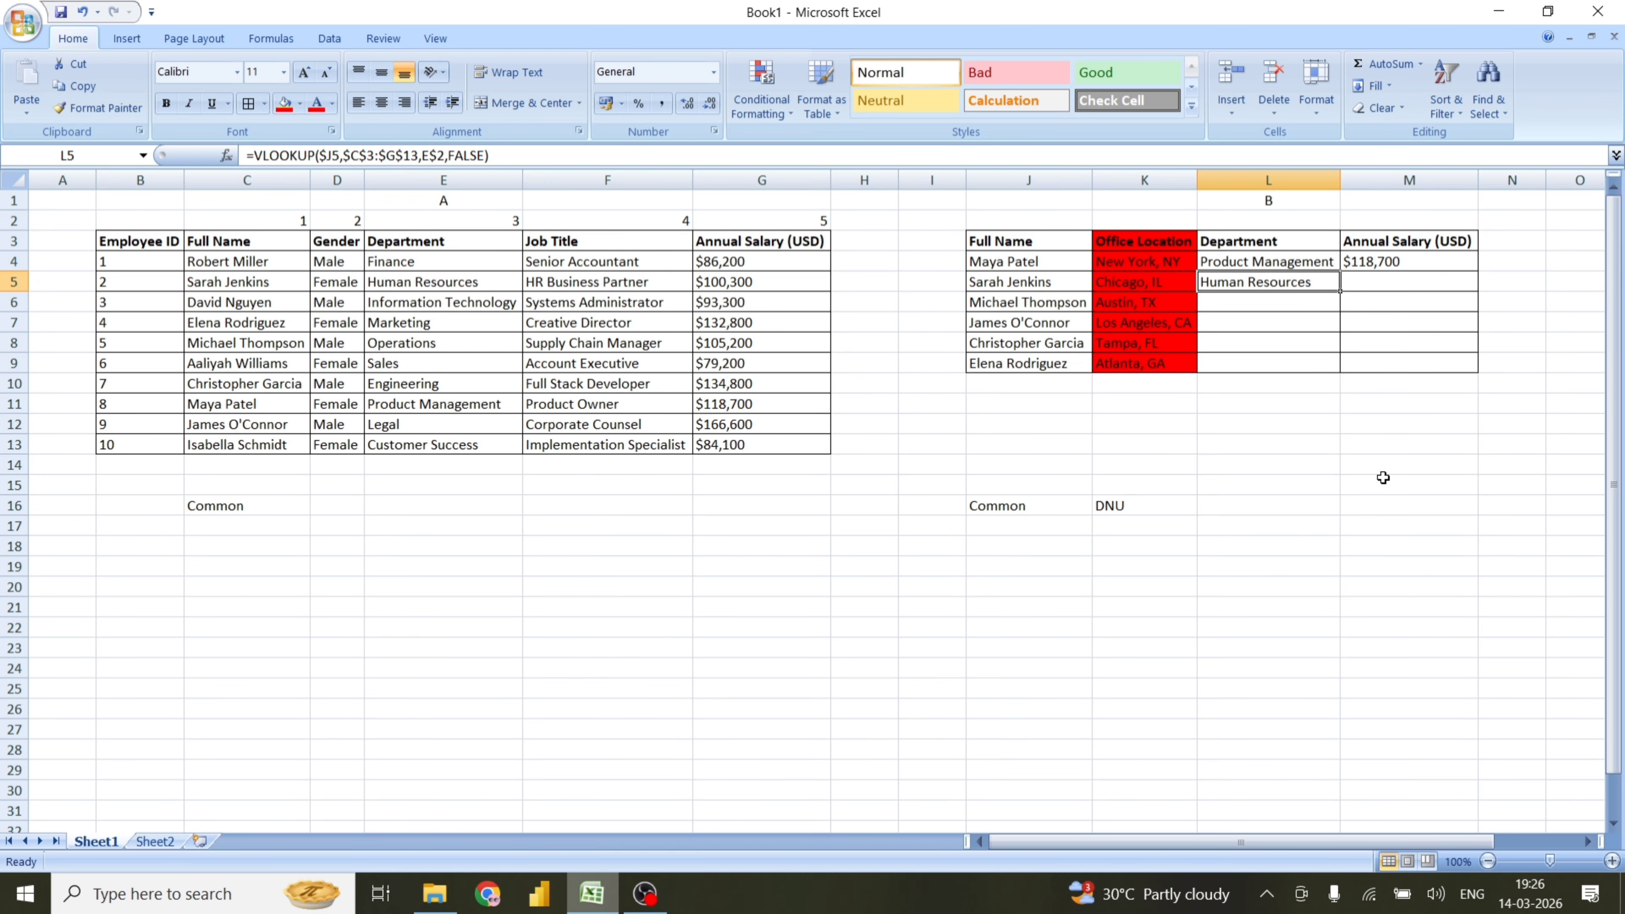
Fill L4's formula right into M4 and change M4's column index reference to G$2
{"action": "key", "text": "Up"}
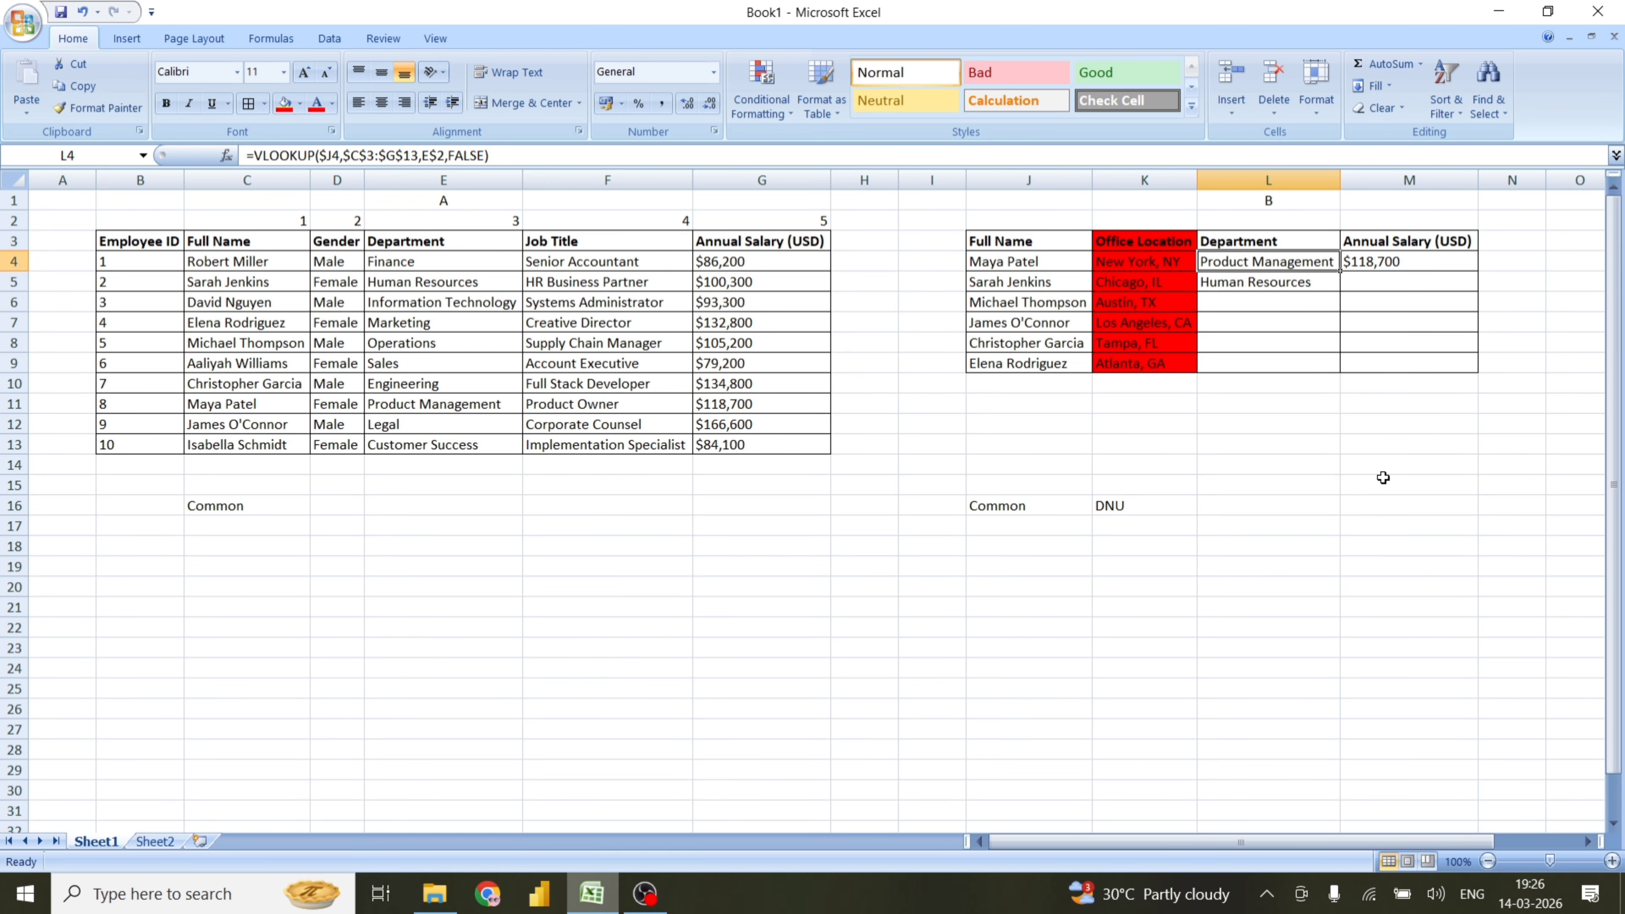
{"action": "key", "text": "shift+Right"}
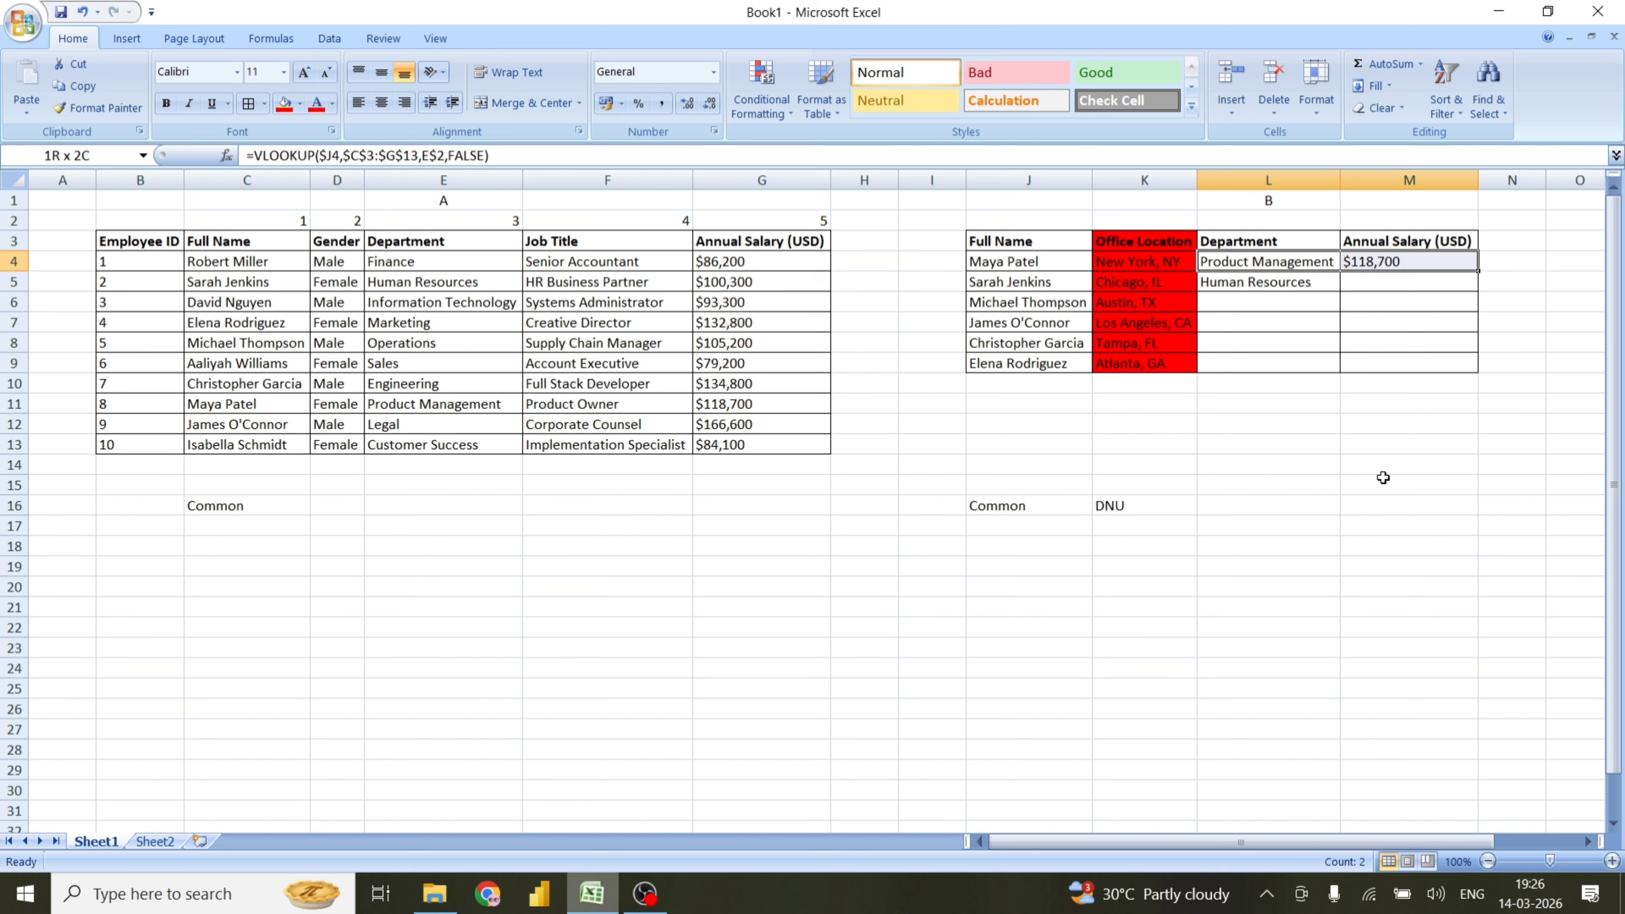
{"action": "key", "text": "ctrl+r"}
{"action": "double_click", "coordinate": [1406, 260]}
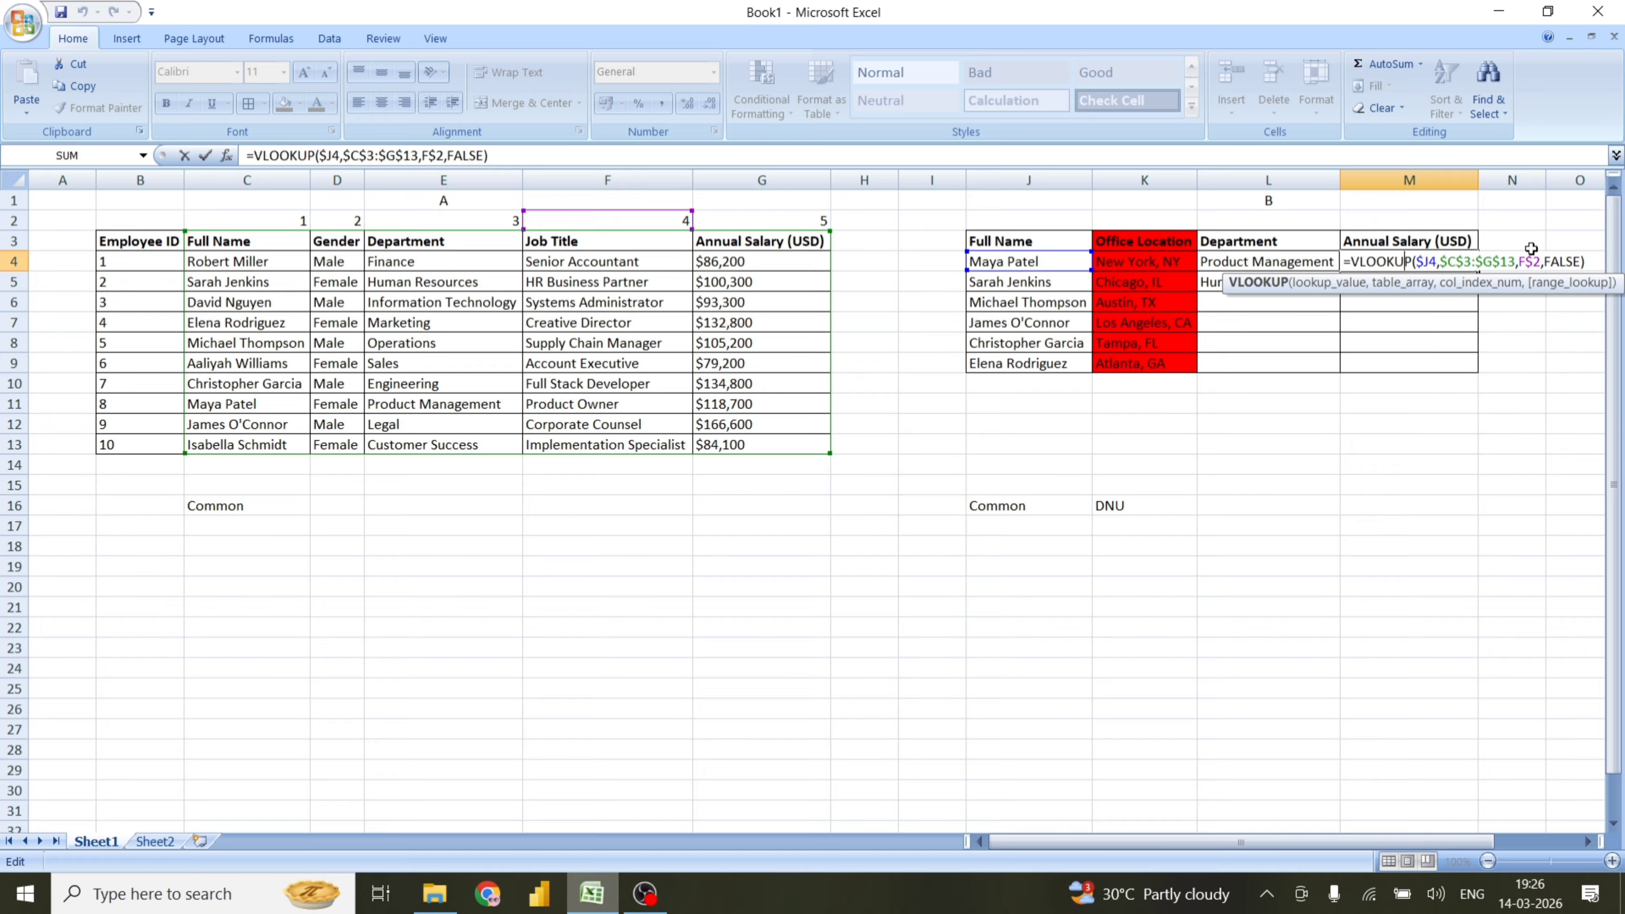
{"action": "left_click", "coordinate": [1525, 259]}
{"action": "key", "text": "BackSpace"}
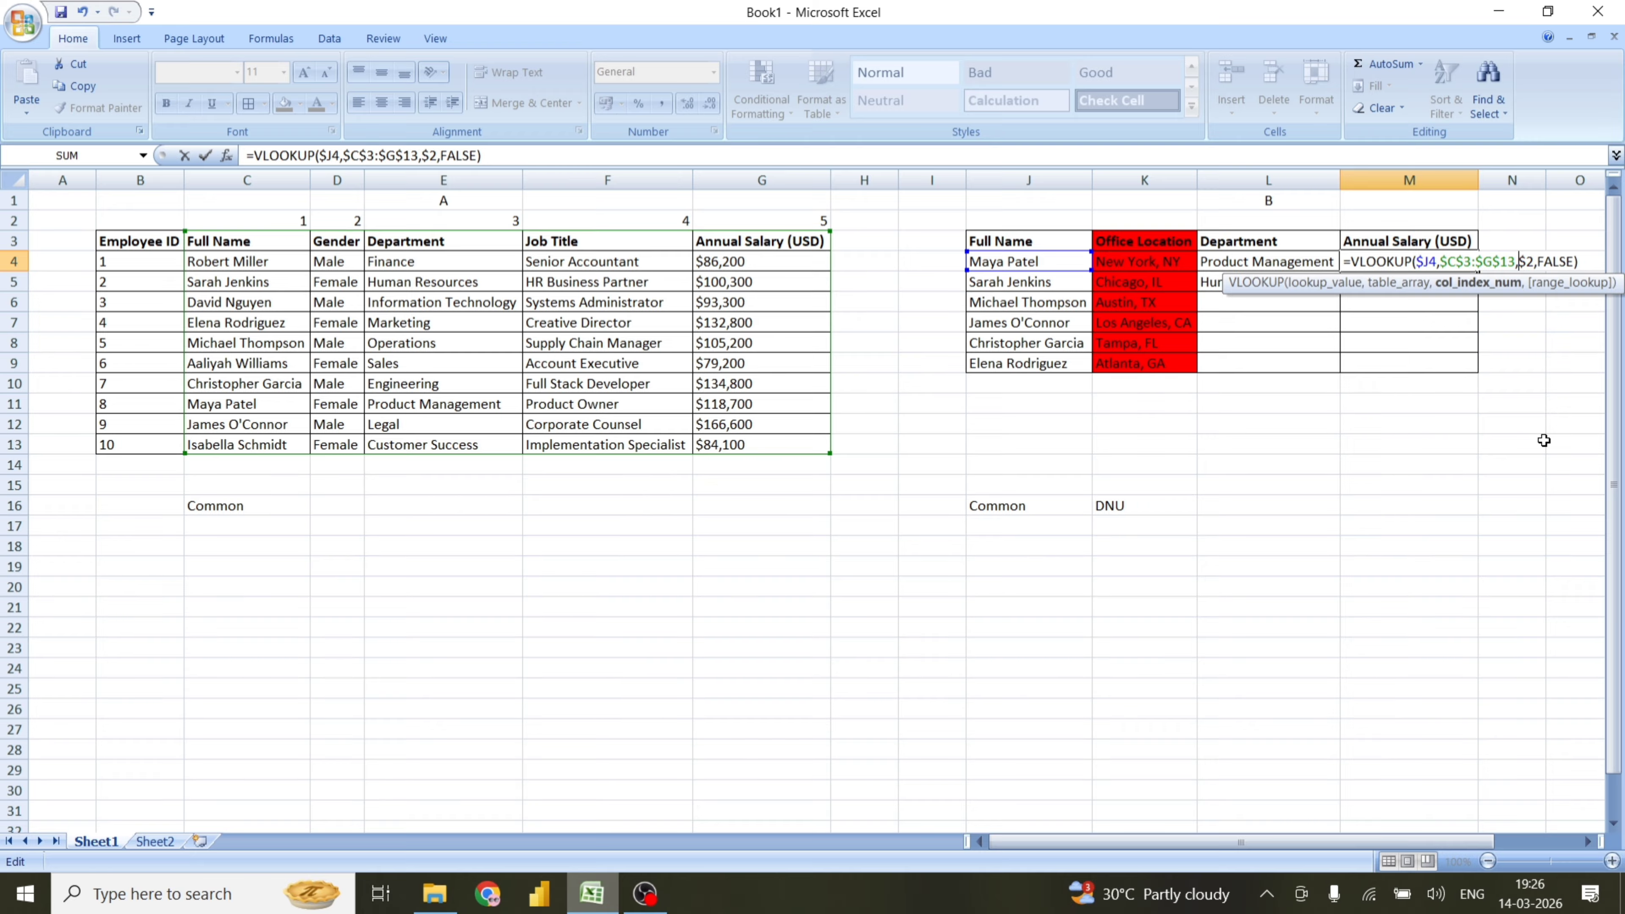
{"action": "type", "text": "G"}
{"action": "key", "text": "shift+Tab"}
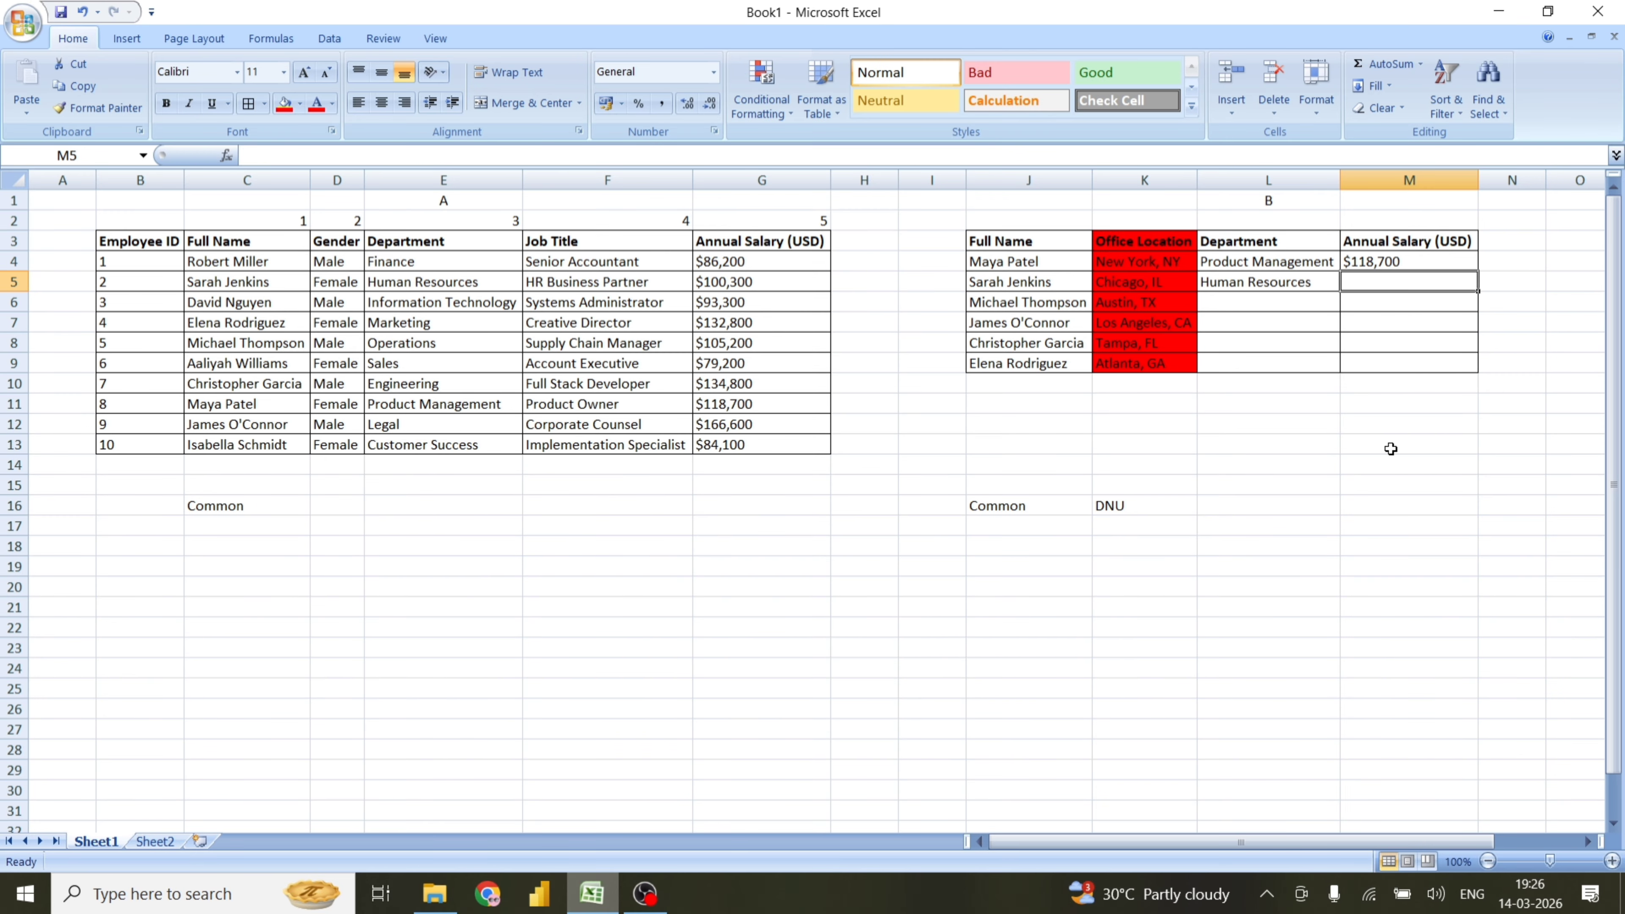
Fill the L4 and M4 VLOOKUP formulas down together through row 9 of table B
{"action": "key", "text": "shift+Right"}
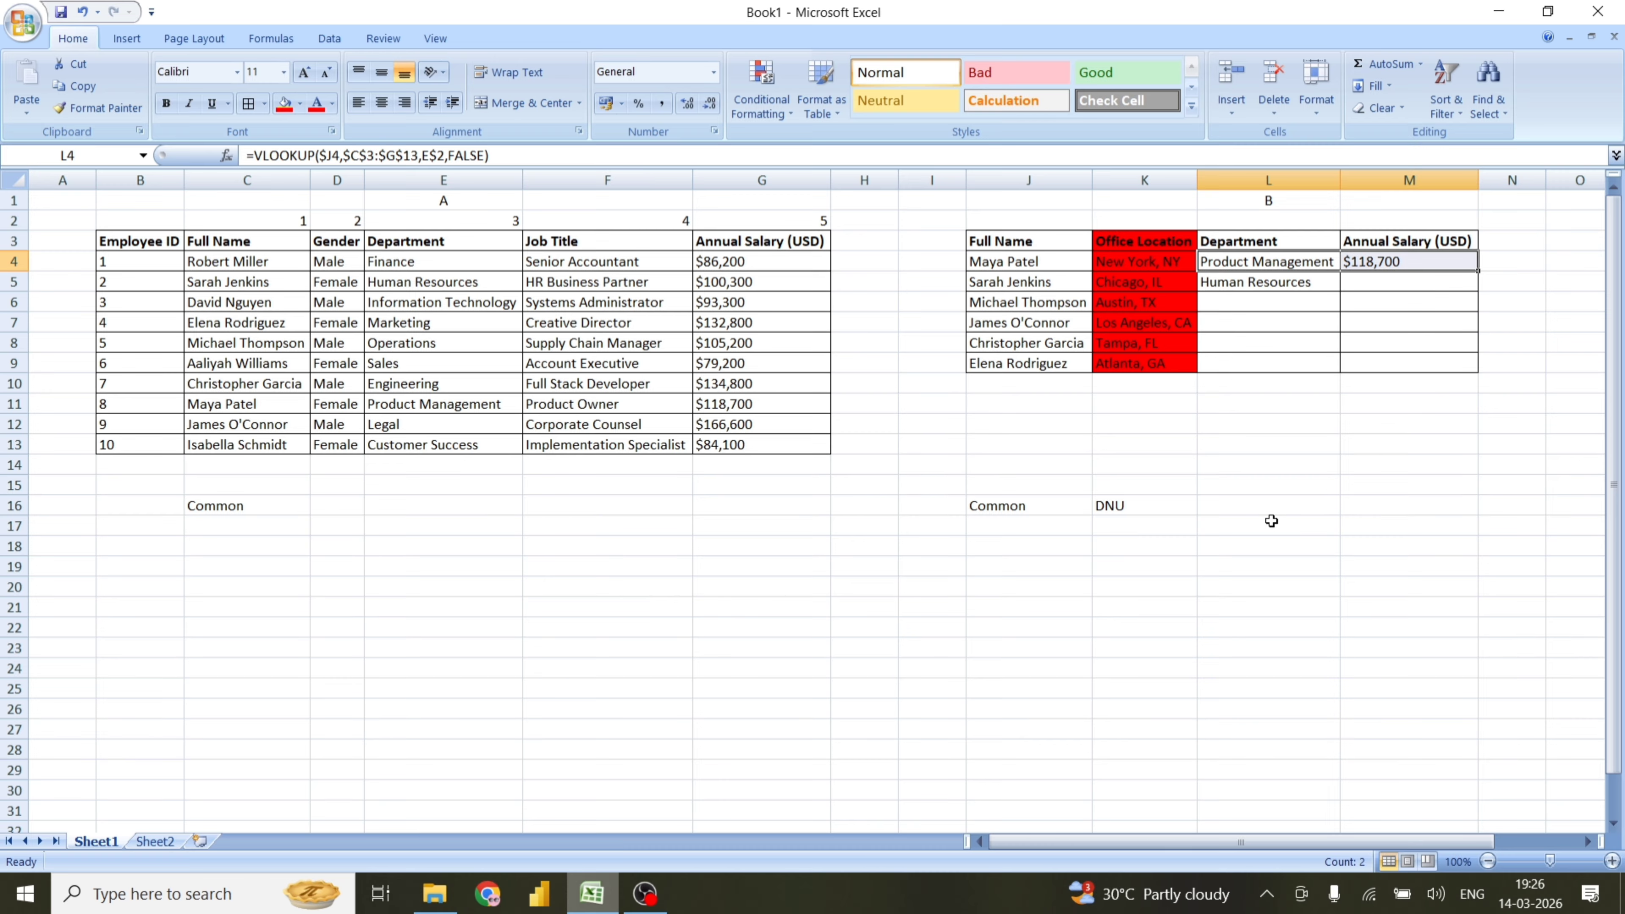
{"action": "key", "text": "shift+Down"}
{"action": "key", "text": "shift+Down"}
{"action": "key", "text": "shift+Down"}
{"action": "key", "text": "shift+Down"}
{"action": "key", "text": "shift+Down"}
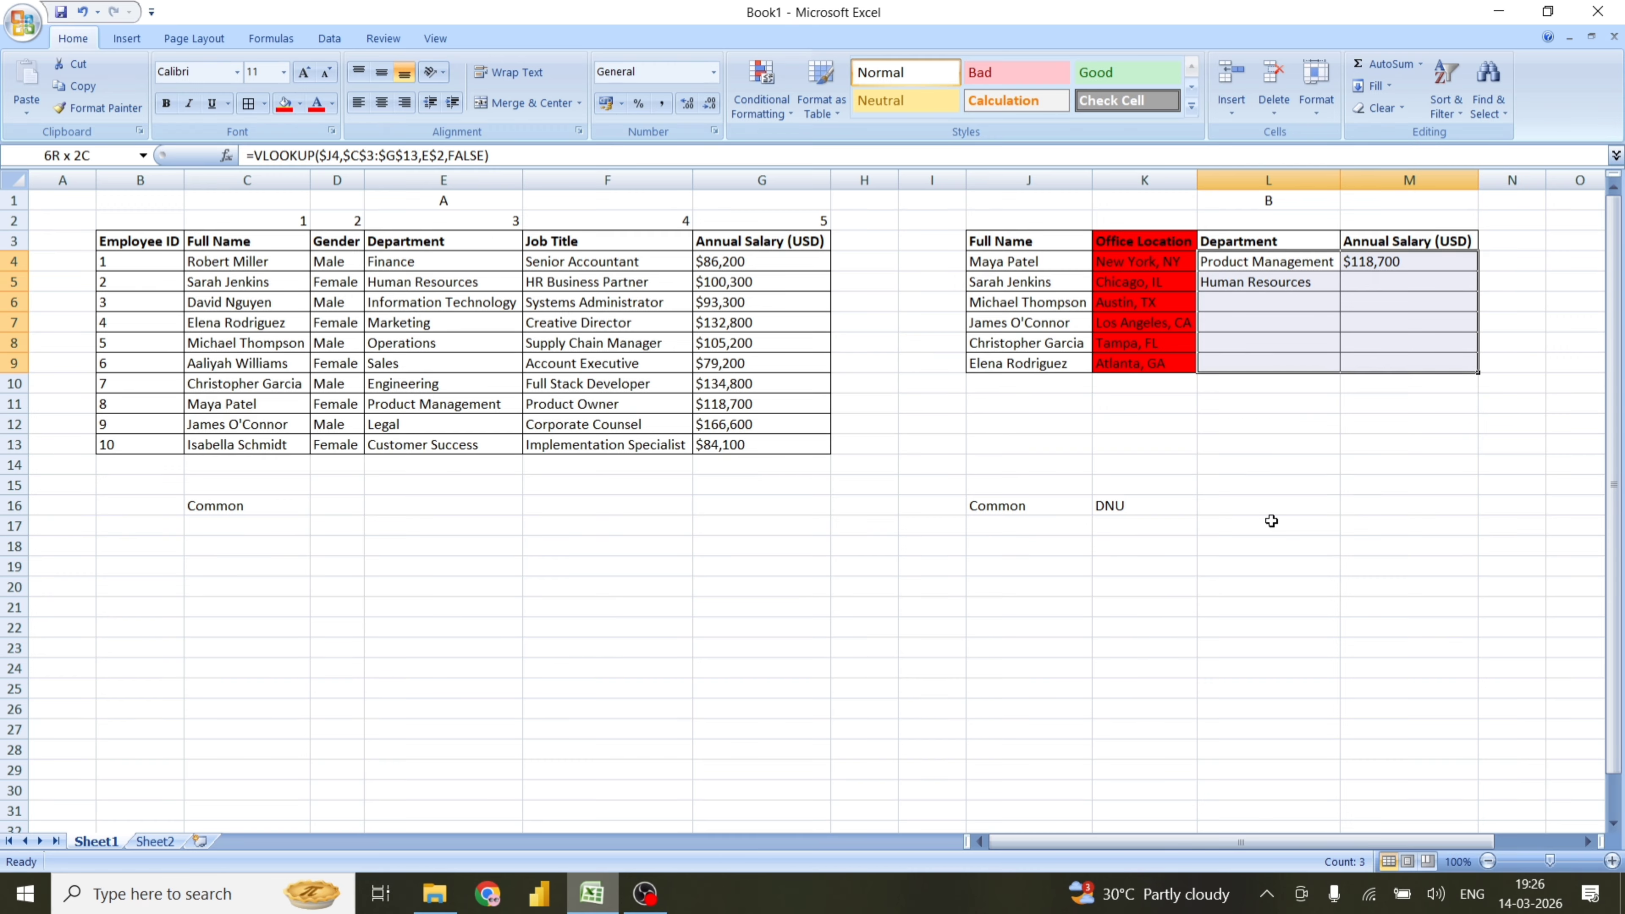
{"action": "key", "text": "shift+Up"}
{"action": "key", "text": "shift+Up"}
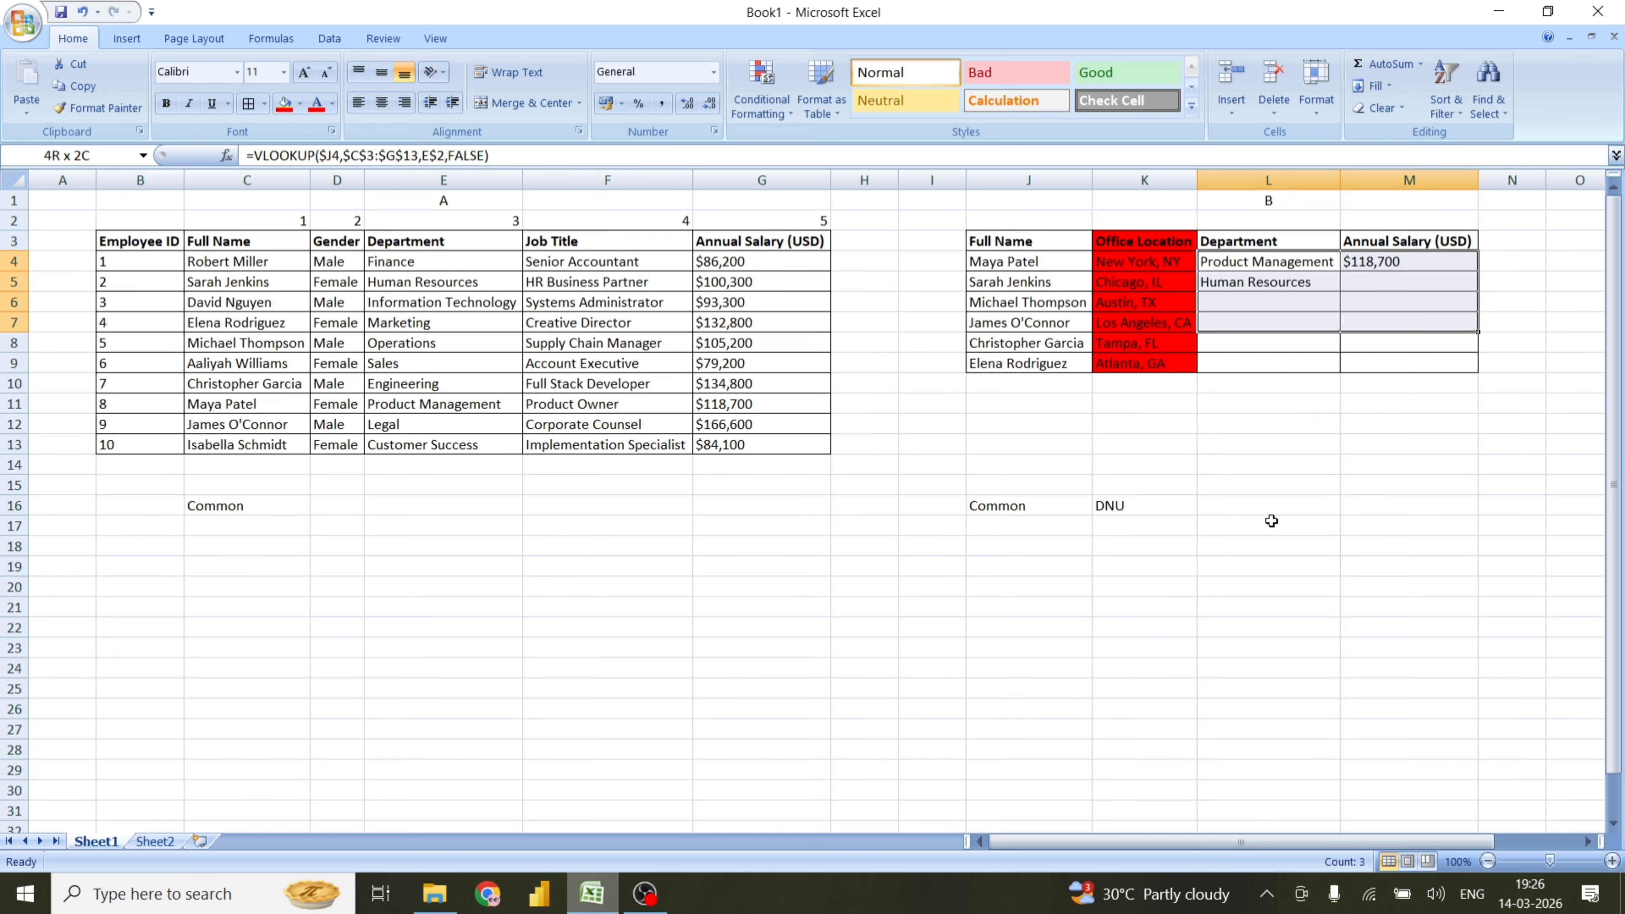
{"action": "key", "text": "shift+Up"}
{"action": "key", "text": "shift+Down"}
{"action": "key", "text": "shift+Down"}
{"action": "key", "text": "shift+Down"}
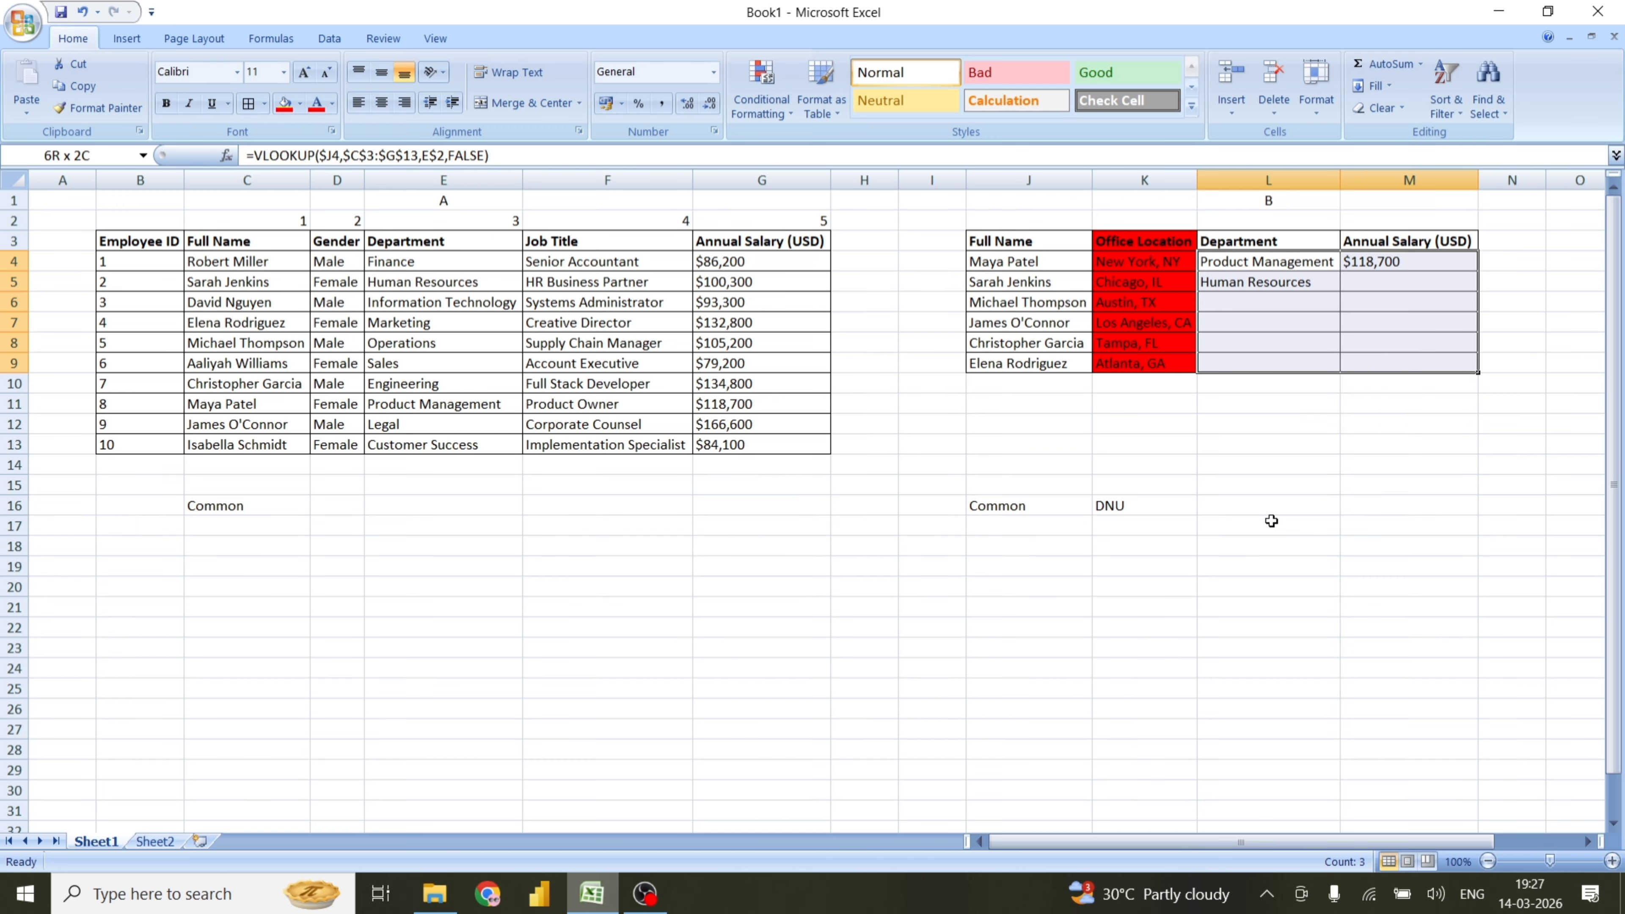
{"action": "key", "text": "shift+Up"}
{"action": "key", "text": "shift+Up"}
{"action": "key", "text": "shift+Up"}
{"action": "key", "text": "shift+Down"}
{"action": "key", "text": "shift+Down"}
{"action": "key", "text": "shift+Down"}
{"action": "key", "text": "ctrl+d"}
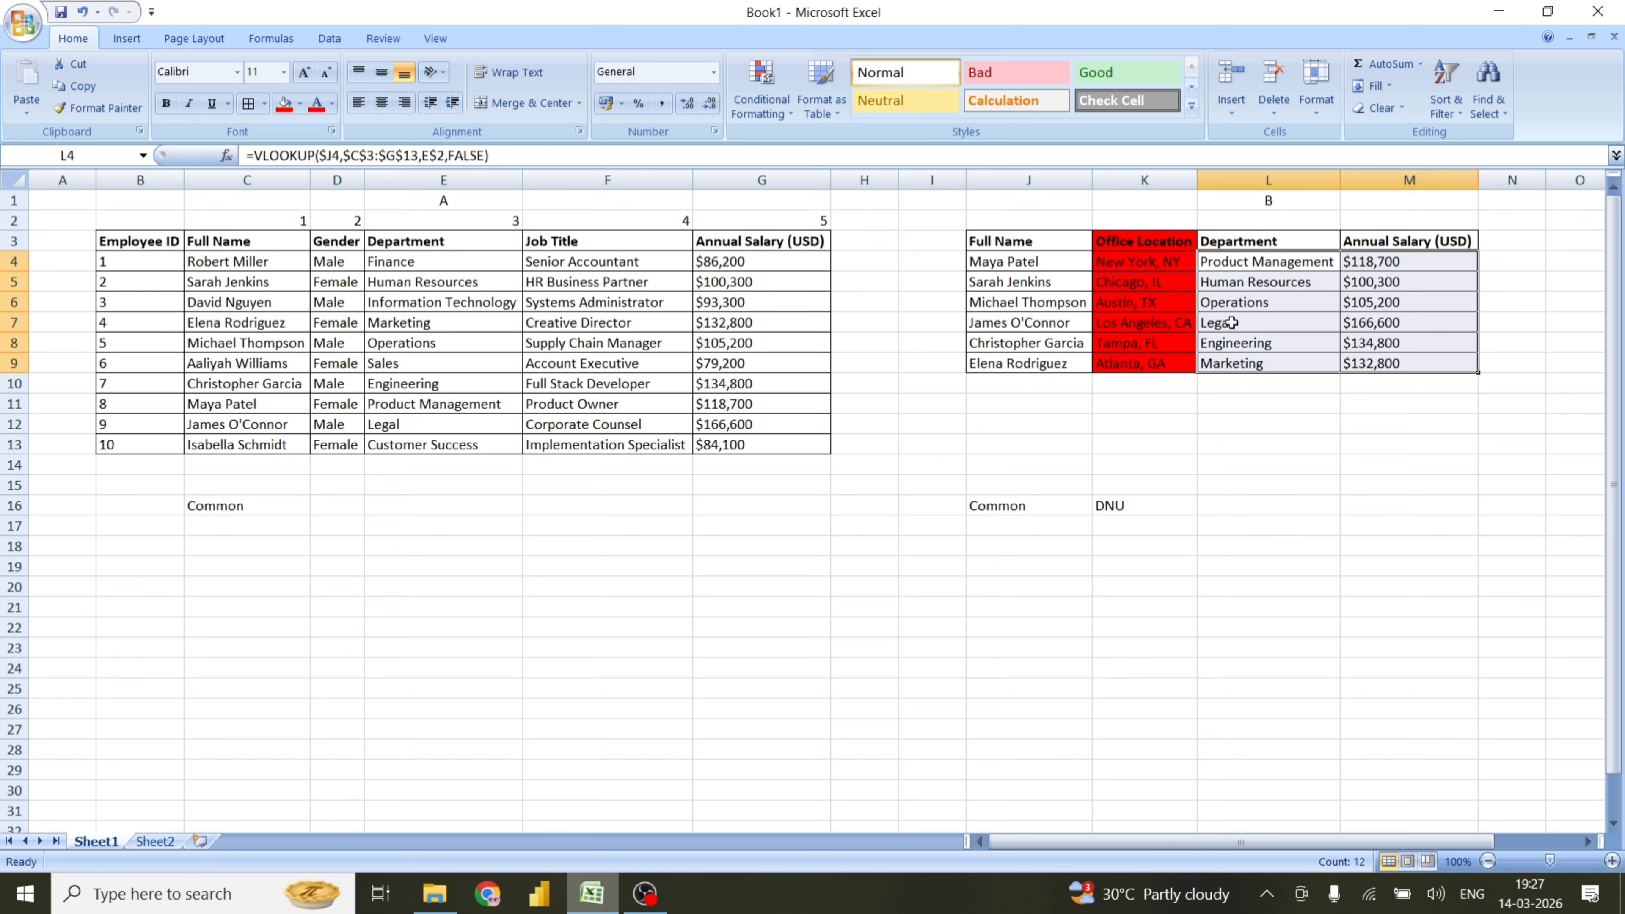
Check table B's looked-up department and salary in row 7 against the same employee's record in row 12 of table A
{"action": "left_click", "coordinate": [1010, 322]}
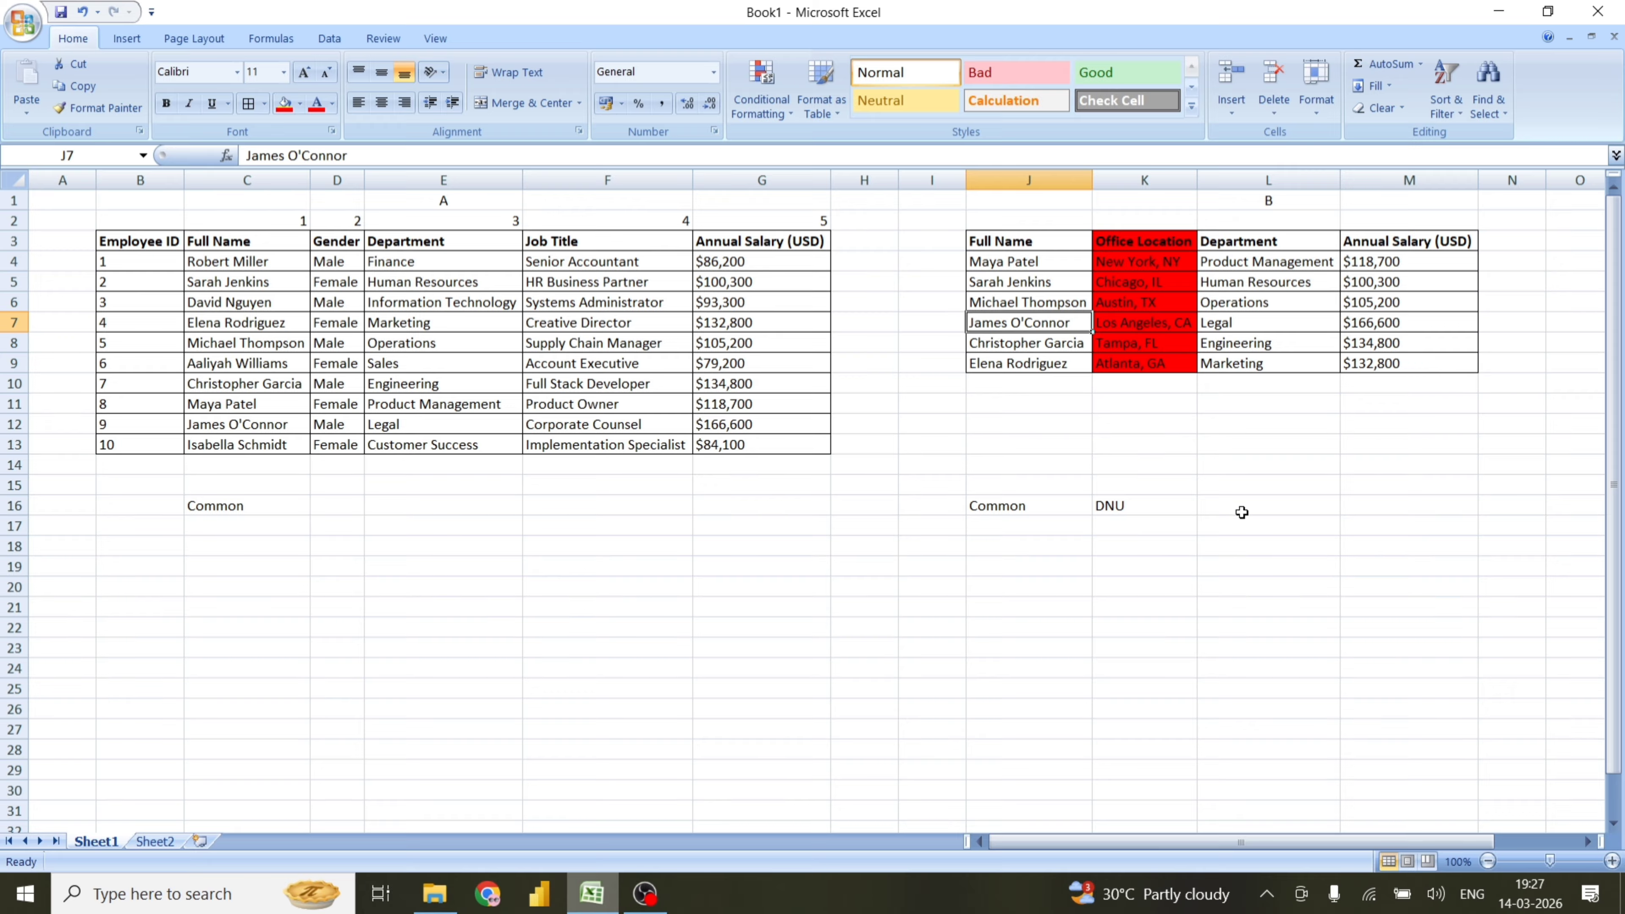
{"action": "key", "text": "shift+Right"}
{"action": "key", "text": "shift+Right"}
{"action": "key", "text": "shift+Right"}
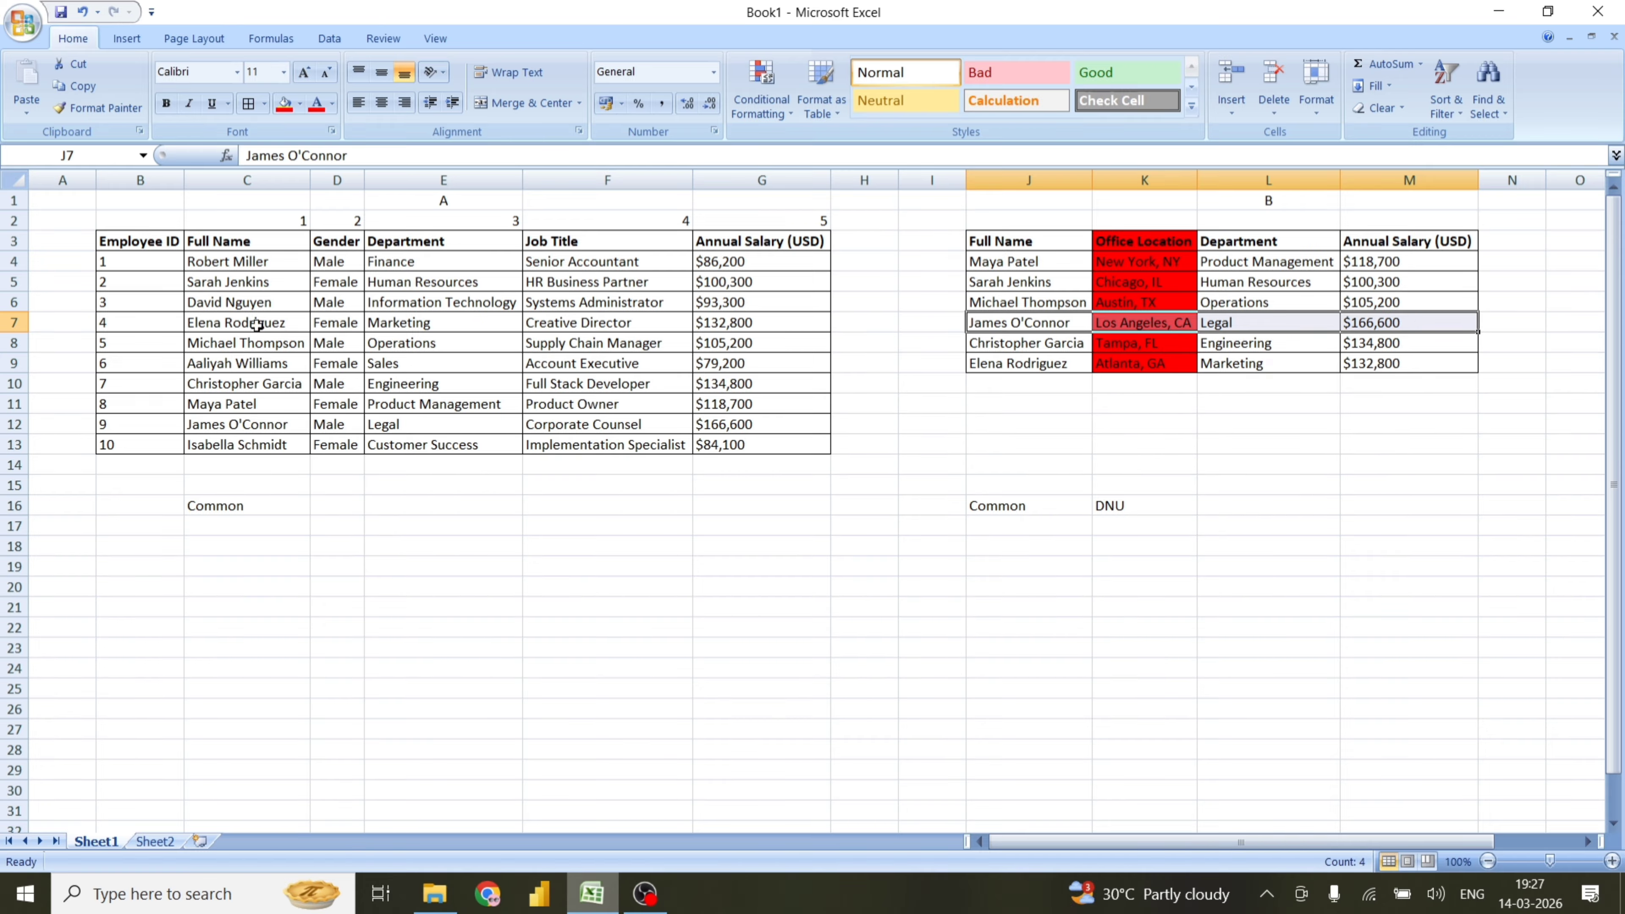
{"action": "left_click", "coordinate": [241, 422]}
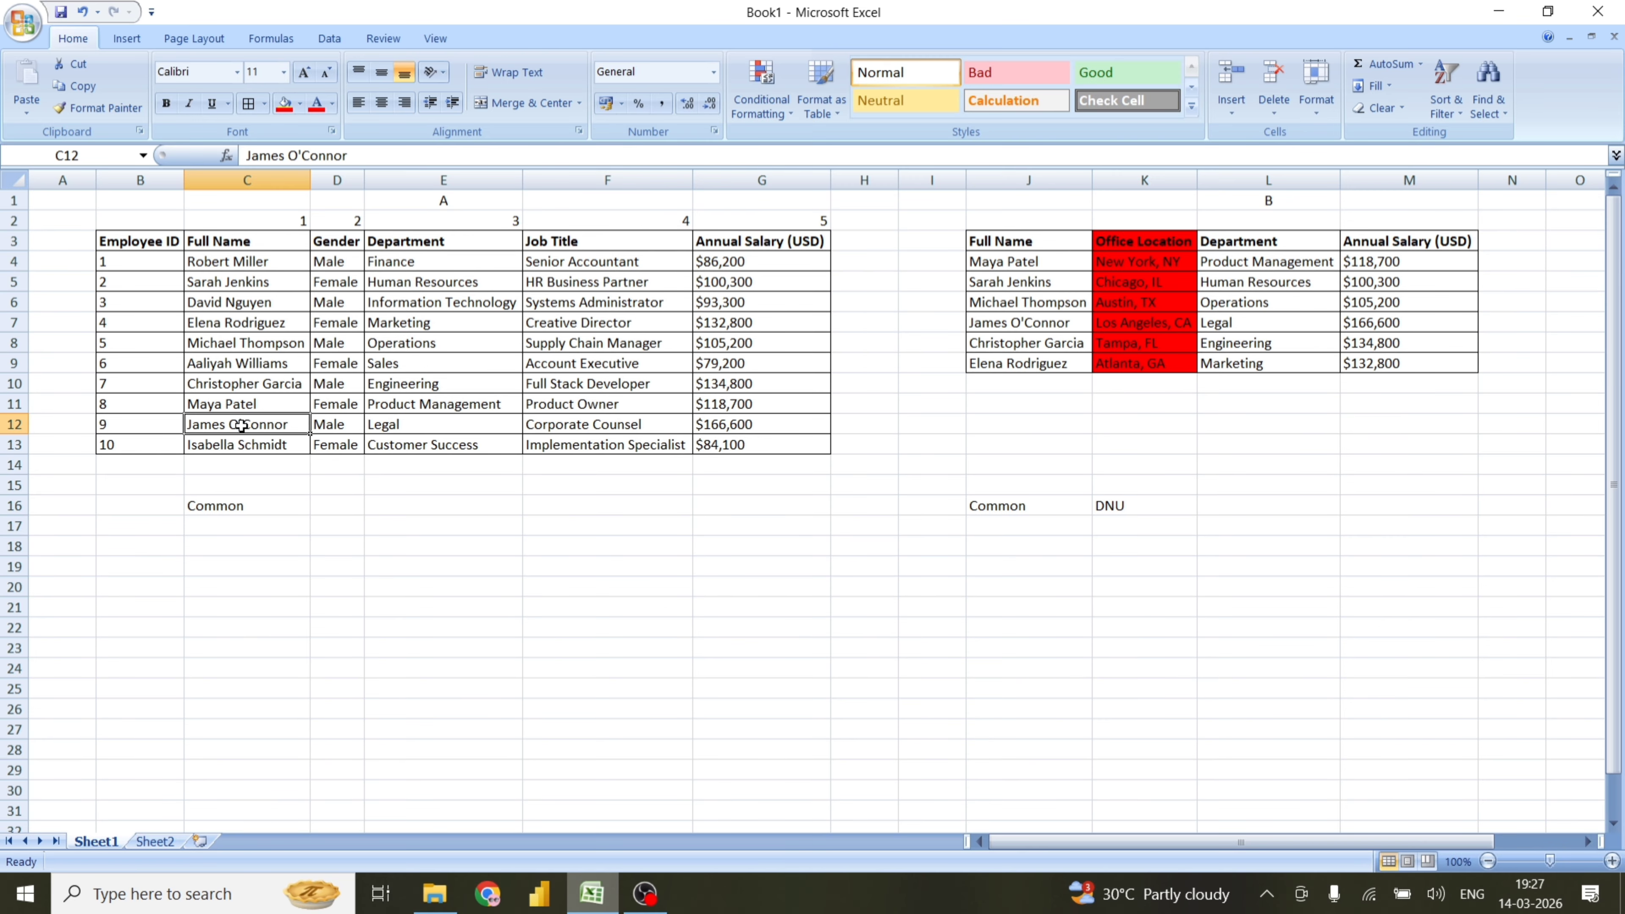
{"action": "key", "text": "shift+Right"}
{"action": "key", "text": "shift+Right"}
{"action": "key", "text": "shift+Right"}
{"action": "key", "text": "shift+Right"}
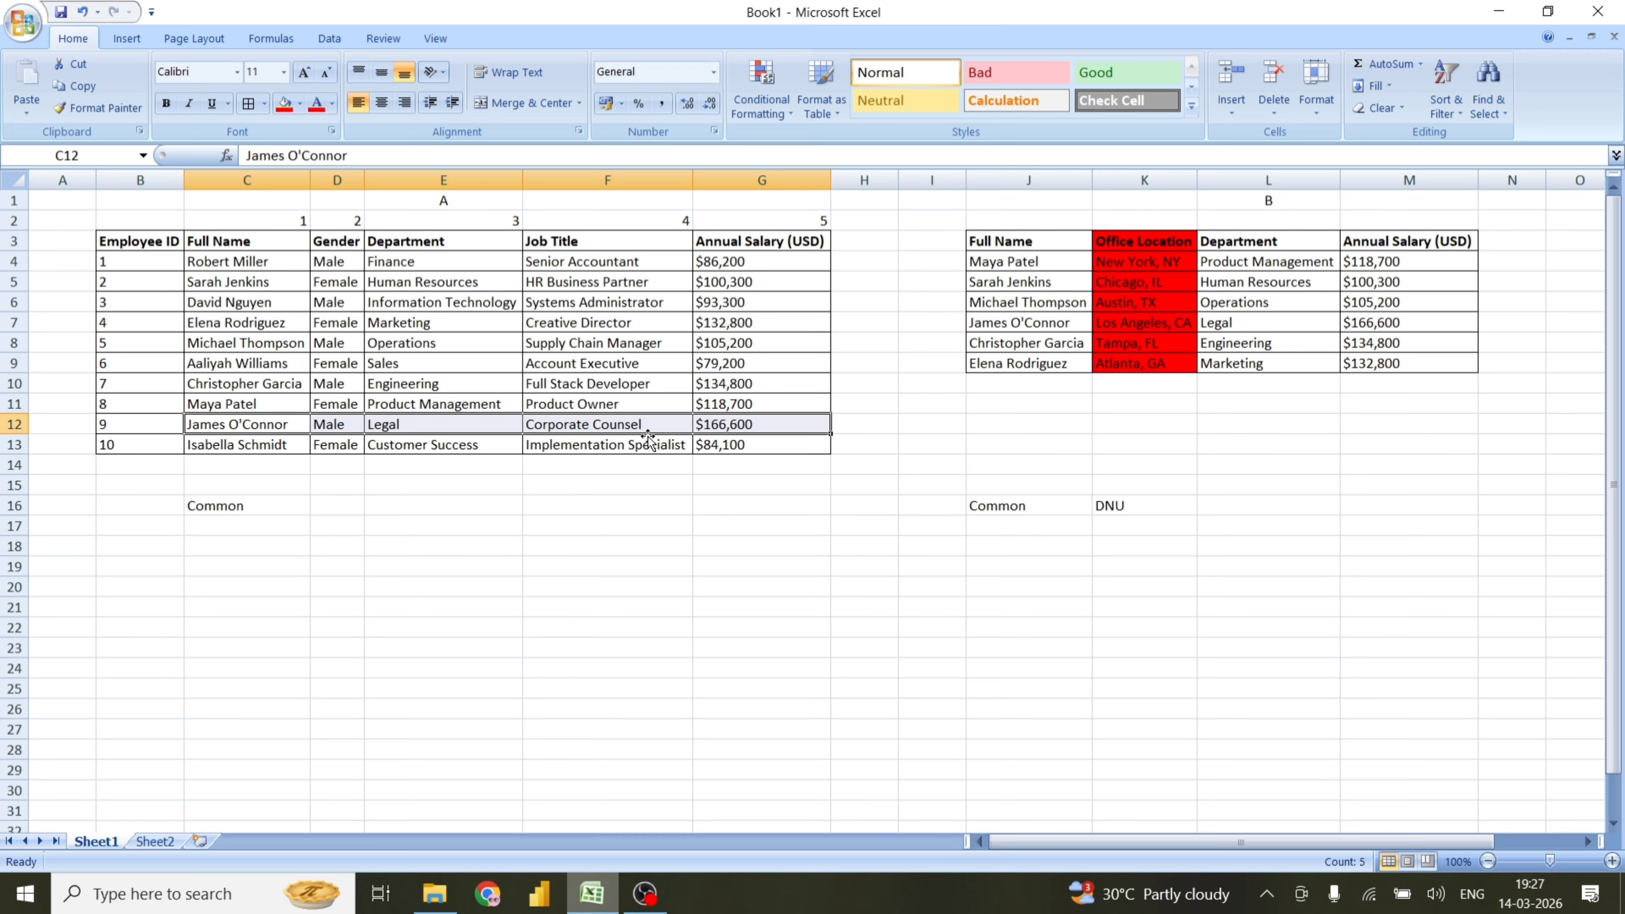
{"action": "left_click", "coordinate": [1254, 502]}
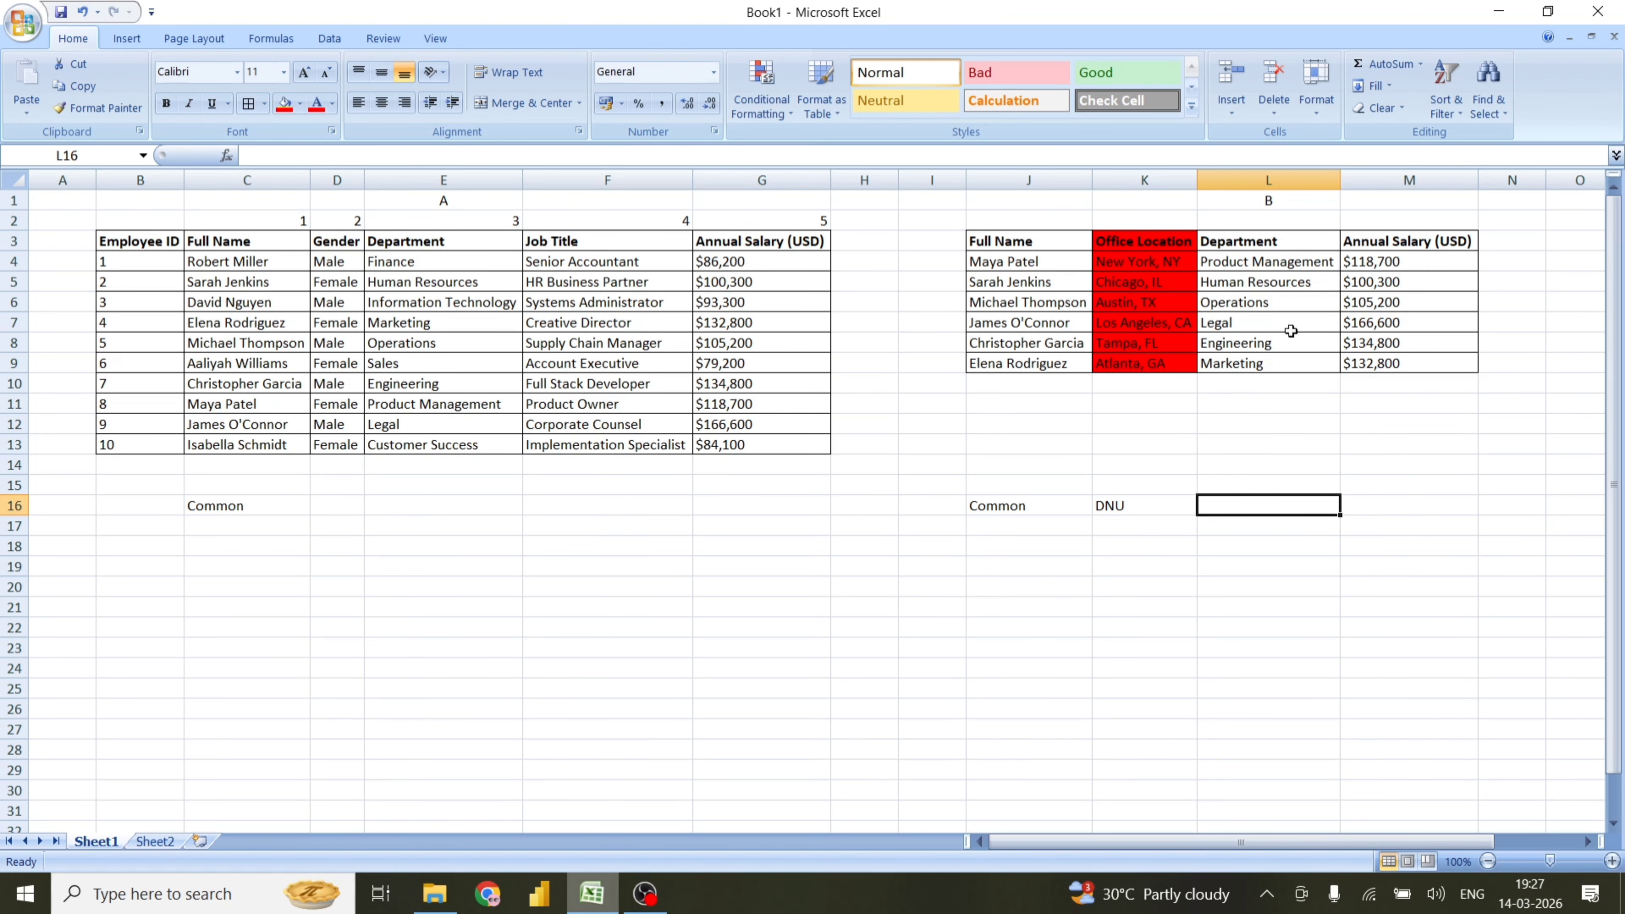
{"action": "left_click", "coordinate": [1272, 259]}
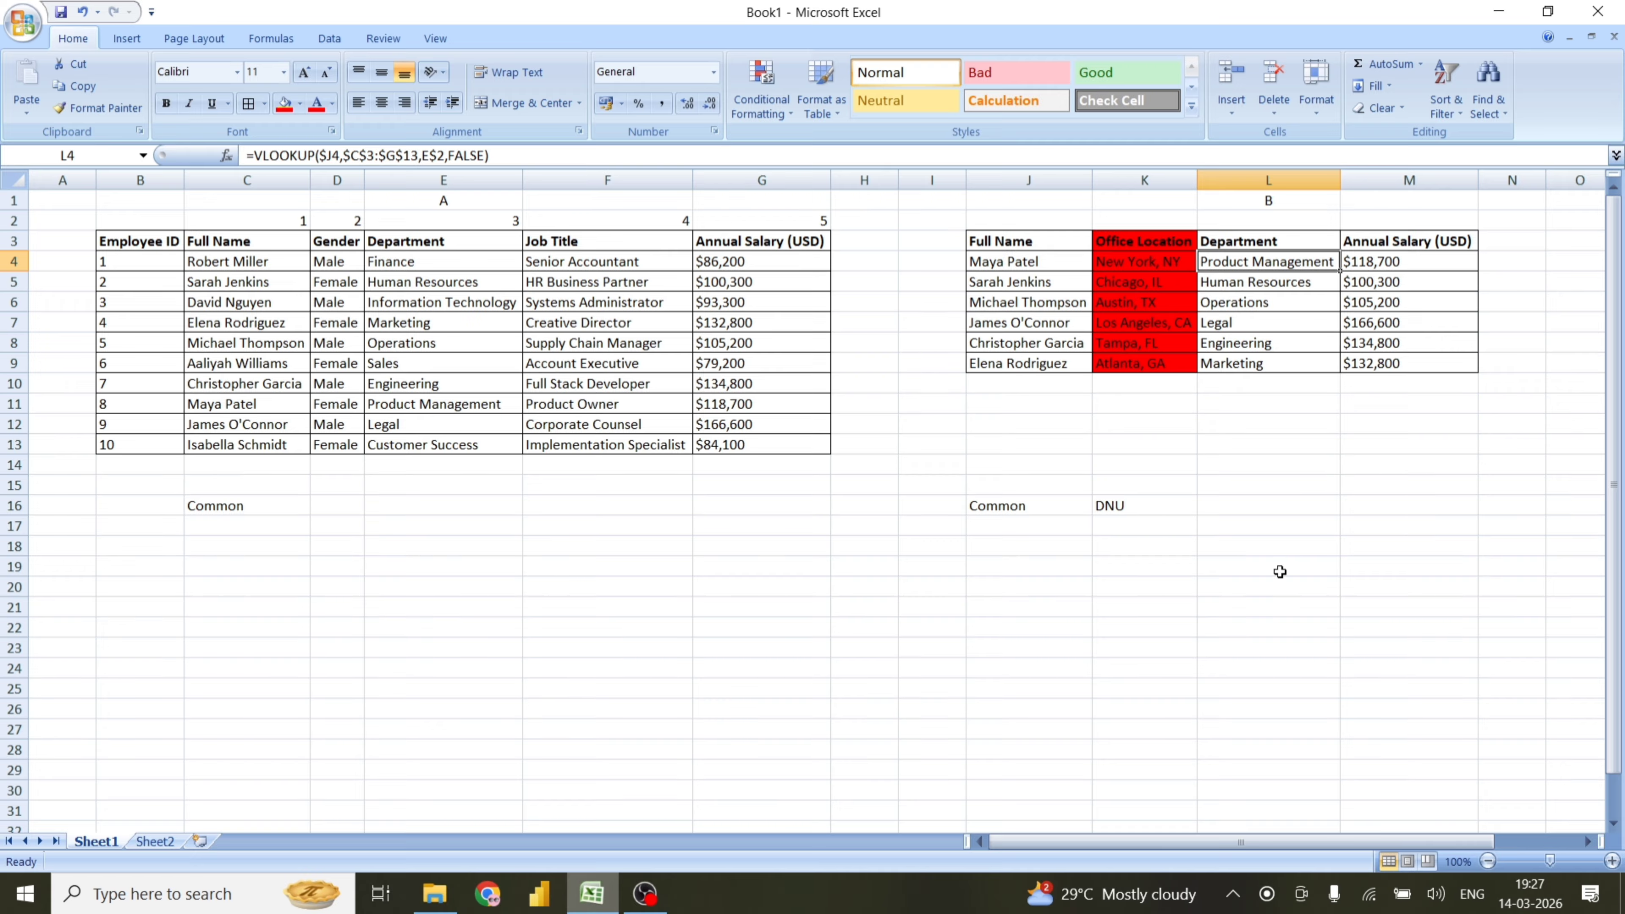
Clear the Common and DNU notes from C16:K16 below both tables
{"action": "left_click", "coordinate": [278, 513]}
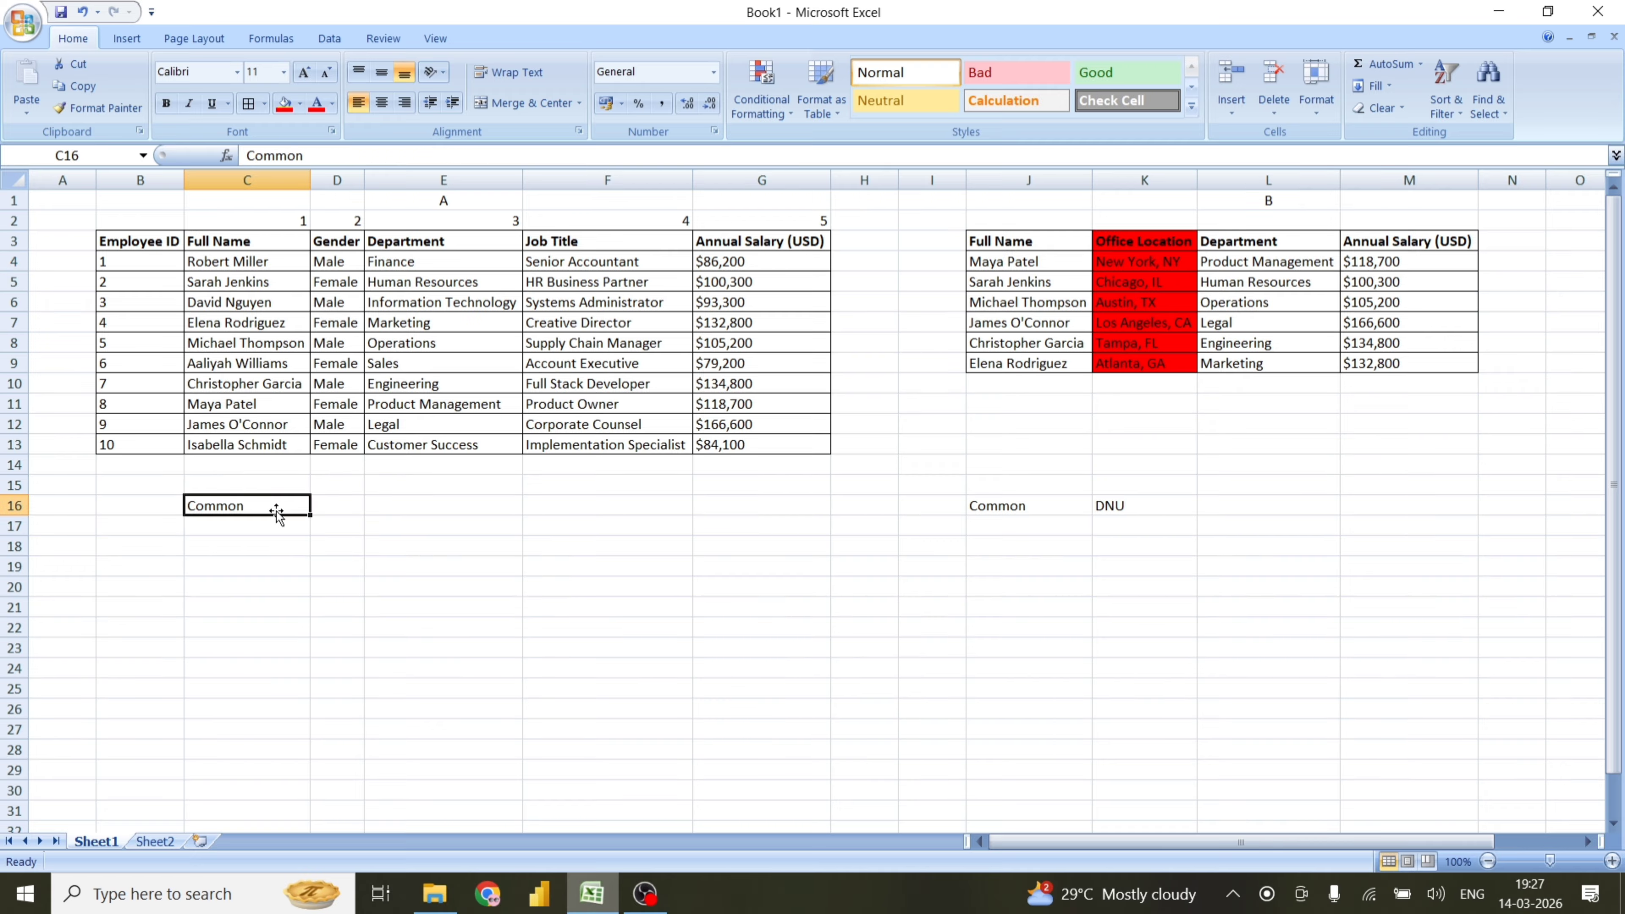
{"action": "key", "text": "shift+Right"}
{"action": "key", "text": "shift+Right"}
{"action": "key", "text": "shift+Right"}
{"action": "key", "text": "shift+Right"}
{"action": "key", "text": "shift+Right"}
{"action": "key", "text": "shift+Right"}
{"action": "key", "text": "shift+Right"}
{"action": "key", "text": "shift+Right"}
{"action": "key", "text": "Delete"}
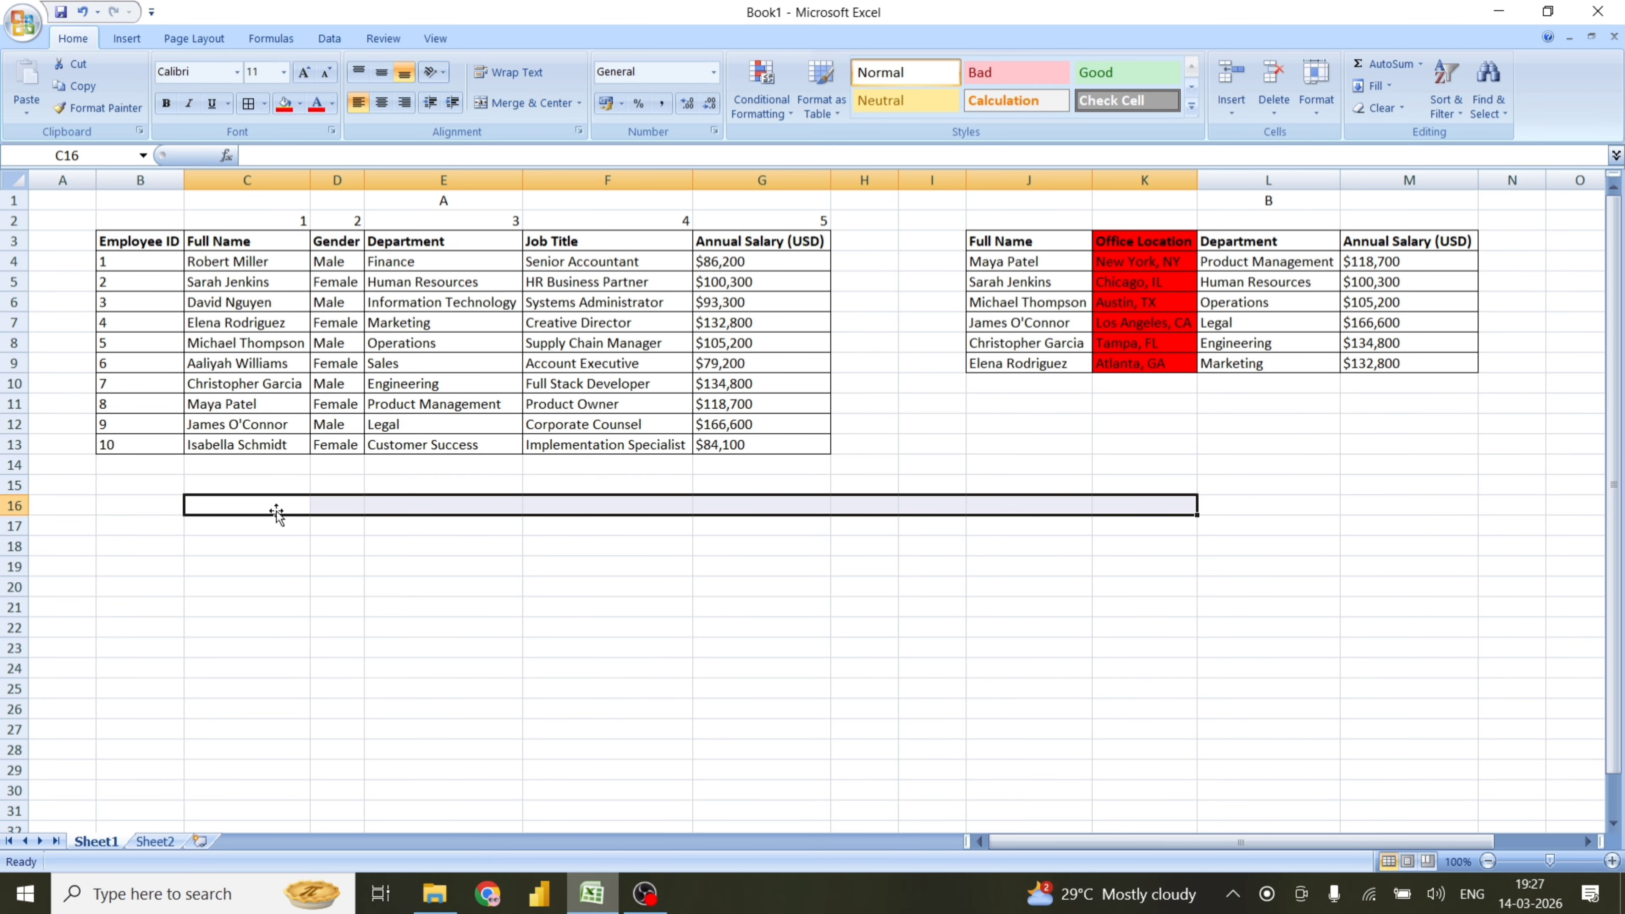
Clear the table labels A and B from E1:L1 above the two tables
{"action": "left_click", "coordinate": [430, 202]}
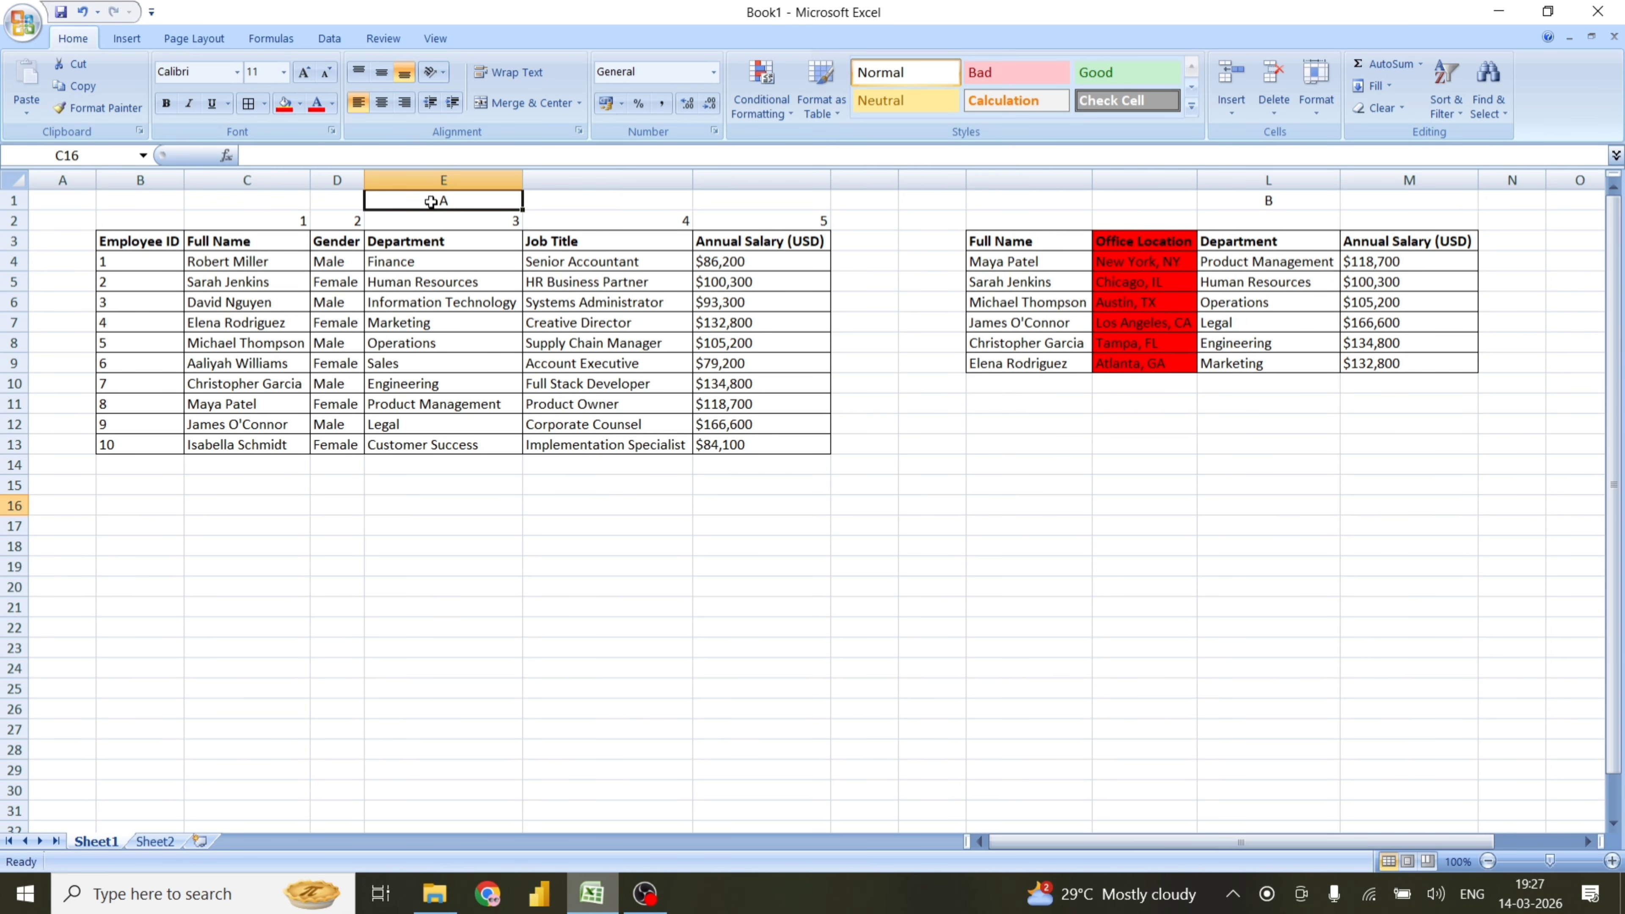
{"action": "key", "text": "shift+Right"}
{"action": "key", "text": "shift+Right"}
{"action": "key", "text": "shift+Right"}
{"action": "key", "text": "shift+Right"}
{"action": "key", "text": "shift+Right"}
{"action": "key", "text": "shift+Right"}
{"action": "key", "text": "shift+Right"}
{"action": "key", "text": "shift+Right"}
{"action": "key", "text": "shift+Left"}
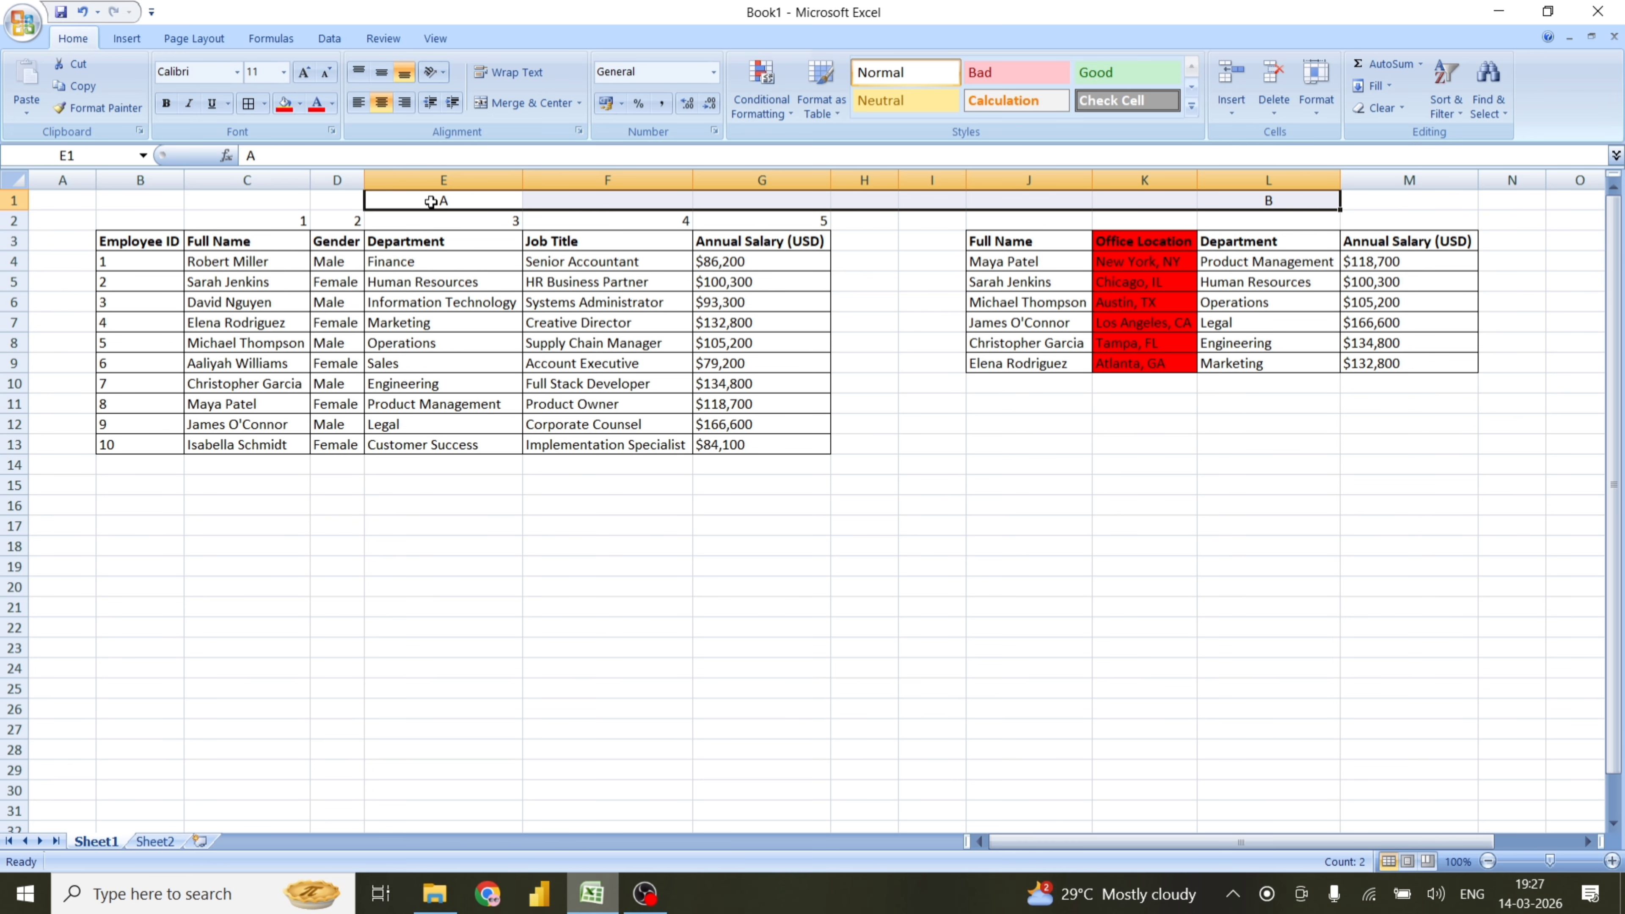
{"action": "key", "text": "Delete"}
{"action": "left_click", "coordinate": [1029, 525]}
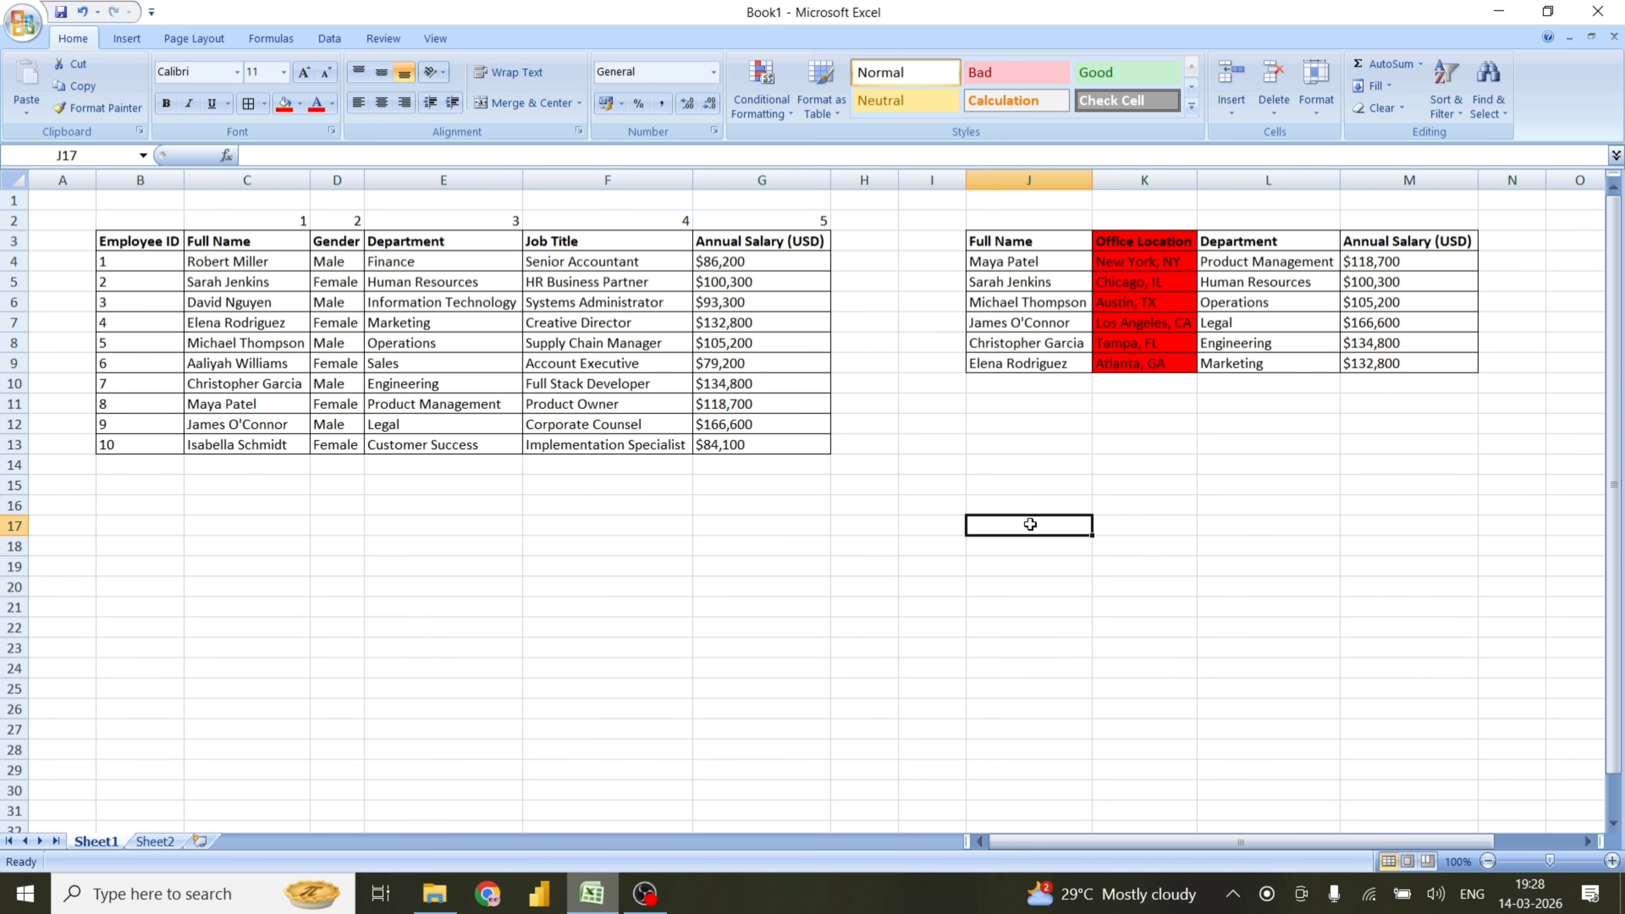